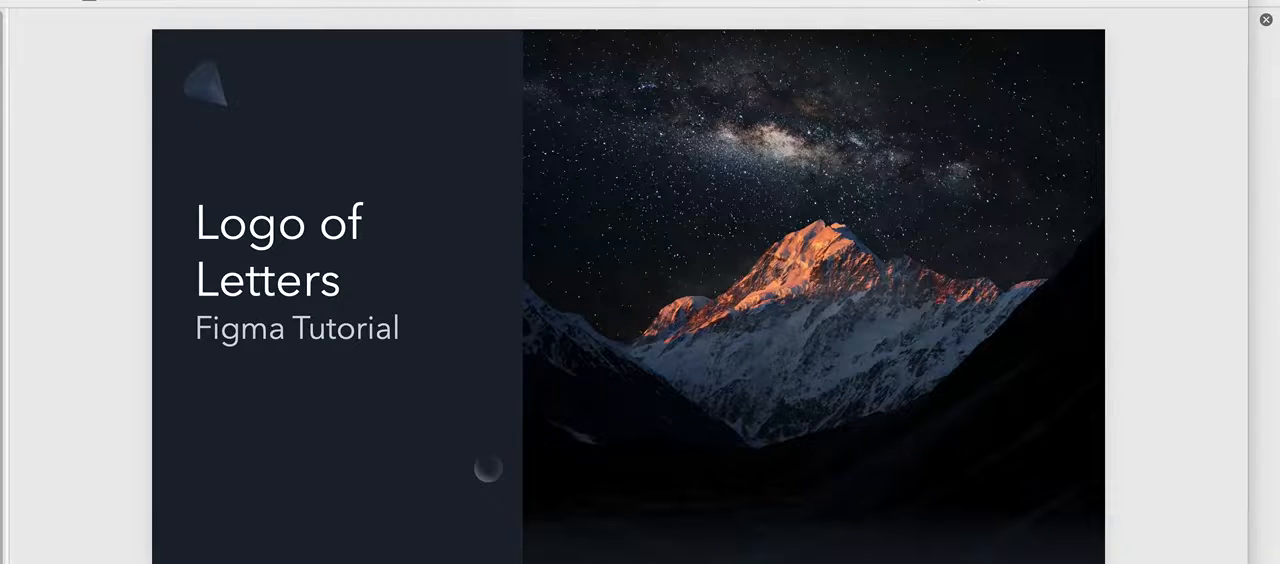
key(Down)
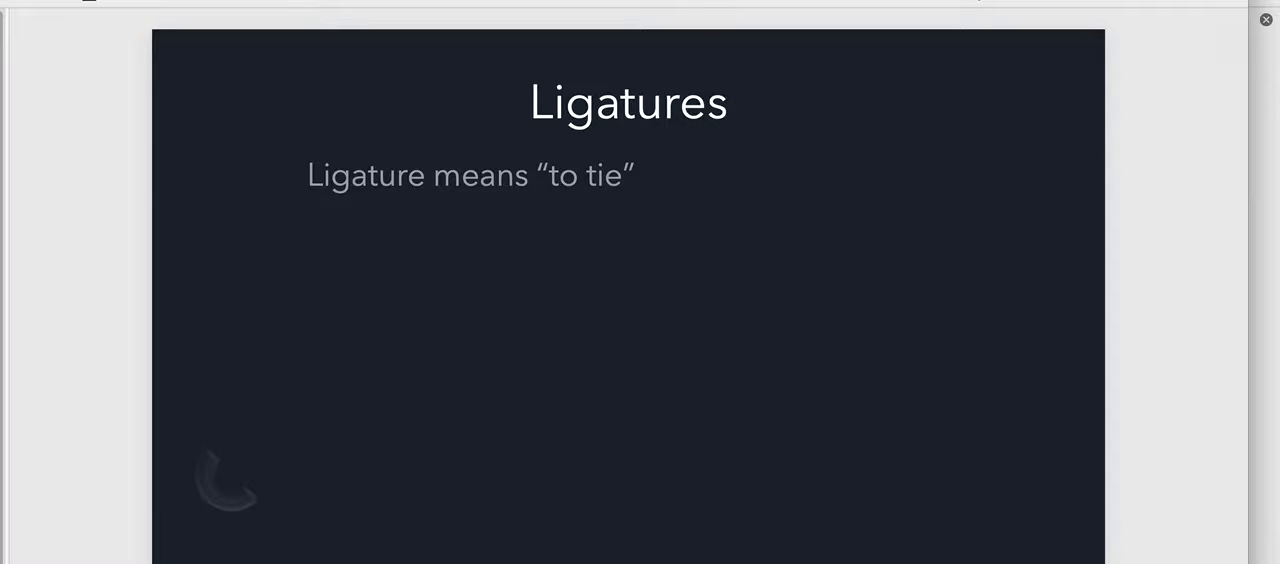
key(Down)
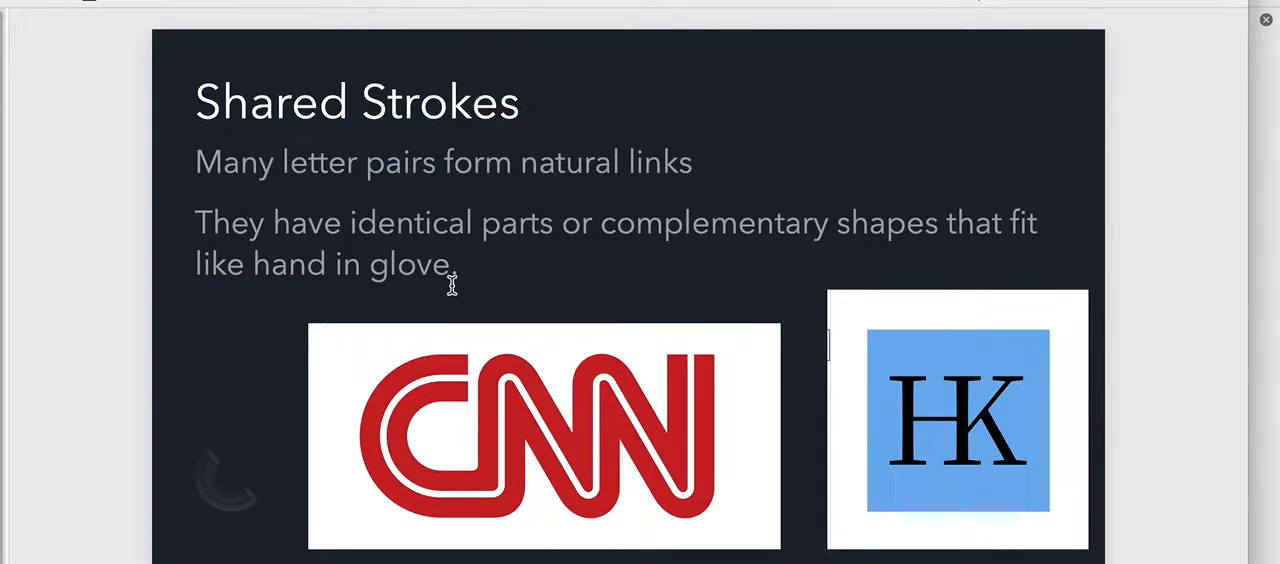
drag(566, 463, 520, 445)
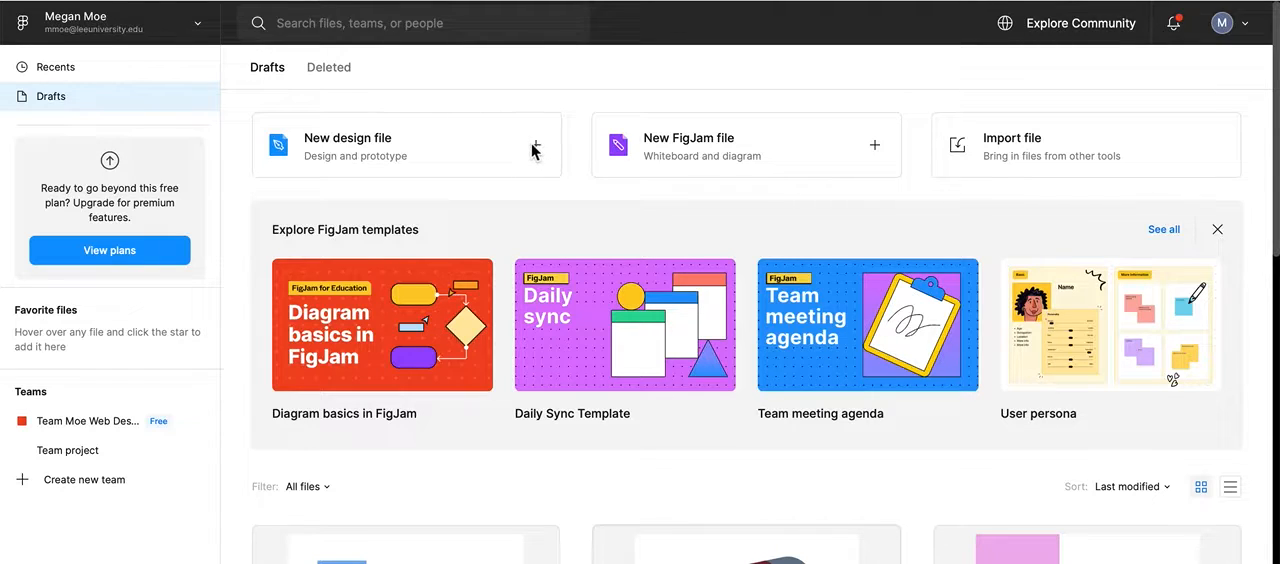
Step: Open the draft file containing the HK logo and rename it "Logos of Letter"
scroll(514, 166, down, 1)
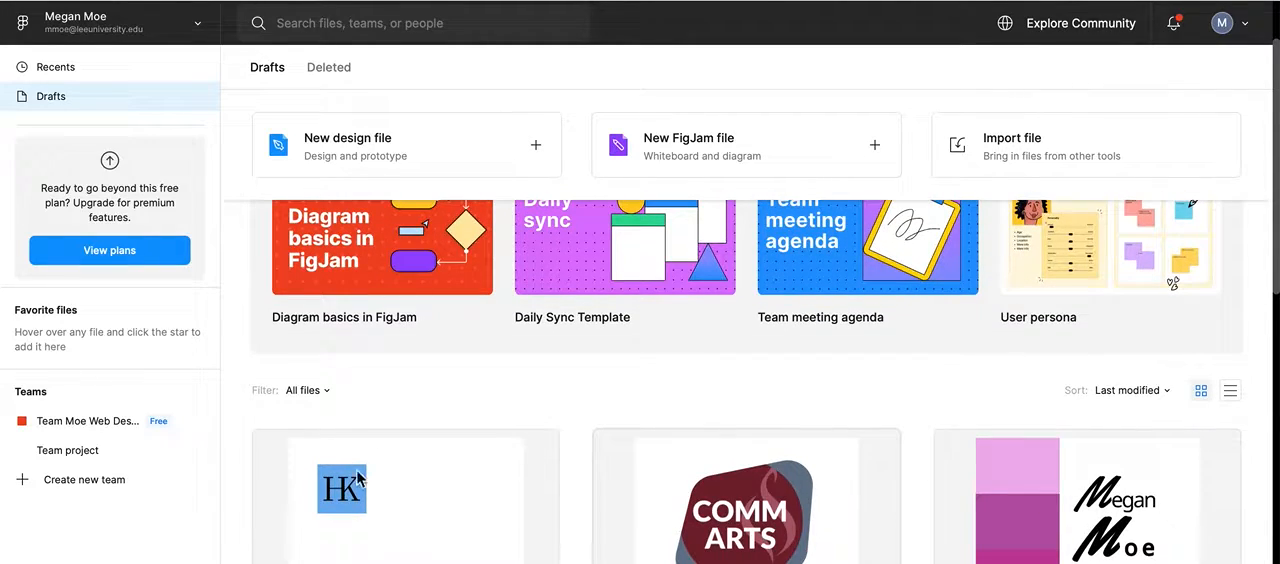
double_click(334, 495)
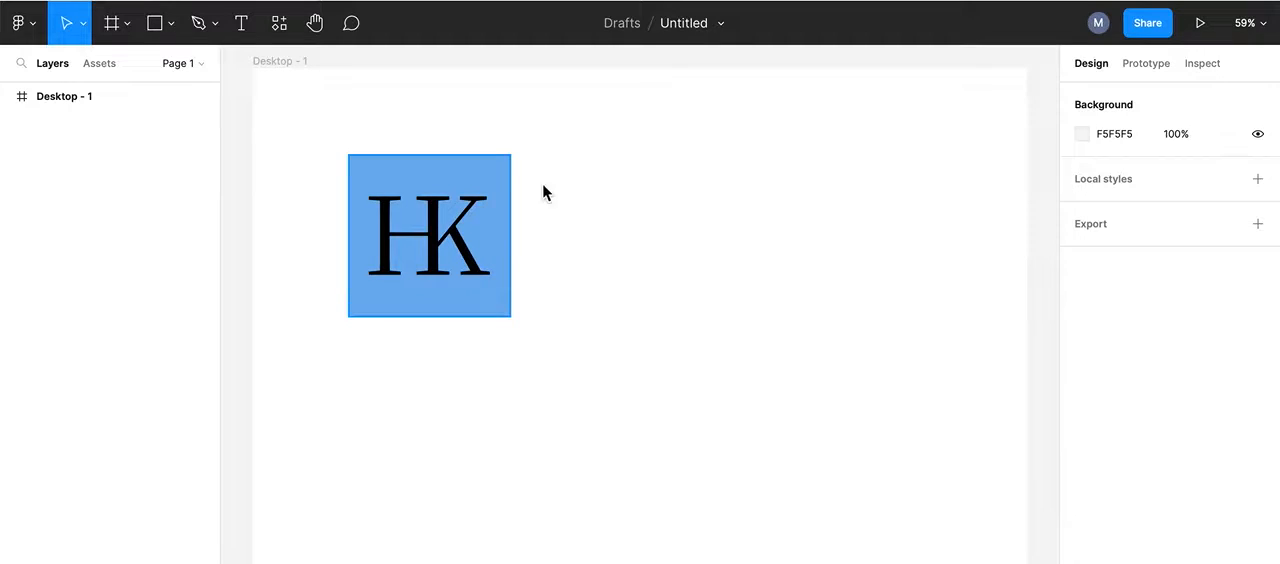
click(722, 30)
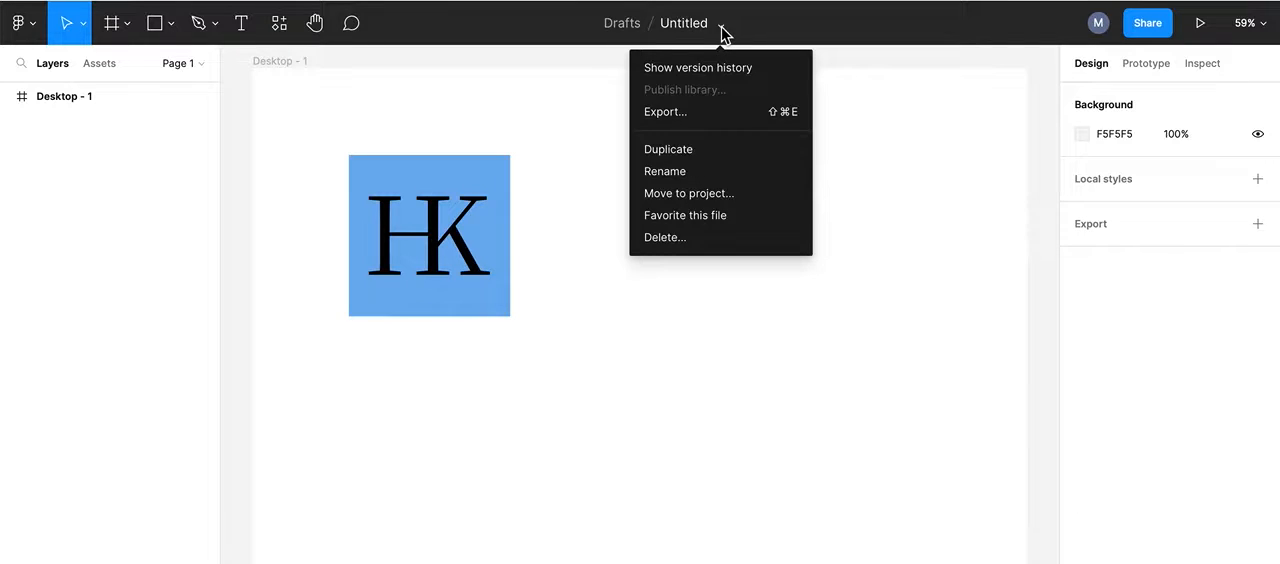
click(689, 22)
double_click(686, 23)
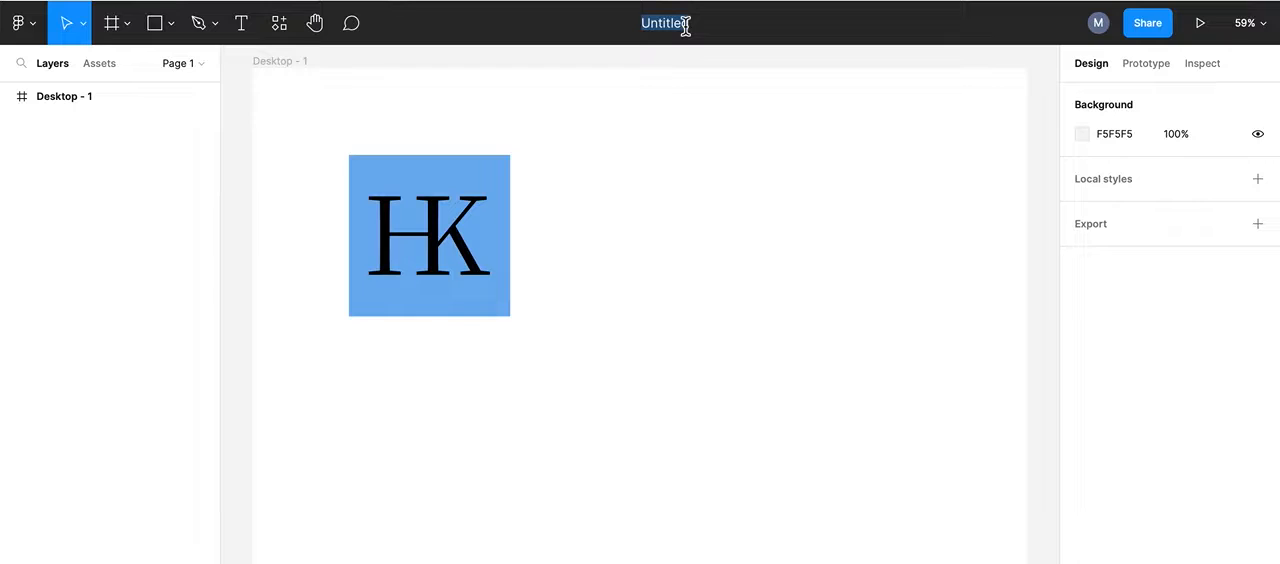
text(Logos of Letter)
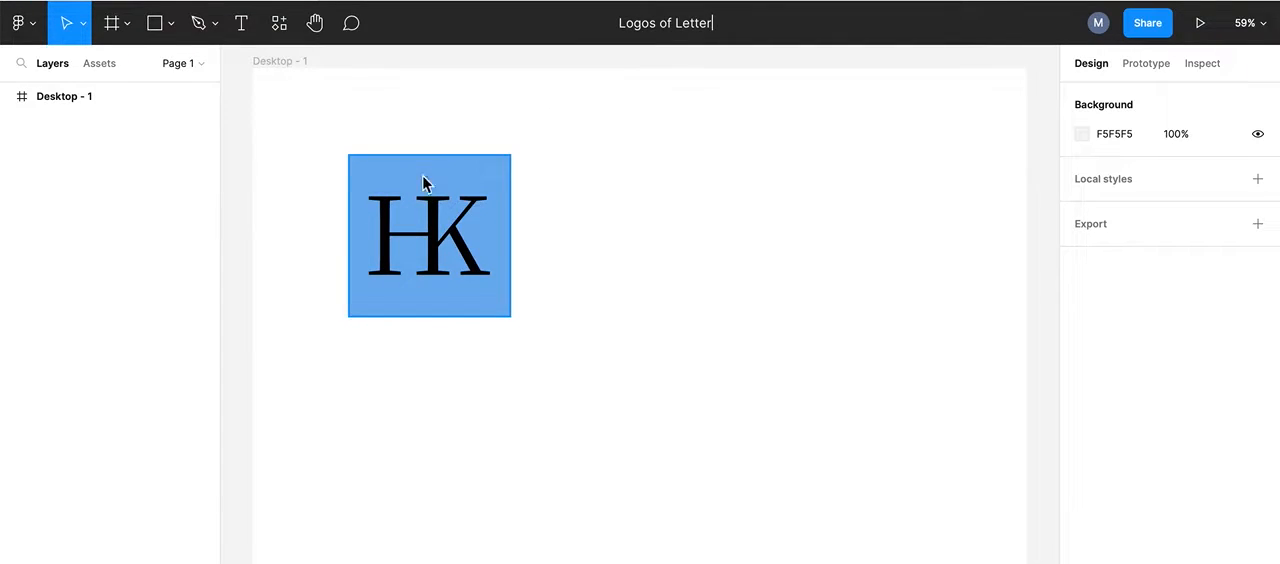
click(555, 210)
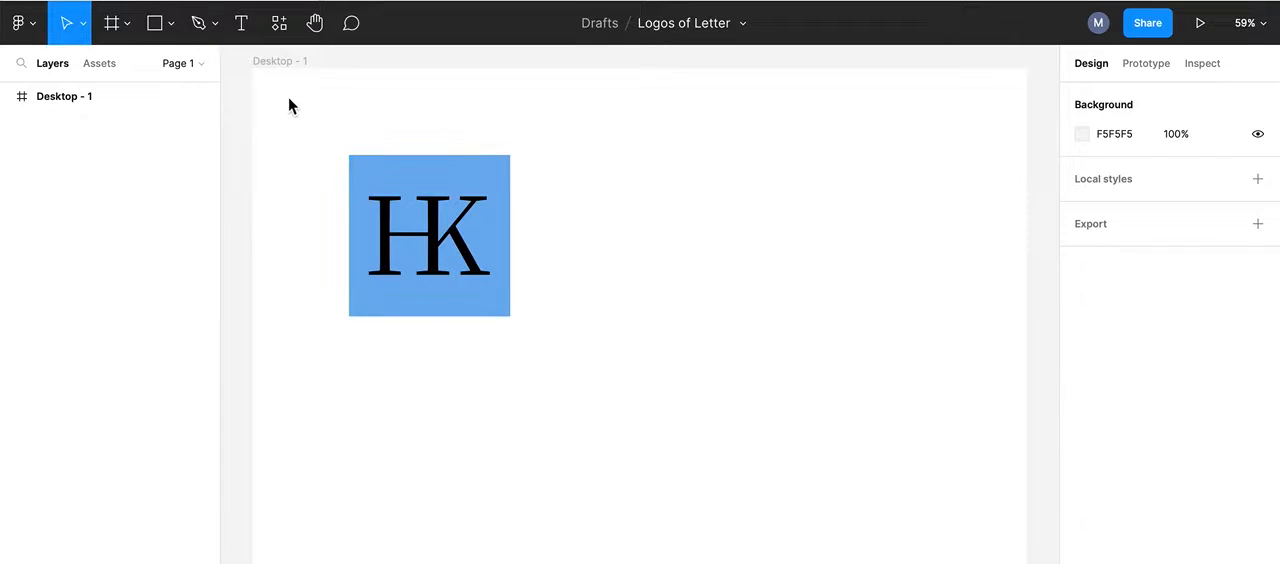
Step: Draw a text box about 303 by 271 beside the blue HK logo and enter HK
click(243, 26)
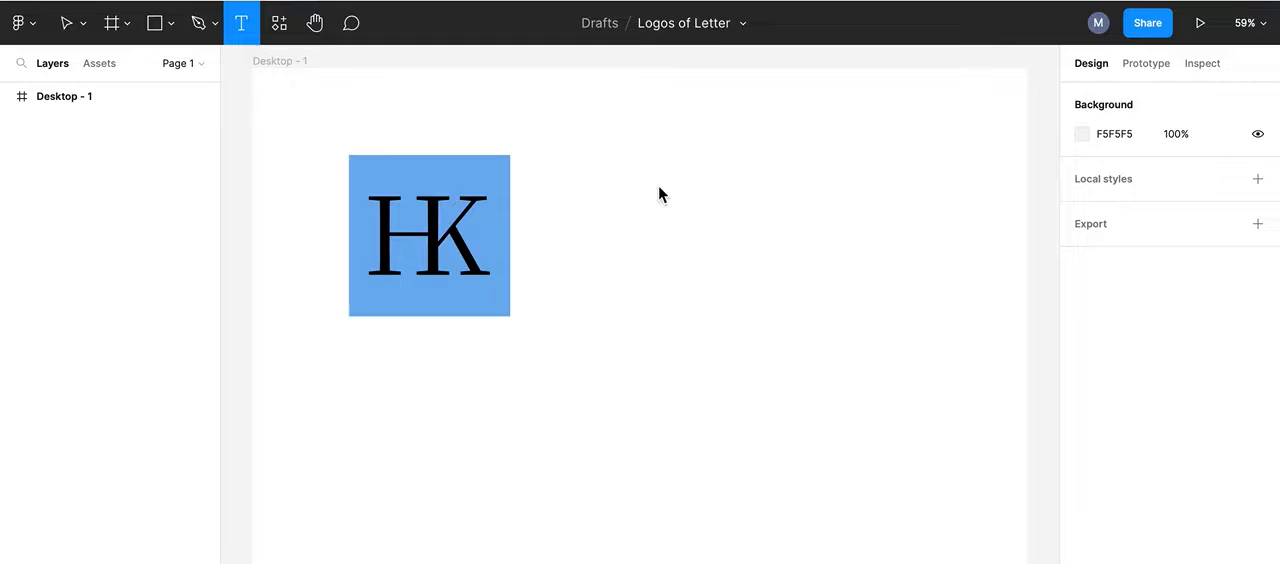
drag(607, 163, 771, 312)
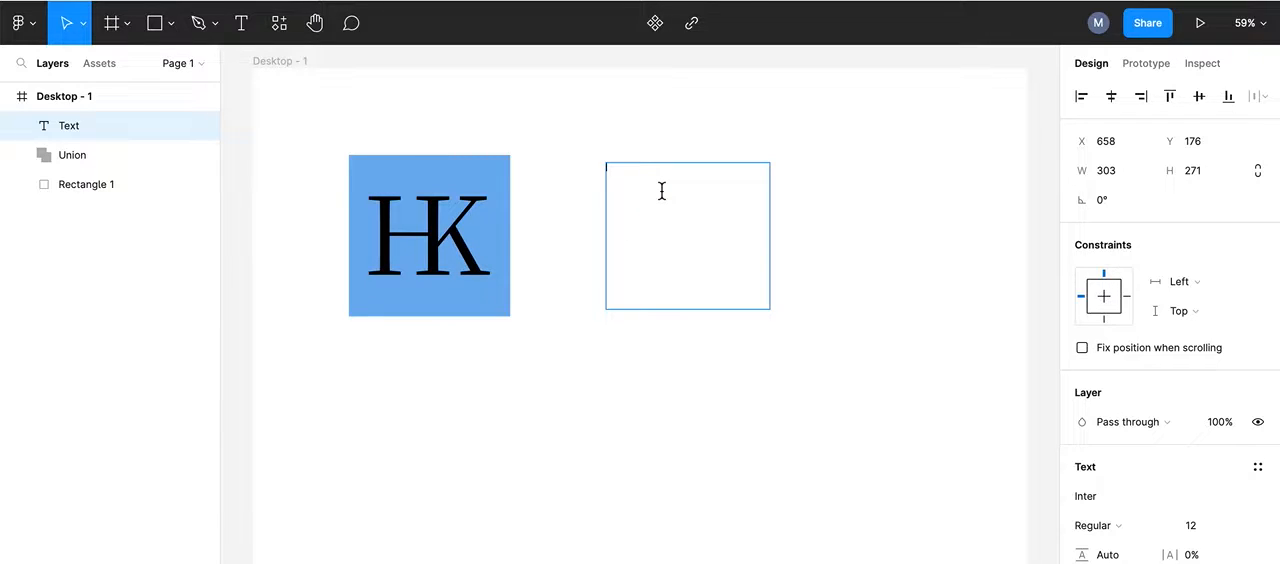
text(HK)
Step: Set the font size of the new HK text to 200
key(super+a)
scroll(1104, 408, down, 1)
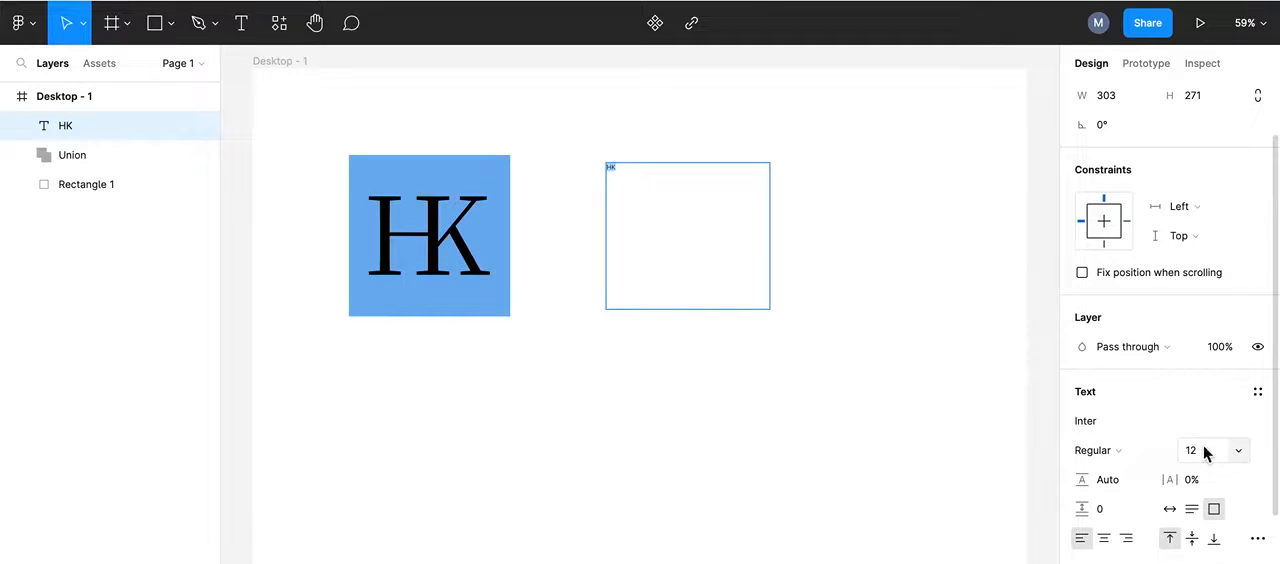
click(1241, 451)
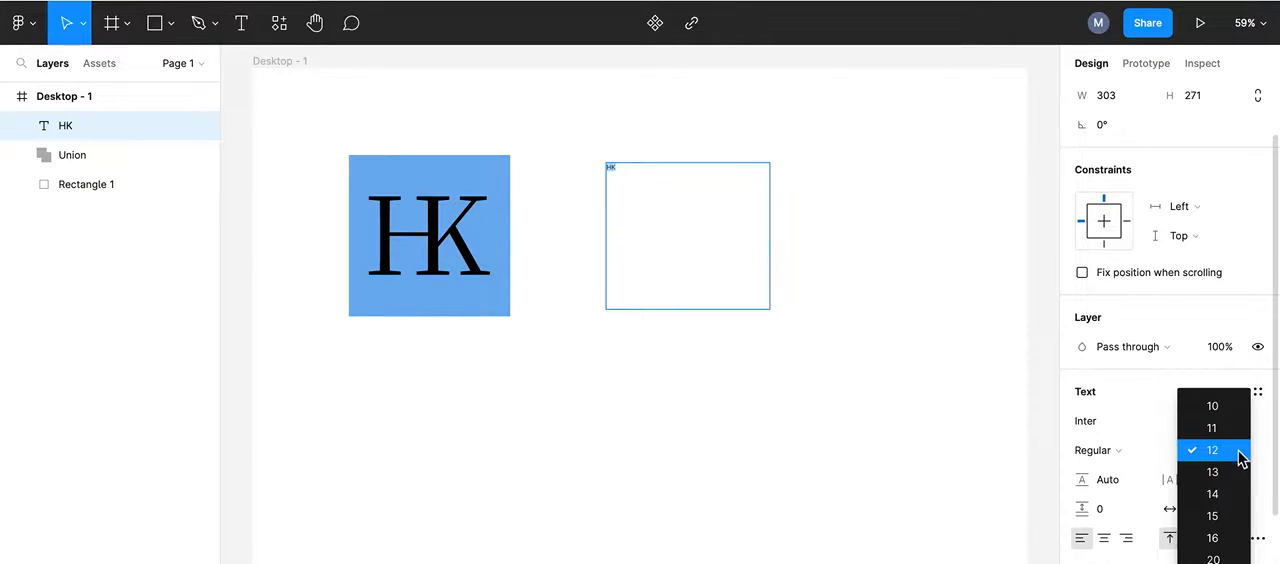
scroll(1233, 468, down, 2)
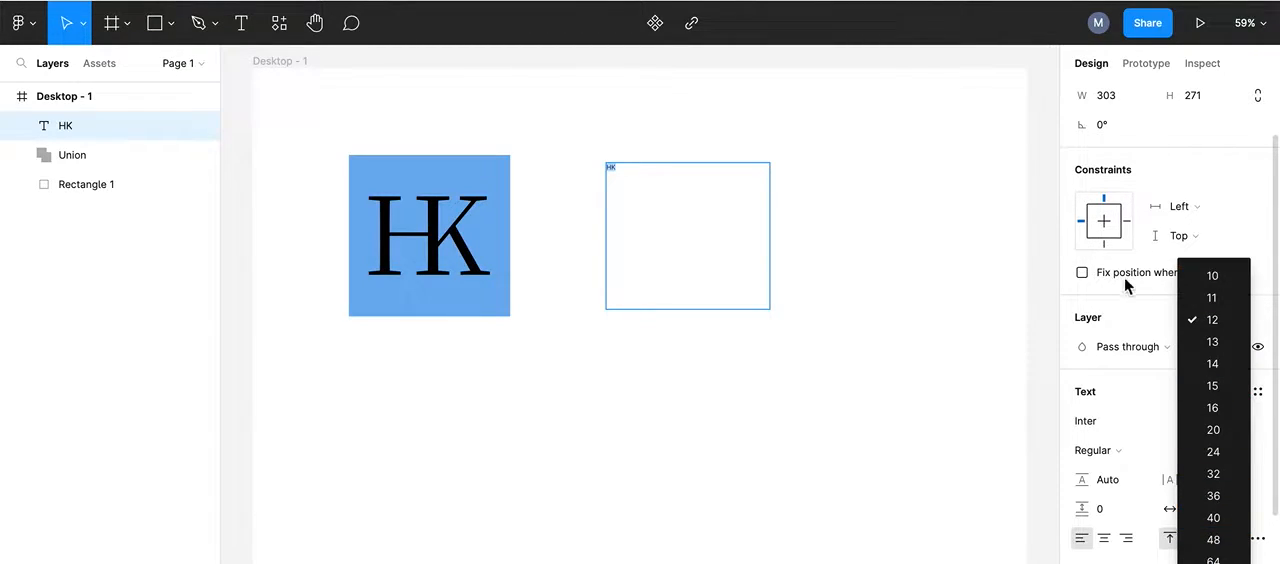
click(1124, 308)
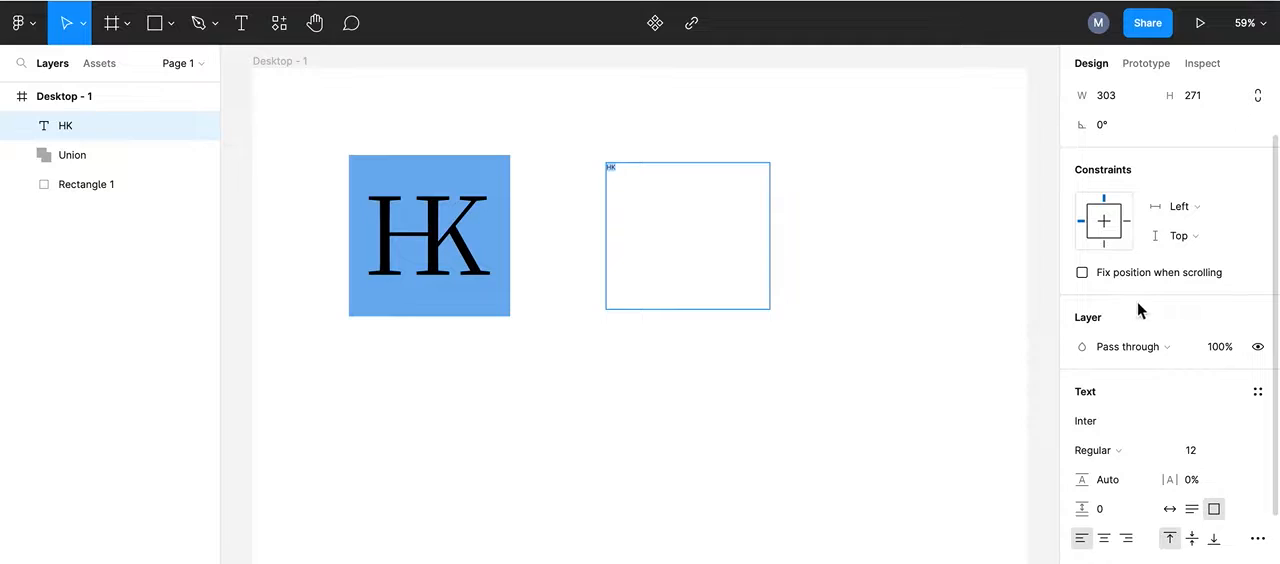
click(1196, 457)
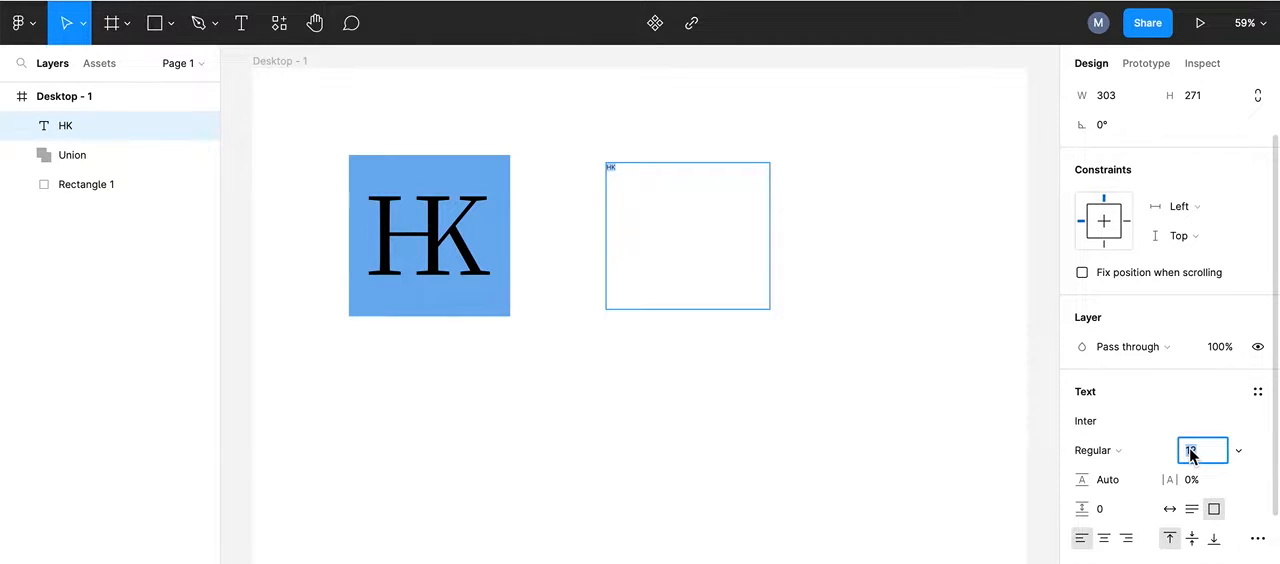
text(200)
key(Return)
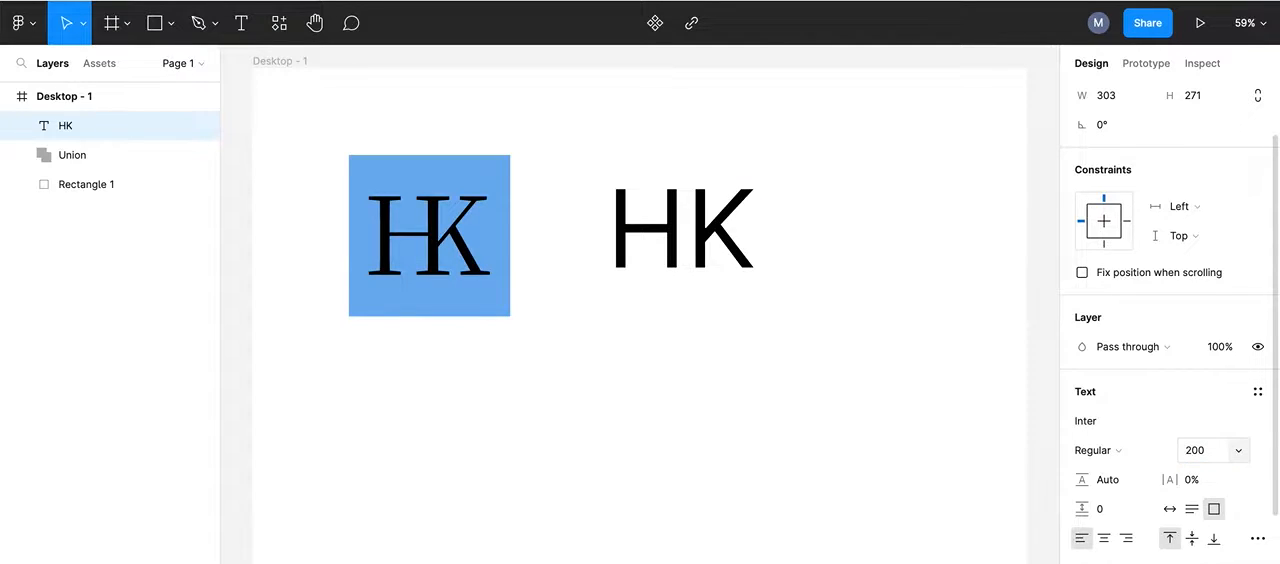
Step: Select the HK text, switch to the Google Fonts catalog in the browser and preview its fonts with the sample text HK
double_click(671, 206)
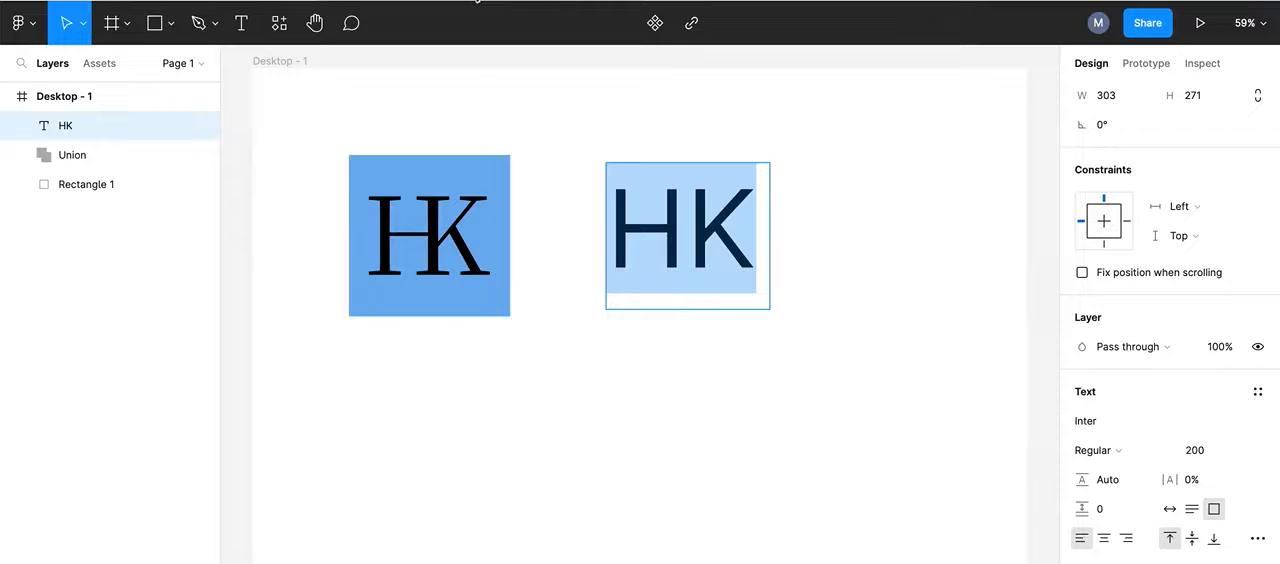
click(458, 1)
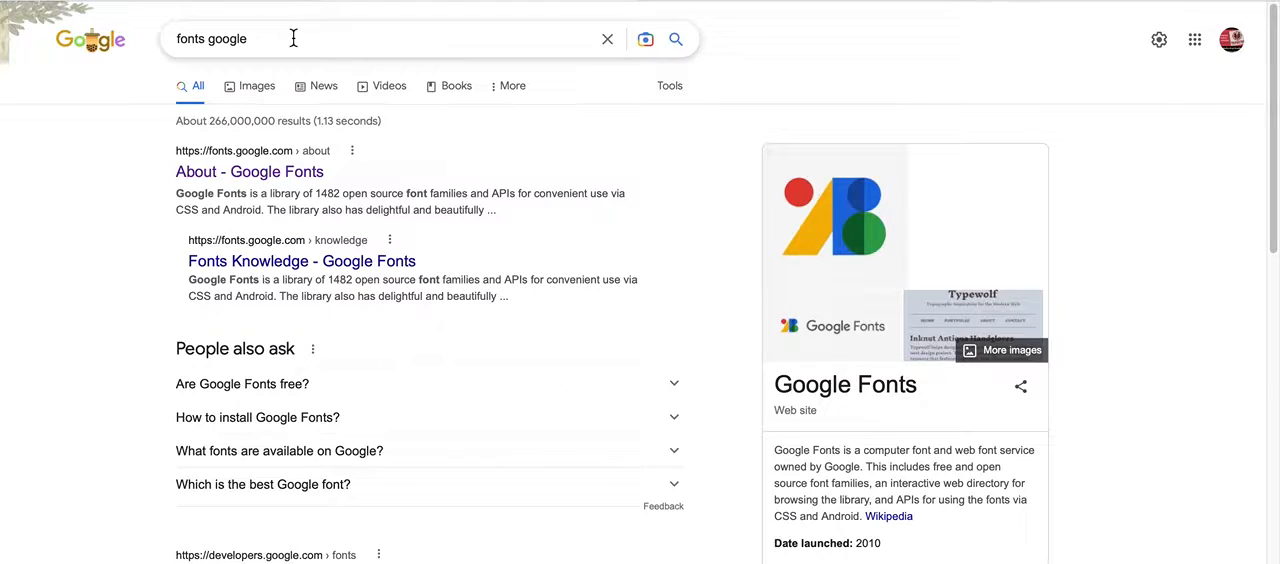
click(260, 174)
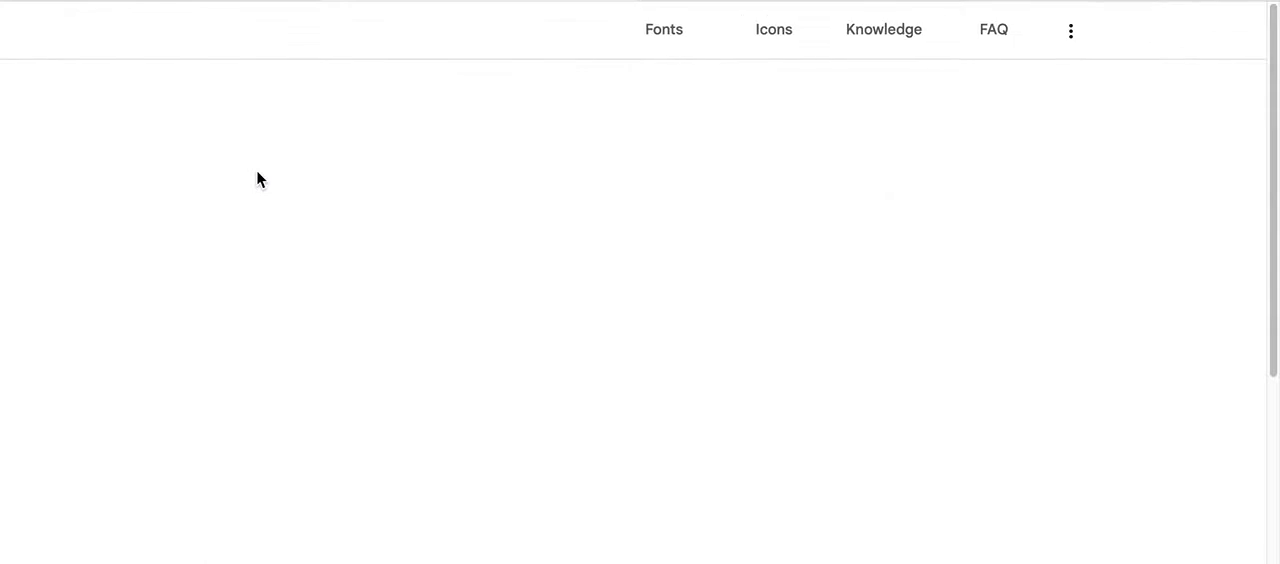
click(670, 38)
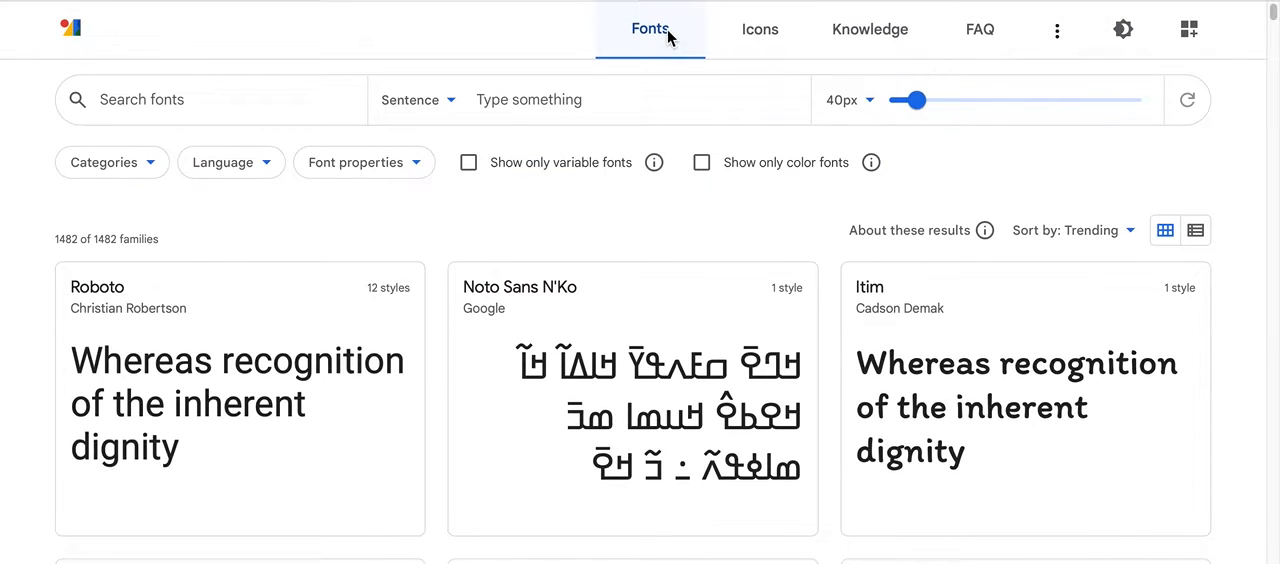
click(491, 99)
text(HK)
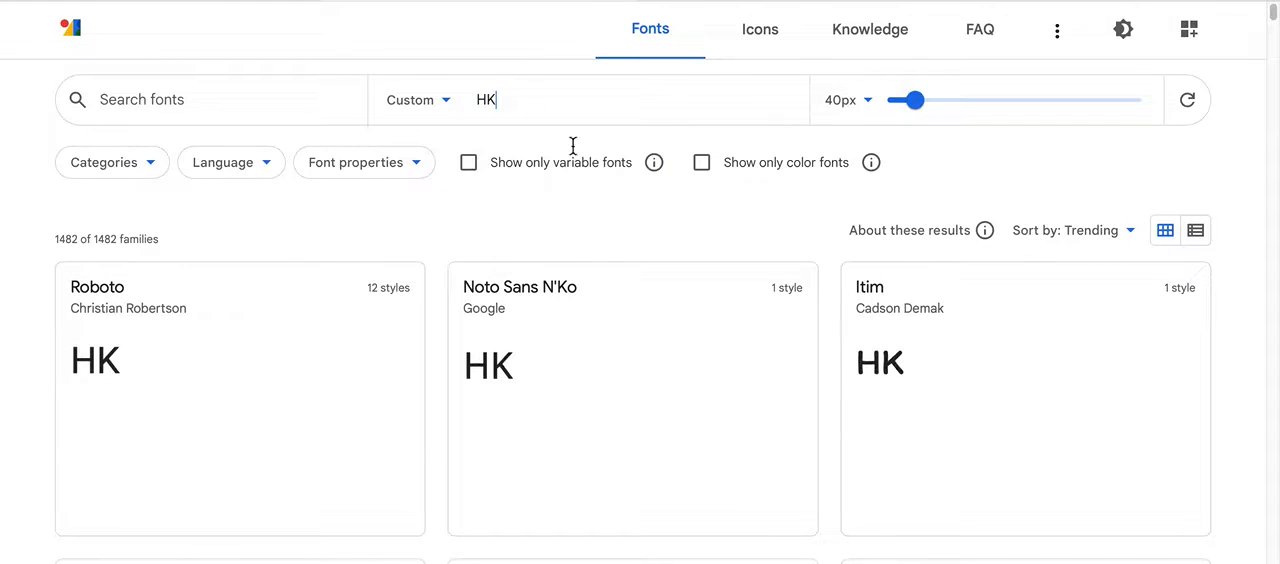
Step: Filter the font categories to Serif only, excluding Sans Serif, Display, Handwriting and Monospace
scroll(586, 320, down, 1)
scroll(589, 320, up, 1)
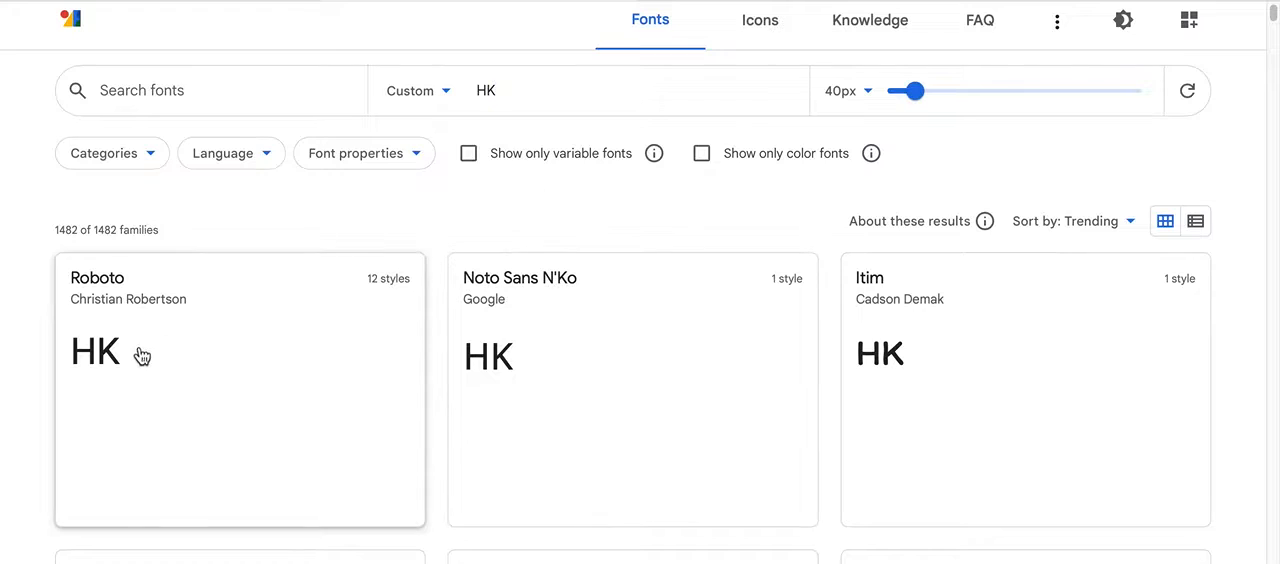
click(153, 156)
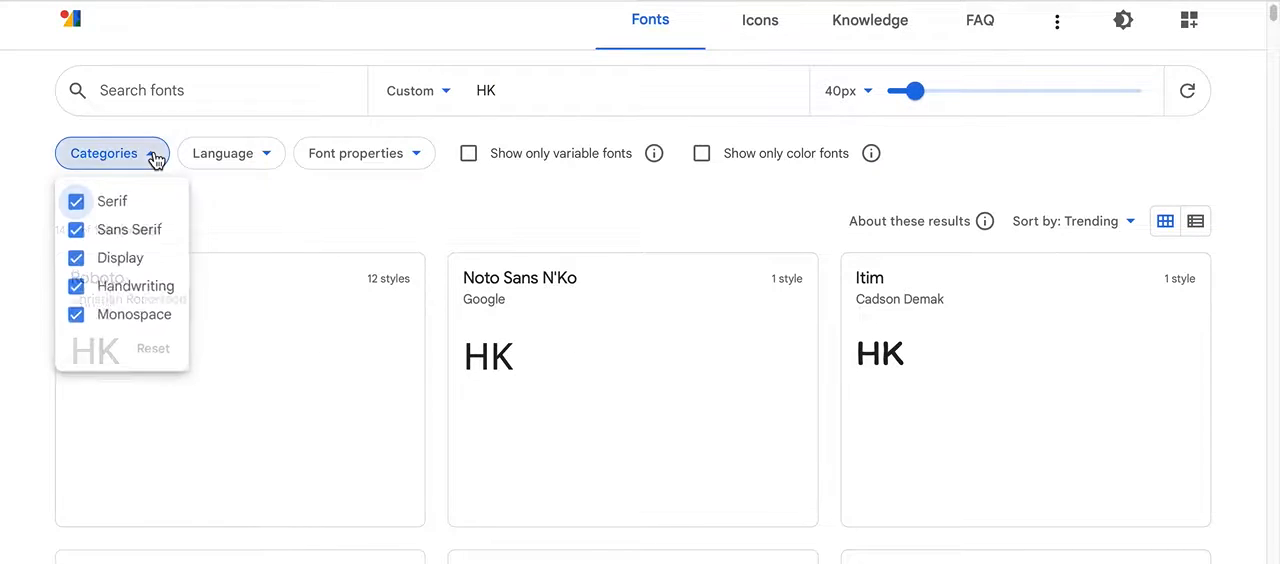
click(78, 232)
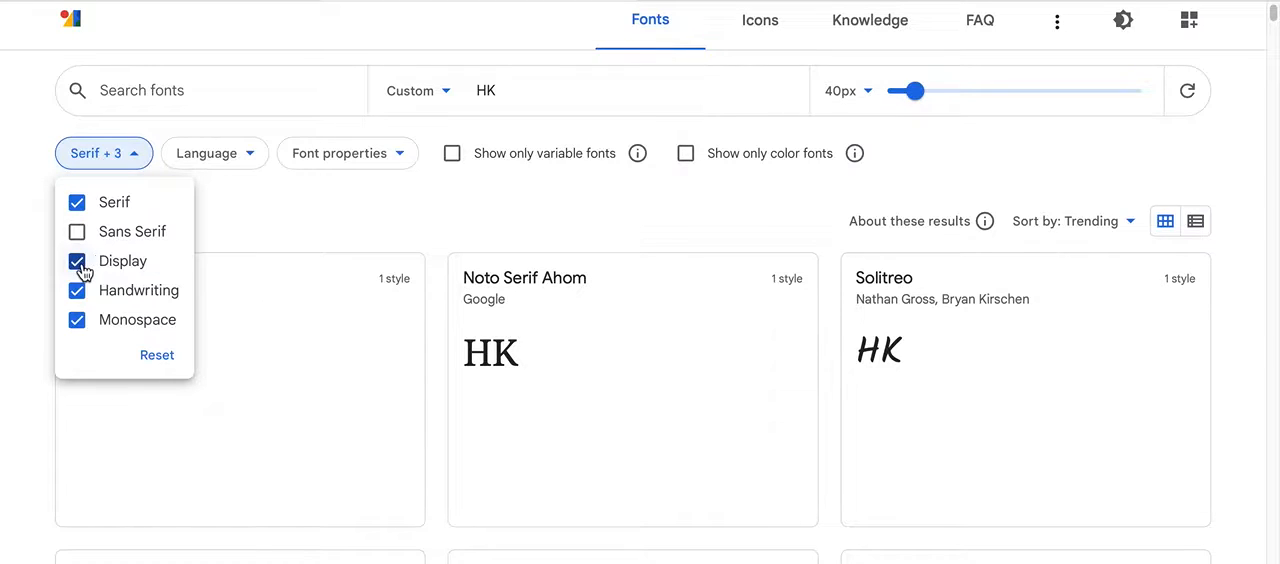
click(77, 261)
click(77, 290)
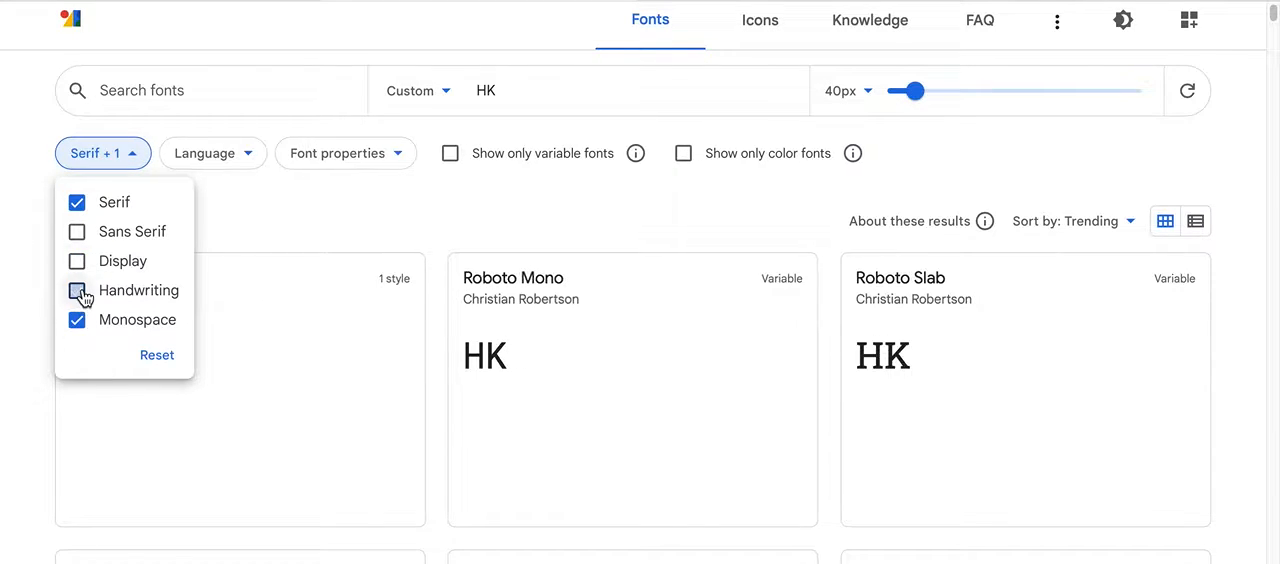
click(77, 320)
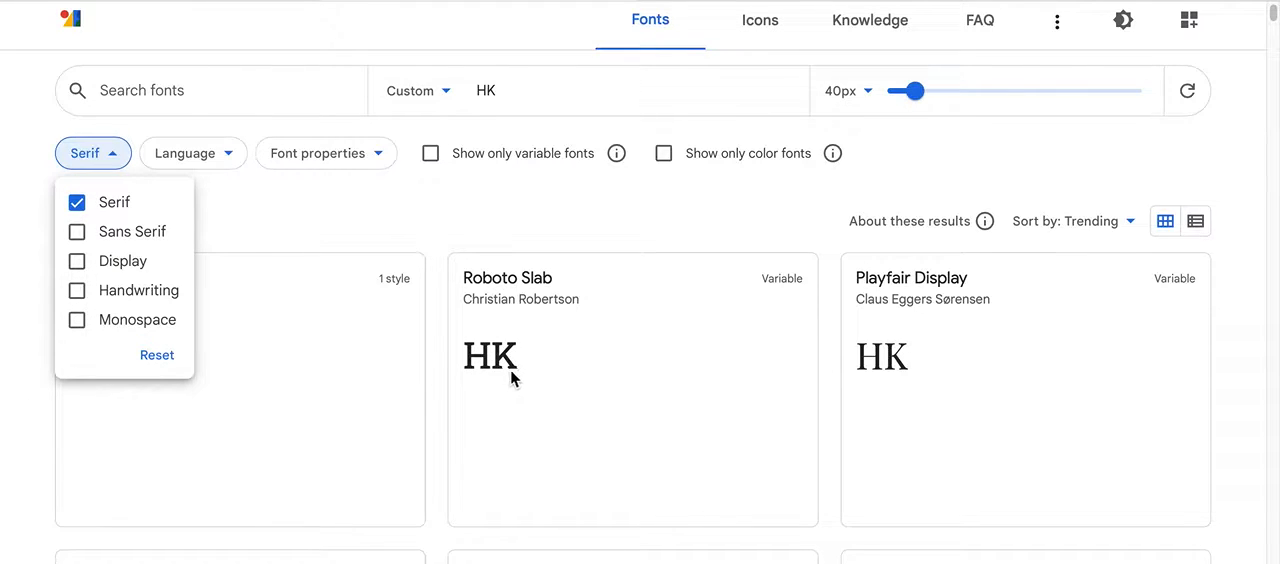
click(338, 388)
Step: Browse the serif font previews to compare how the letters HK look in each typeface
scroll(340, 386, down, 2)
scroll(709, 366, down, 4)
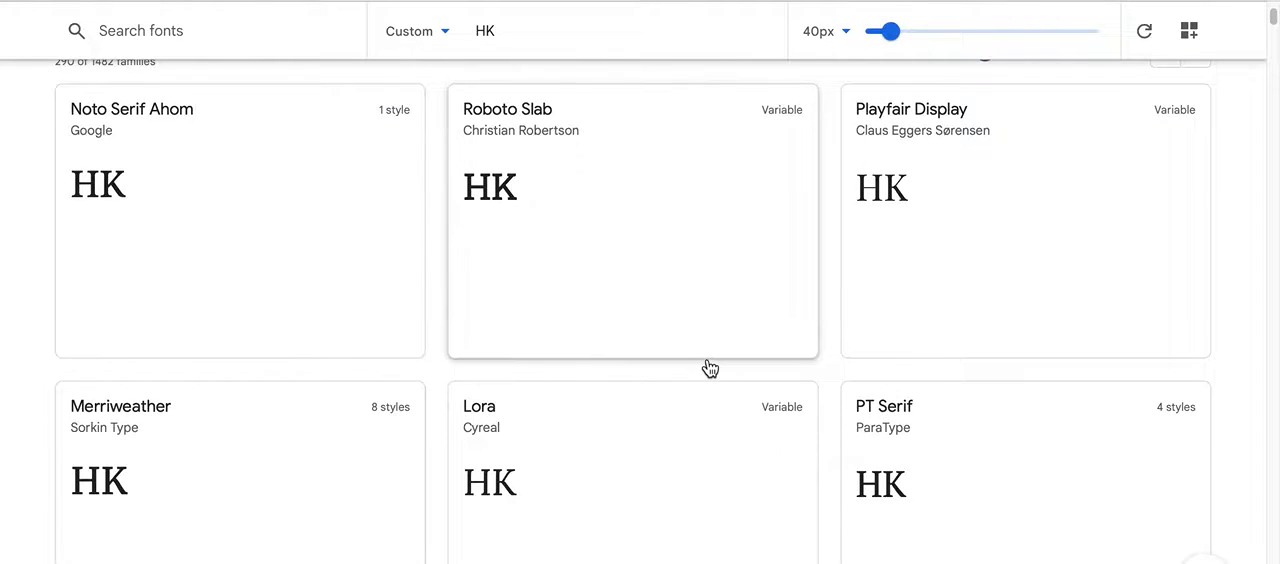
scroll(709, 368, down, 2)
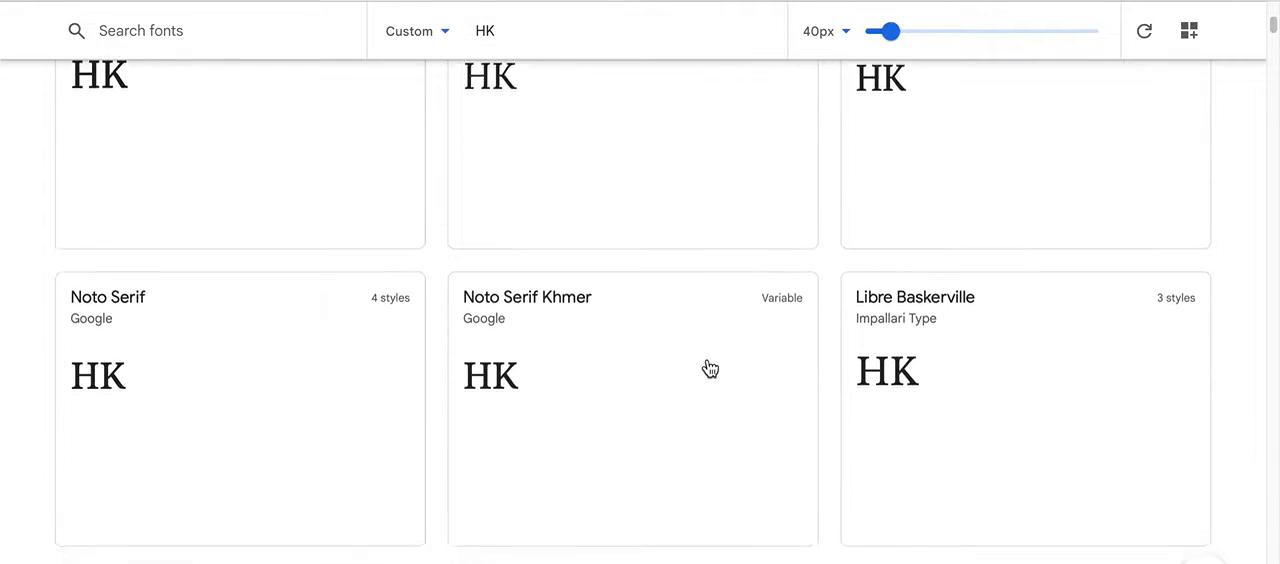
scroll(709, 369, down, 1)
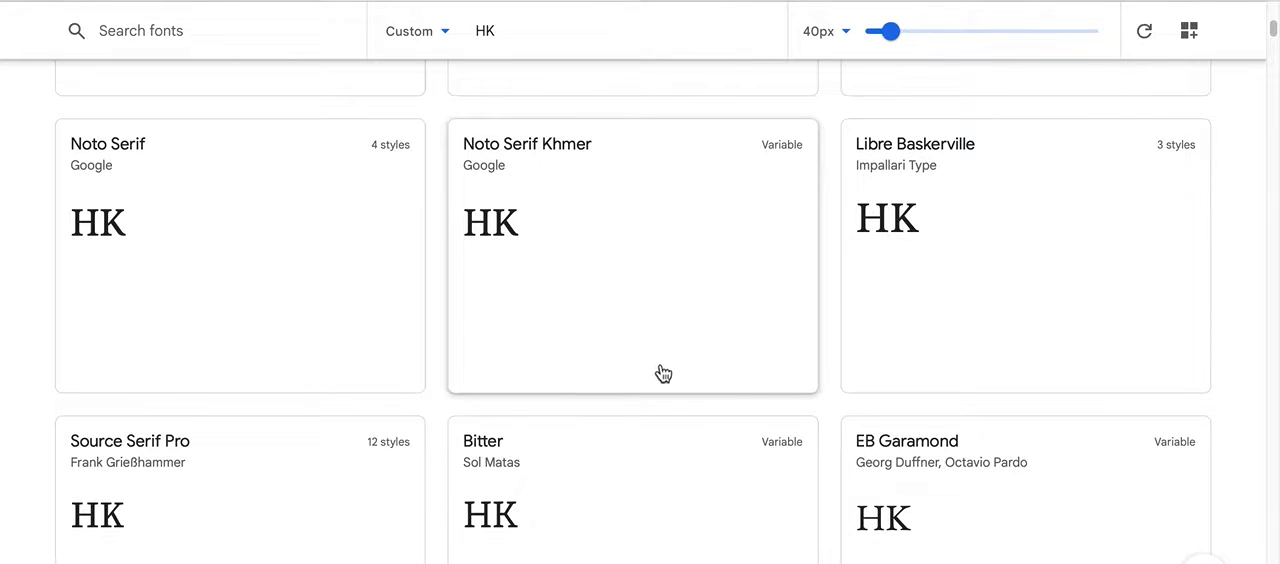
scroll(664, 373, down, 3)
scroll(664, 373, up, 4)
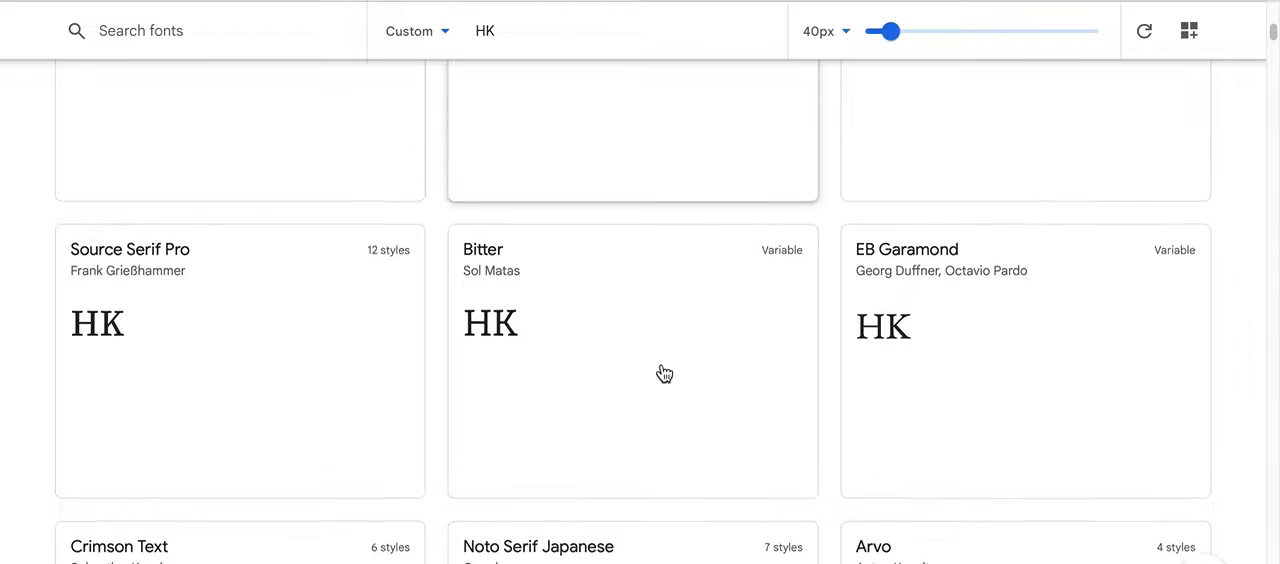
scroll(664, 373, down, 1)
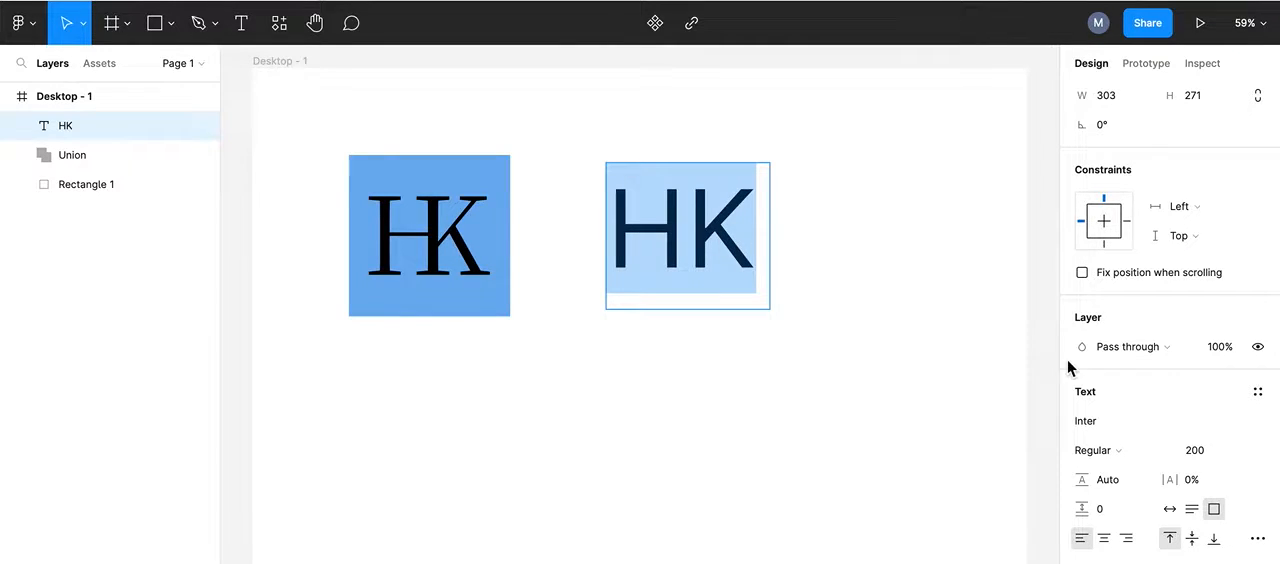
Step: Try the Noto Serif Malayalam font on the selected HK text
click(1246, 426)
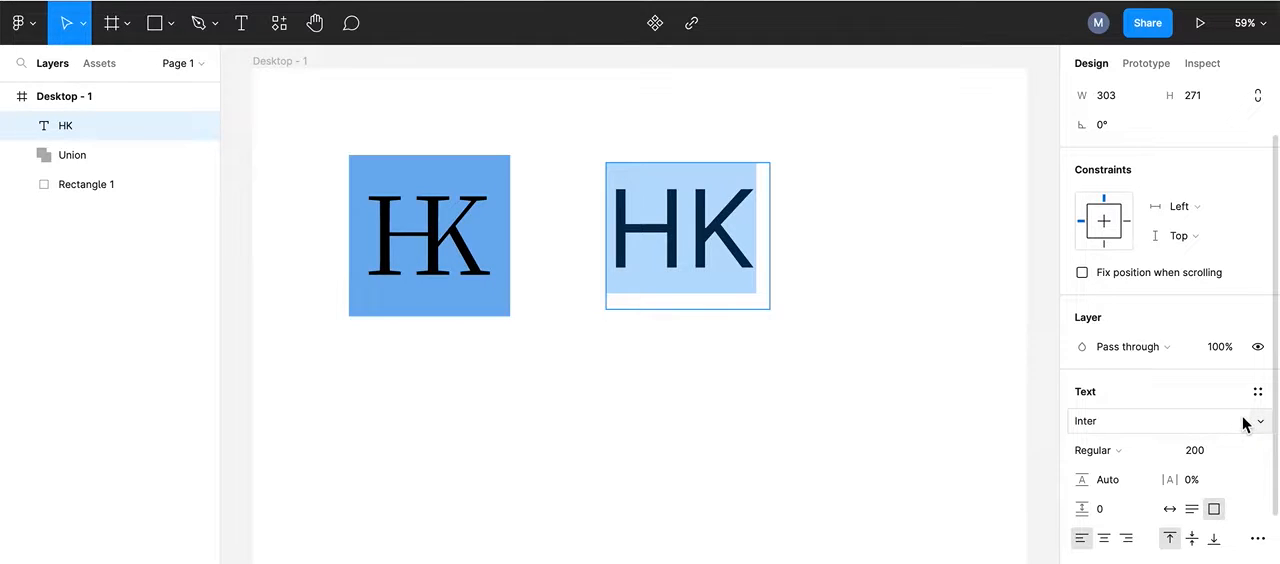
click(1262, 424)
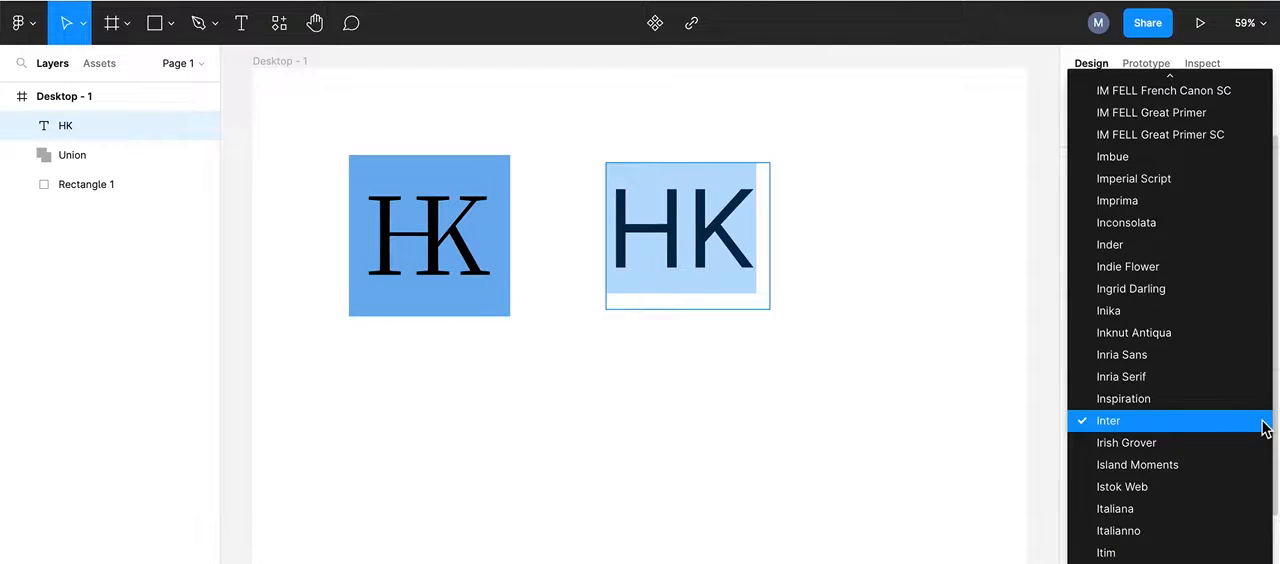
scroll(1260, 423, down, 20)
scroll(1237, 437, down, 6)
scroll(1237, 437, down, 10)
scroll(1234, 437, up, 1)
scroll(1235, 440, down, 5)
scroll(1236, 443, down, 8)
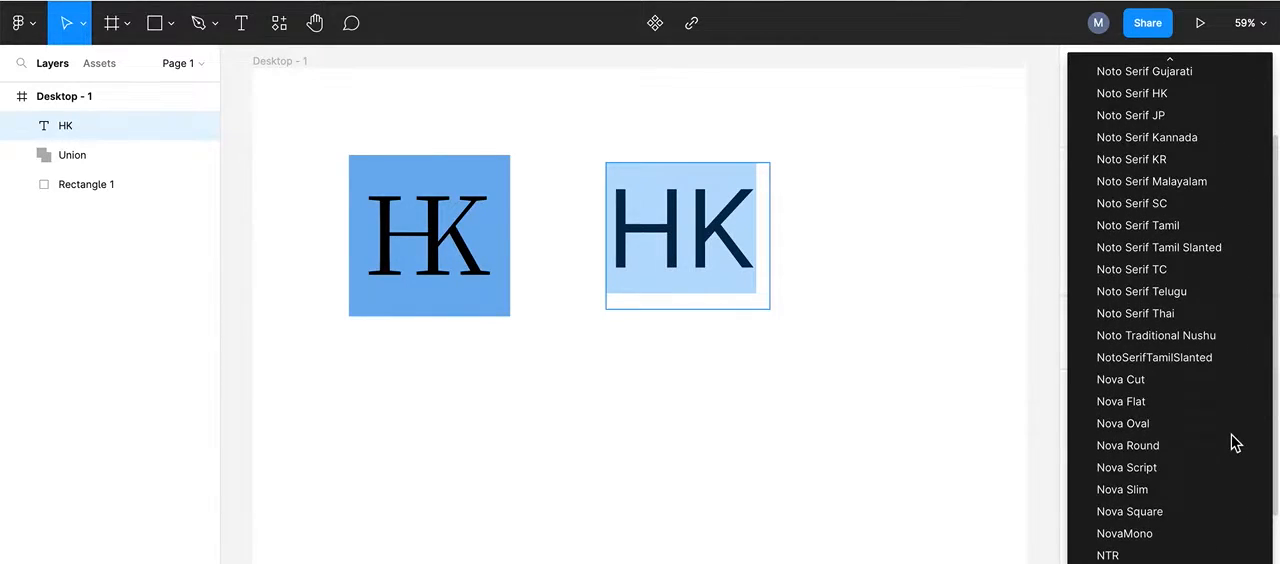
scroll(1167, 283, up, 1)
scroll(1167, 283, up, 3)
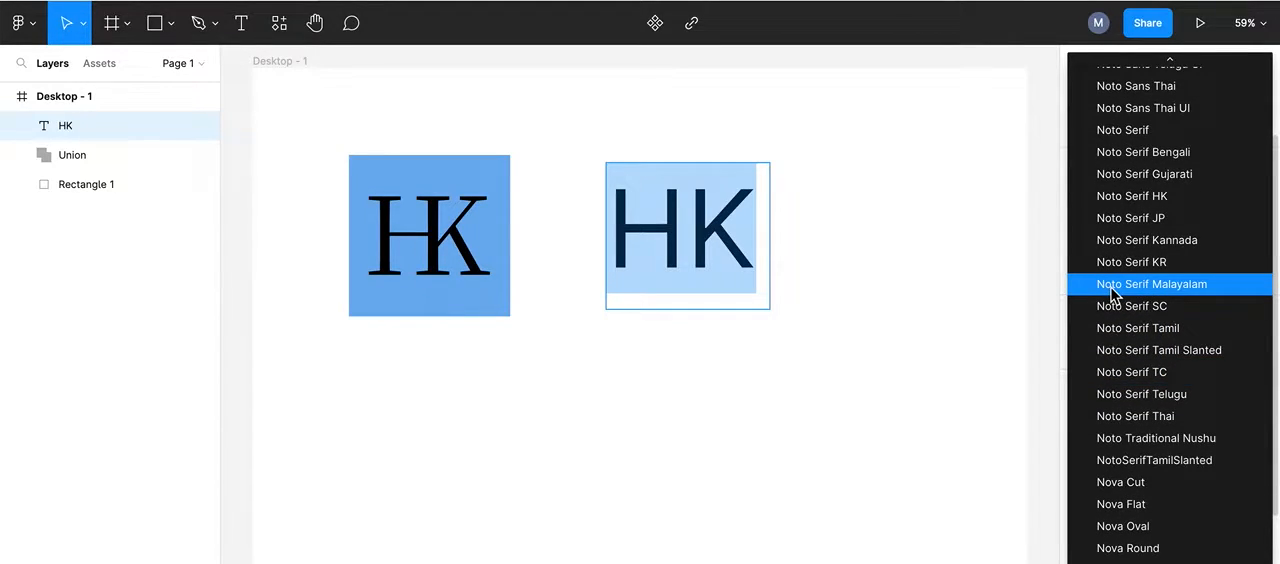
click(1113, 293)
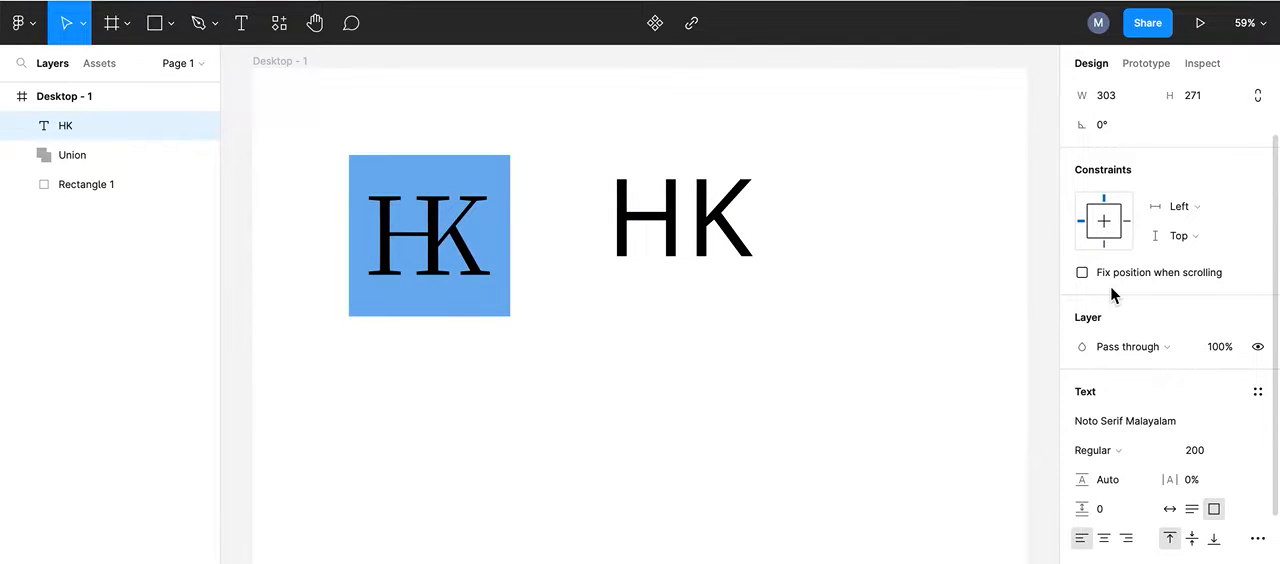
Step: Try the Noto Serif Thai and Noto Serif Bengali fonts on the HK text
click(1263, 423)
scroll(1205, 440, down, 2)
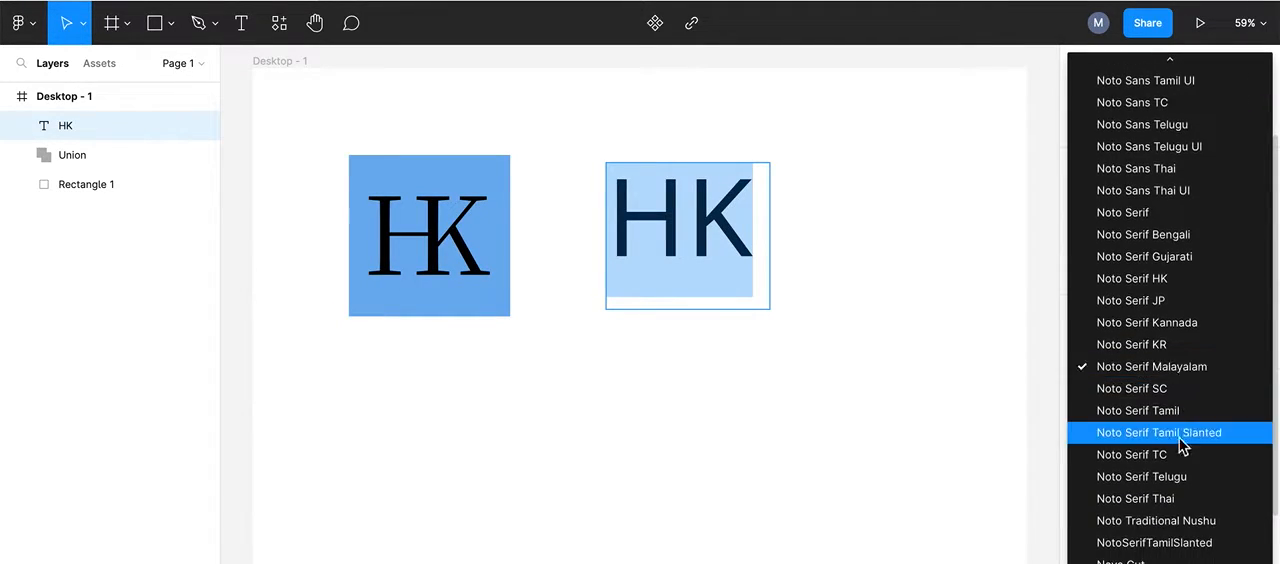
click(1130, 498)
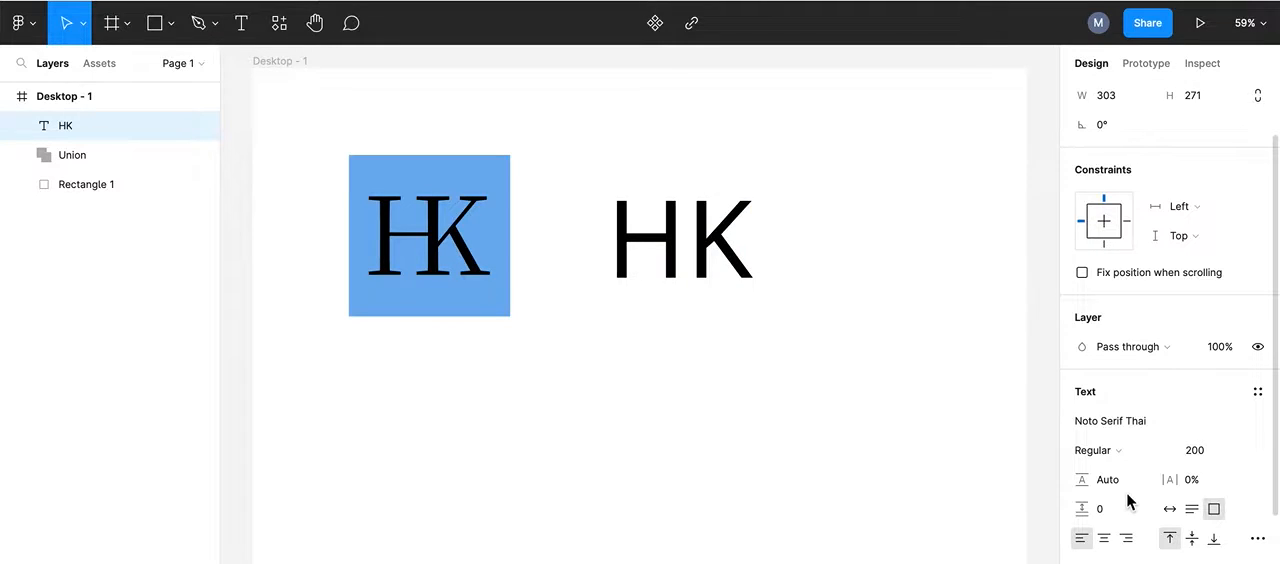
click(1261, 426)
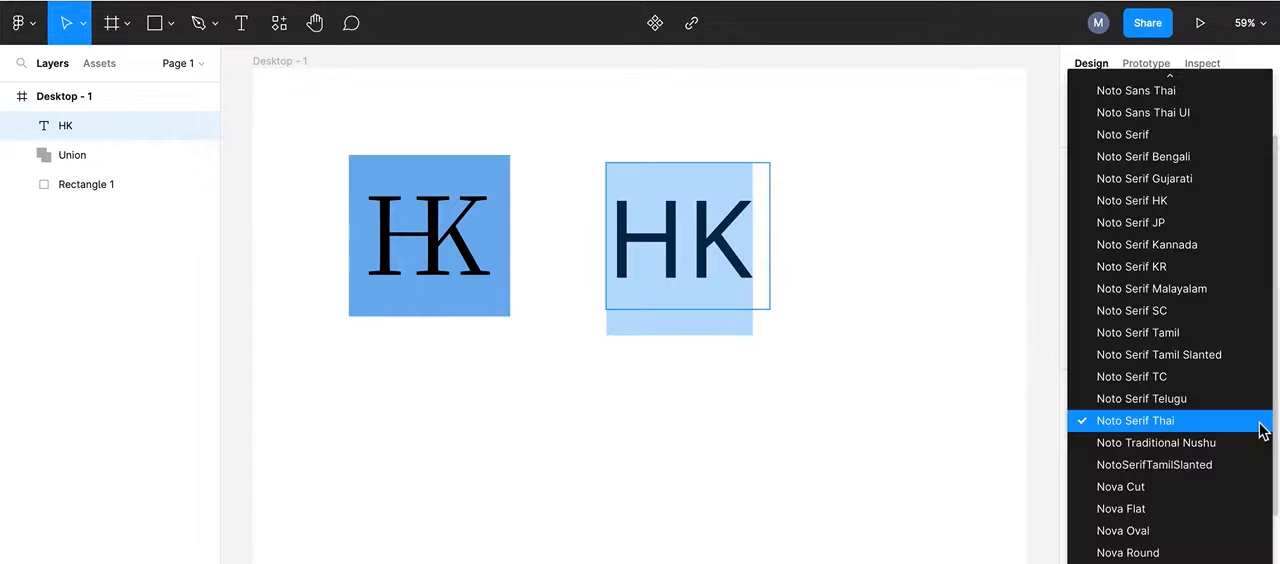
scroll(1175, 447, up, 5)
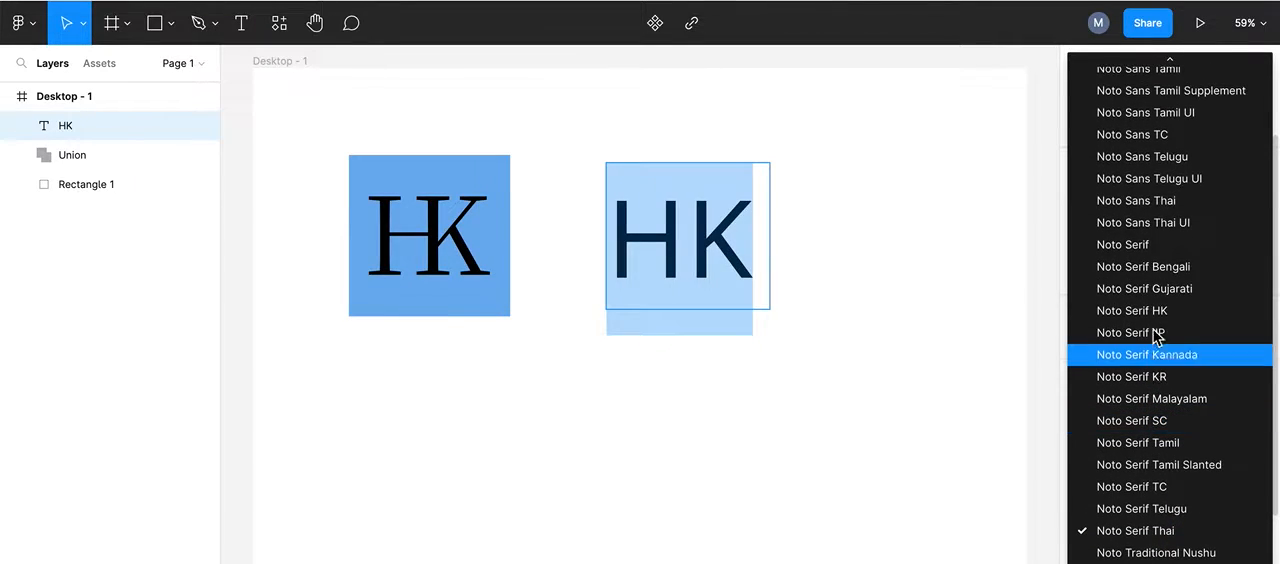
click(1138, 270)
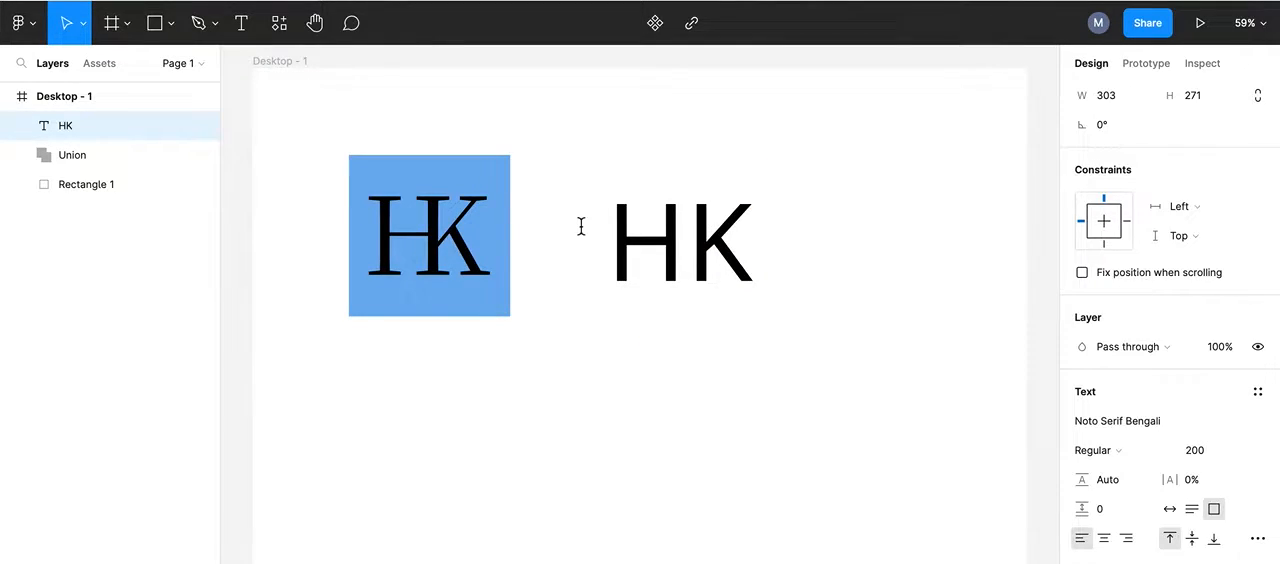
Step: Check the font of the K in the finished blue logo and set the new HK text to Noto Serif KR
double_click(432, 228)
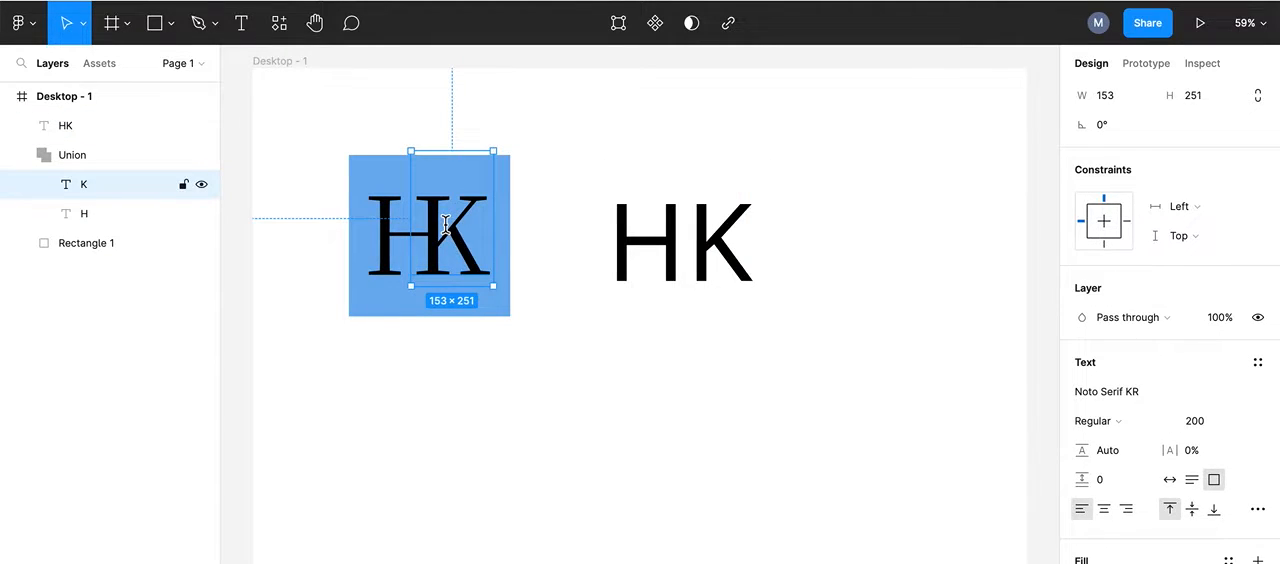
click(694, 243)
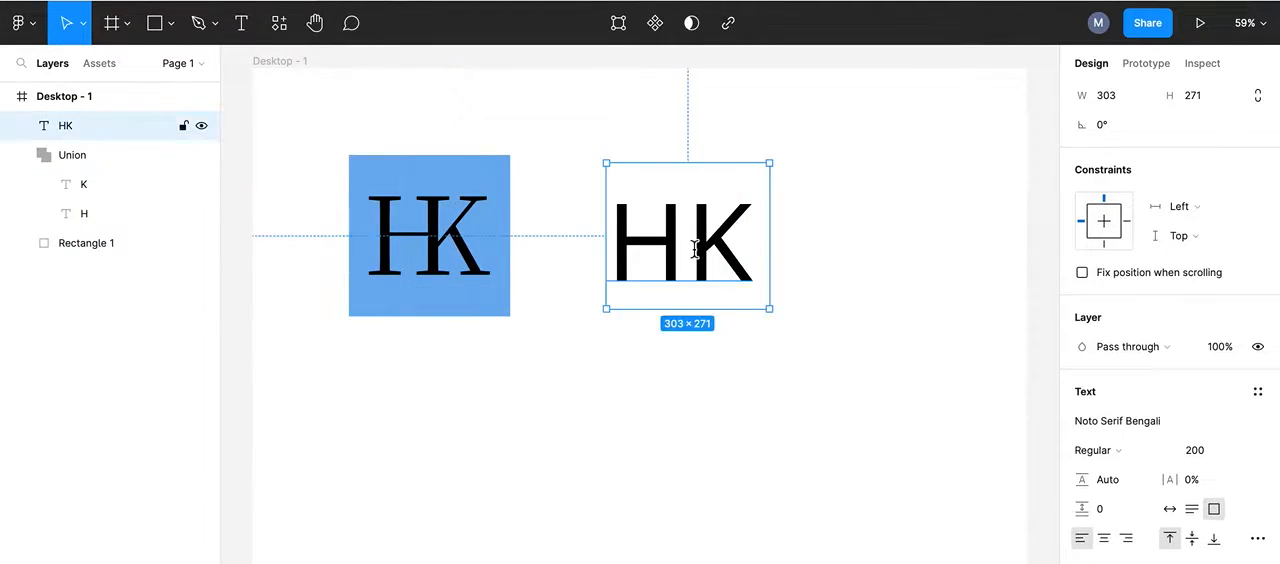
double_click(694, 248)
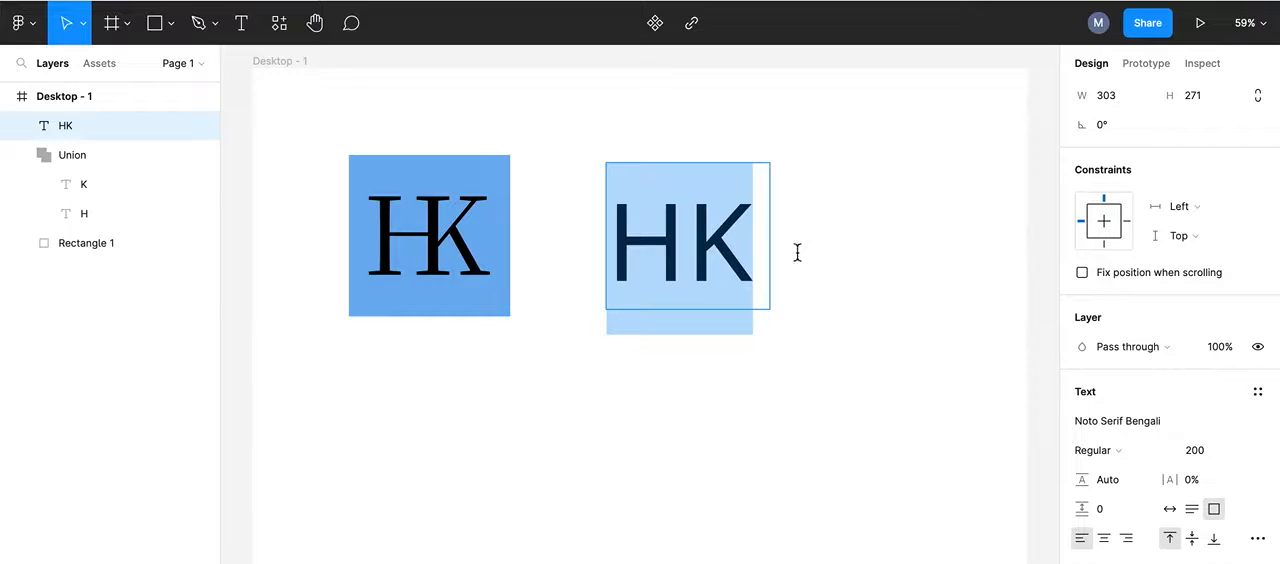
click(1258, 422)
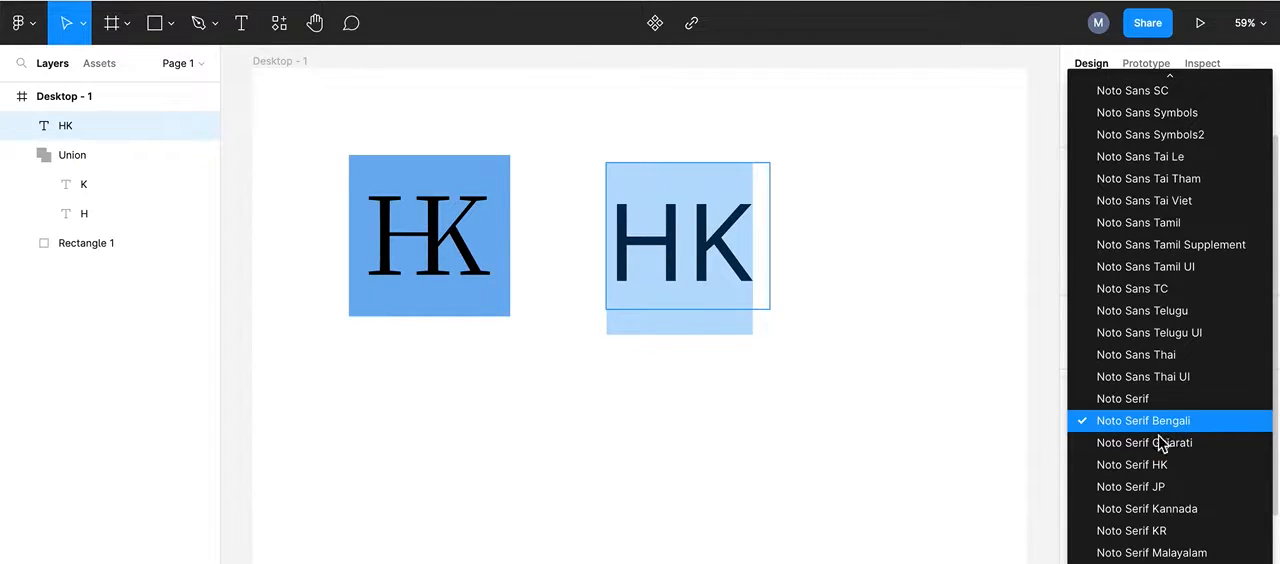
scroll(1155, 458, down, 3)
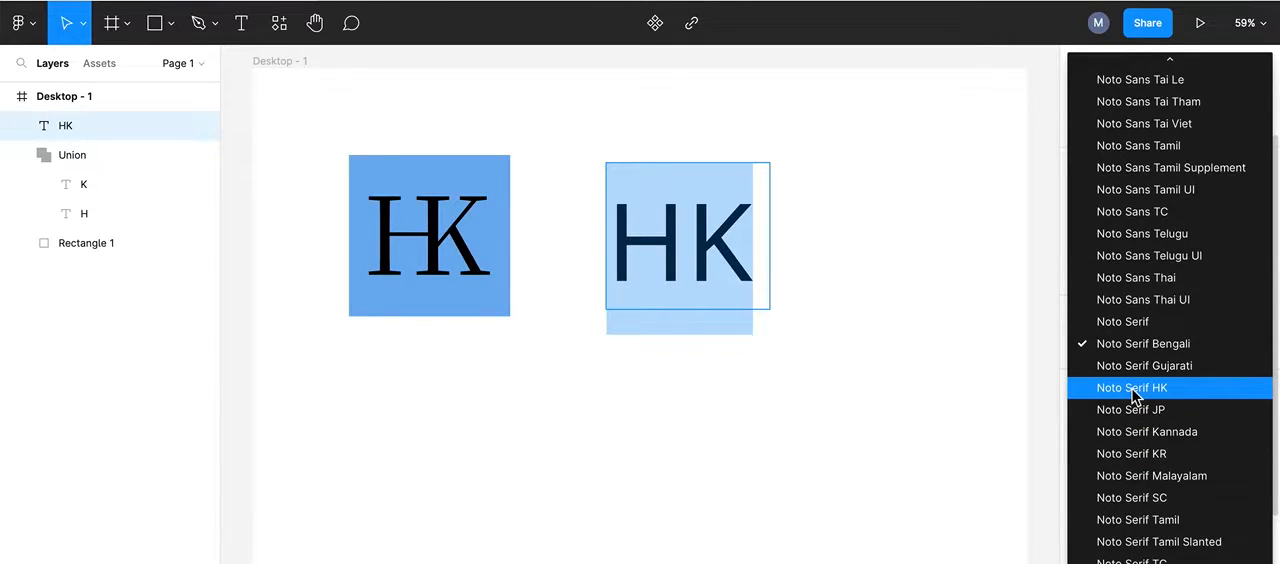
click(1131, 453)
Step: Widen the HK text box to about 395 × 270 so both letters fit on one line
double_click(622, 306)
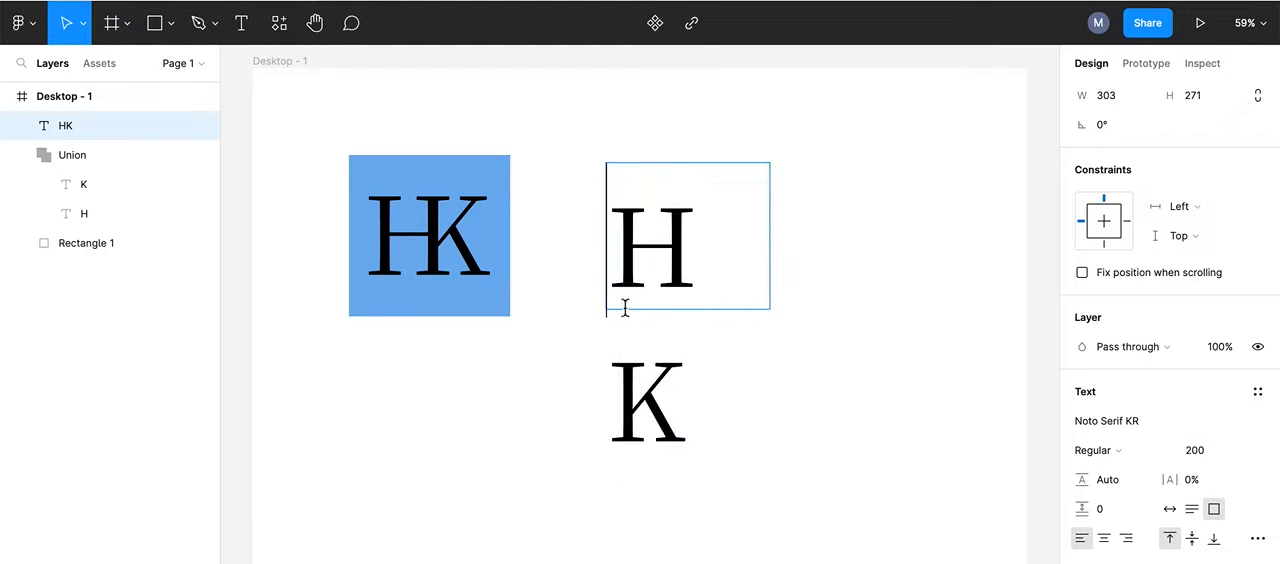
key(Escape)
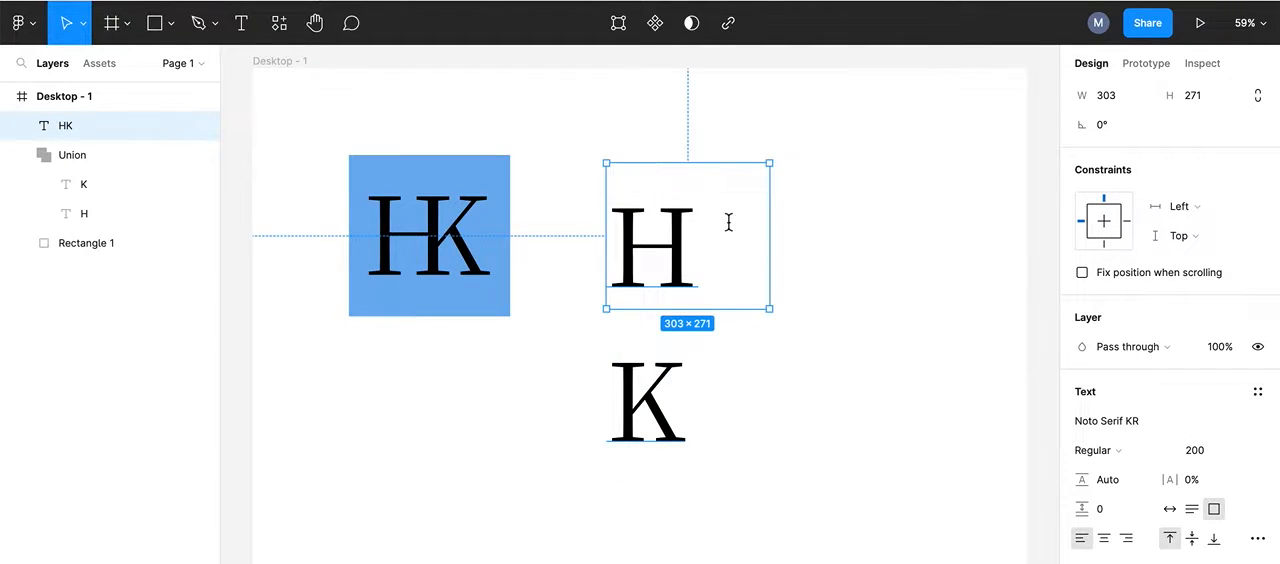
drag(769, 308, 815, 307)
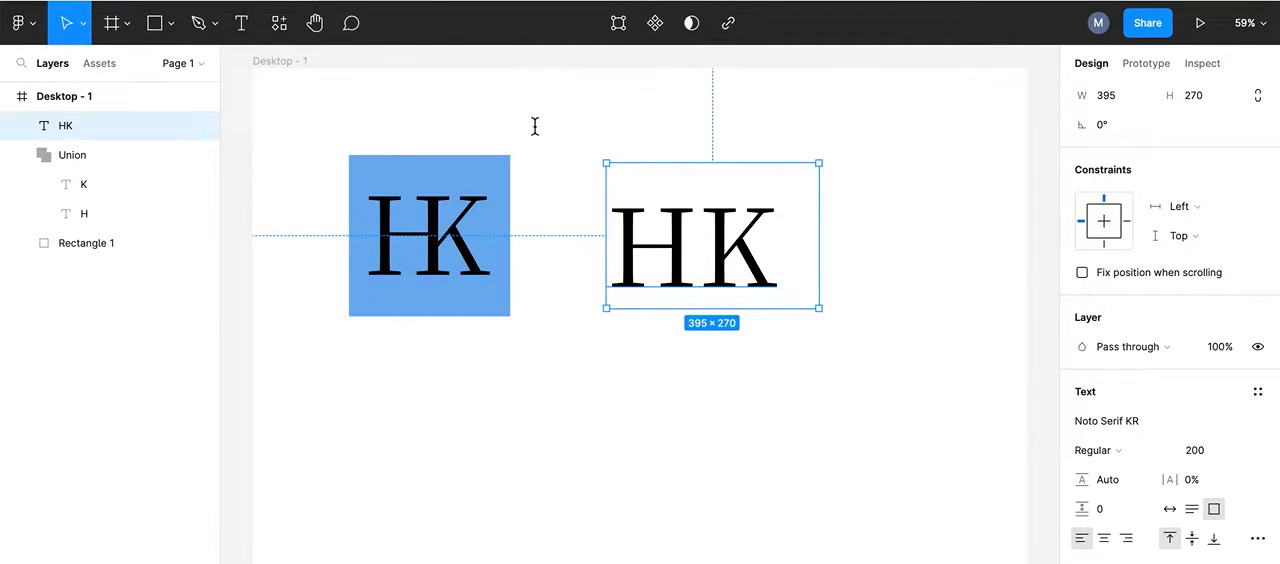
Step: Try tightening the letter spacing of the HK text to -38%, and undo the change
double_click(709, 242)
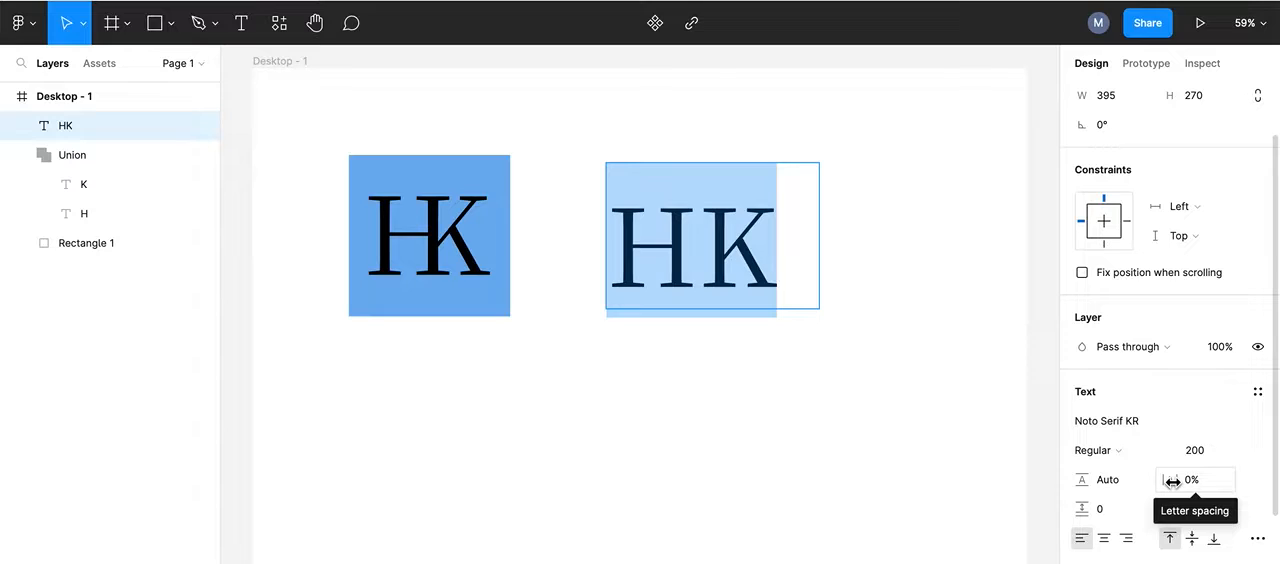
drag(1171, 481, 1100, 480)
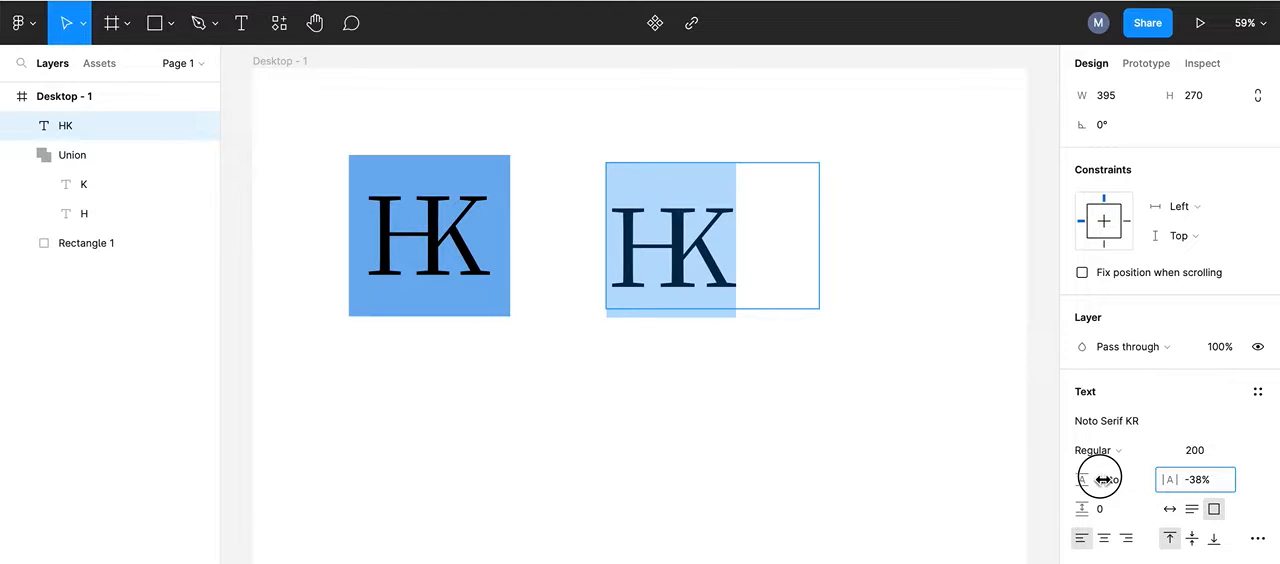
click(1100, 480)
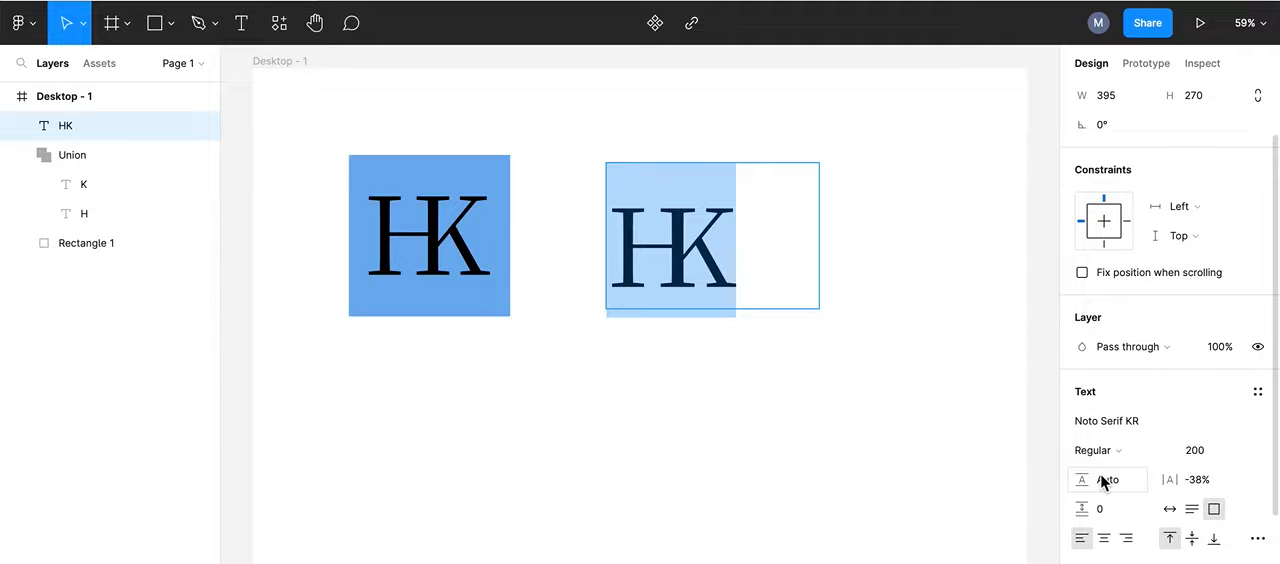
key(super+z)
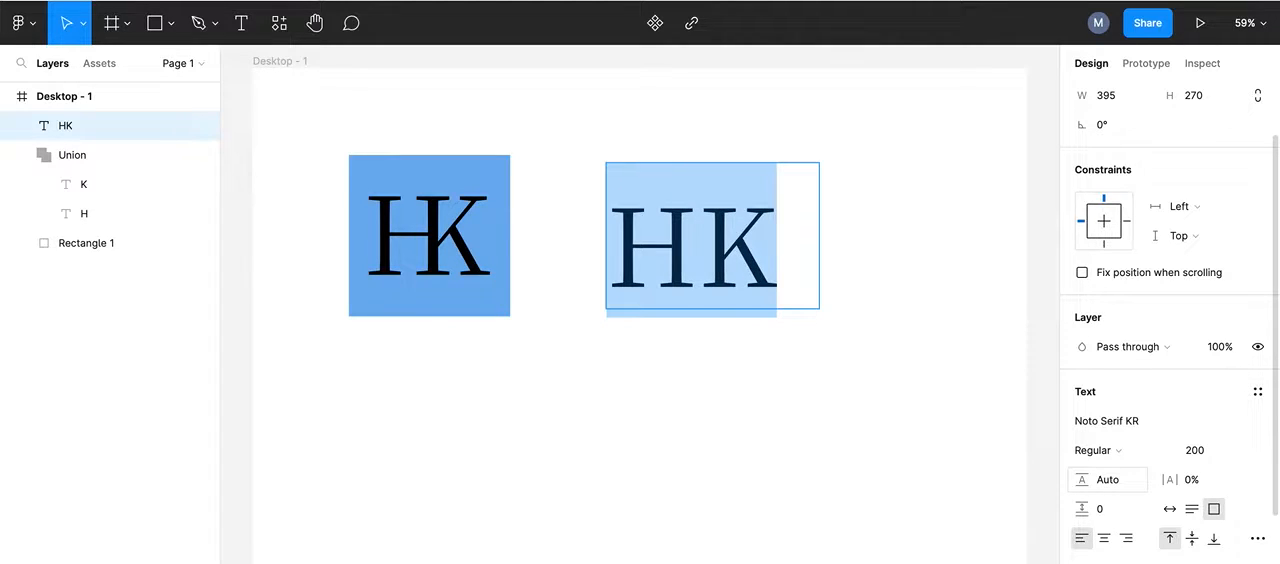
key(Escape)
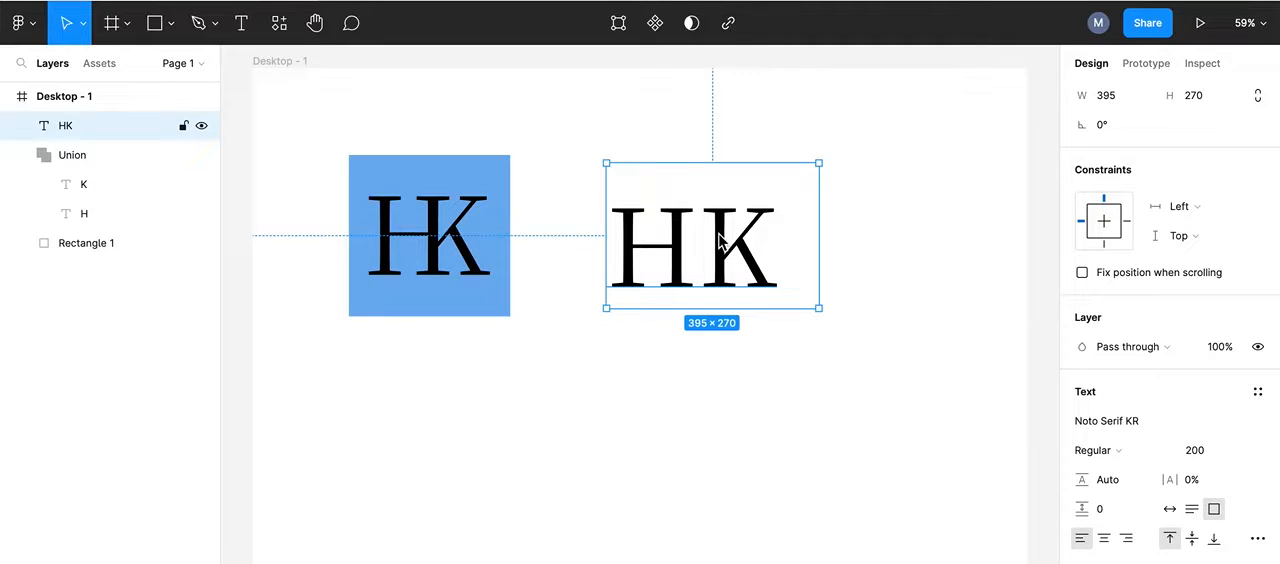
Step: Duplicate the HK text directly below the original and delete the H from the copy, leaving only K
key(ctrl+d)
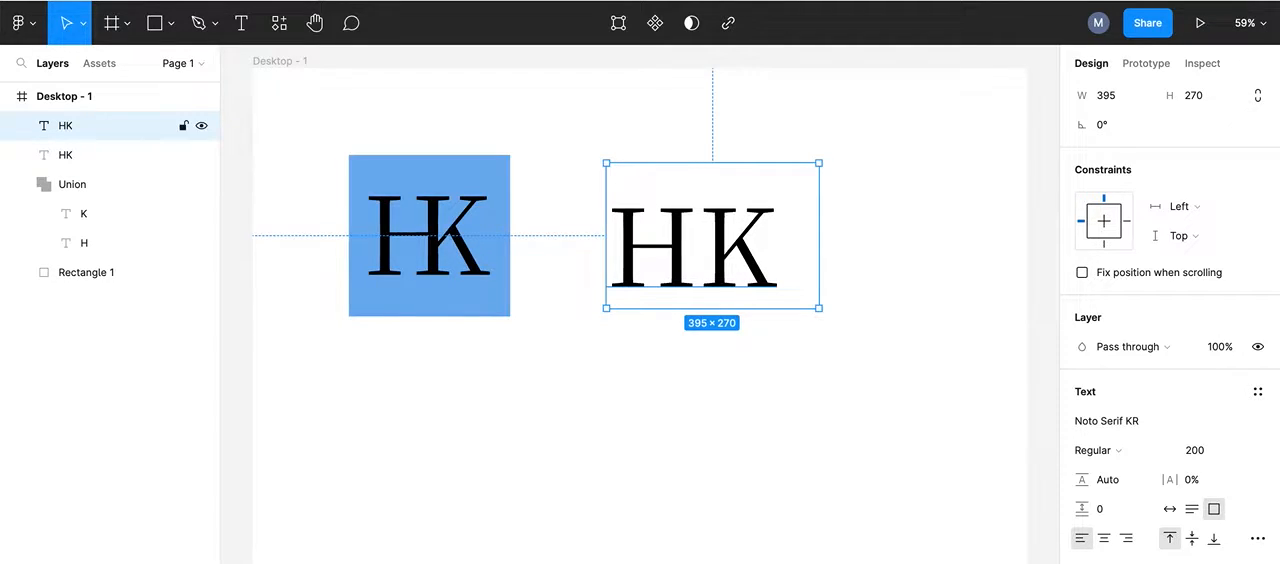
drag(675, 196, 665, 330)
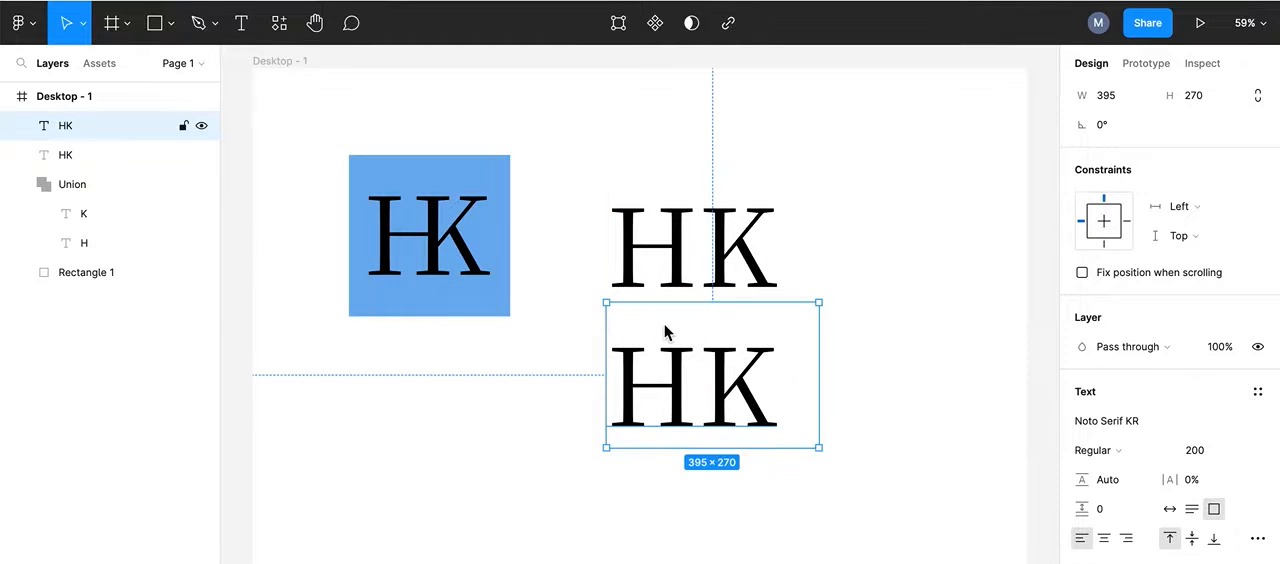
double_click(686, 374)
click(698, 375)
key(Right)
key(Left)
key(BackSpace)
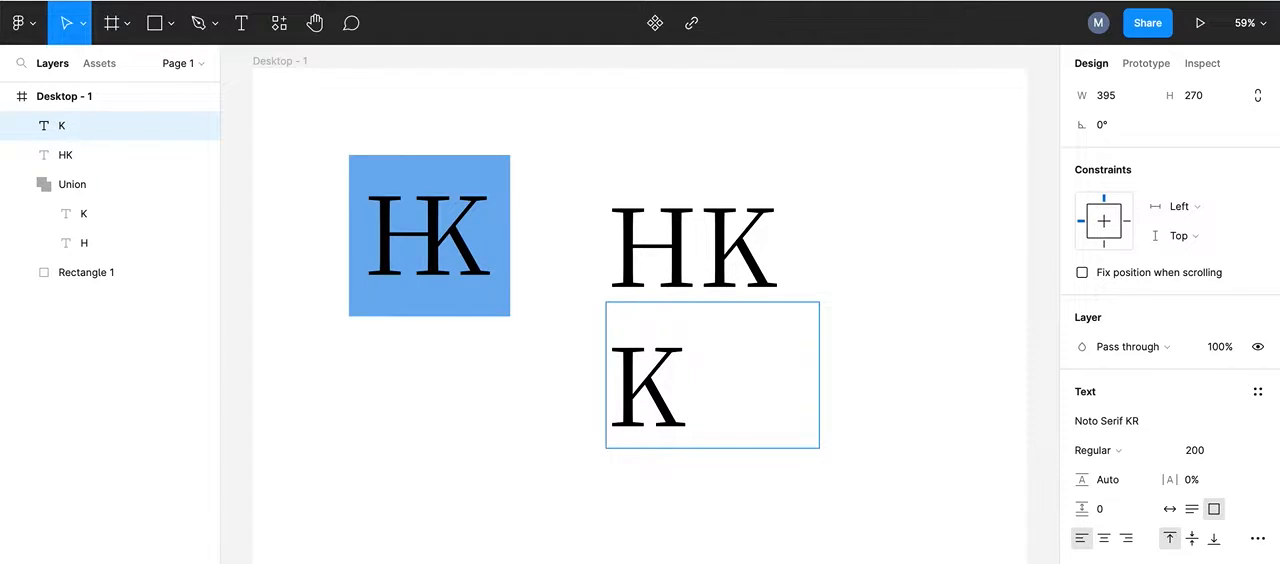
Step: Delete the K from the original HK text and shrink the remaining H's text box to about 208 × 259
click(766, 216)
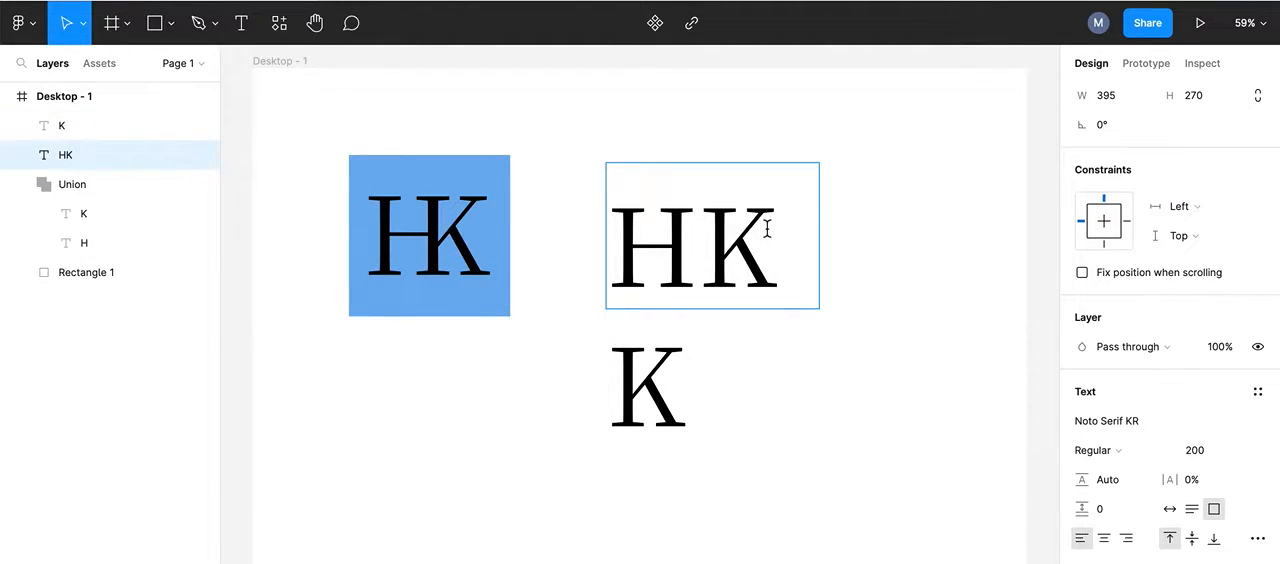
key(BackSpace)
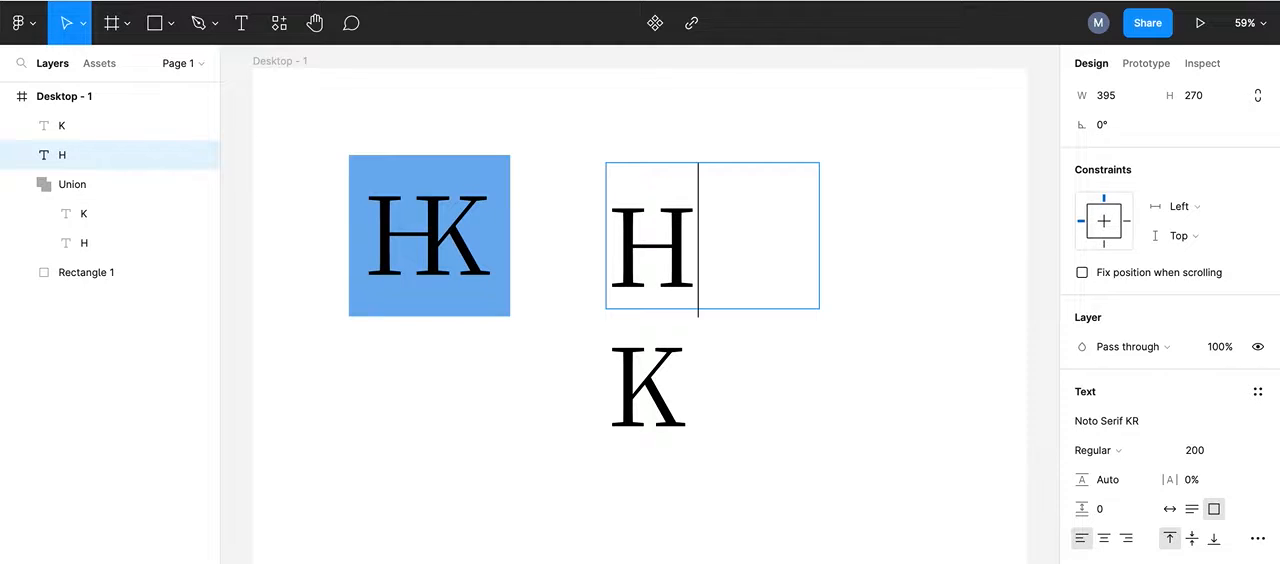
key(Escape)
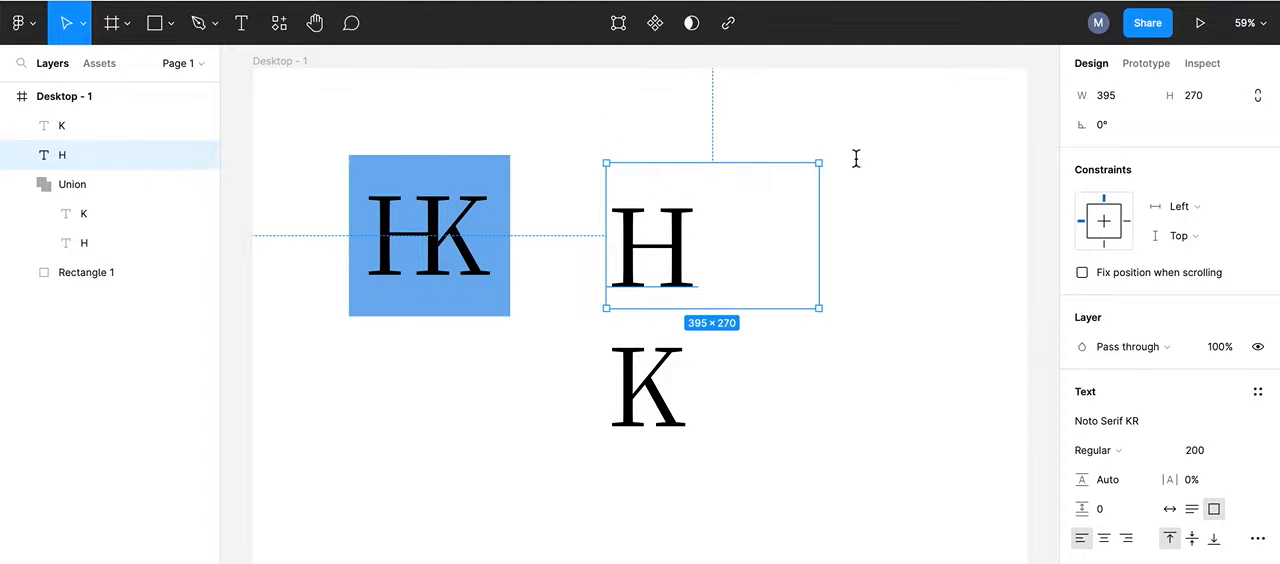
drag(820, 166, 718, 169)
Step: Try fitting the K text box to its letter, and undo the resize
click(637, 373)
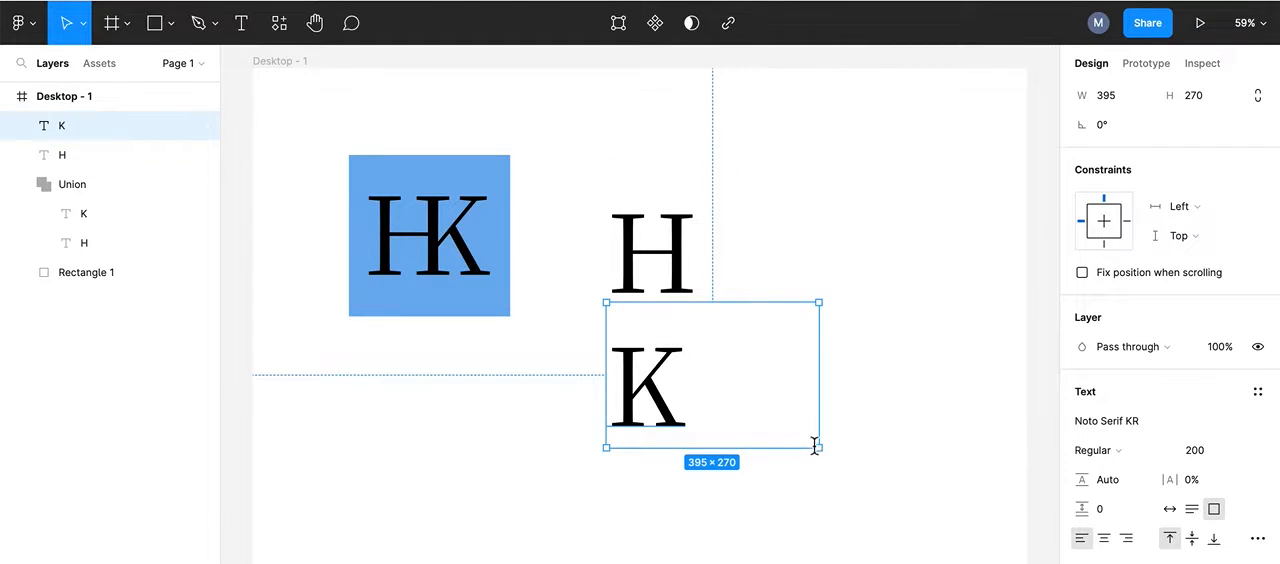
double_click(820, 304)
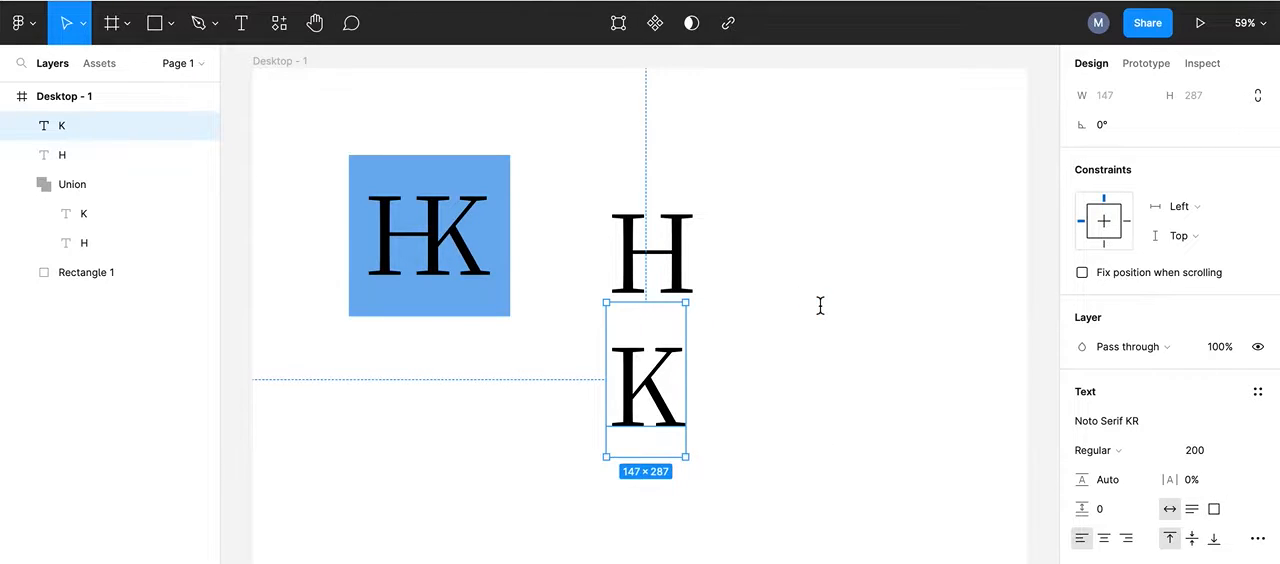
key(super+z)
Step: Enlarge the H text box to about 222 × 297, and switch it to auto width so it fits the letter
click(652, 250)
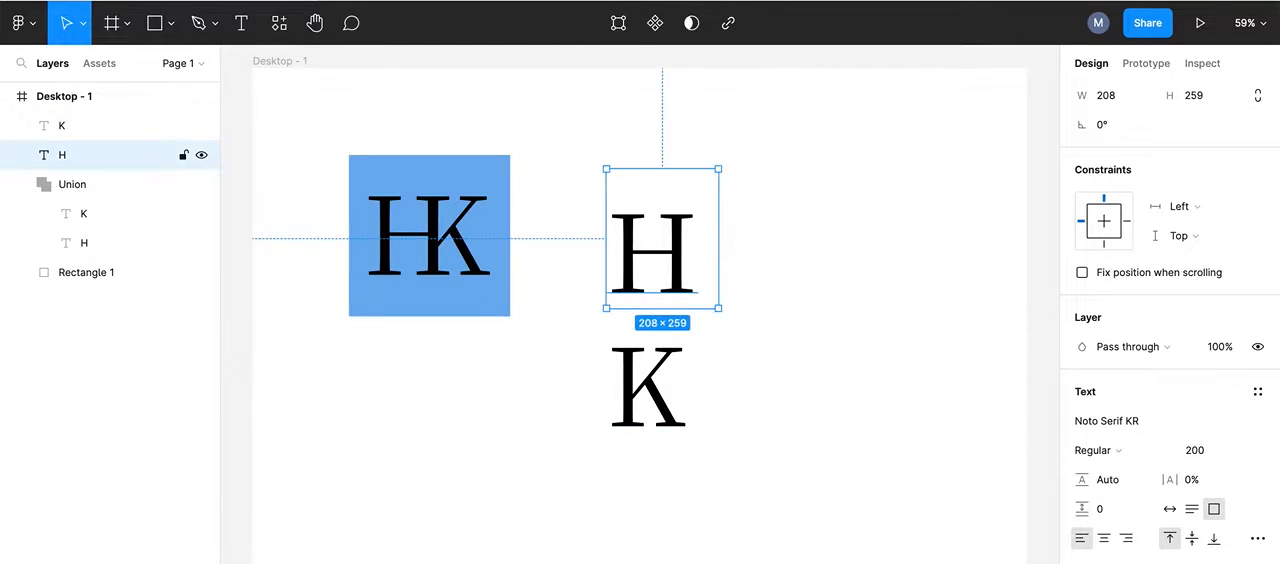
mouse_move(718, 169)
mouse_down()
mouse_move(680, 243)
mouse_move(733, 141)
mouse_move(729, 155)
mouse_up()
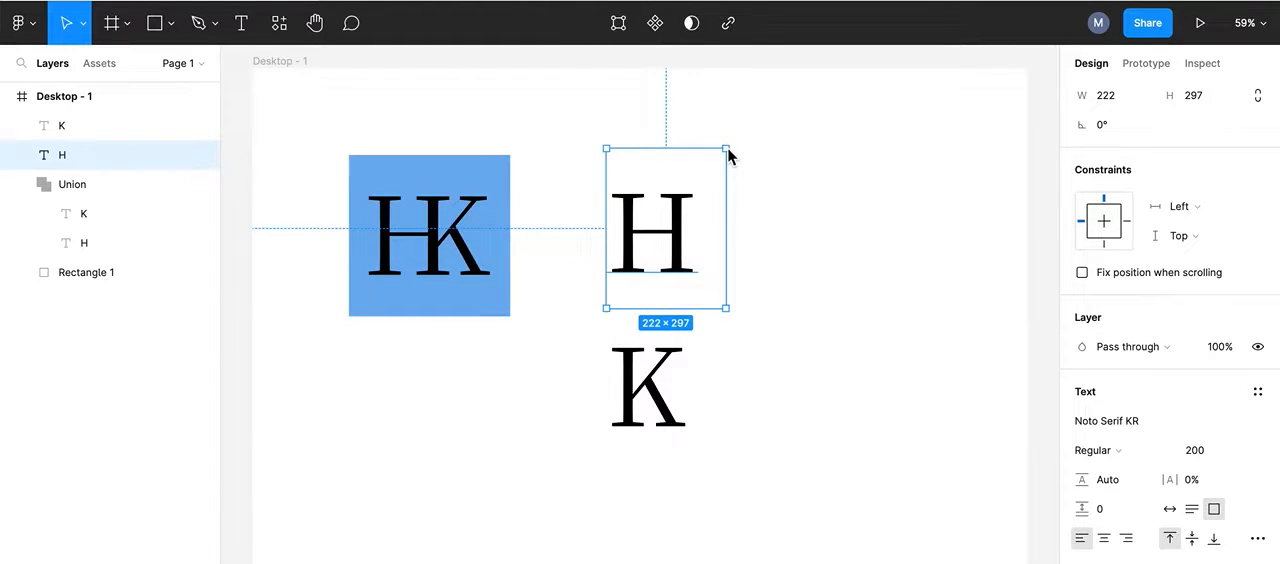
double_click(728, 150)
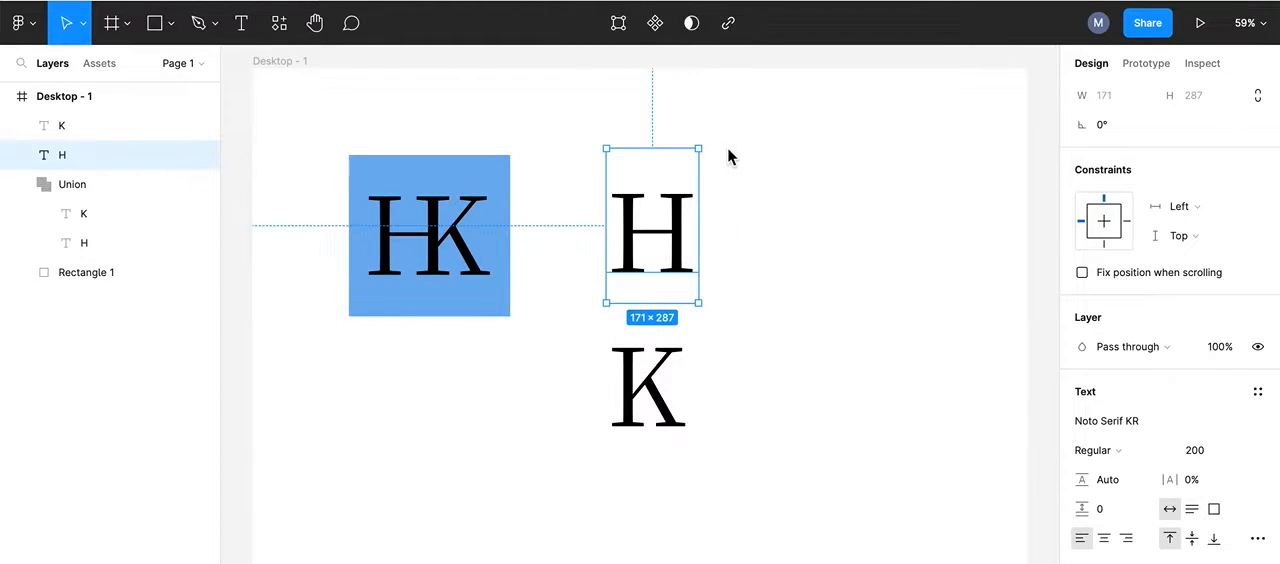
Step: Switch the K text box to auto width so it fits the letter, and place the K beside the H on the same baseline
click(640, 352)
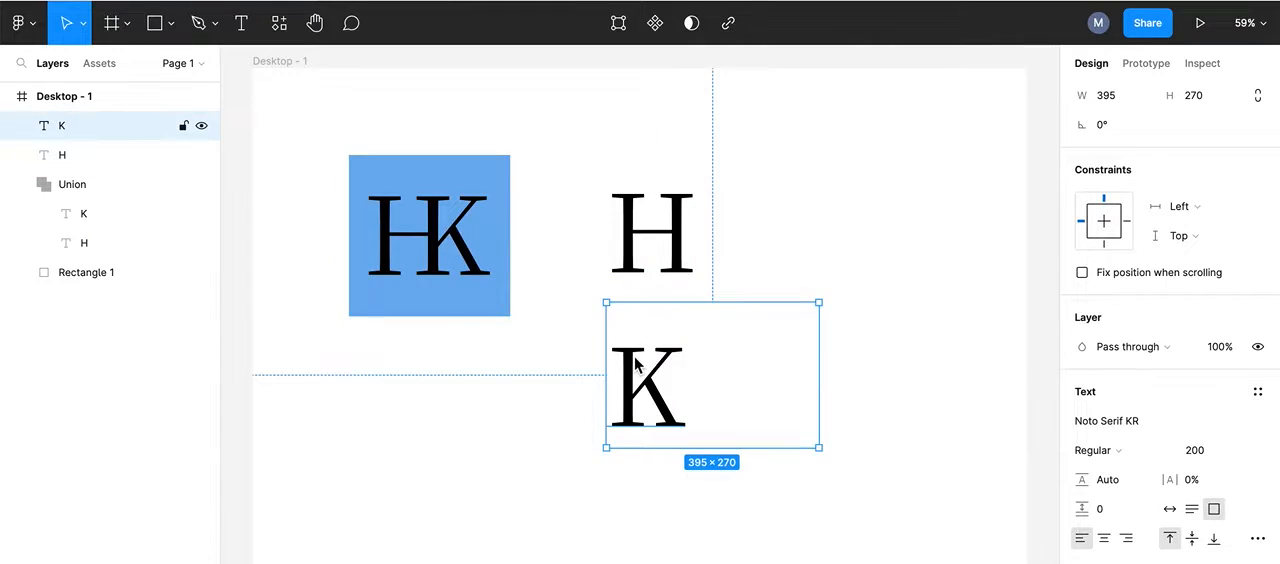
double_click(820, 303)
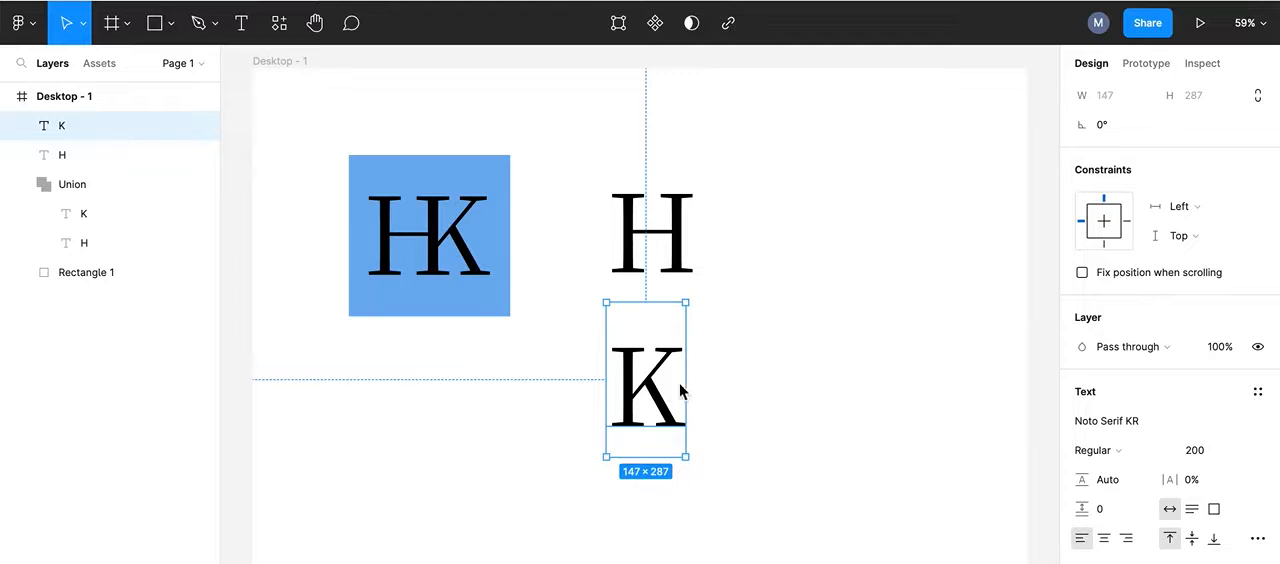
click(629, 367)
drag(629, 367, 737, 216)
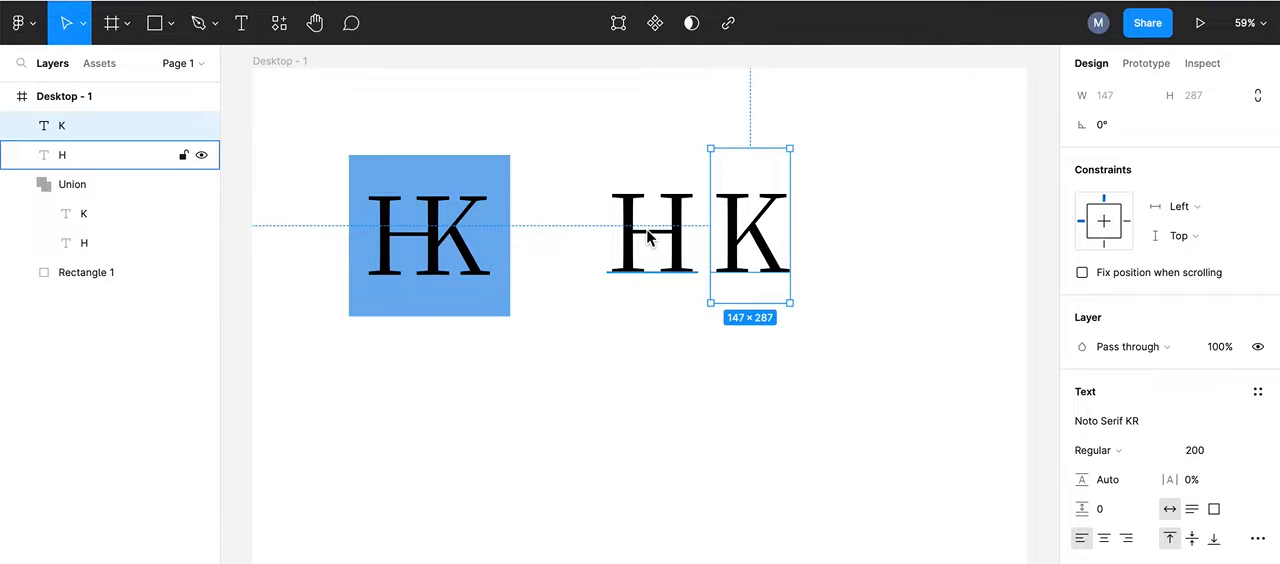
Step: Move the K onto the H and nudge it to X 747 so its stem overlaps the H's right stem
drag(751, 227, 694, 232)
key(Left)
key(Left)
key(Left)
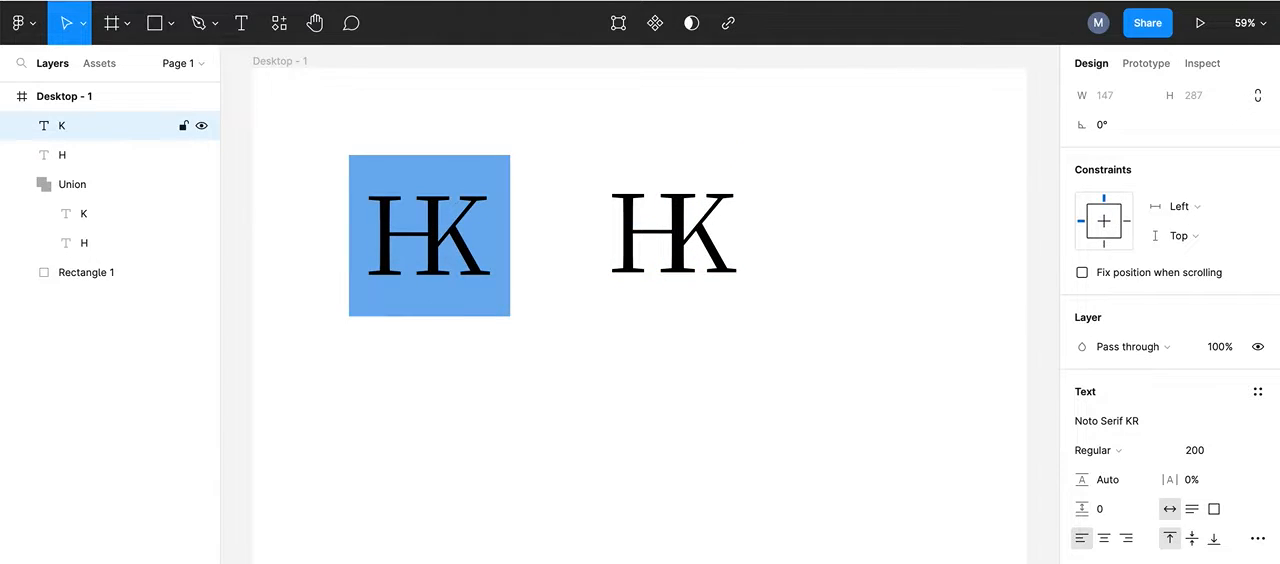
key(Left)
key(Left)
key(Left)
key(Left)
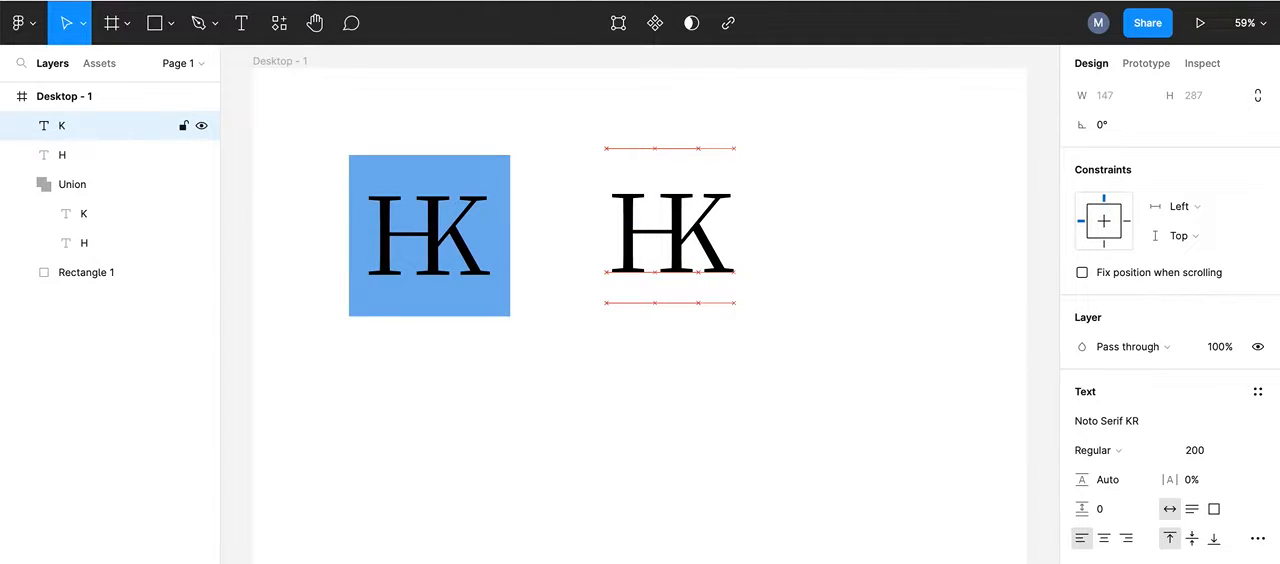
key(Left)
key(Left)
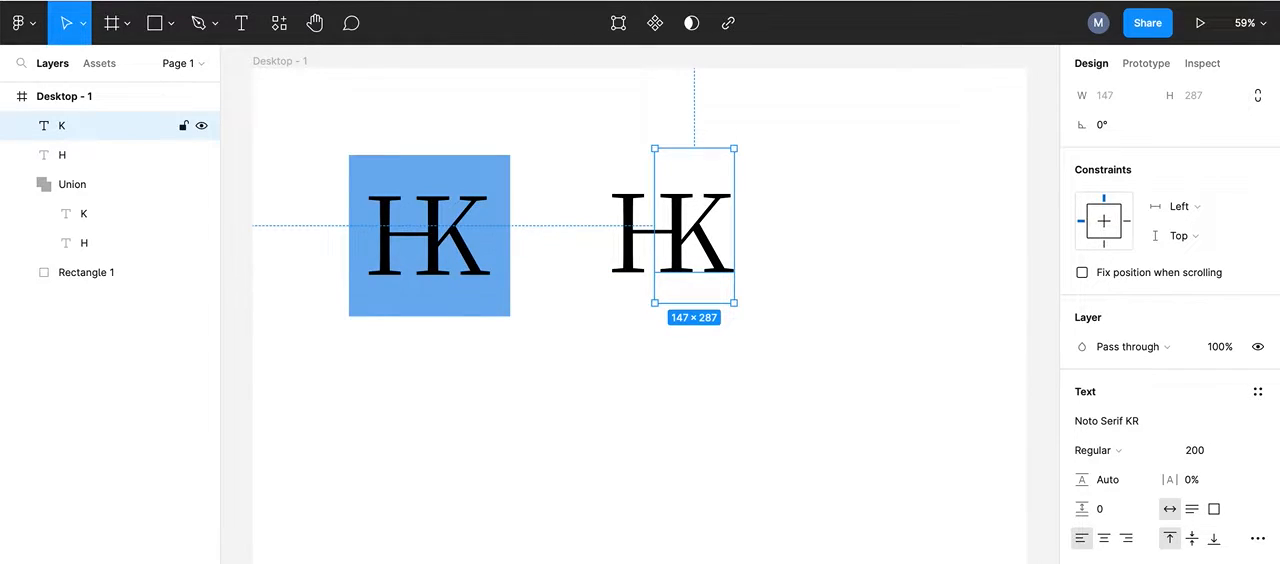
key(Left)
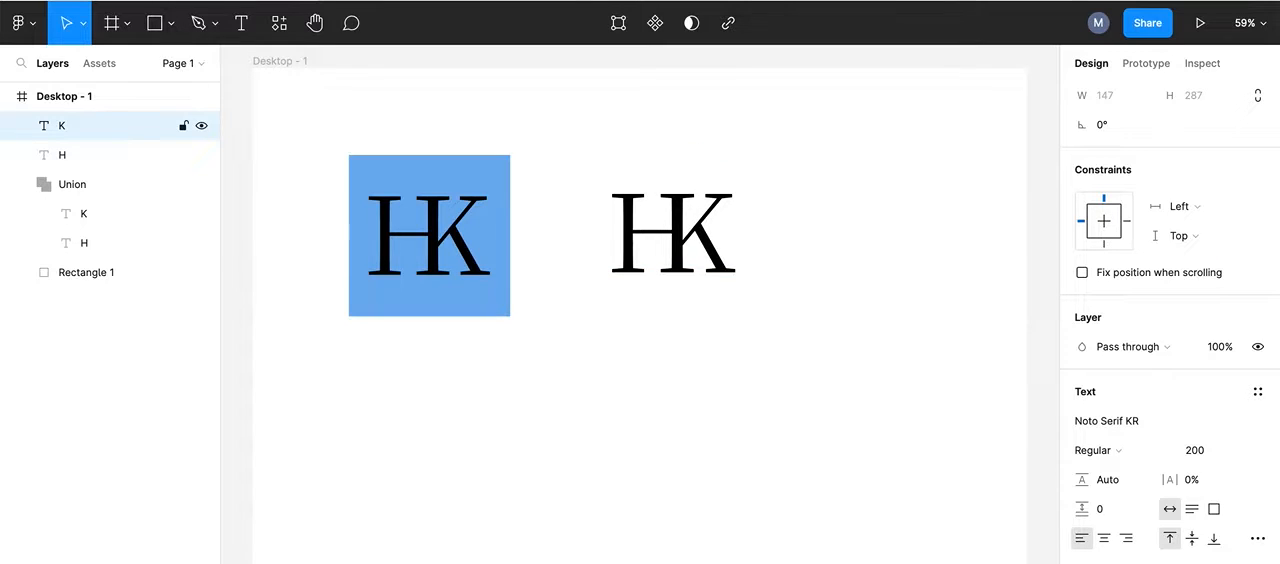
key(Left)
key(Left)
key(Left)
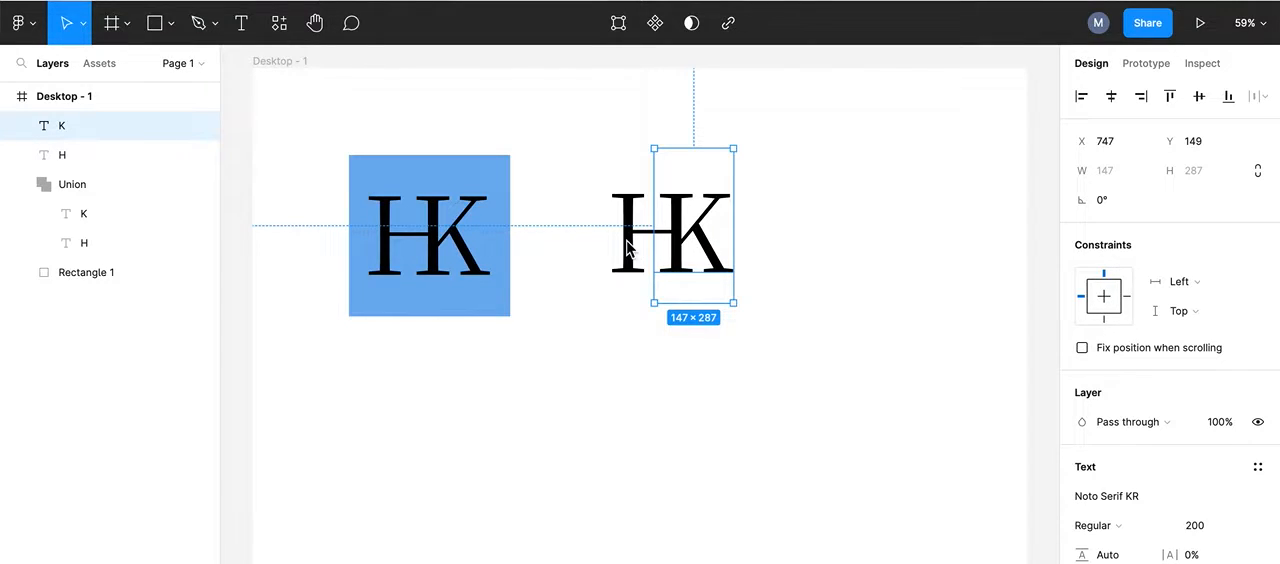
Step: Align the H and K text layers by their tops and combine them with Union selection
shift+click(630, 248)
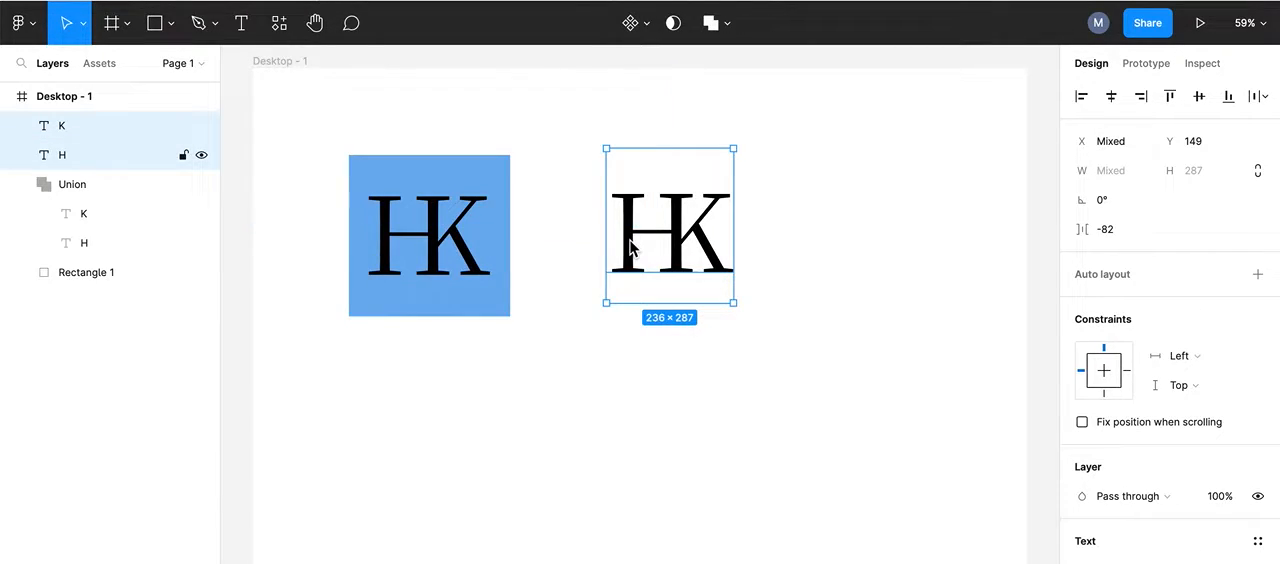
click(1172, 104)
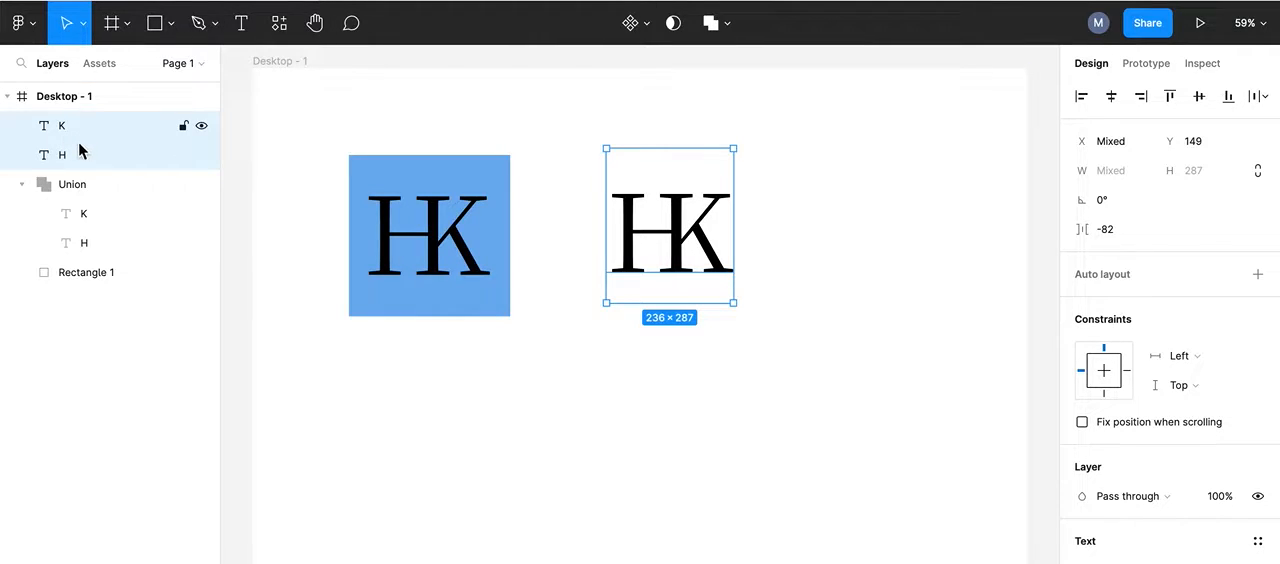
click(731, 30)
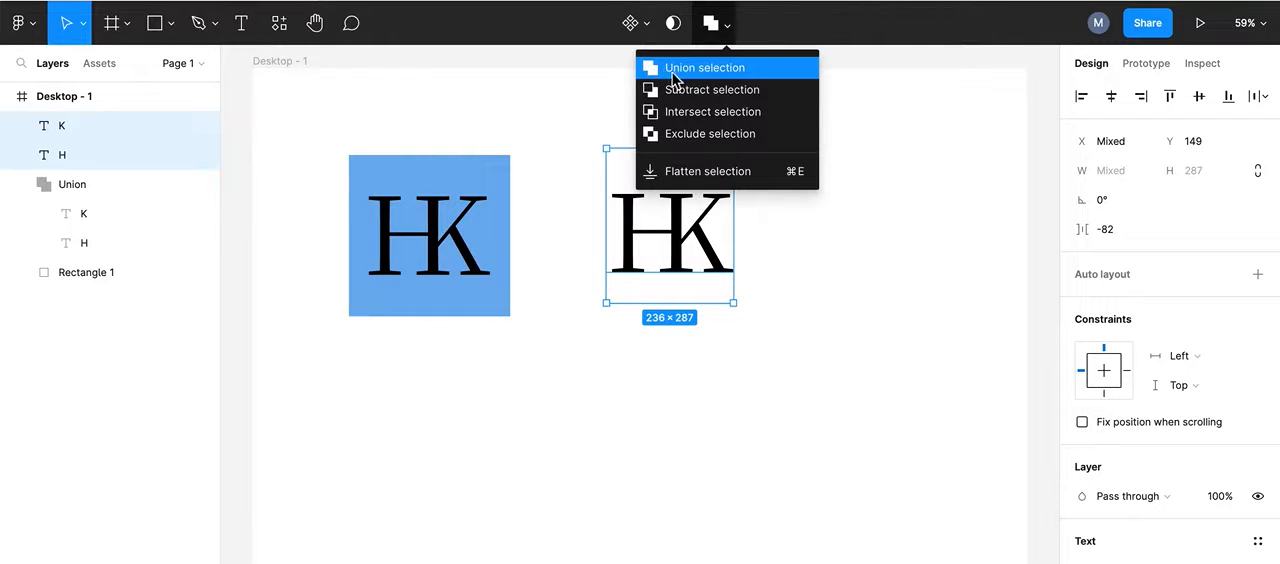
click(728, 70)
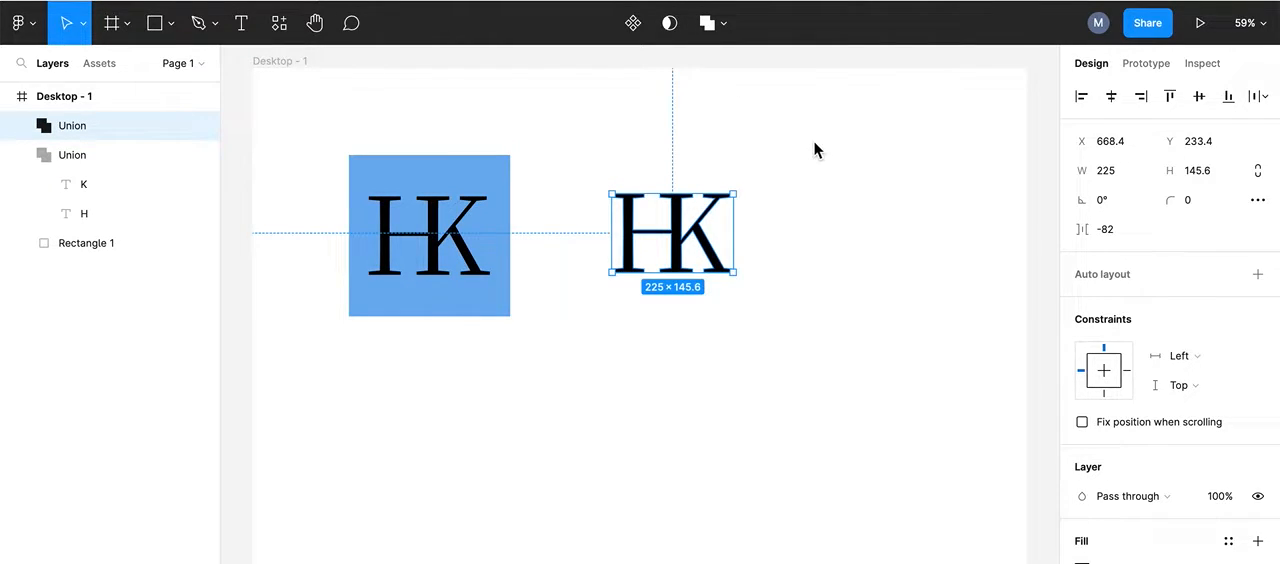
click(841, 163)
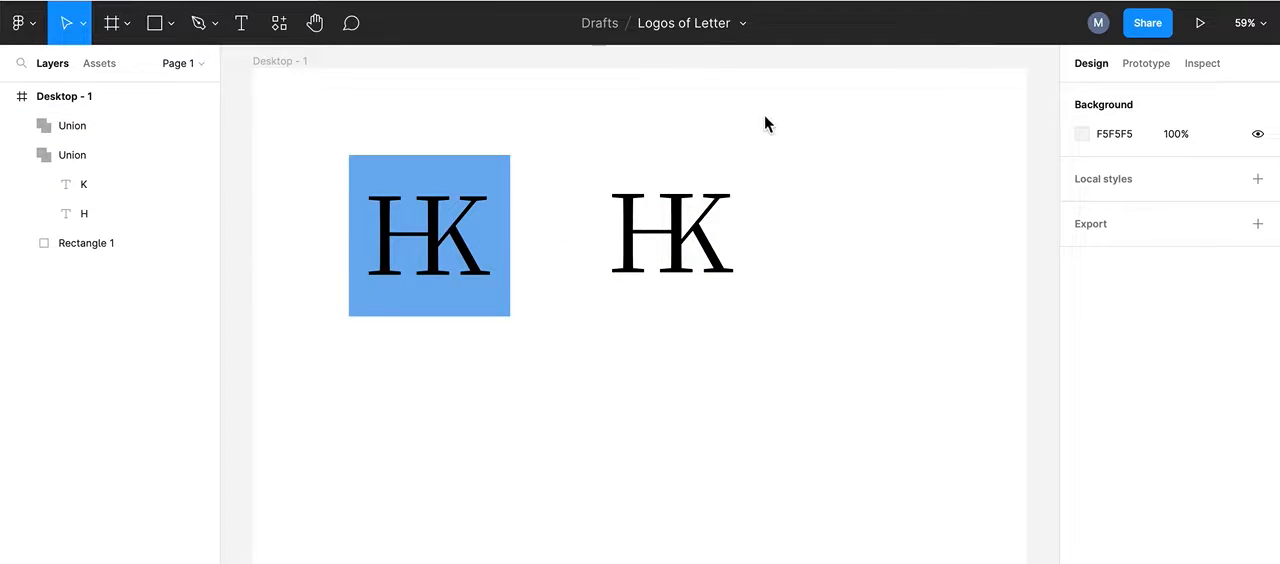
Step: Draw a rectangle over the new HK union, shrink it to about 276 × 254 and reposition it over the letters
click(160, 26)
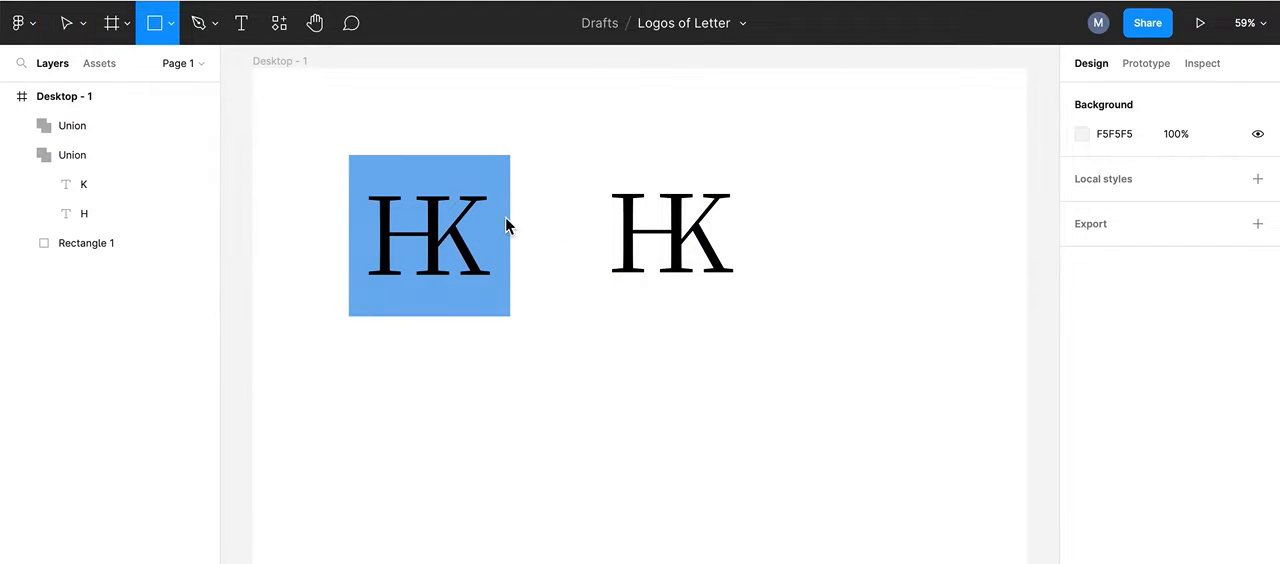
drag(566, 150, 762, 316)
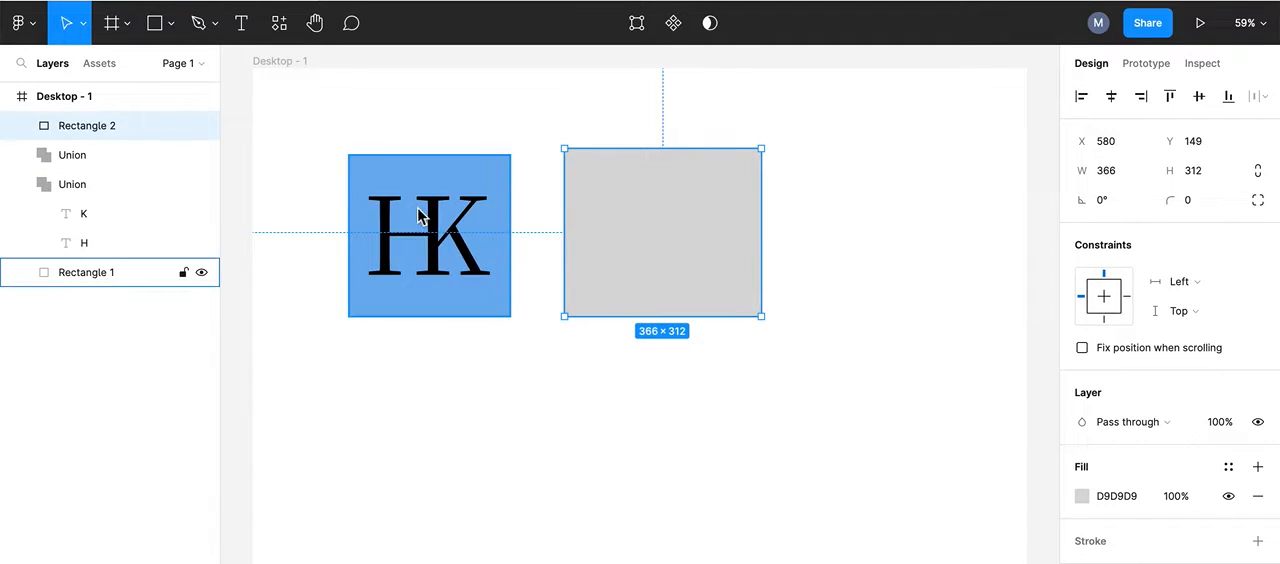
drag(762, 151, 713, 180)
drag(608, 246, 674, 229)
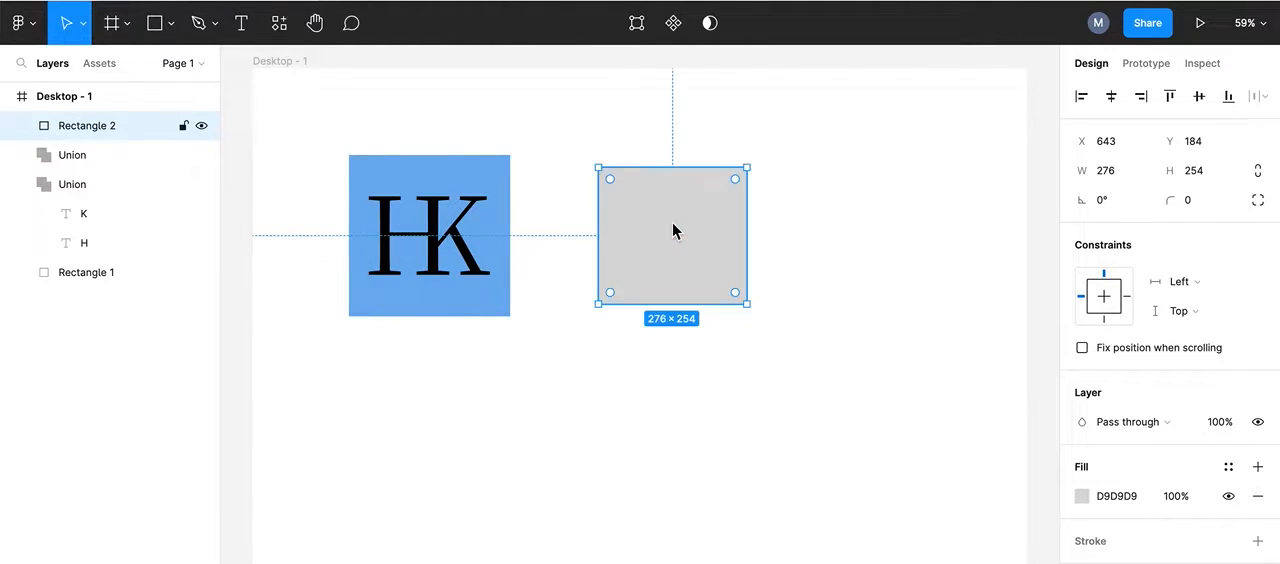
Step: Set the new rectangle's width and height to 300 each
click(1112, 178)
text(300)
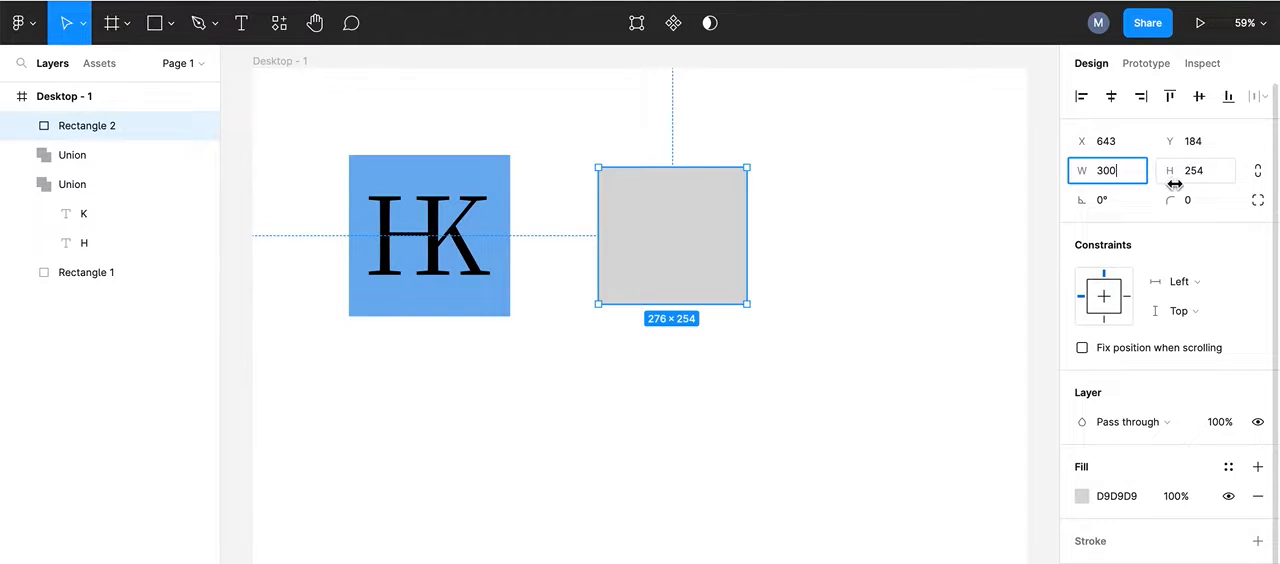
drag(1174, 173, 1258, 176)
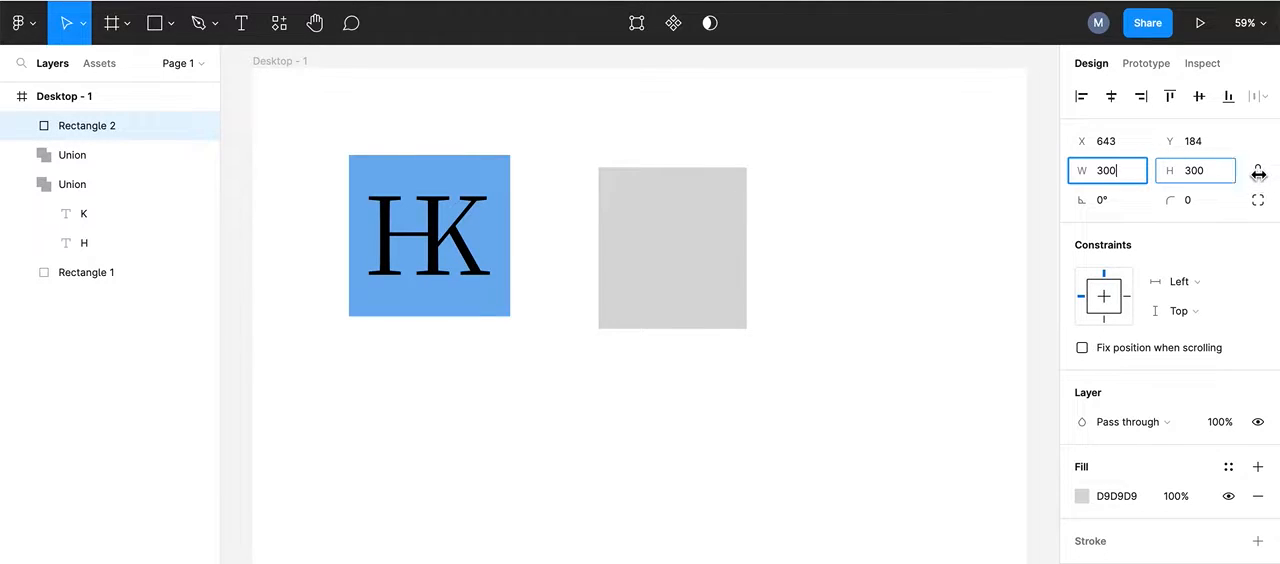
click(660, 200)
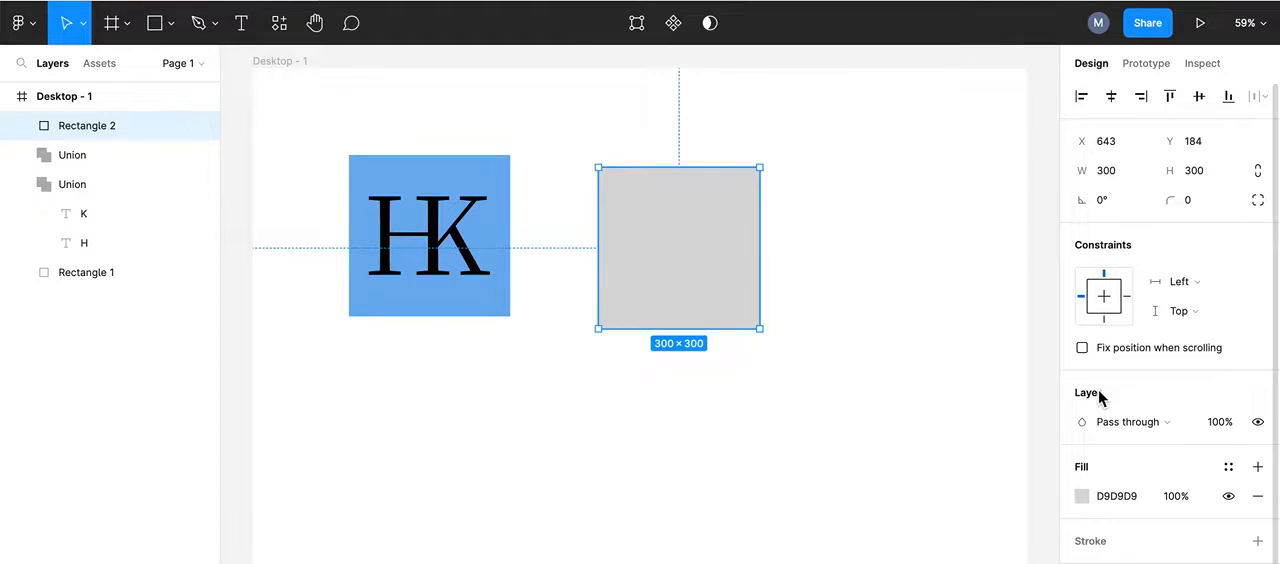
Step: Change the new square's fill to the muted blue A0AACC
scroll(1100, 398, down, 1)
click(1082, 440)
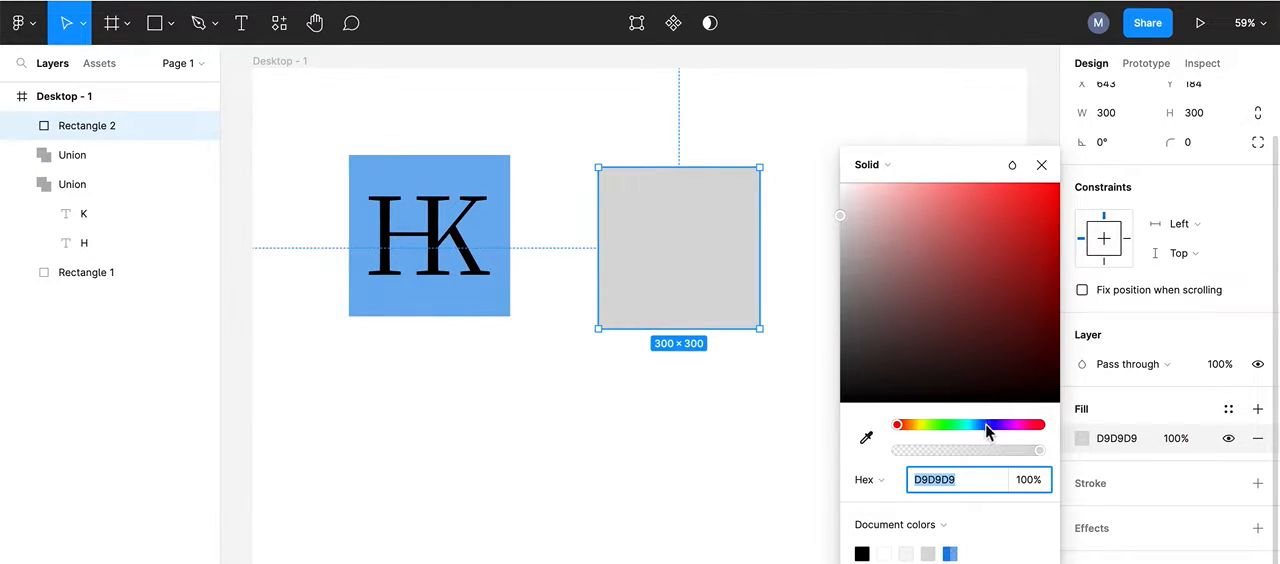
drag(903, 424, 988, 428)
drag(845, 213, 887, 227)
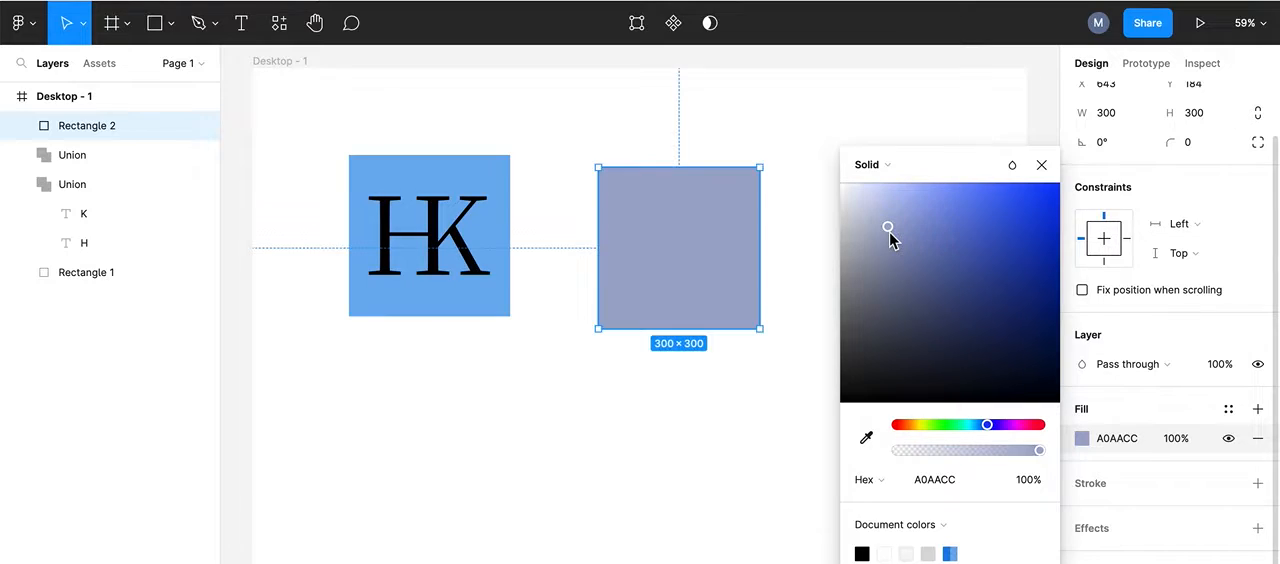
click(1043, 167)
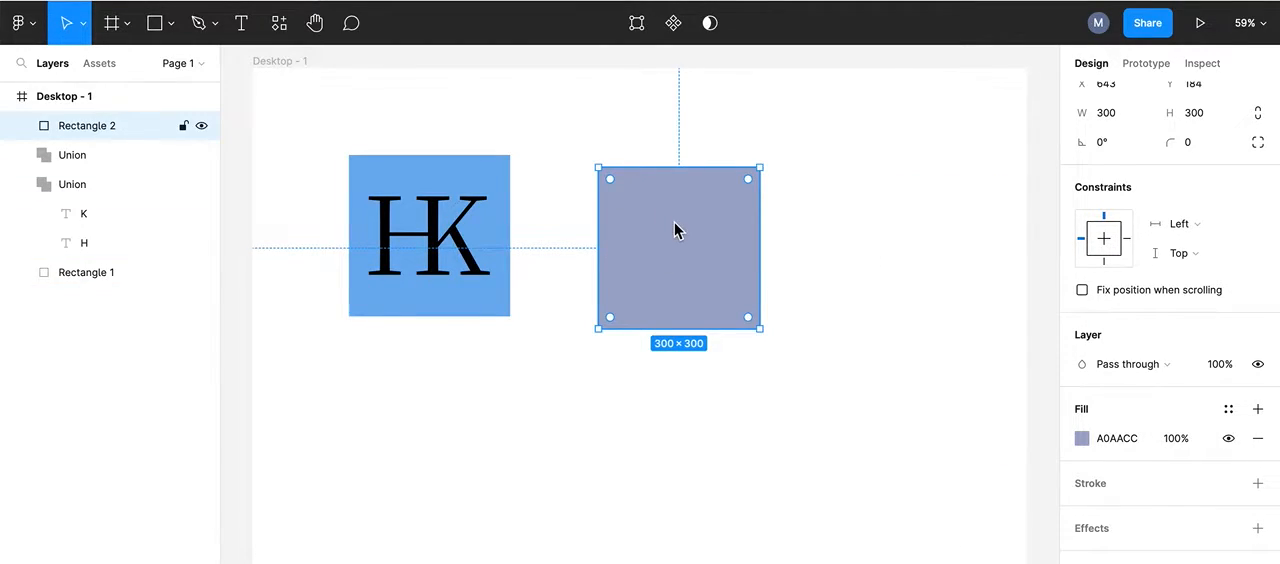
Step: Place the muted blue square behind the new HK union, and align the two on their horizontal and vertical centers
click(77, 128)
drag(77, 128, 63, 170)
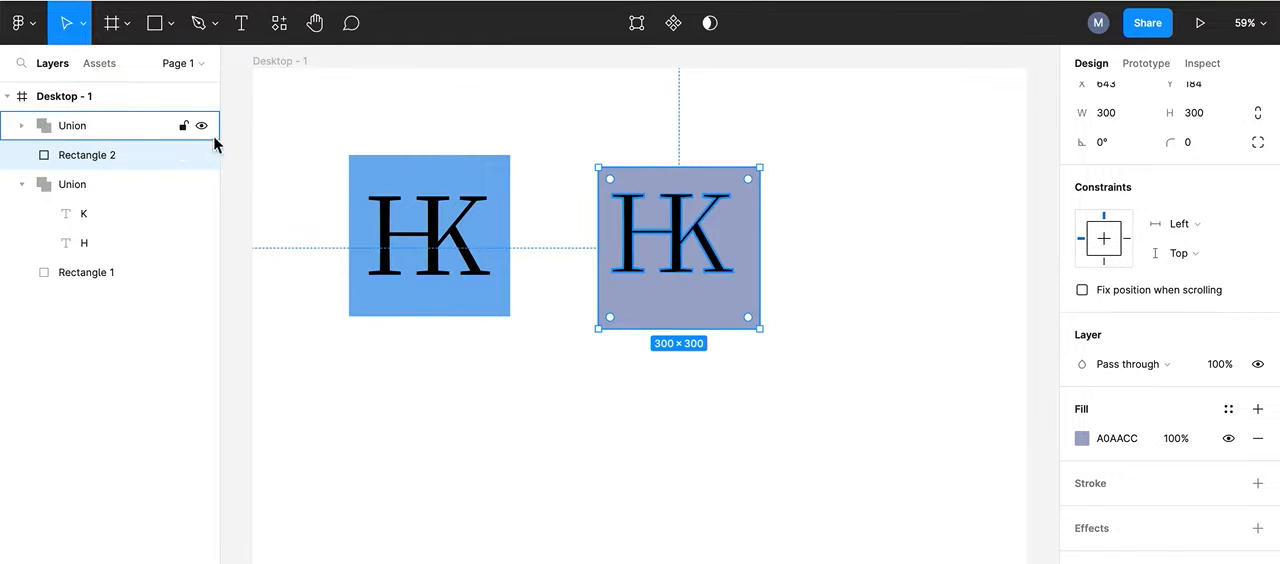
click(680, 240)
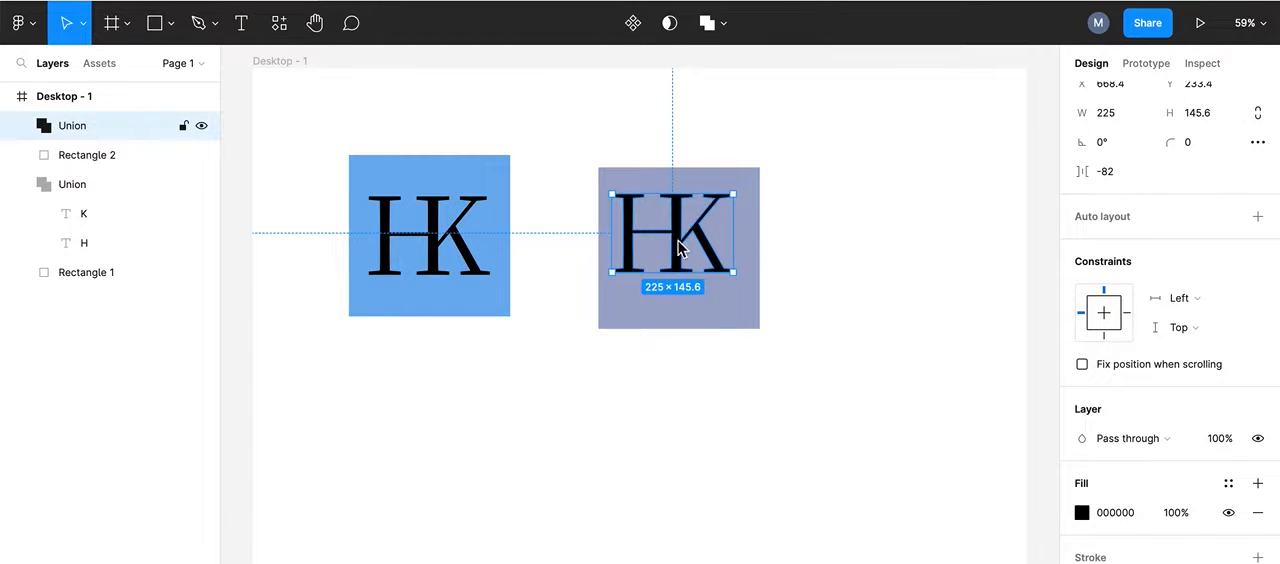
shift+click(687, 303)
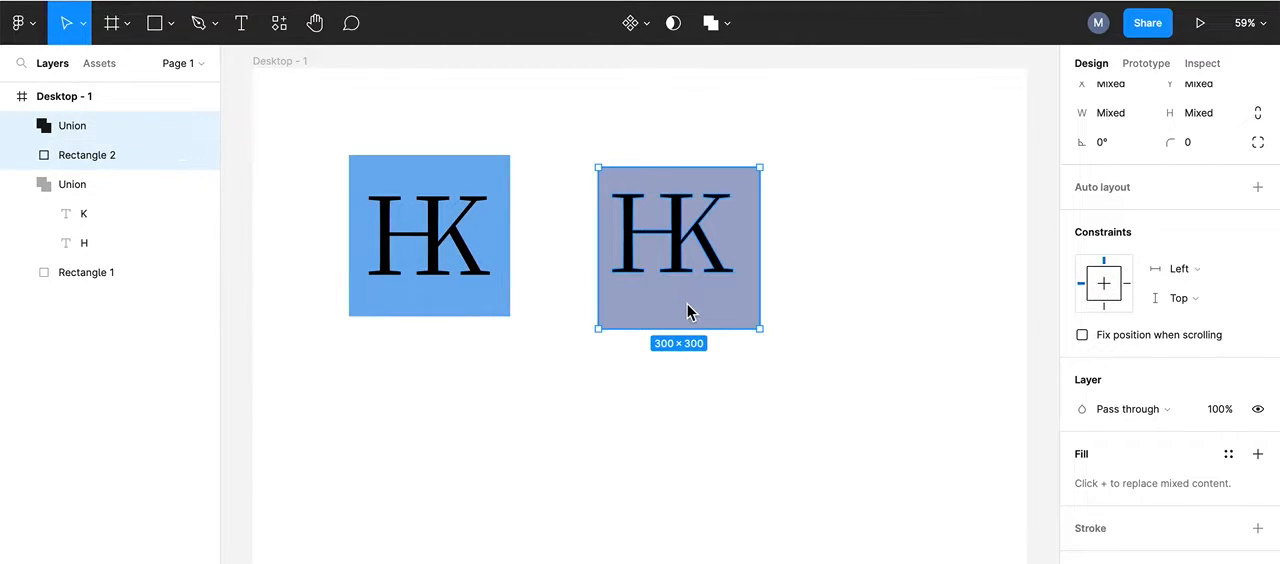
scroll(1215, 170, up, 2)
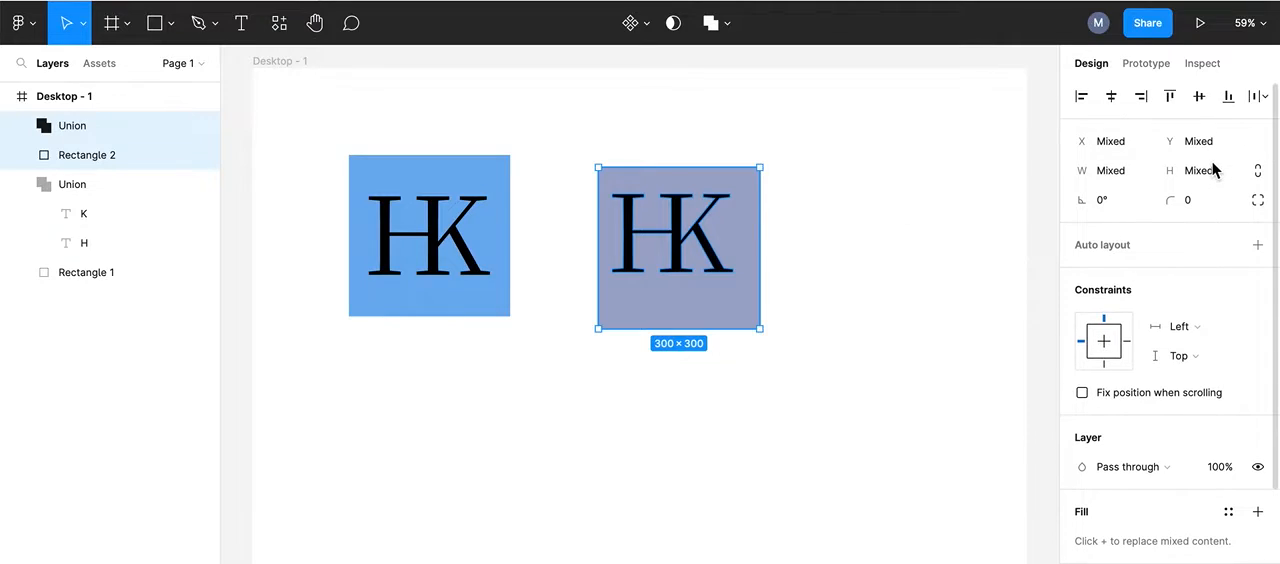
click(1111, 97)
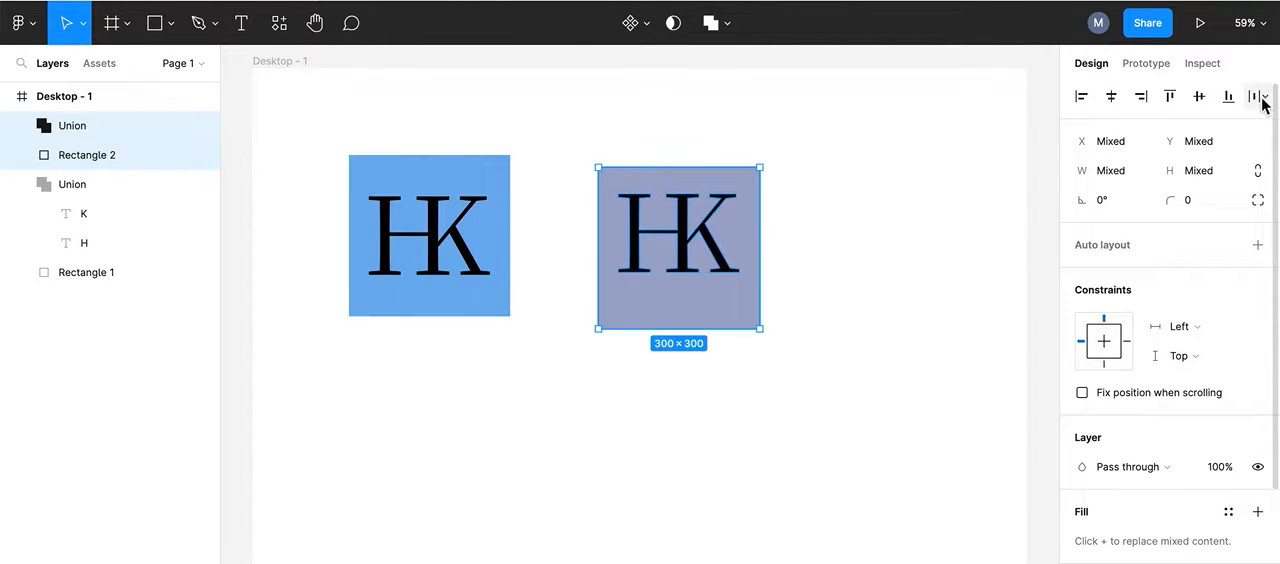
click(1199, 97)
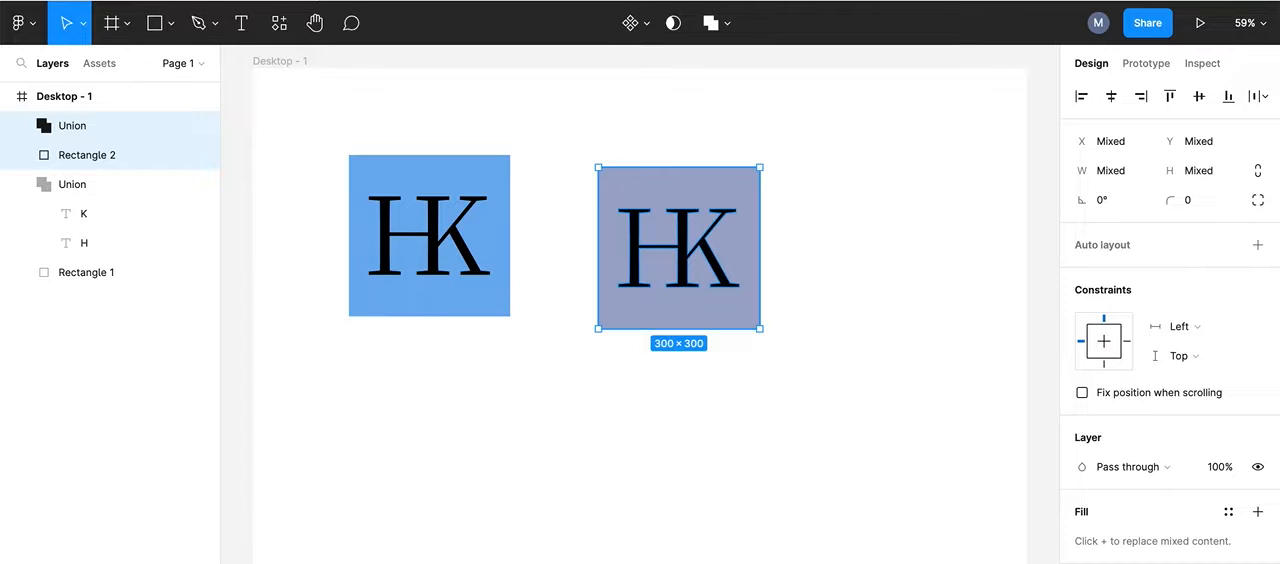
Step: Switch to the presentation with the Almost-identical Strokes slide
key(super+Tab)
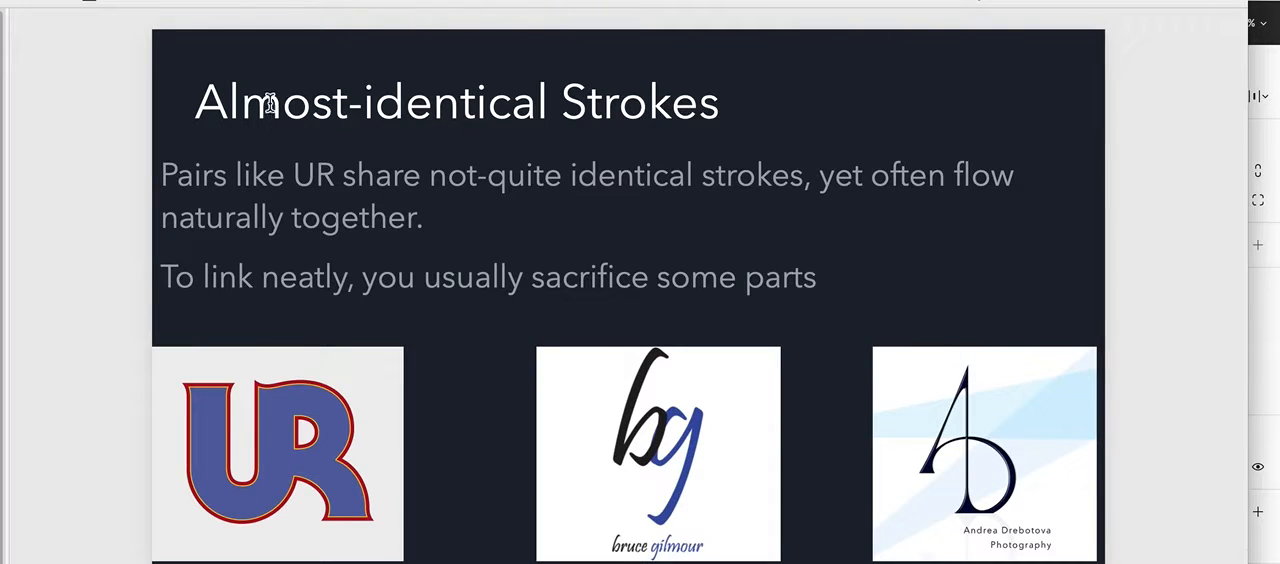
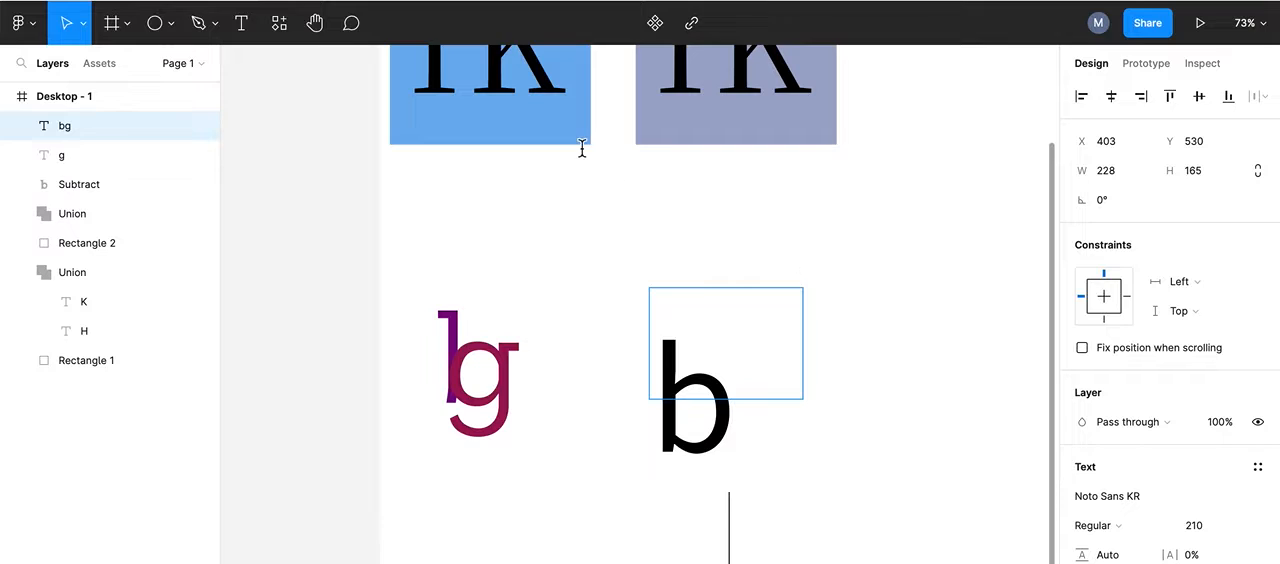
Step: Enlarge the bg text box to about 294 × 195 so both letters fit side by side
click(790, 333)
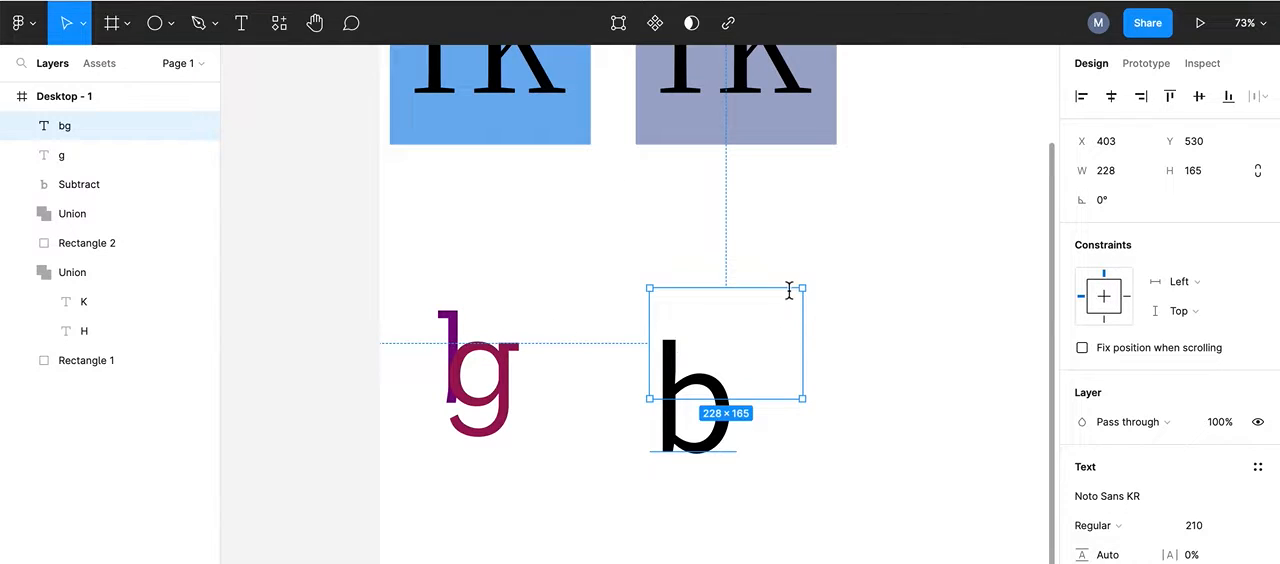
drag(805, 289, 847, 268)
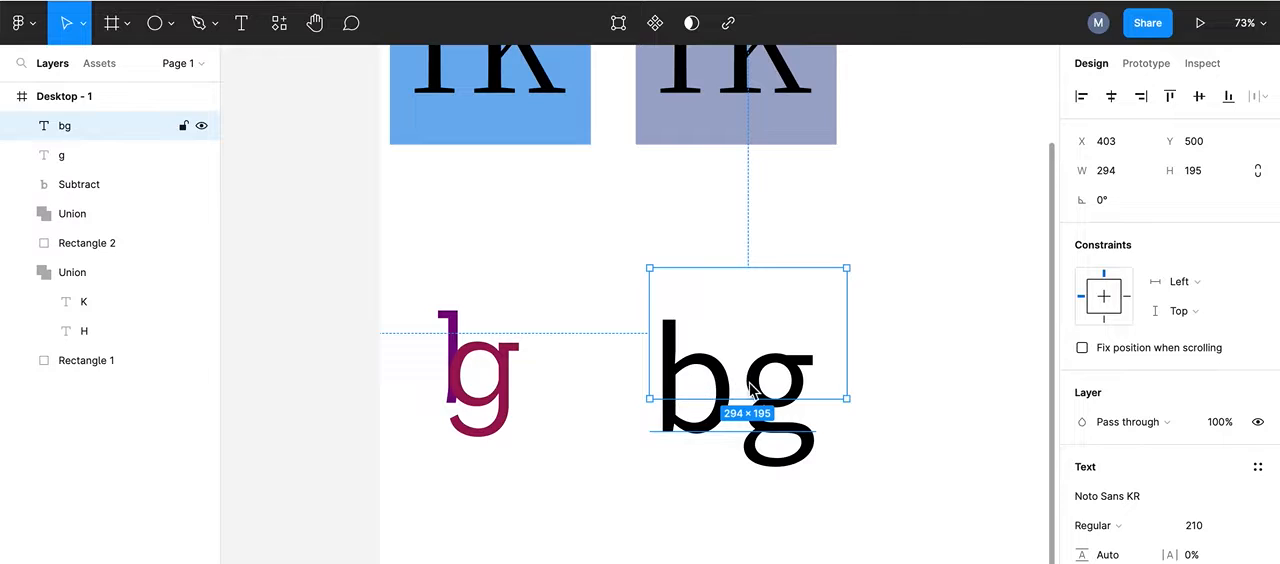
Step: Switch to Google Fonts and set the custom preview text to bg
click(396, 1)
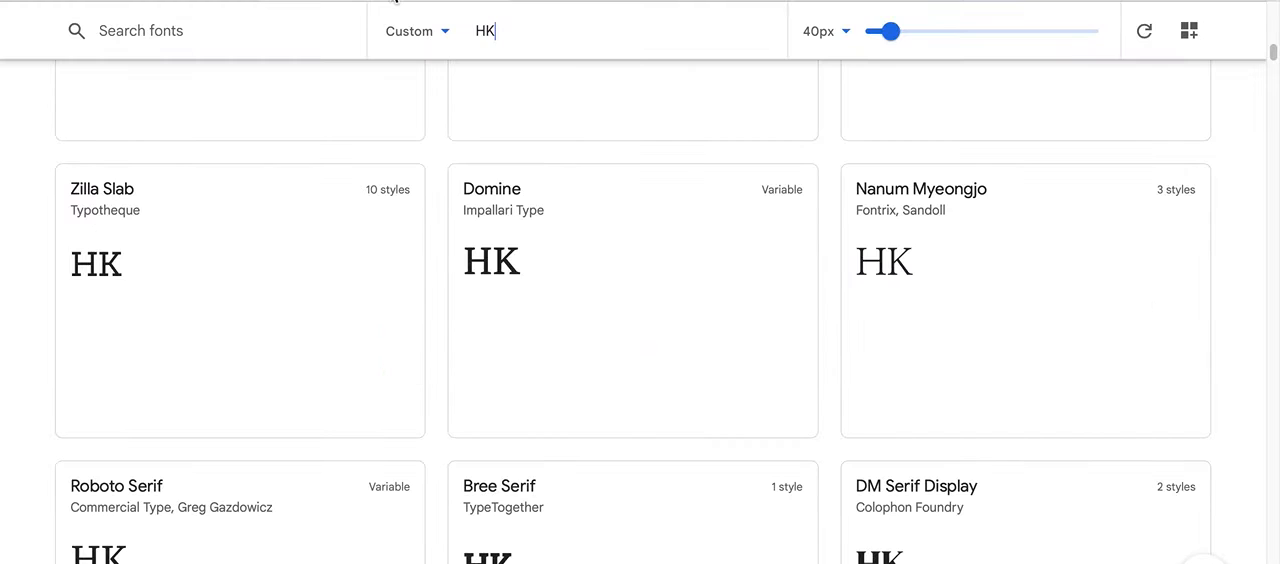
double_click(466, 32)
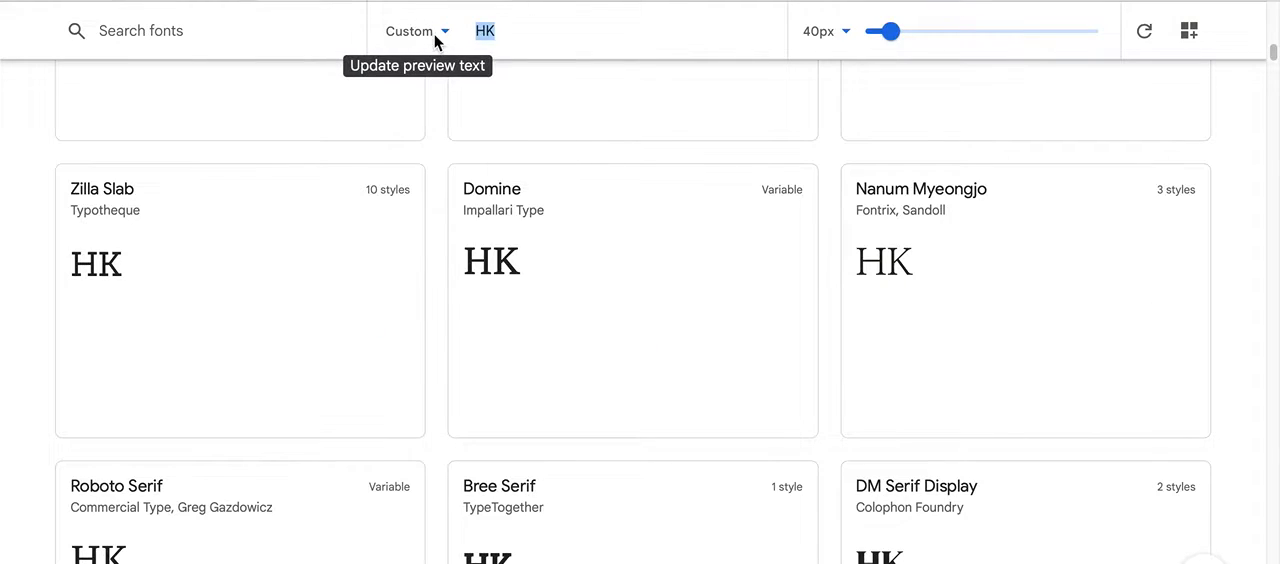
text(bg)
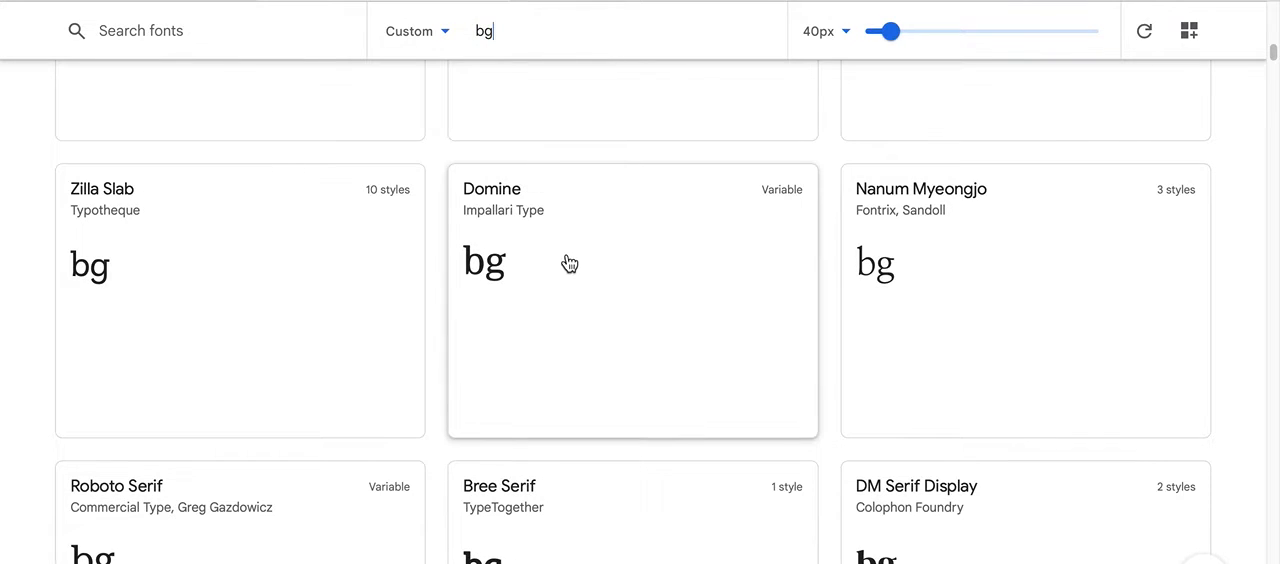
Step: Examine the serif font previews and compare the shapes of the letters b and g across the families
scroll(569, 263, down, 10)
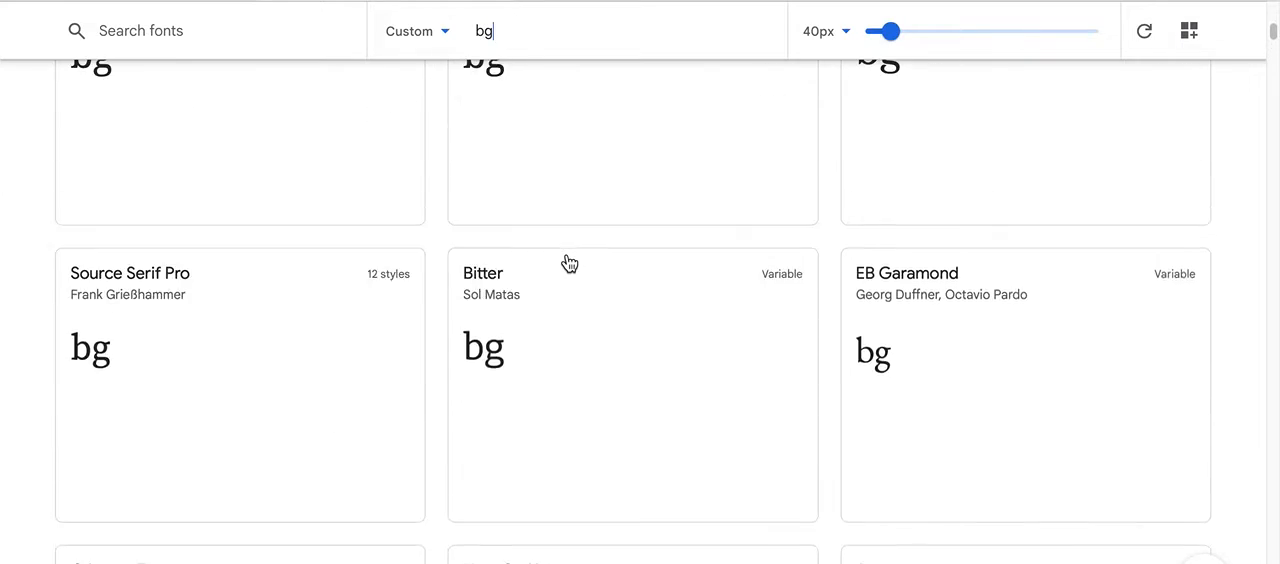
scroll(569, 263, up, 5)
scroll(569, 263, down, 2)
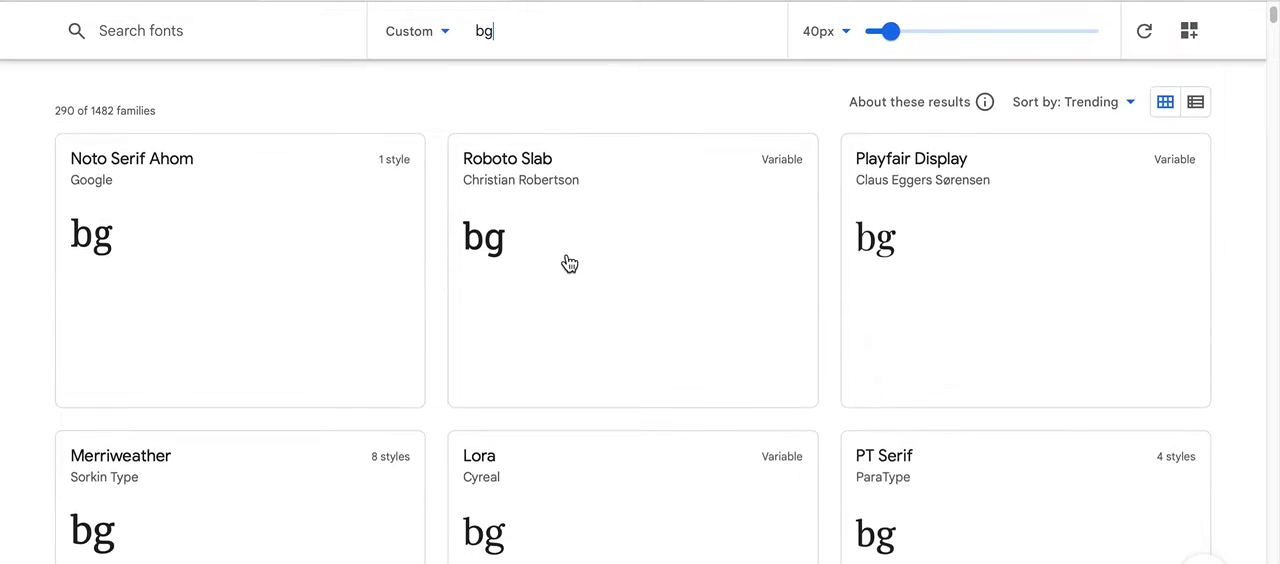
scroll(569, 263, down, 1)
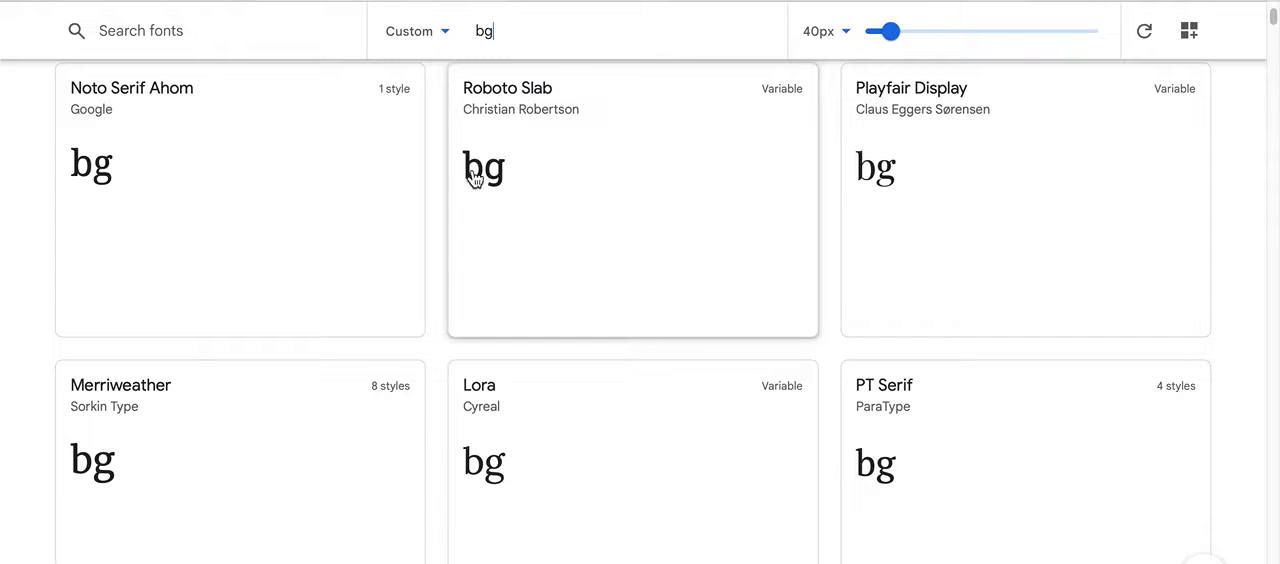
scroll(592, 200, down, 3)
scroll(592, 200, down, 5)
scroll(589, 197, down, 8)
scroll(589, 197, down, 7)
scroll(589, 197, down, 8)
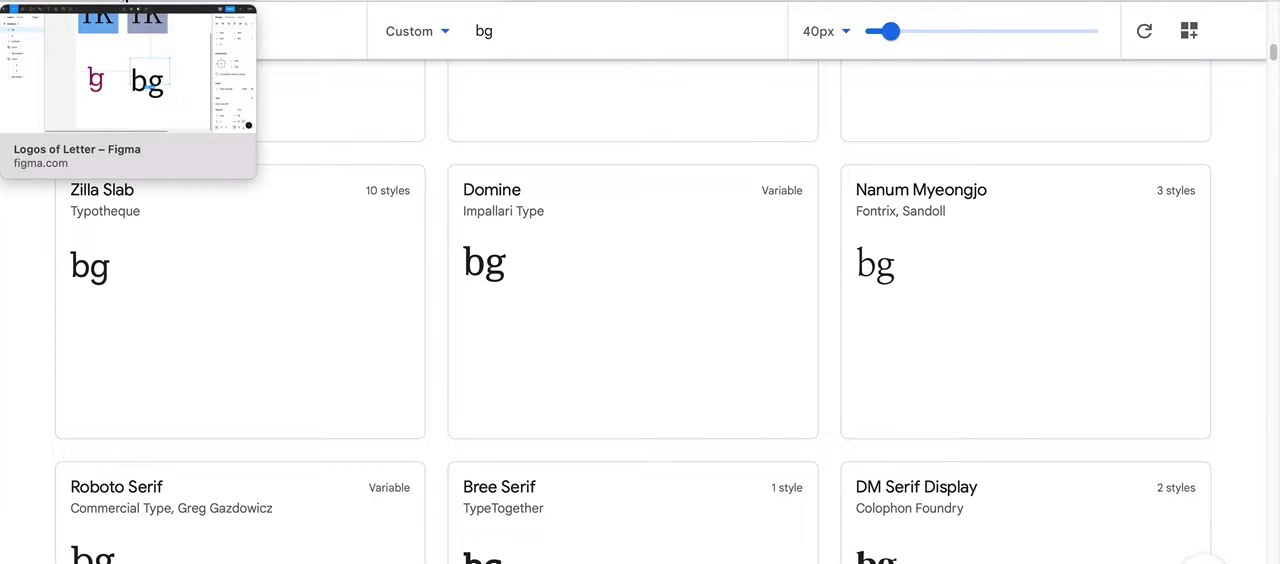
Step: Switch back to Figma and set the bg text's font to Zilla Slab
click(122, 4)
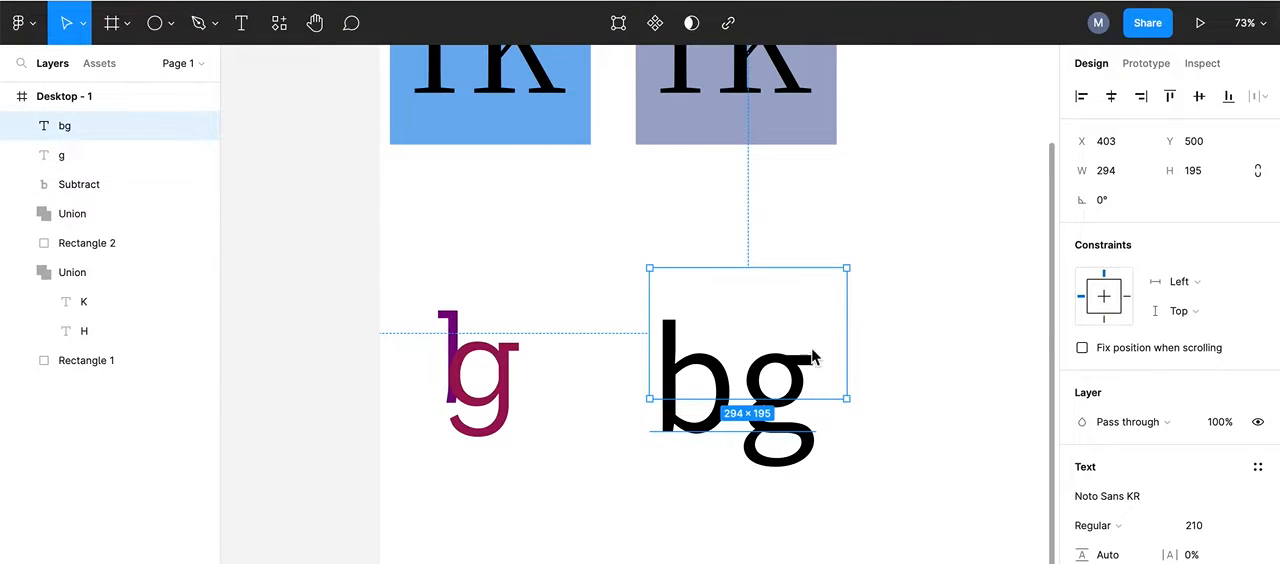
double_click(727, 358)
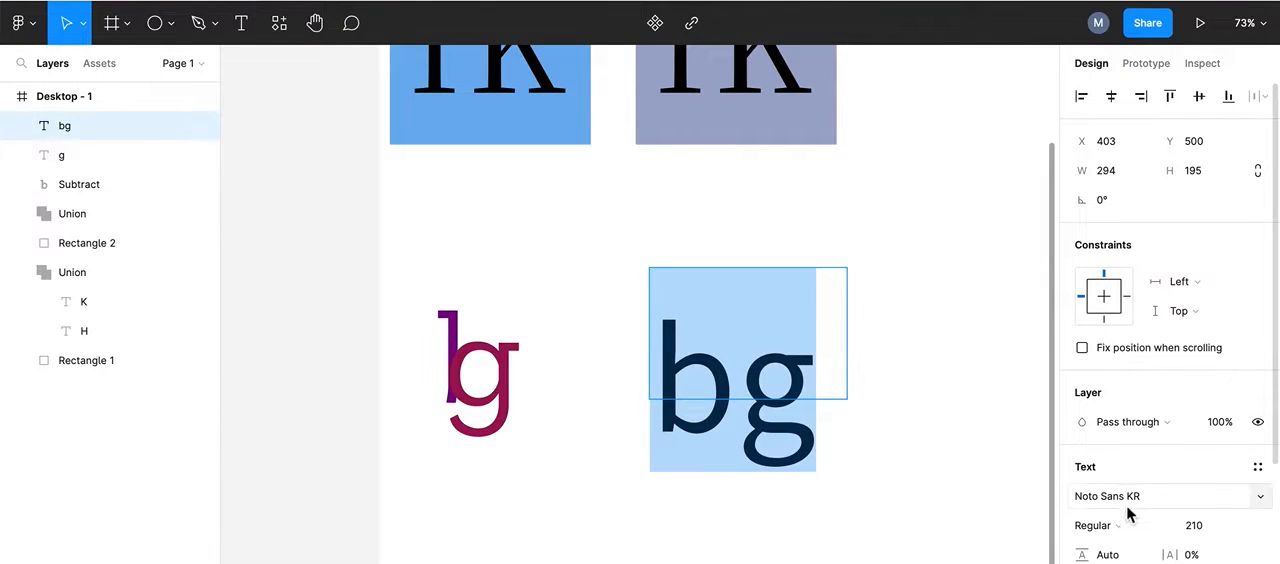
click(1157, 508)
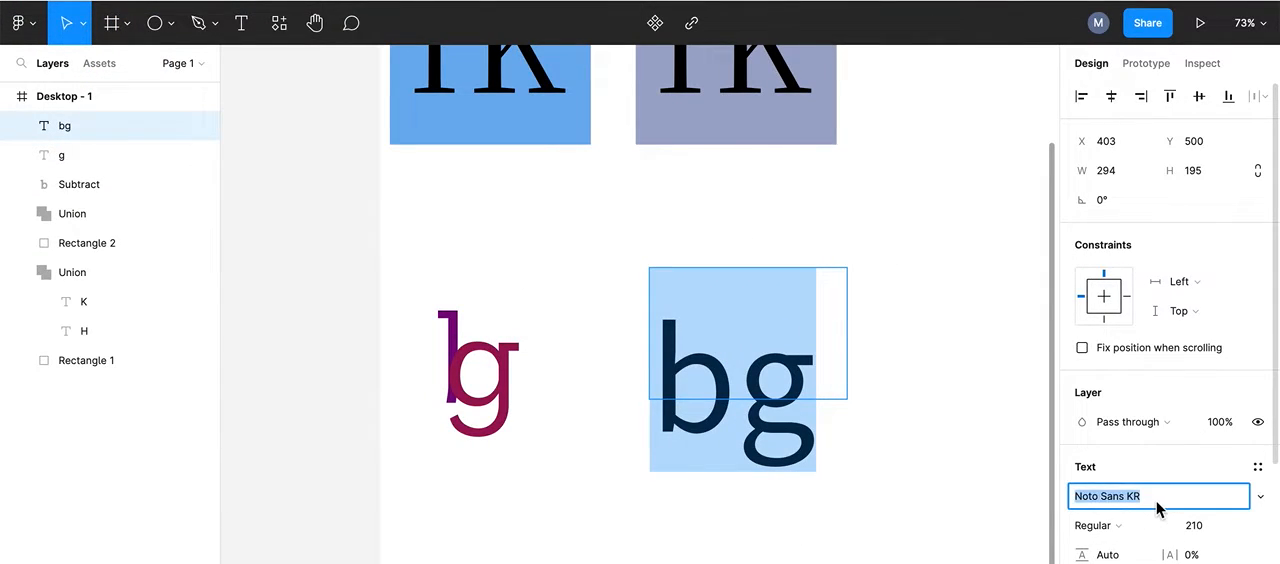
text(ZCOOL KuaiLe)
scroll(1273, 262, down, 5)
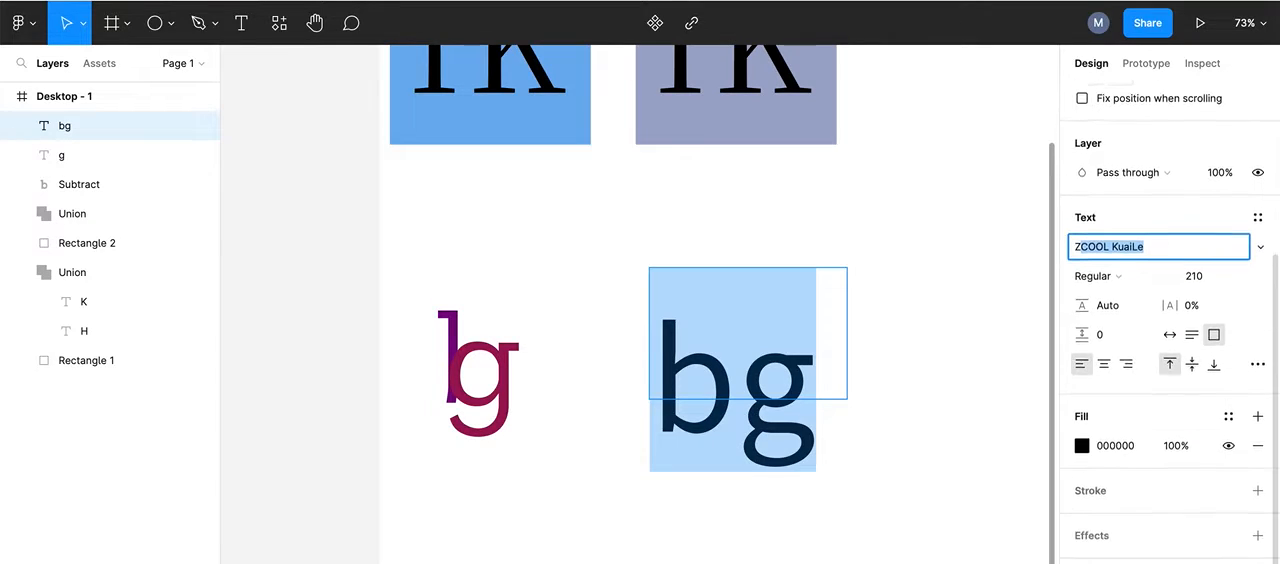
click(1260, 240)
click(1262, 203)
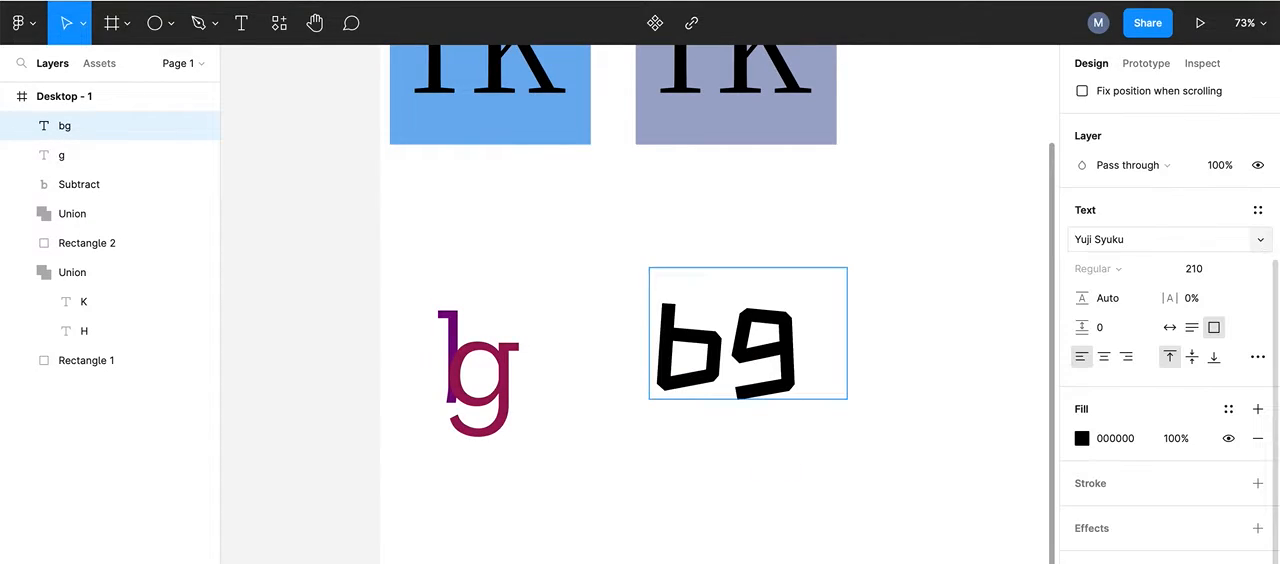
click(1260, 241)
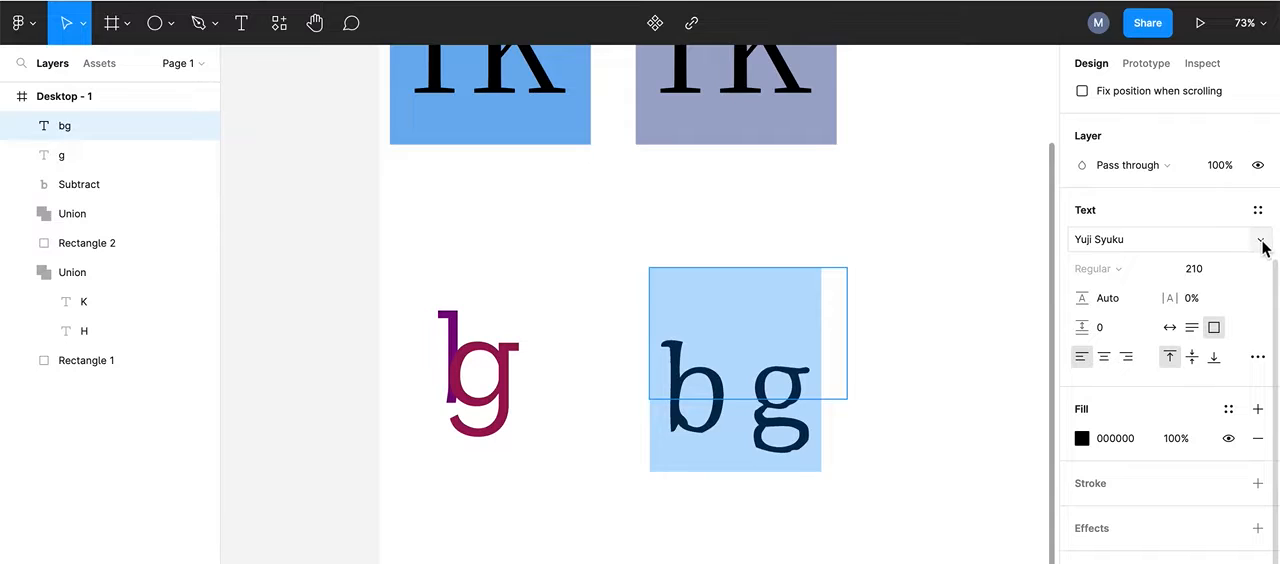
key(Down)
key(Down)
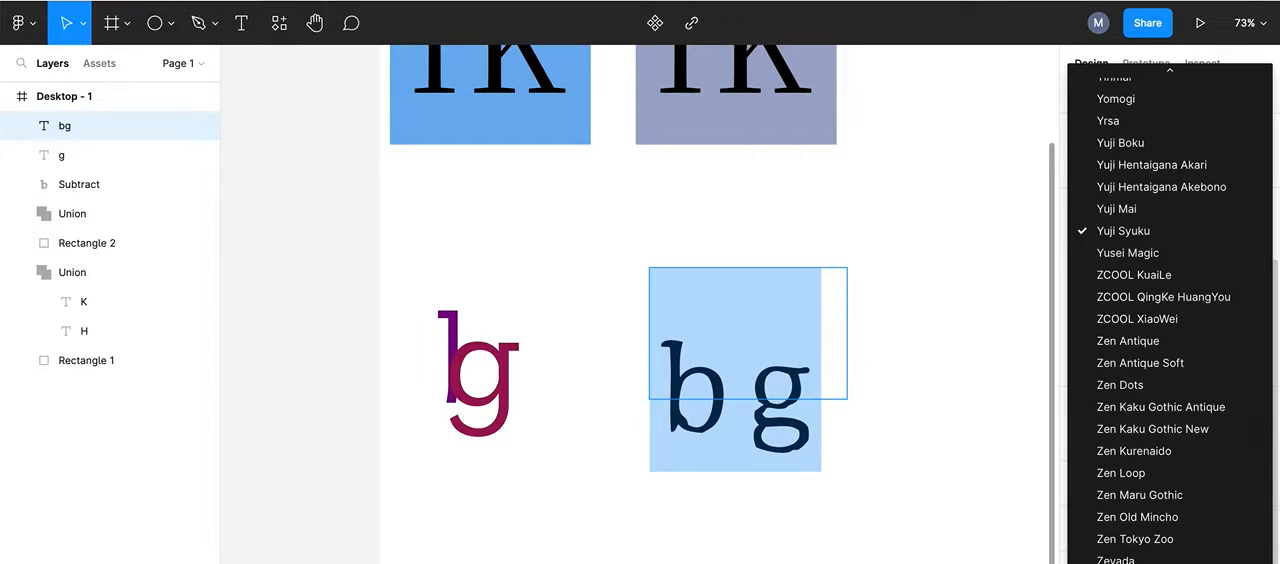
click(1128, 563)
double_click(690, 376)
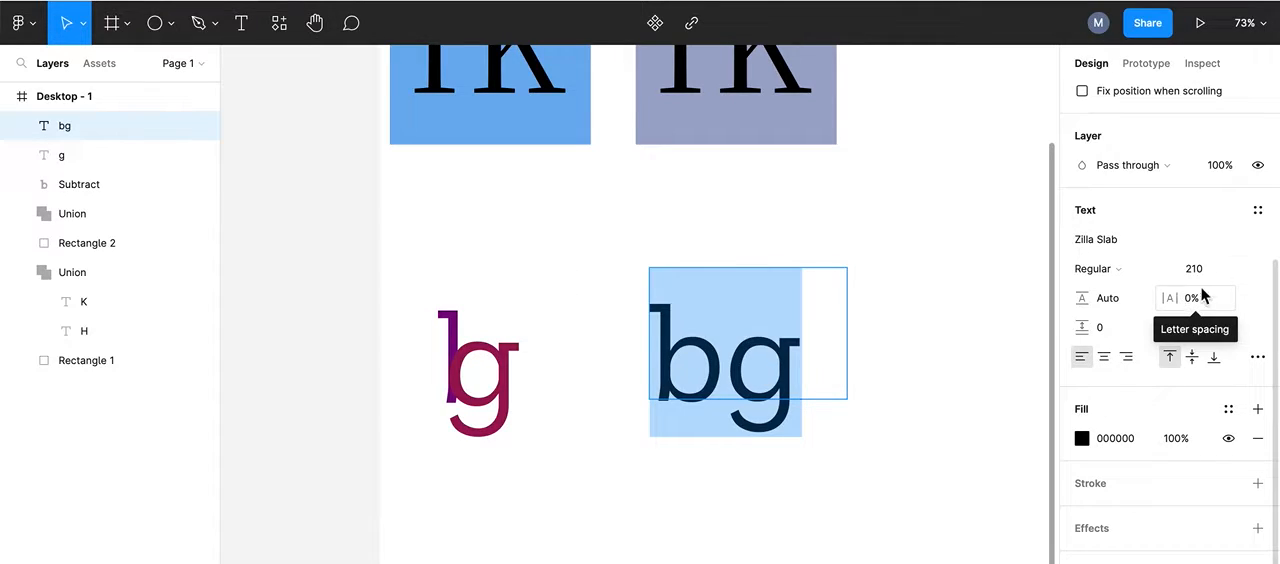
click(986, 163)
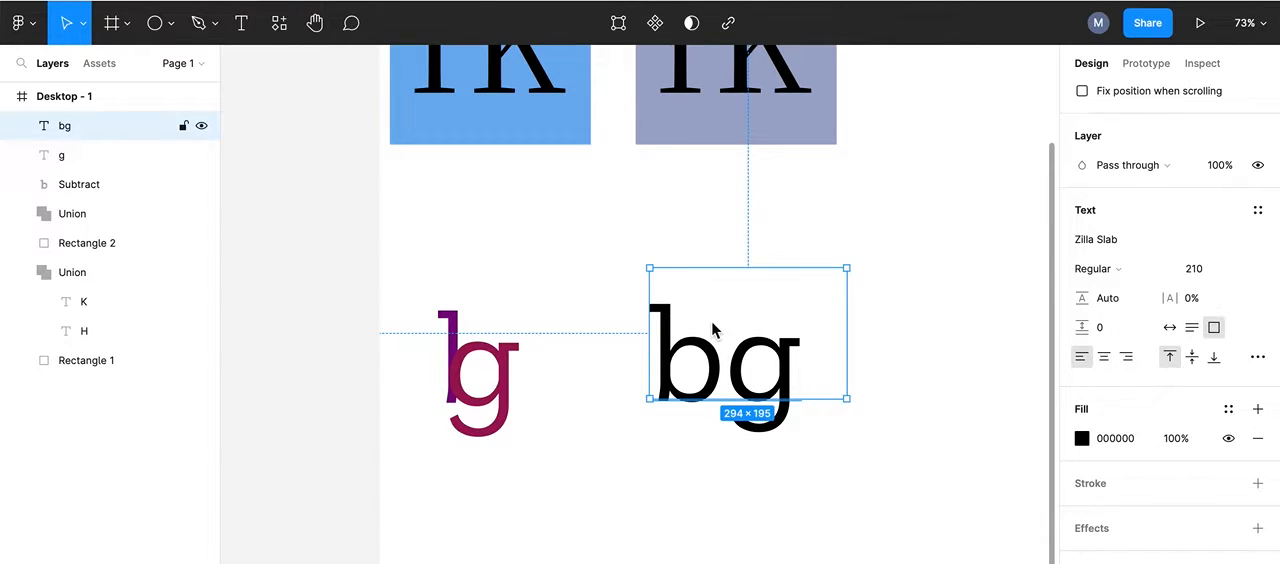
Step: Duplicate the bg text, place the copy below the original, and reduce the upper text to the letter b
key(ctrl+d)
drag(726, 300, 740, 438)
click(762, 358)
double_click(762, 358)
key(Right)
text(\)
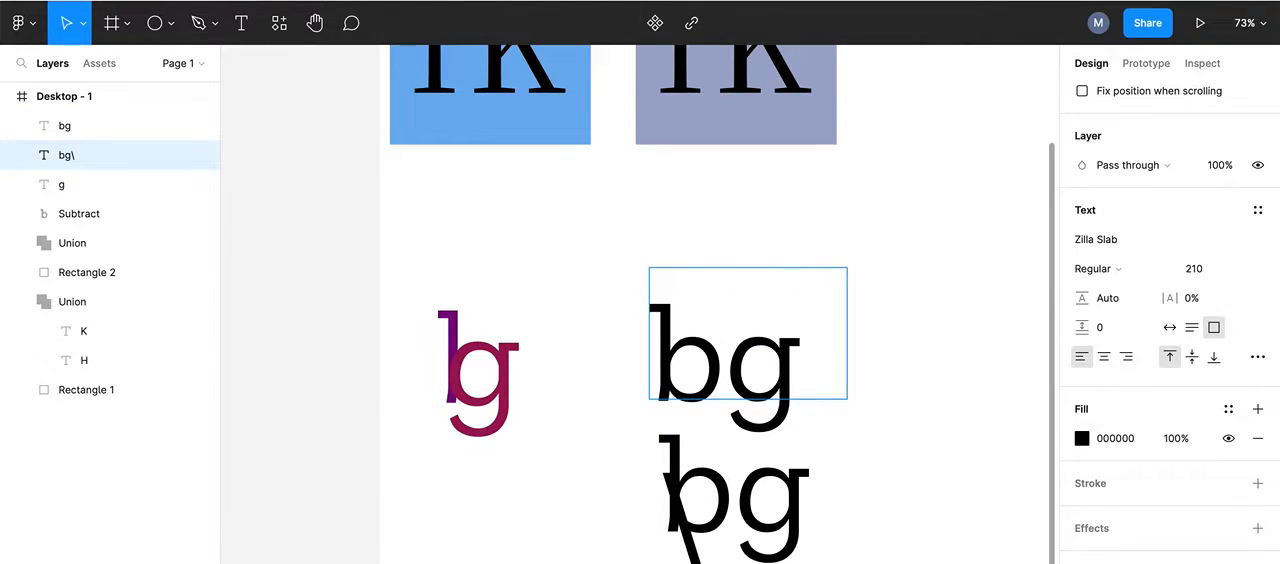
key(BackSpace)
key(BackSpace)
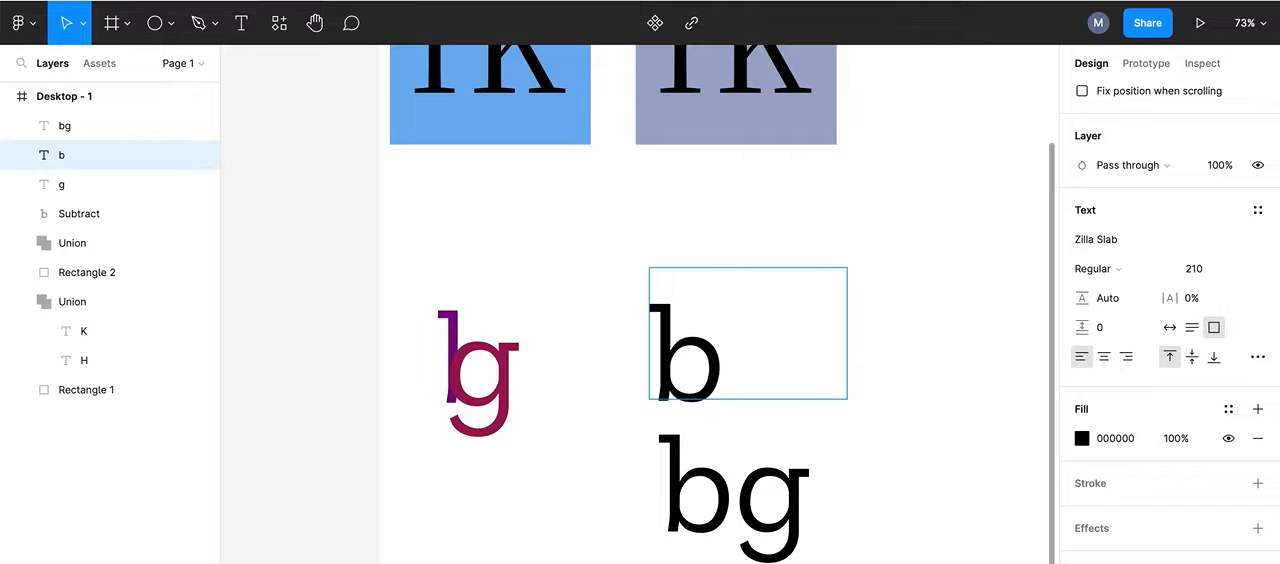
Step: Reduce the lower text copy to the letter g
double_click(733, 497)
key(Left)
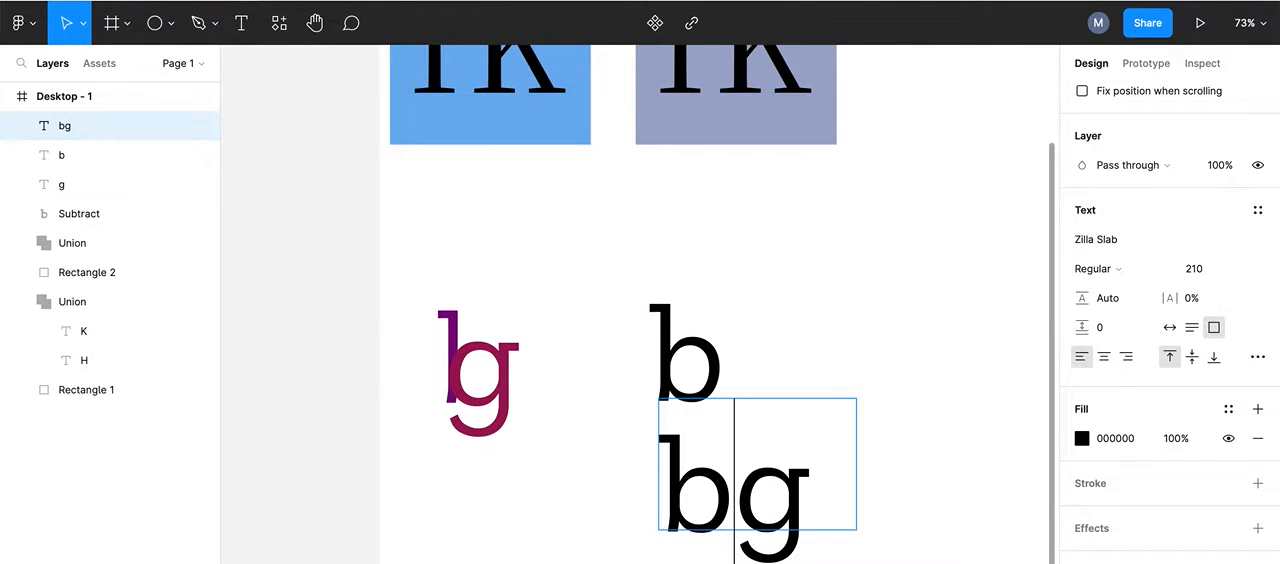
key(BackSpace)
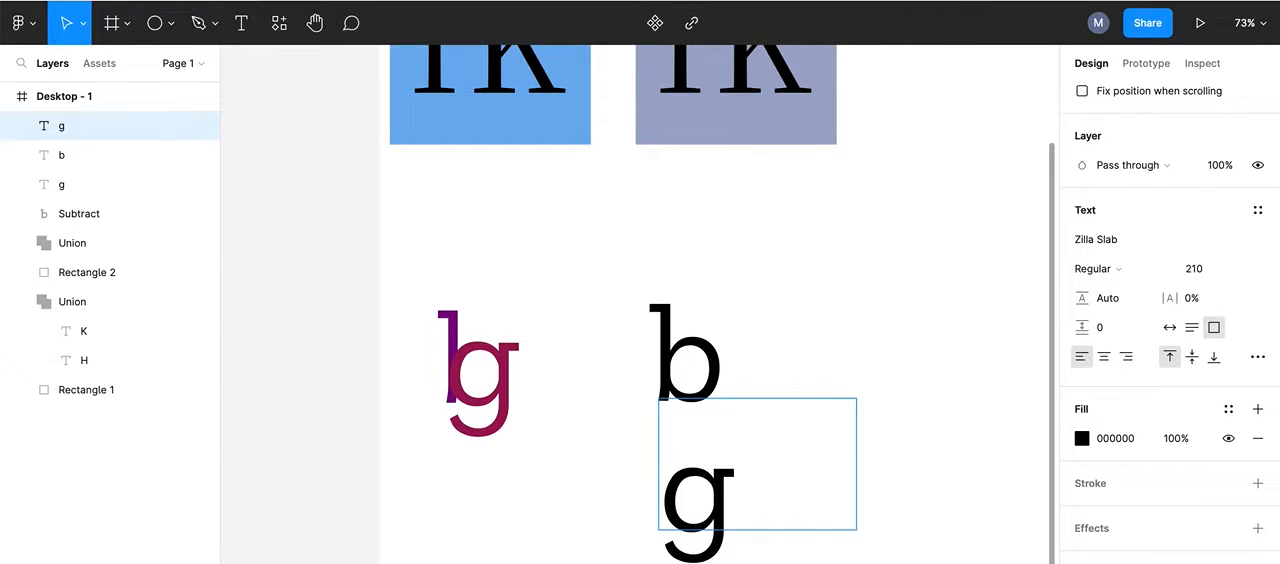
key(Escape)
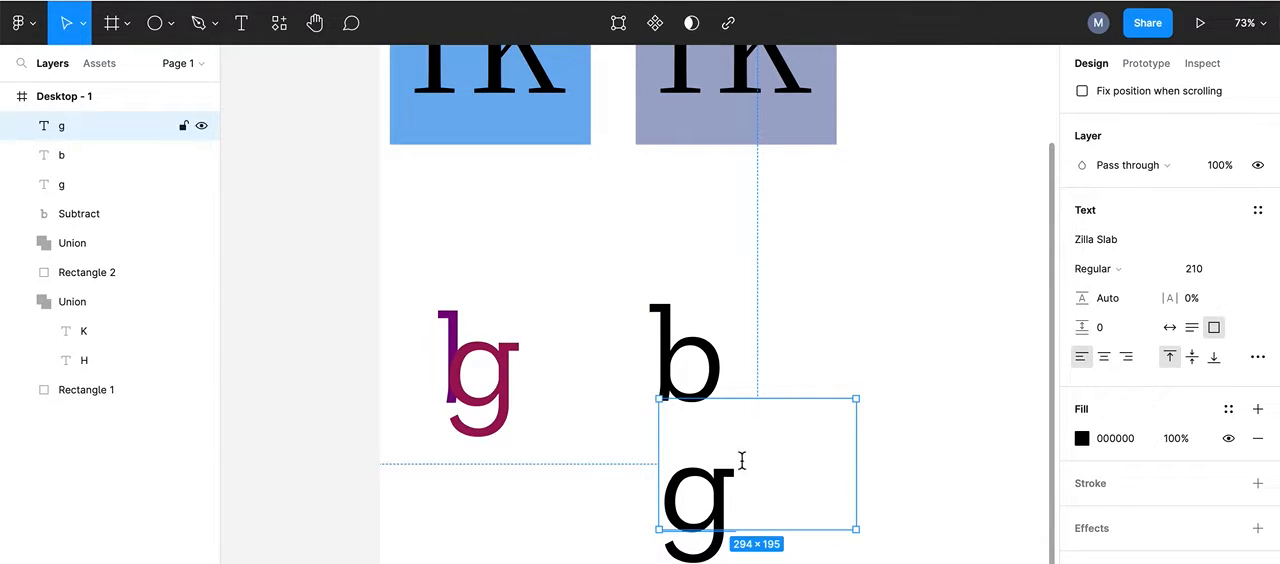
Step: Shrink the text boxes of the separate g and b to fit their letters
double_click(856, 398)
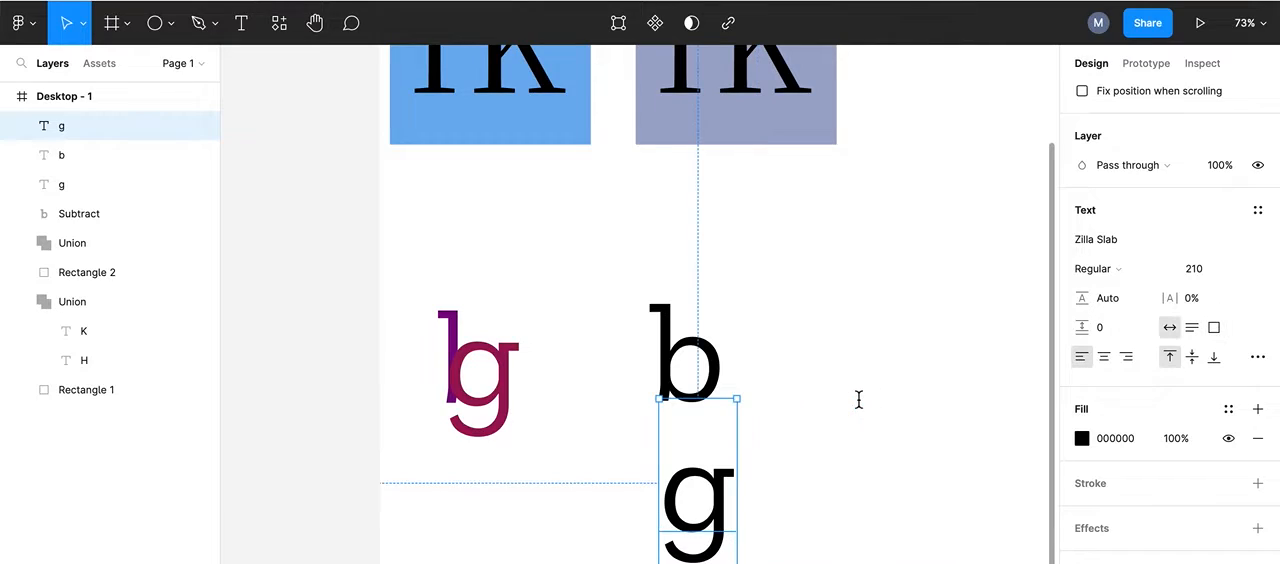
click(692, 348)
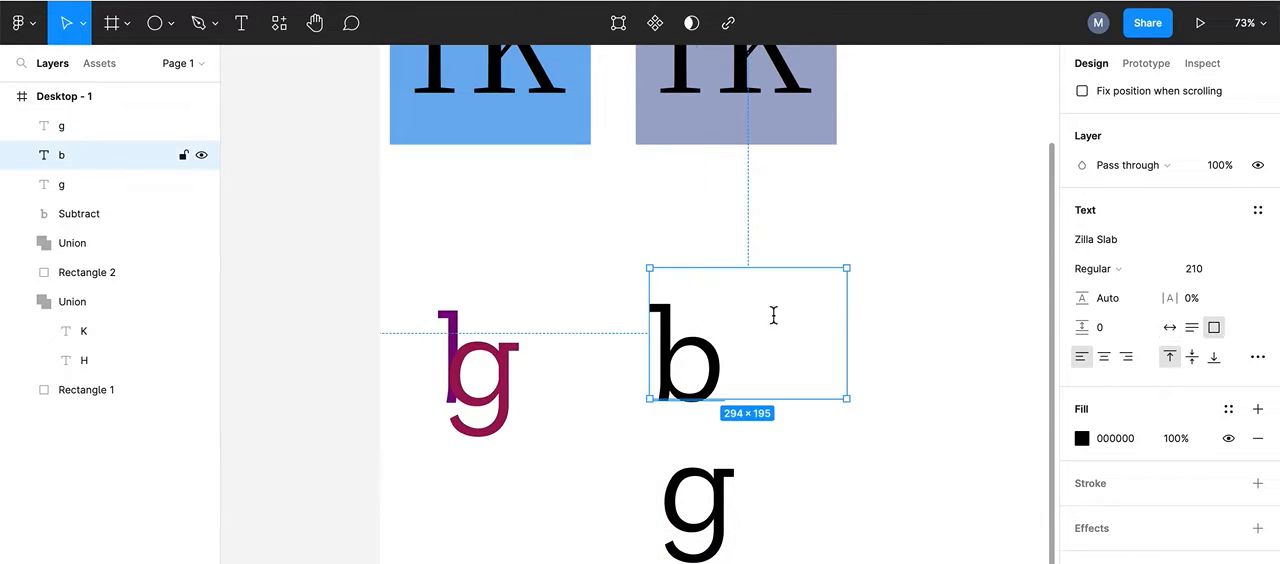
double_click(848, 268)
Step: Move the g up onto the b so that their round bowls overlap
click(695, 512)
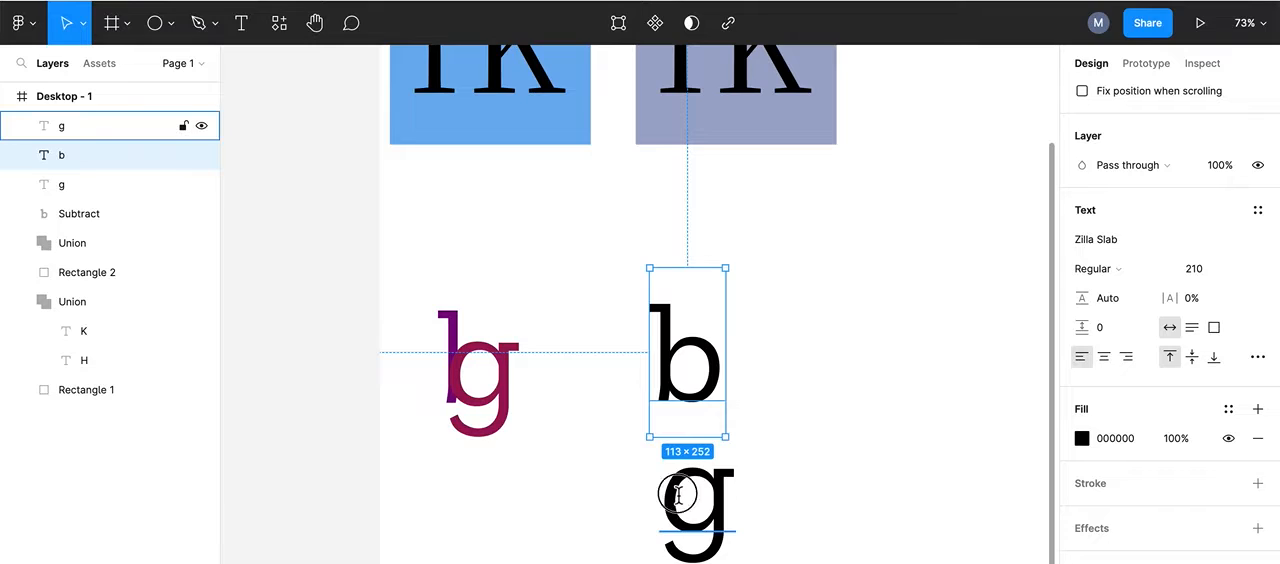
drag(686, 491, 677, 351)
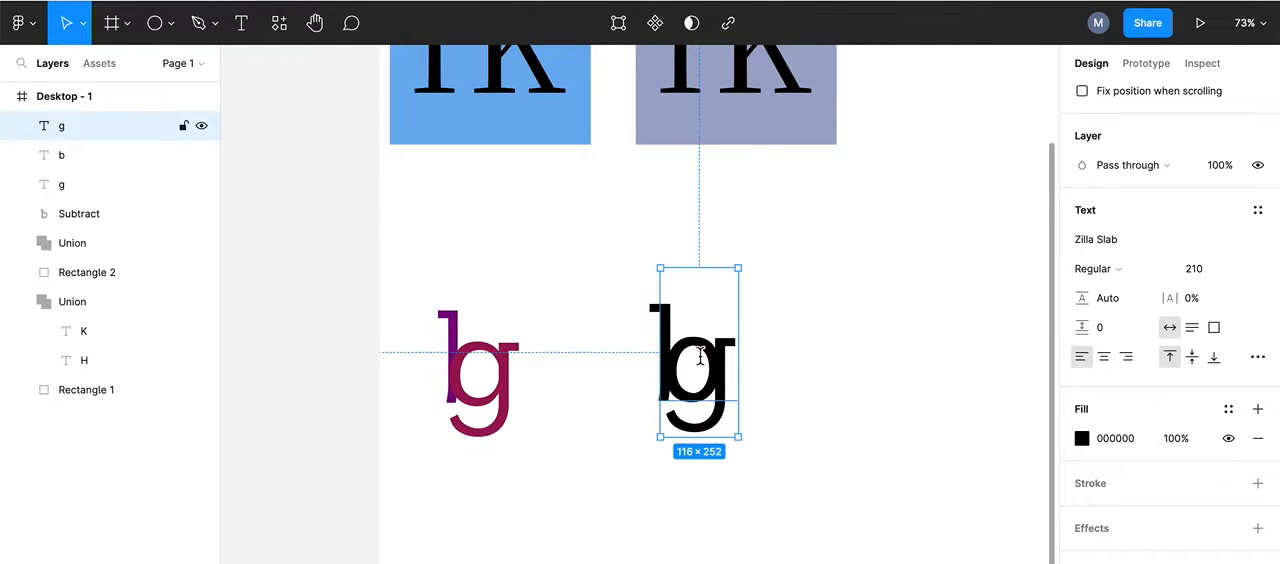
Step: Change the fill of the black b in the new ligature to purple 770D88
scroll(700, 357, up, 5)
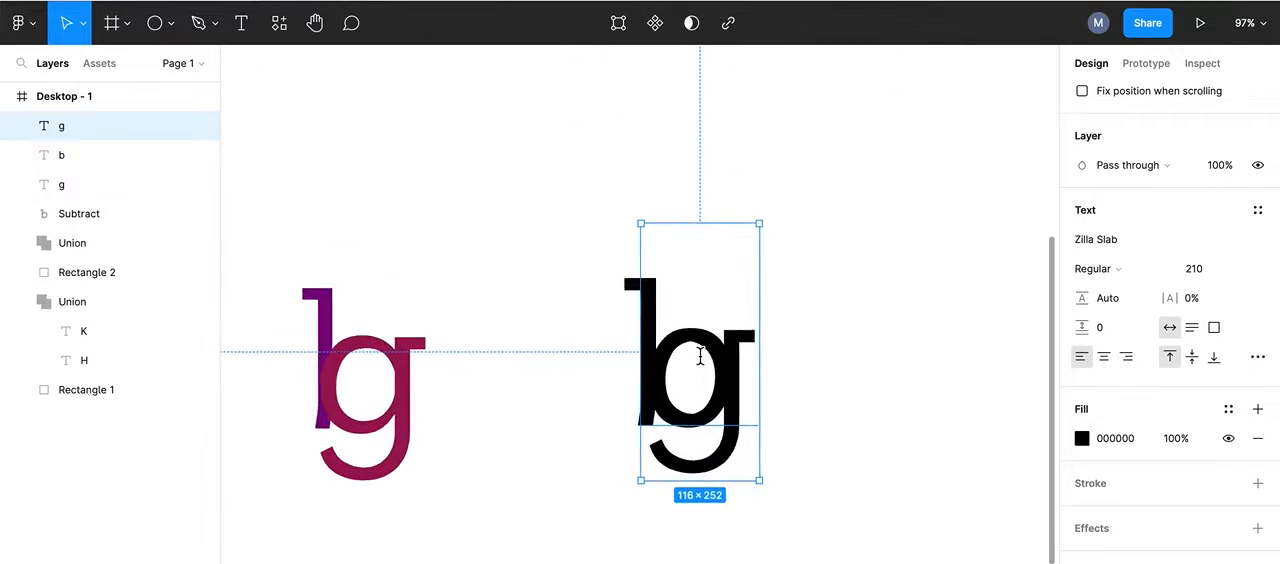
scroll(700, 357, up, 4)
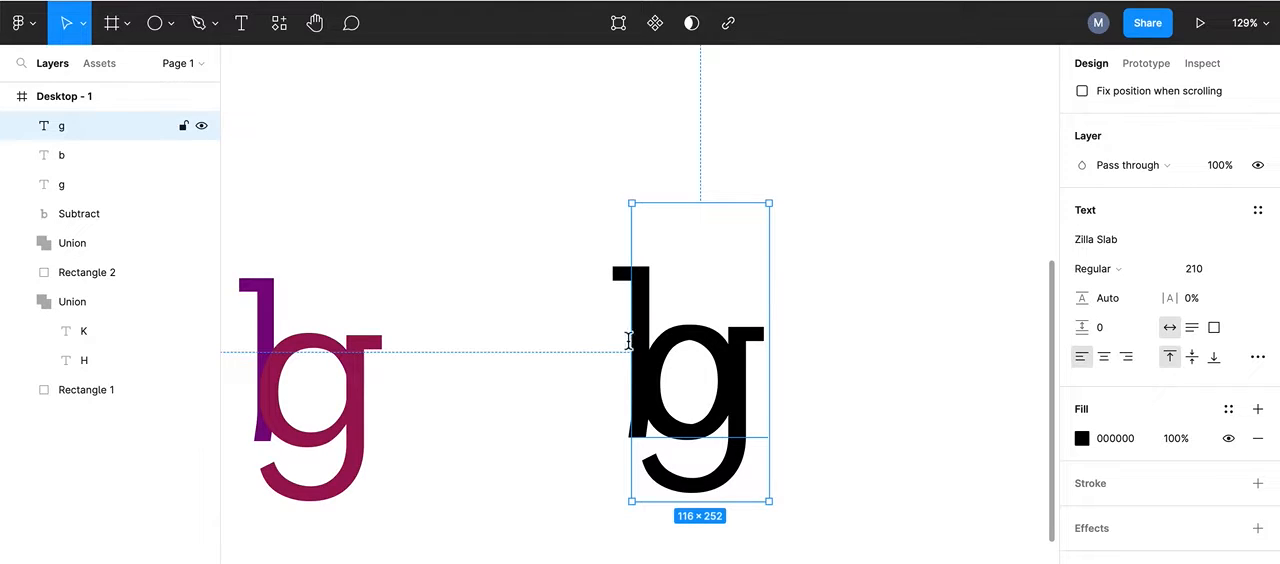
click(622, 276)
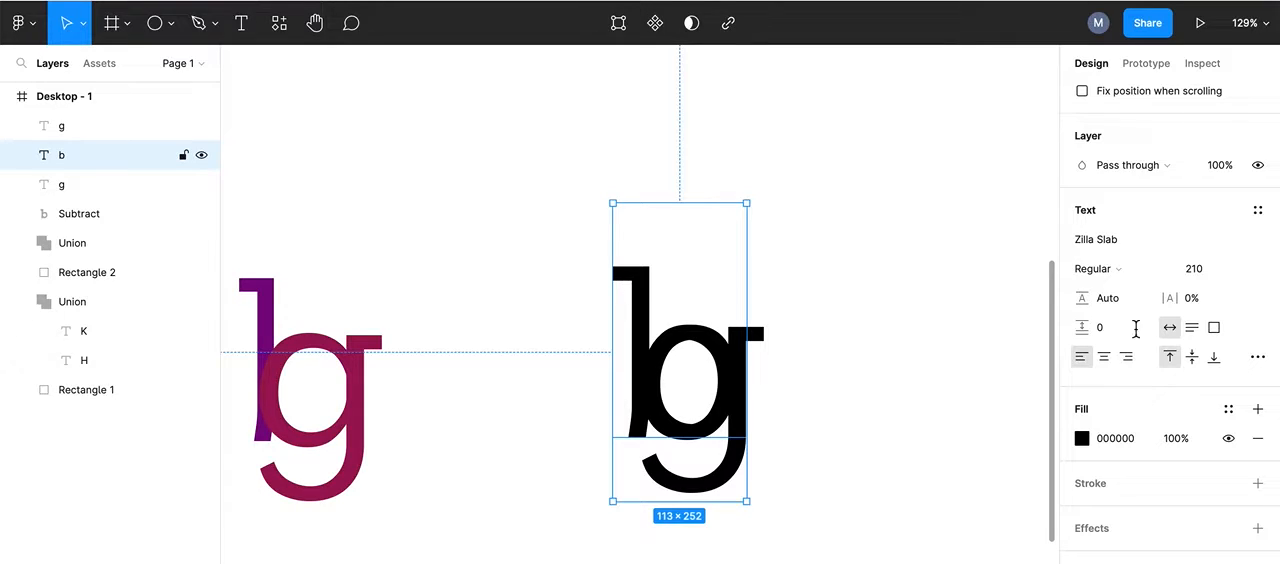
click(1082, 440)
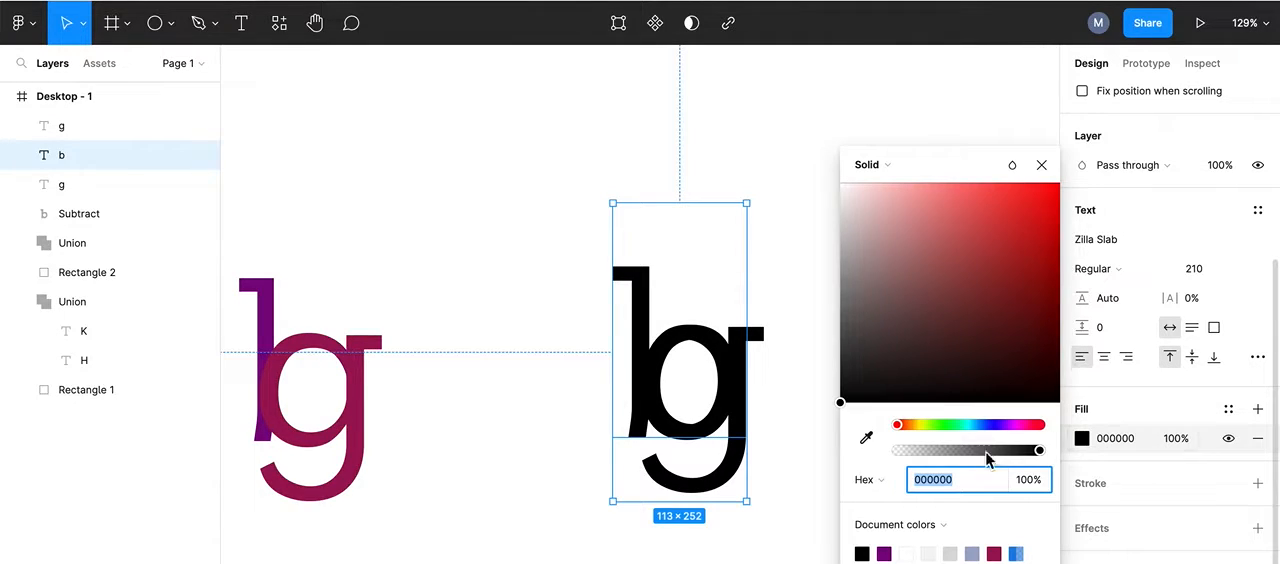
drag(899, 425, 1012, 425)
click(1039, 287)
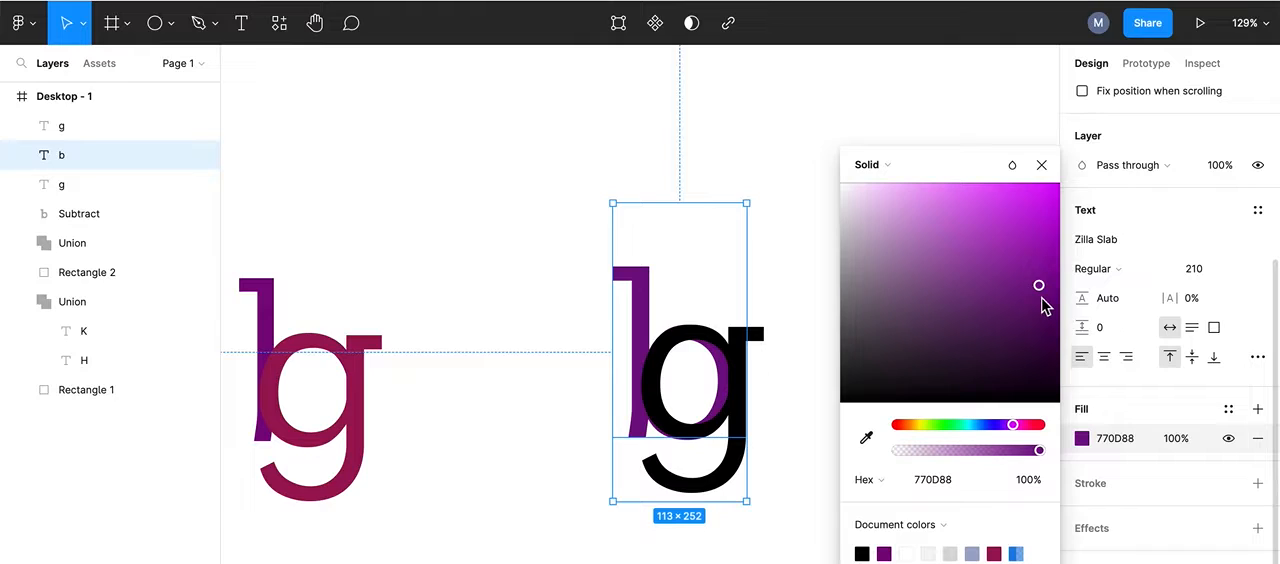
Step: Change the fill of the black g in the new ligature to crimson A8195E
click(716, 487)
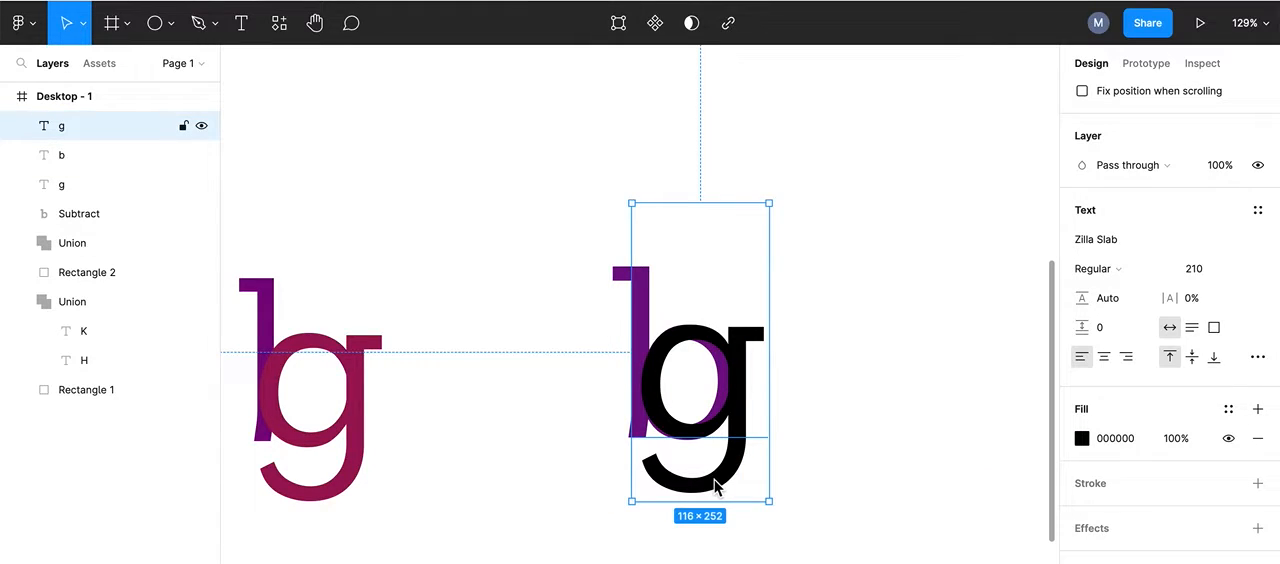
click(1082, 438)
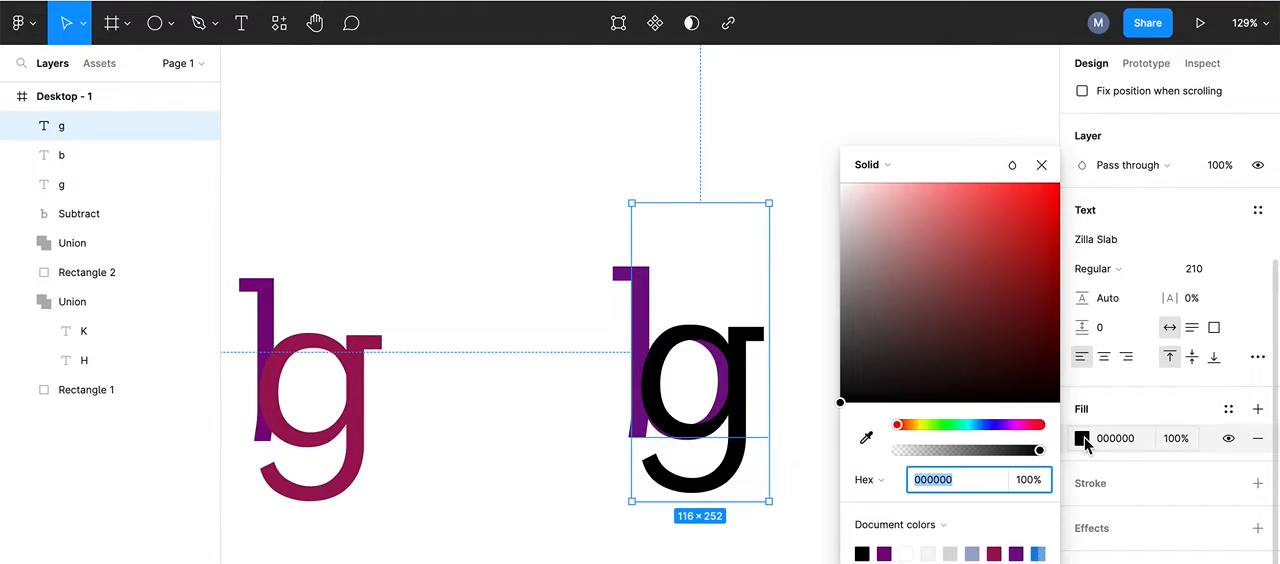
drag(900, 425, 1028, 427)
click(1027, 260)
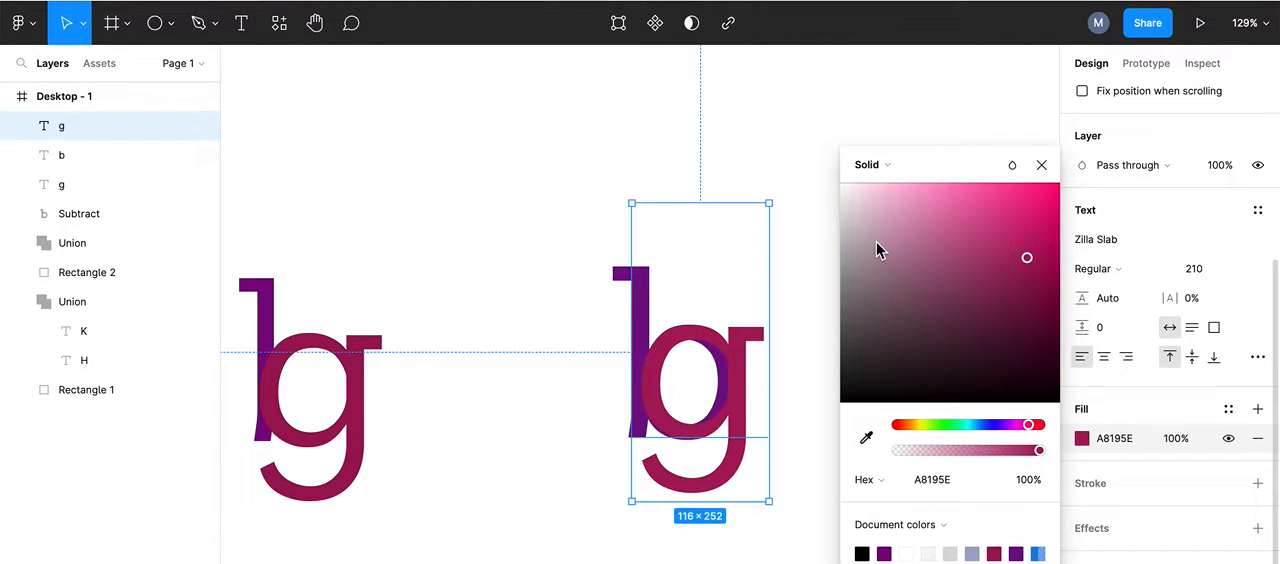
Step: Reposition the crimson g over the purple b at X 416, Y 500 to align their bowls more closely
click(774, 120)
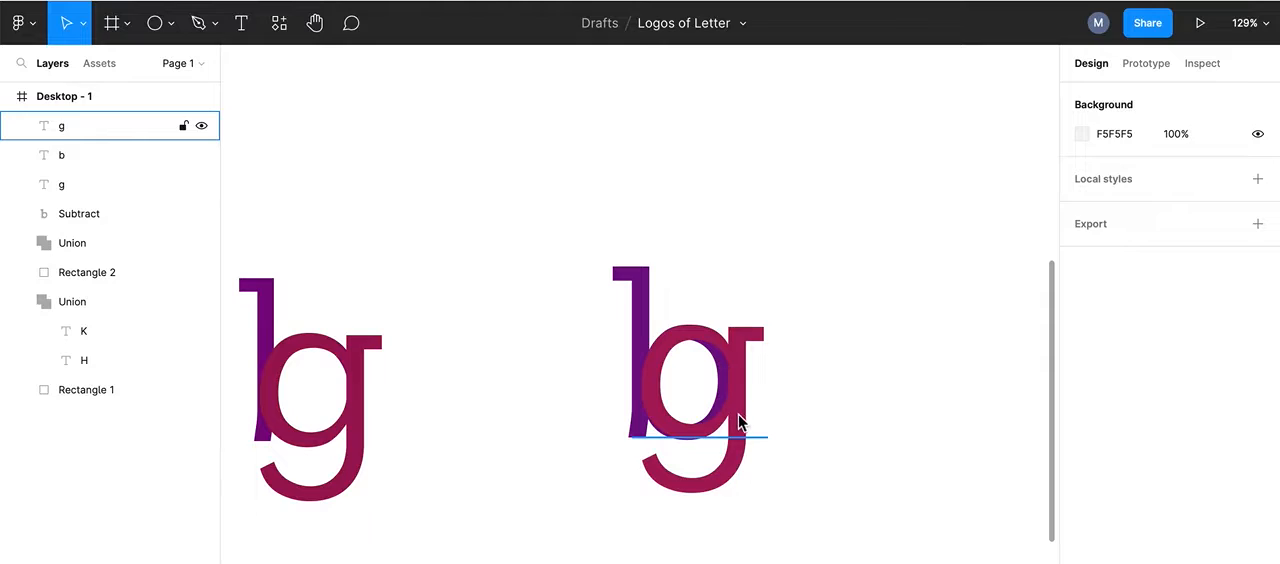
click(737, 421)
drag(737, 421, 733, 421)
scroll(733, 421, up, 8)
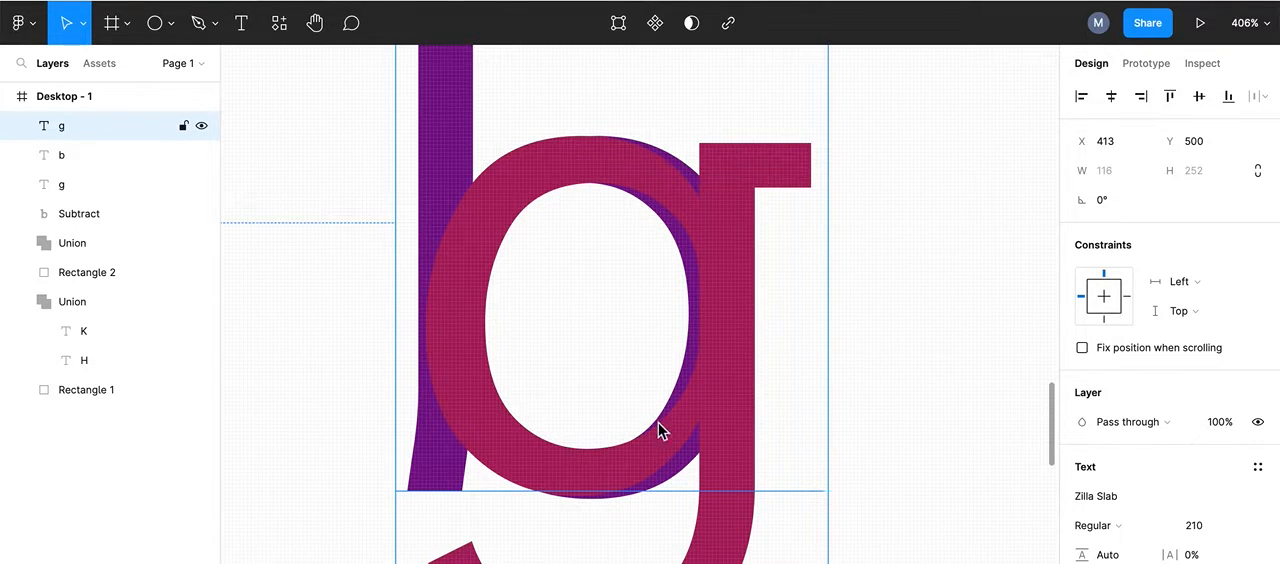
mouse_move(489, 316)
mouse_down()
mouse_move(476, 310)
mouse_move(497, 314)
mouse_move(476, 316)
mouse_move(486, 313)
mouse_up()
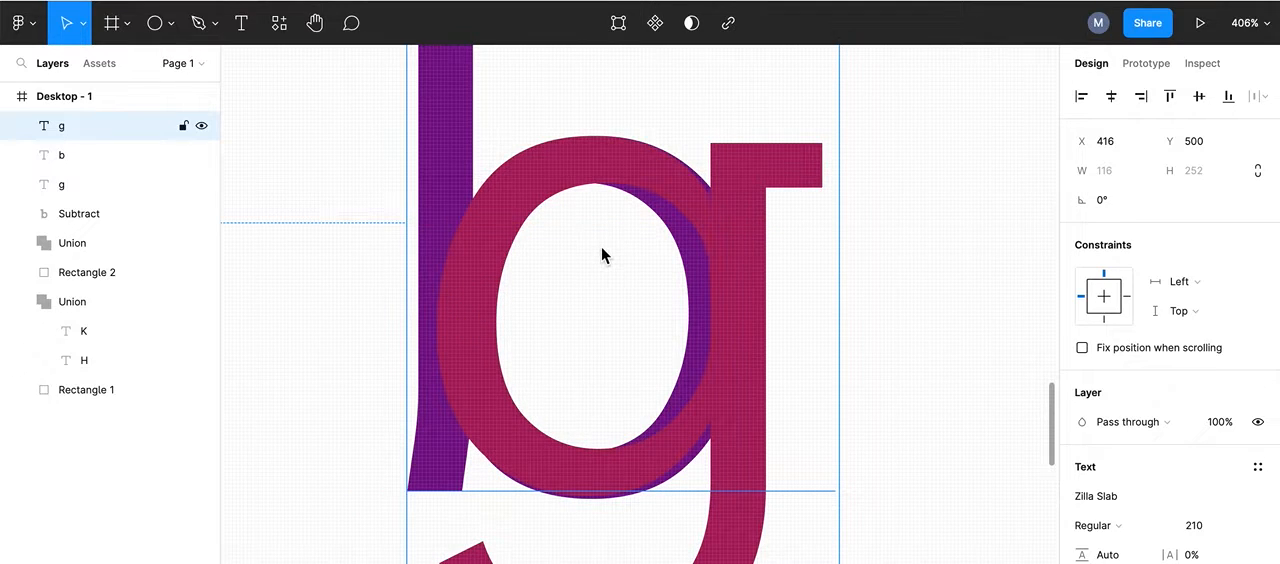
scroll(601, 246, down, 3)
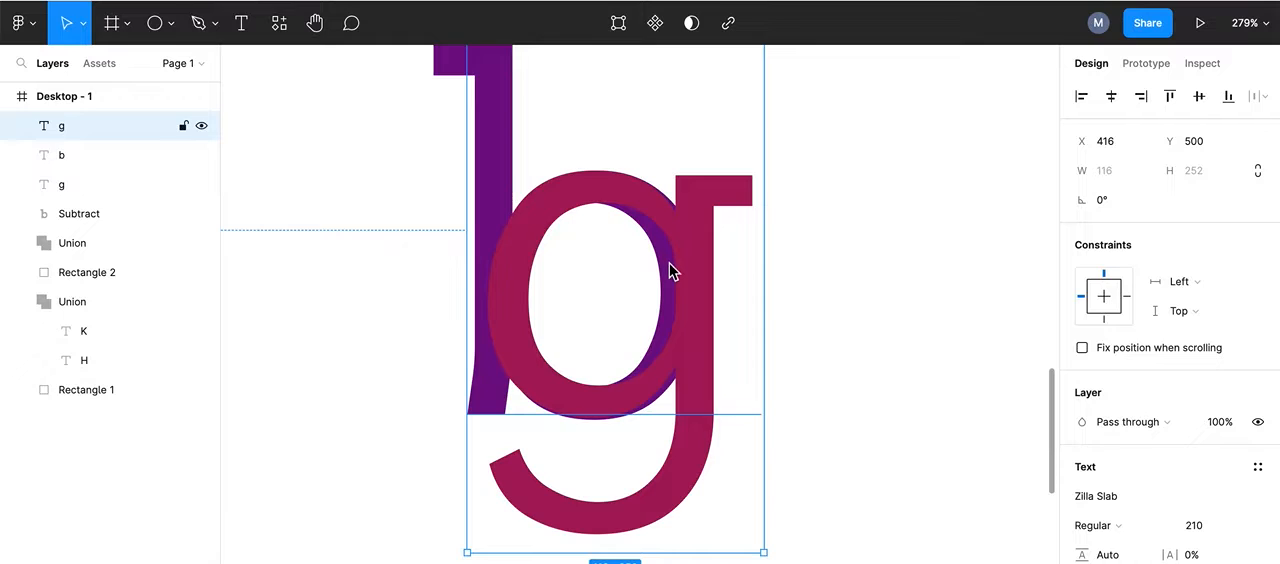
scroll(670, 270, down, 1)
scroll(670, 284, down, 2)
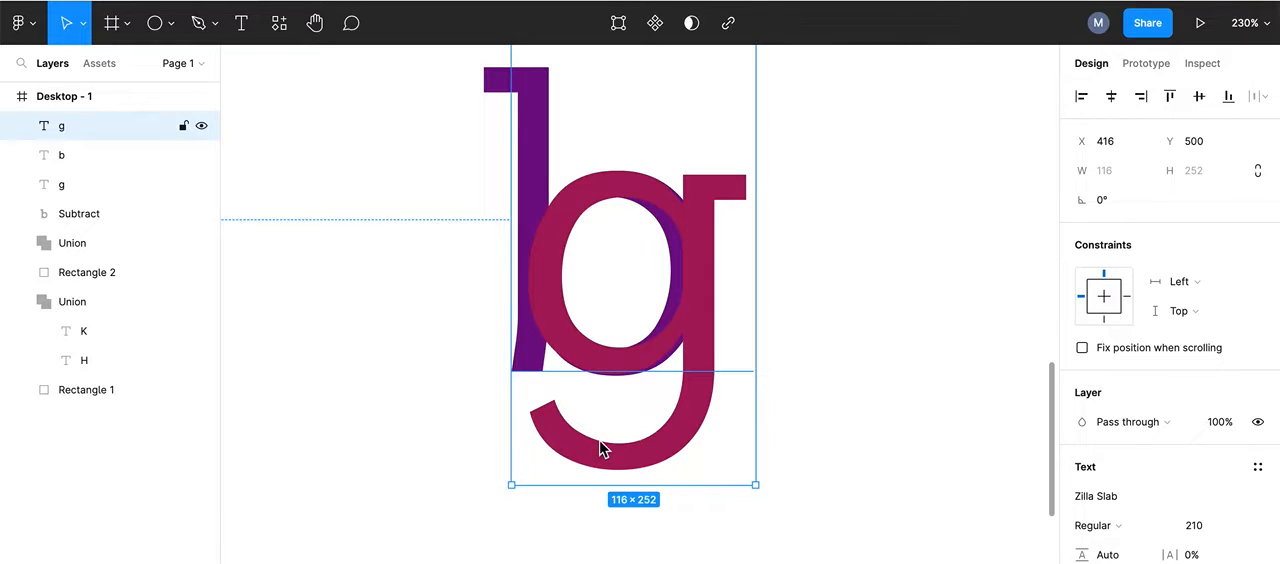
Step: Set the font size of the crimson g to 220
scroll(1152, 450, down, 4)
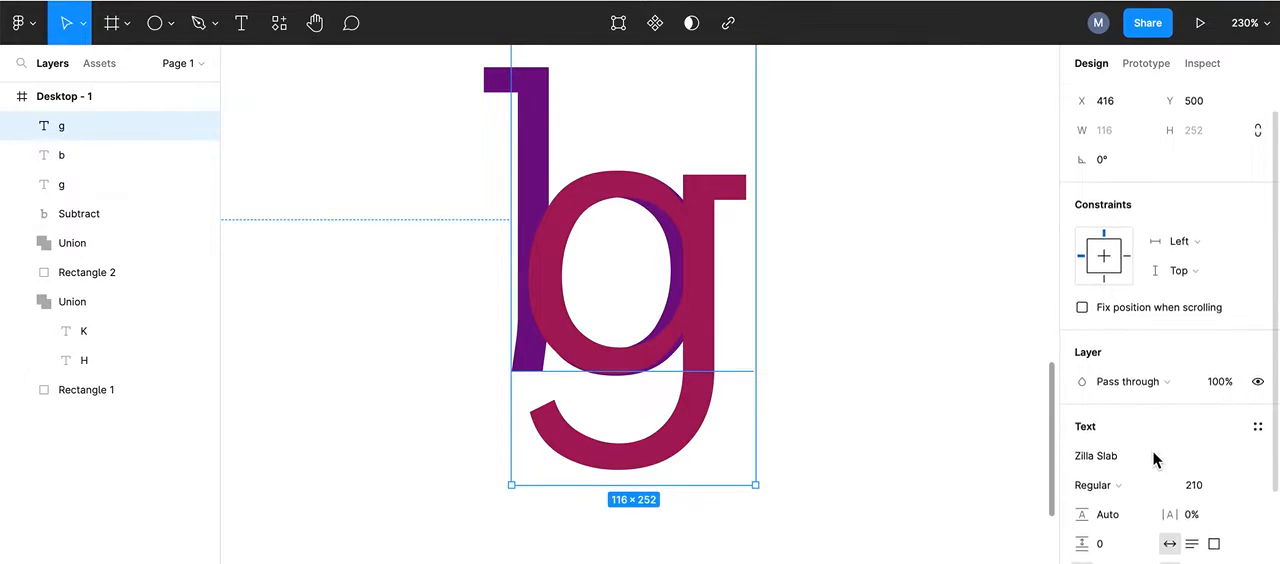
scroll(1152, 450, down, 2)
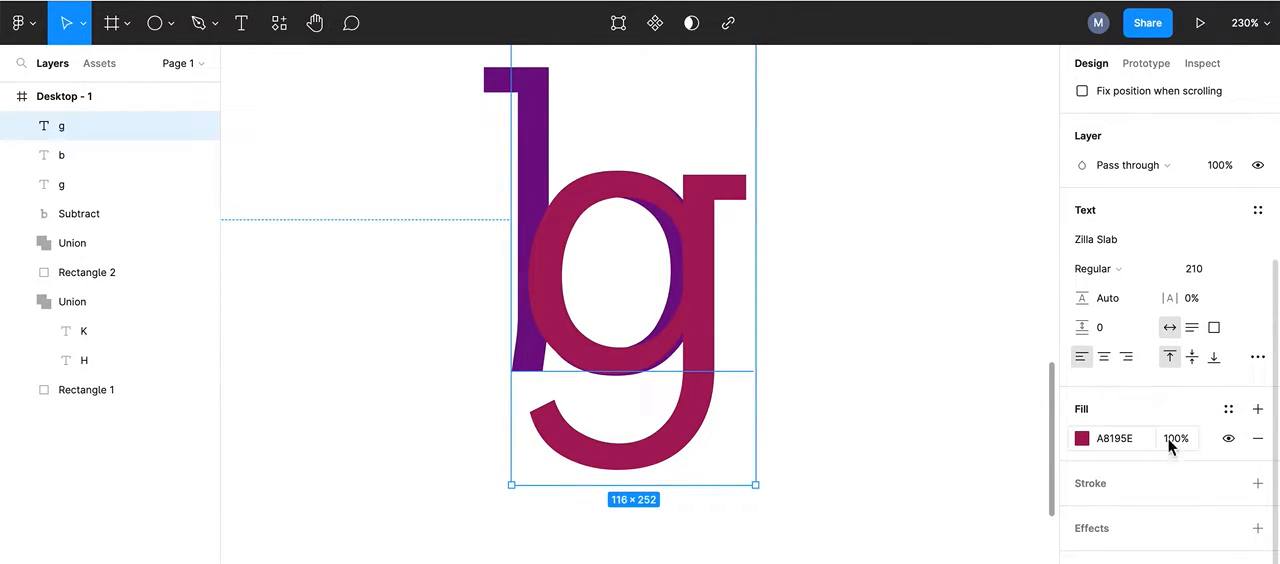
click(1200, 276)
text(22)
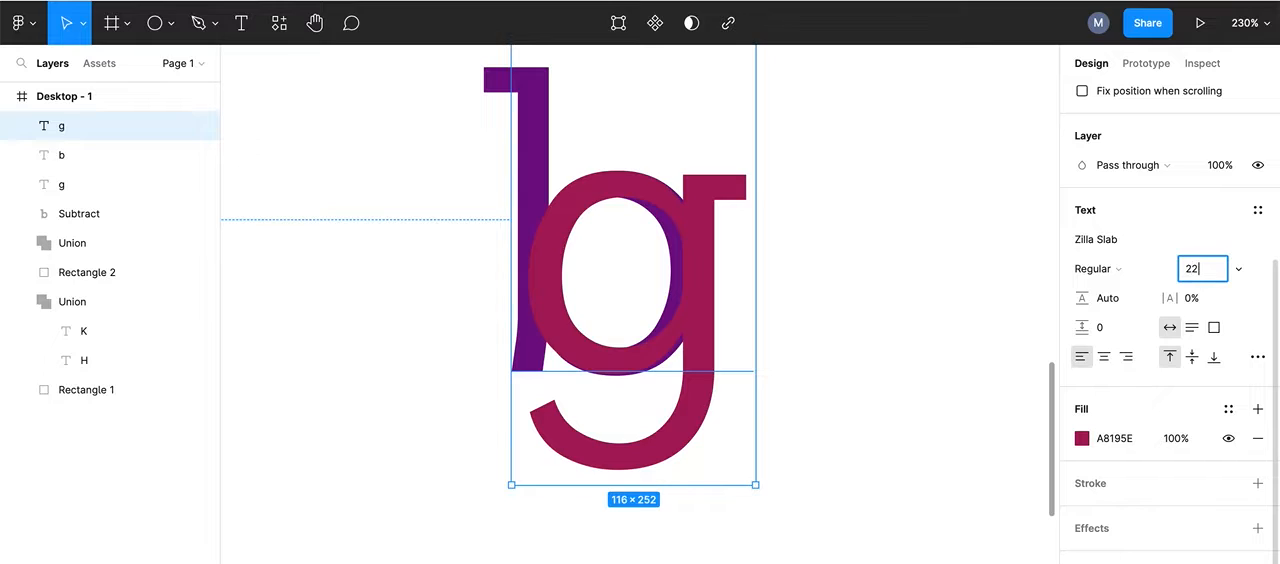
text(0)
key(Return)
Step: Move the enlarged g to X 414, Y 493 so that its bowl covers the outer curve of the b
click(889, 232)
drag(663, 203, 657, 191)
scroll(660, 202, up, 5)
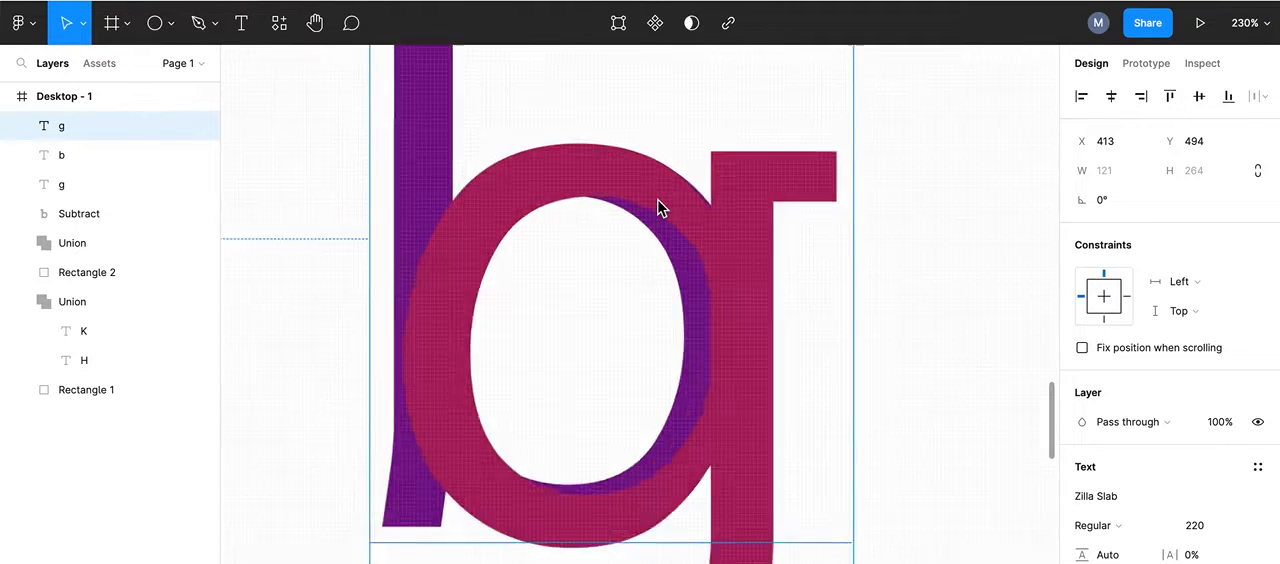
drag(674, 204, 671, 200)
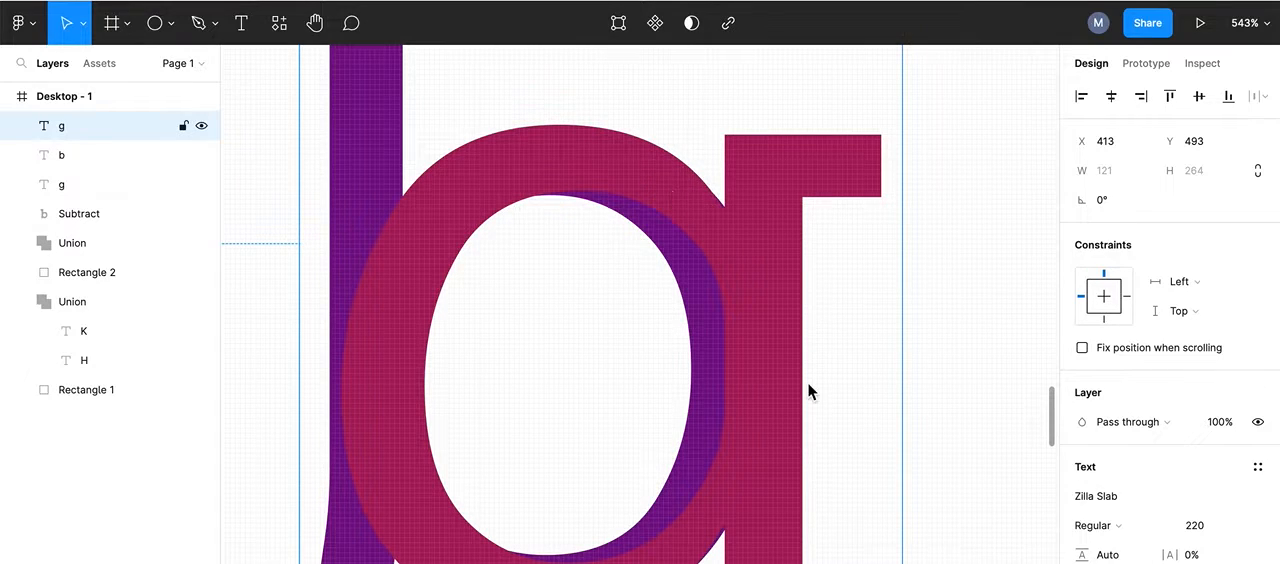
scroll(808, 386, down, 5)
drag(808, 390, 807, 385)
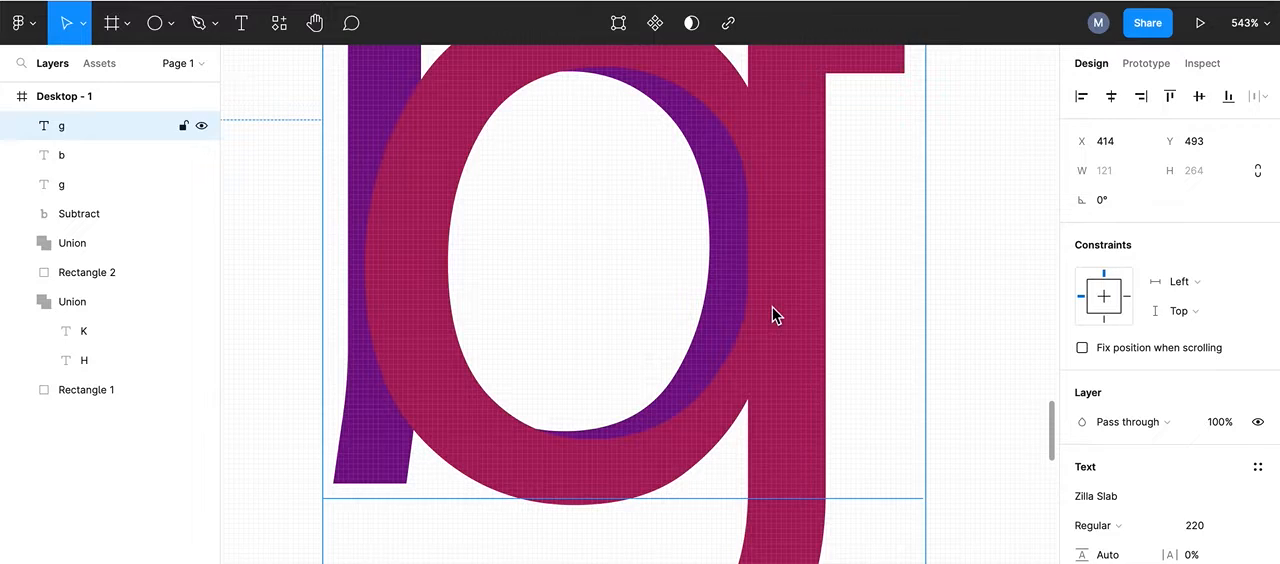
scroll(763, 320, down, 3)
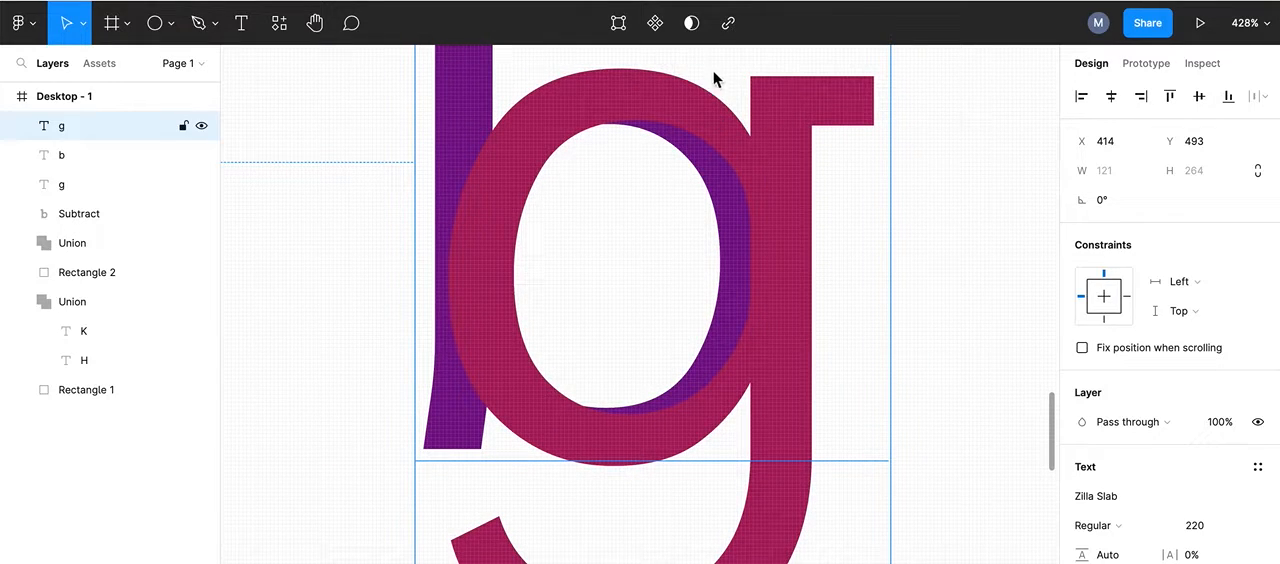
click(727, 98)
scroll(708, 344, down, 2)
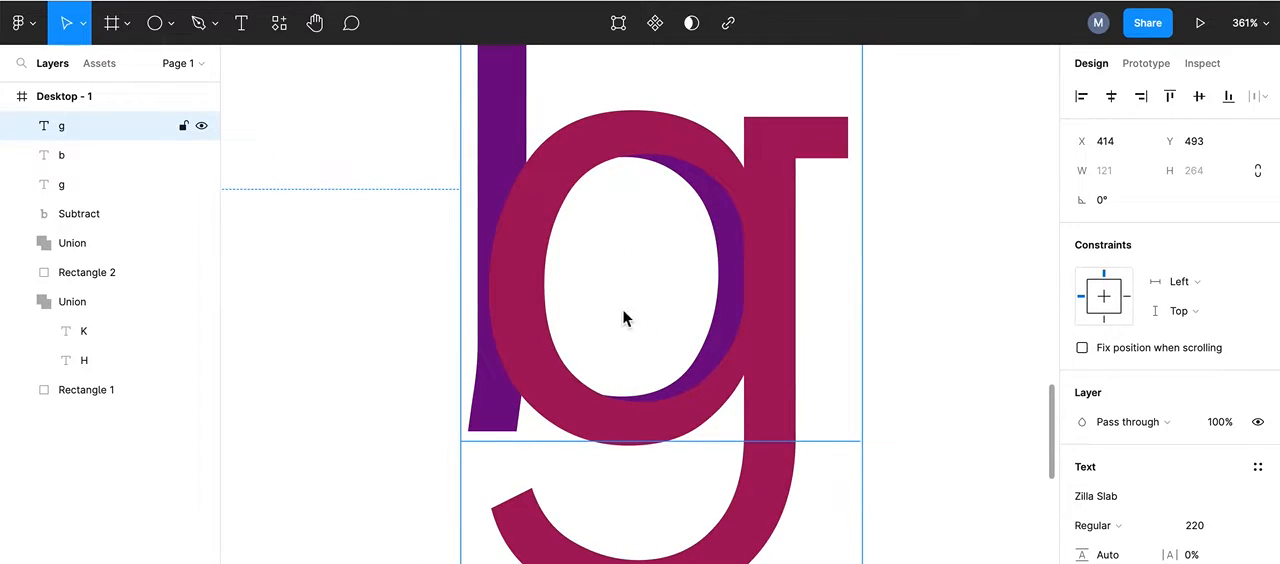
scroll(667, 255, down, 3)
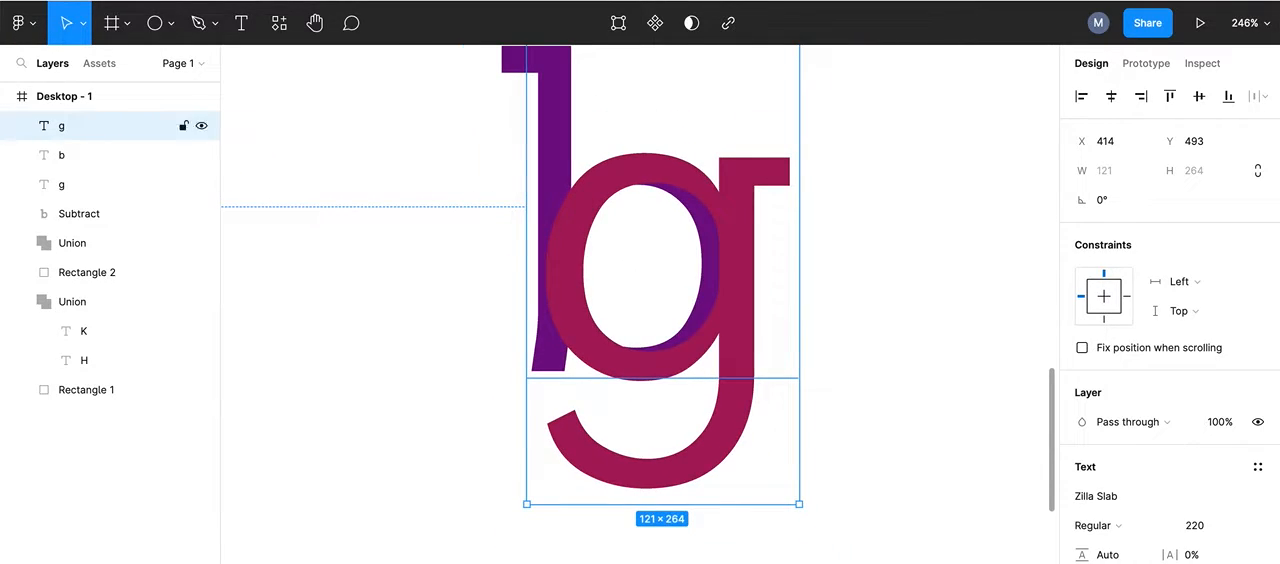
Step: Draw an ellipse about 50 × 66 inside the overlapping bowls of the b and g
click(155, 28)
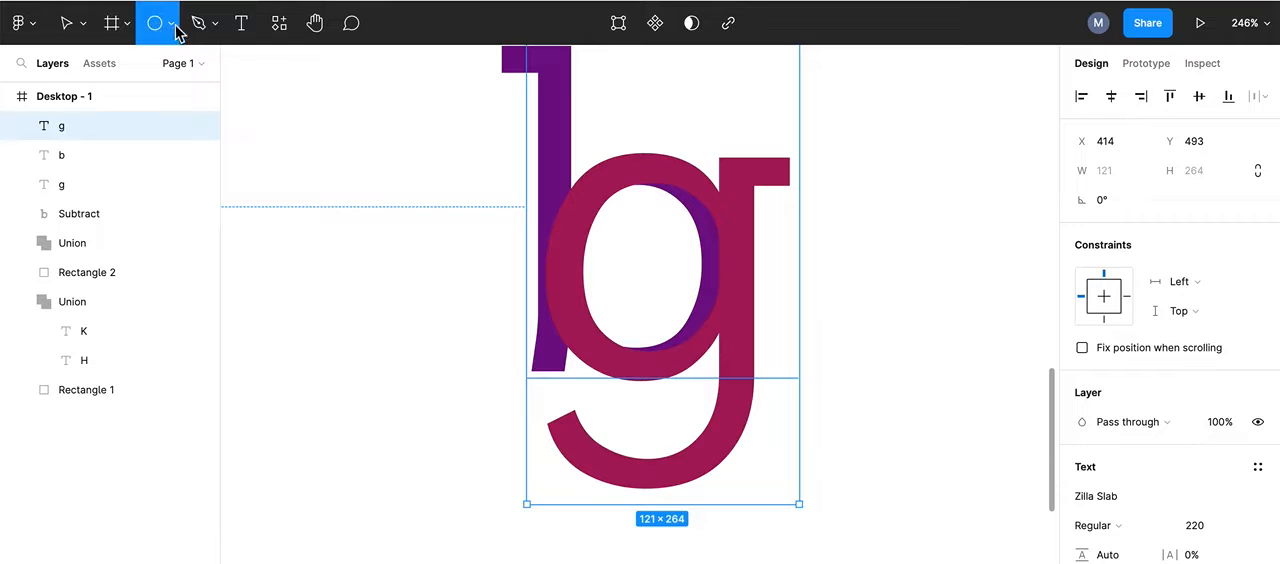
click(172, 30)
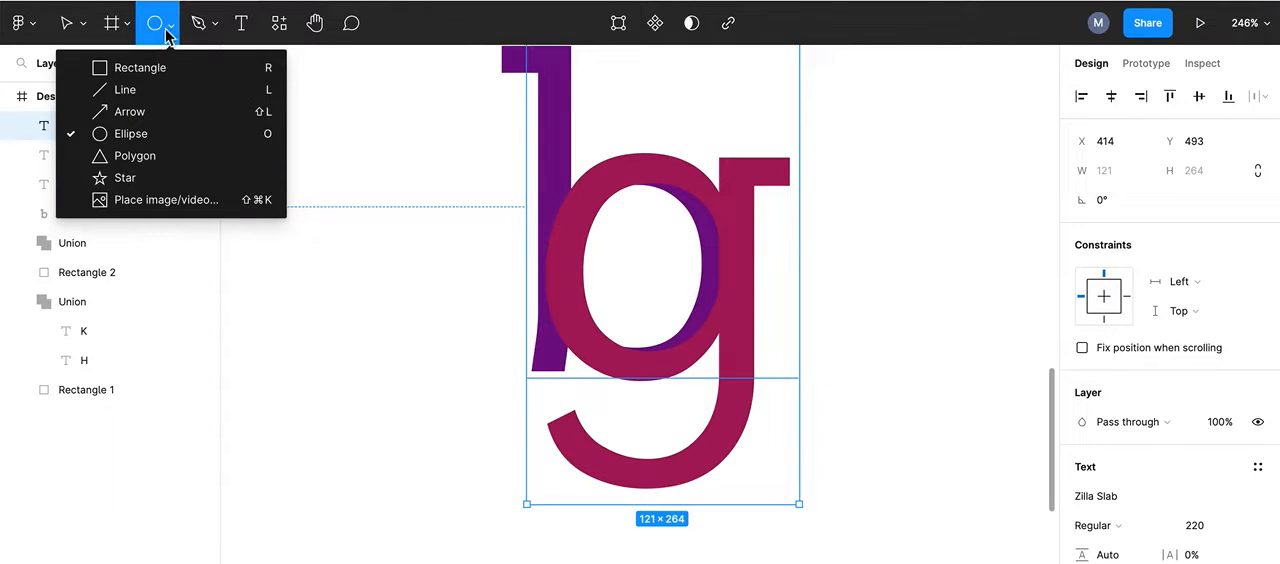
click(121, 131)
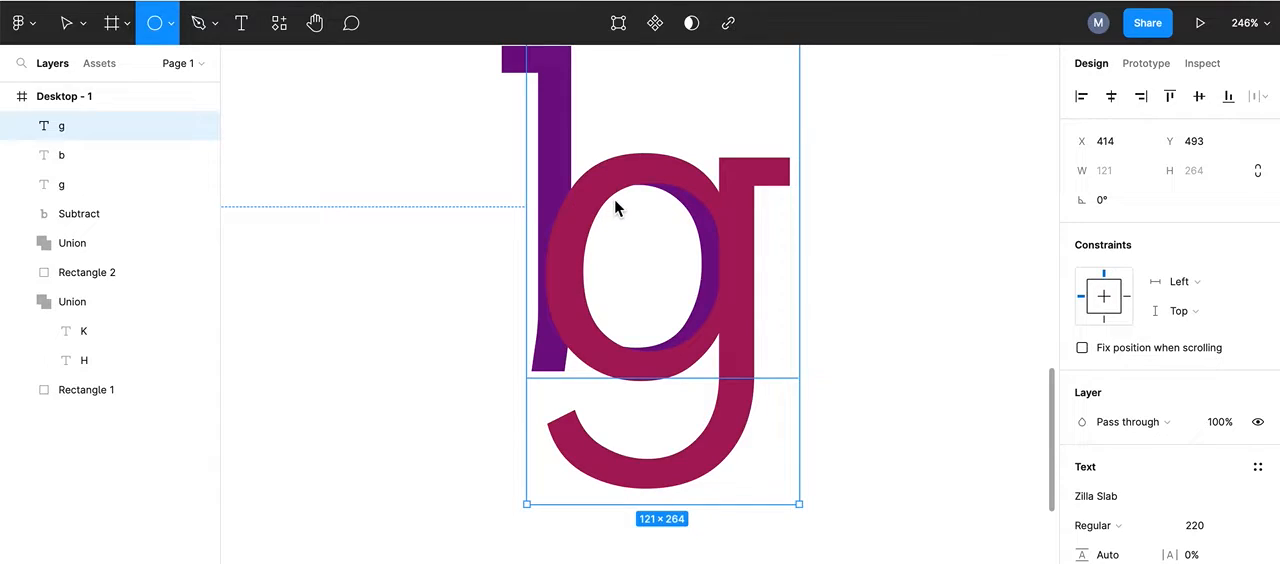
drag(600, 205, 714, 354)
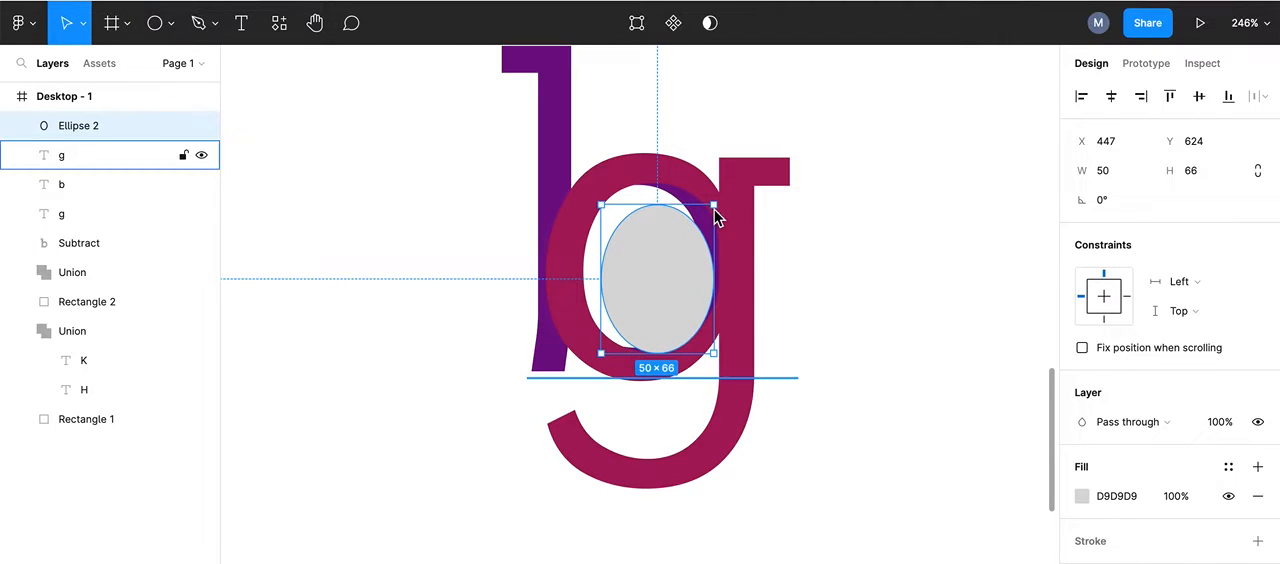
Step: Stretch the ellipse to about 72 × 83 so that it fills the shared bowl and covers the inner purple edges
drag(714, 205, 724, 188)
drag(600, 182, 574, 188)
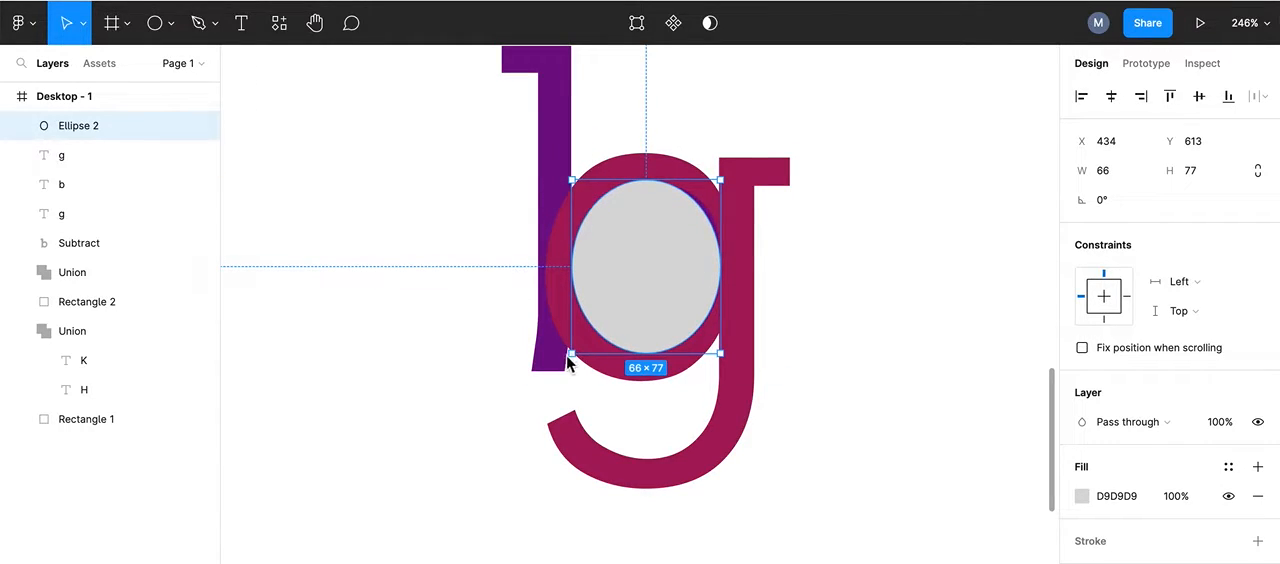
drag(573, 358, 566, 364)
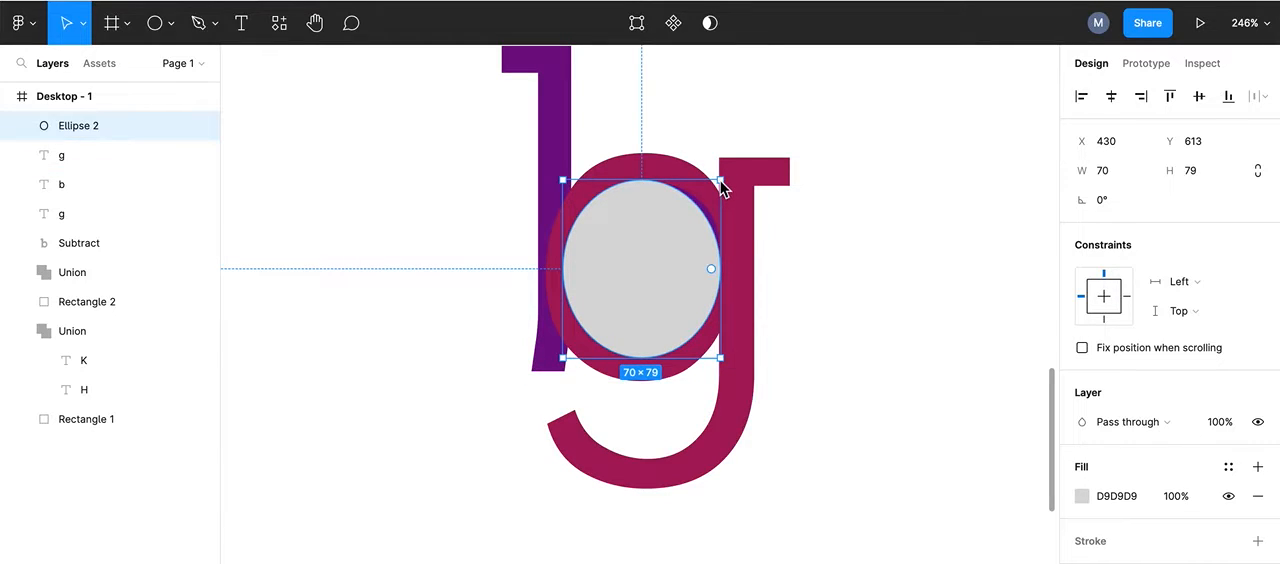
drag(721, 182, 723, 179)
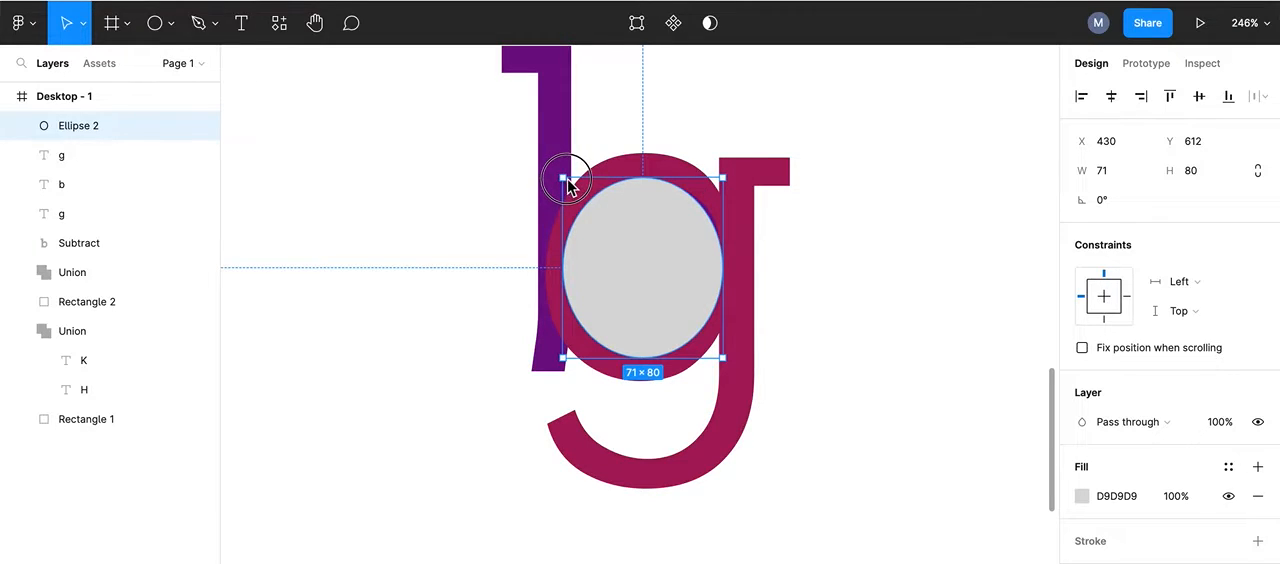
drag(564, 183, 570, 182)
drag(722, 181, 727, 180)
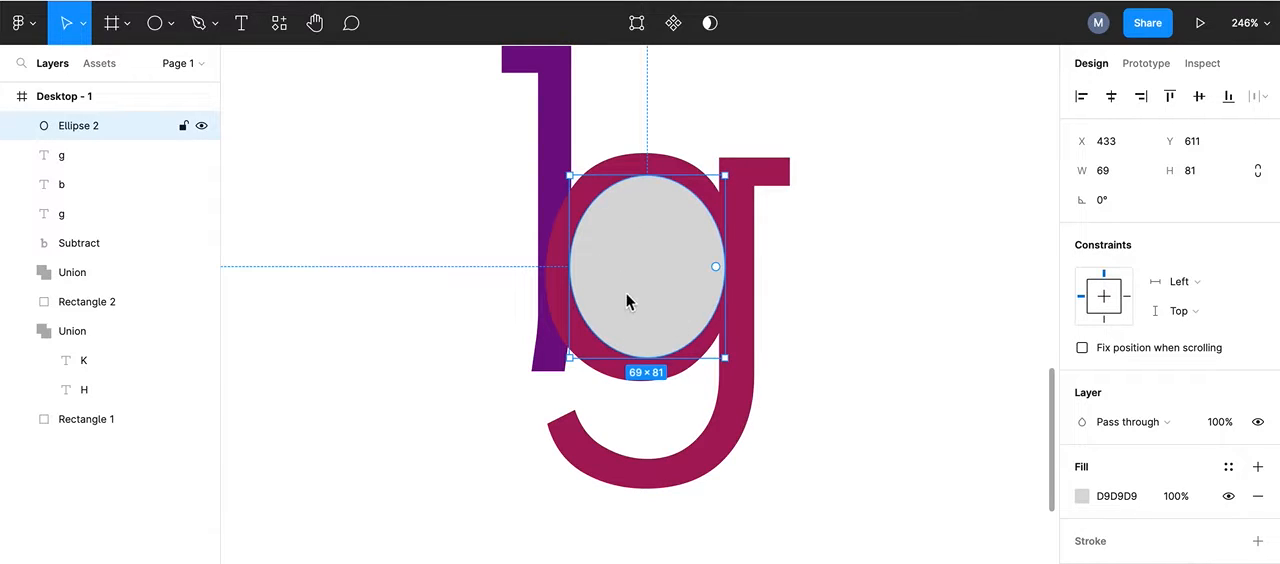
drag(569, 360, 565, 370)
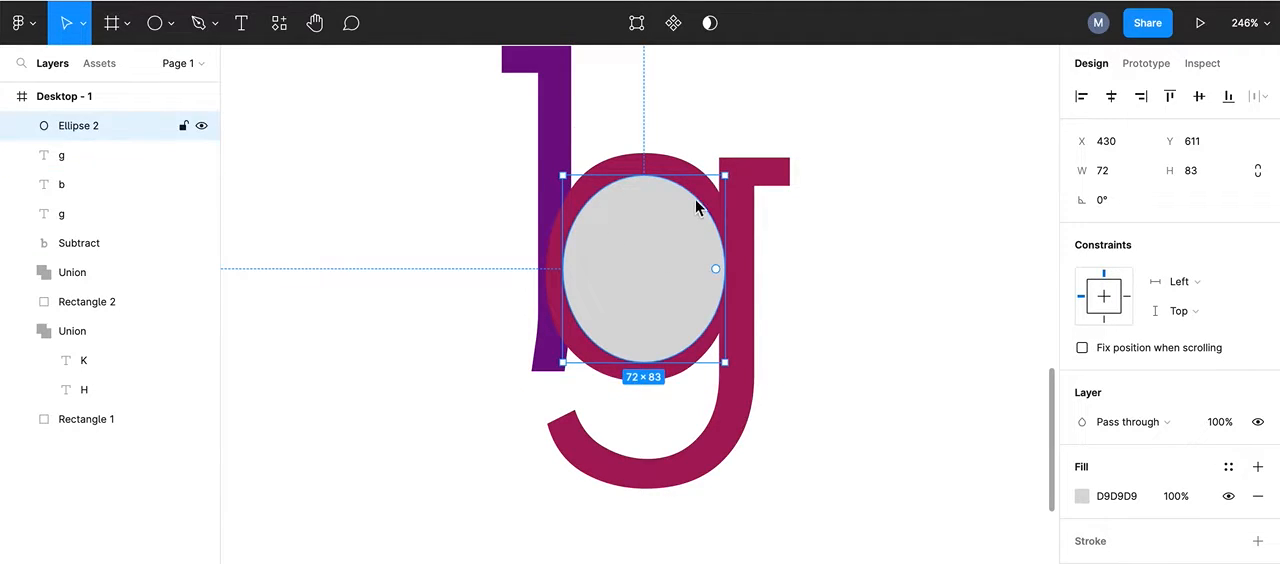
Step: Fine-tune the ellipse to 74 × 84 to hide the remaining purple sliver and even out the ring around it
scroll(722, 226, up, 1)
scroll(721, 224, up, 5)
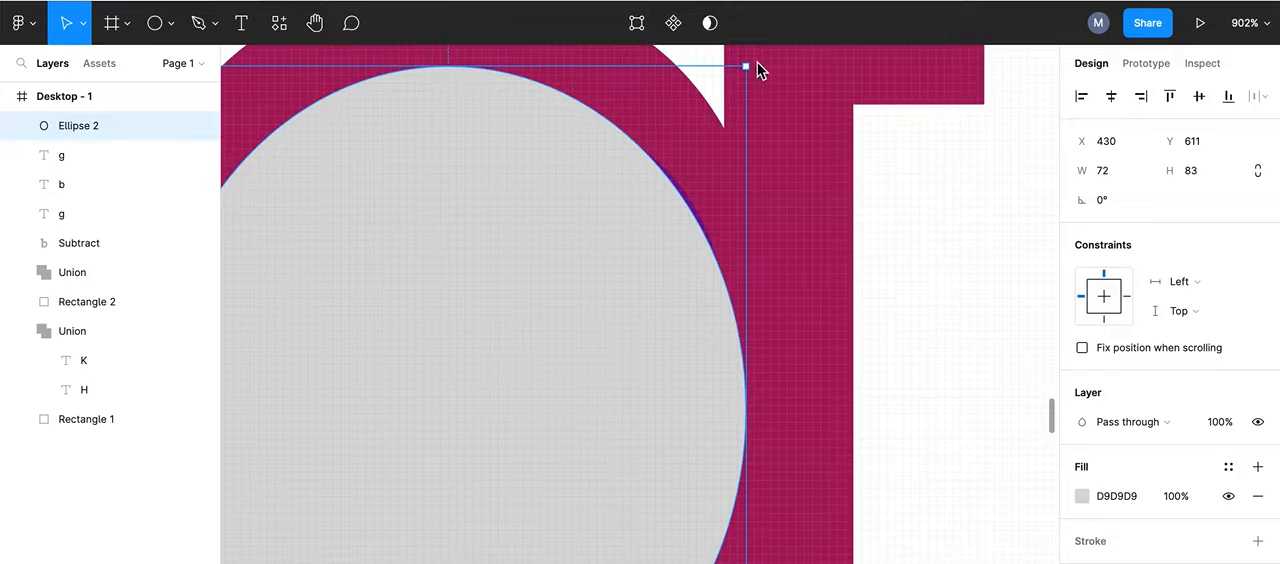
drag(746, 68, 751, 71)
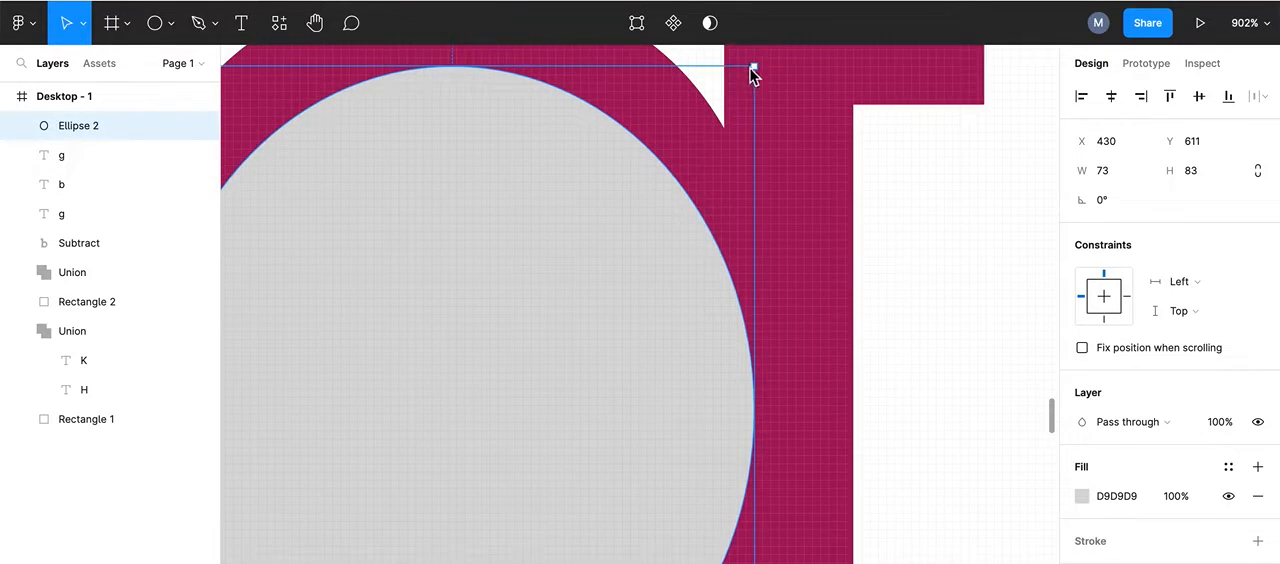
scroll(669, 212, down, 2)
scroll(669, 212, down, 1)
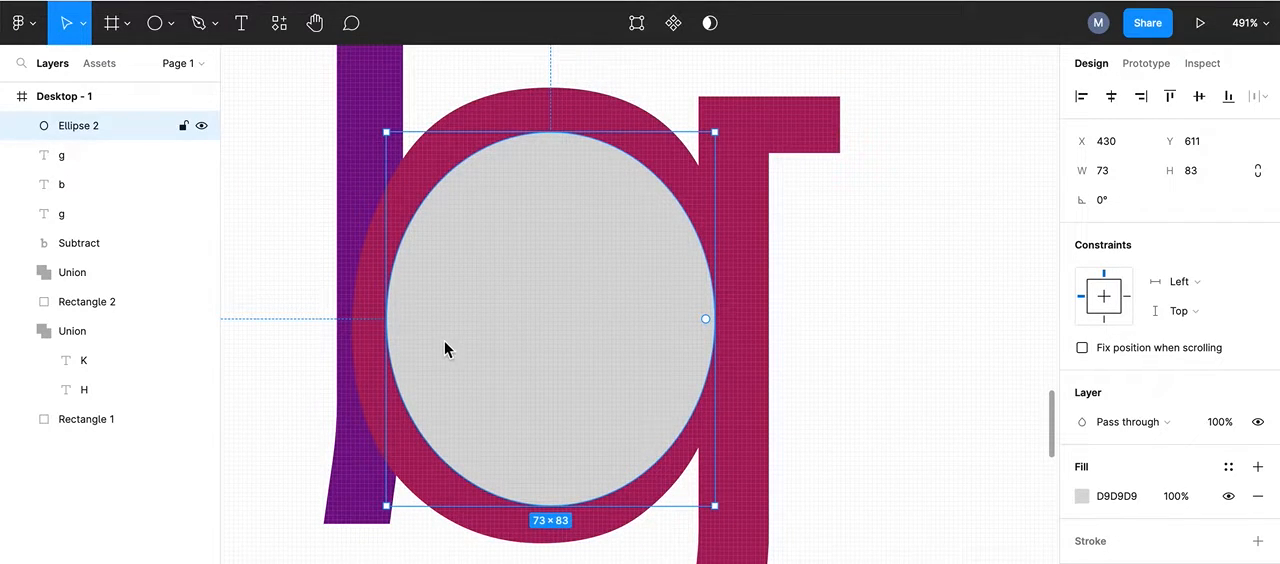
drag(387, 507, 378, 513)
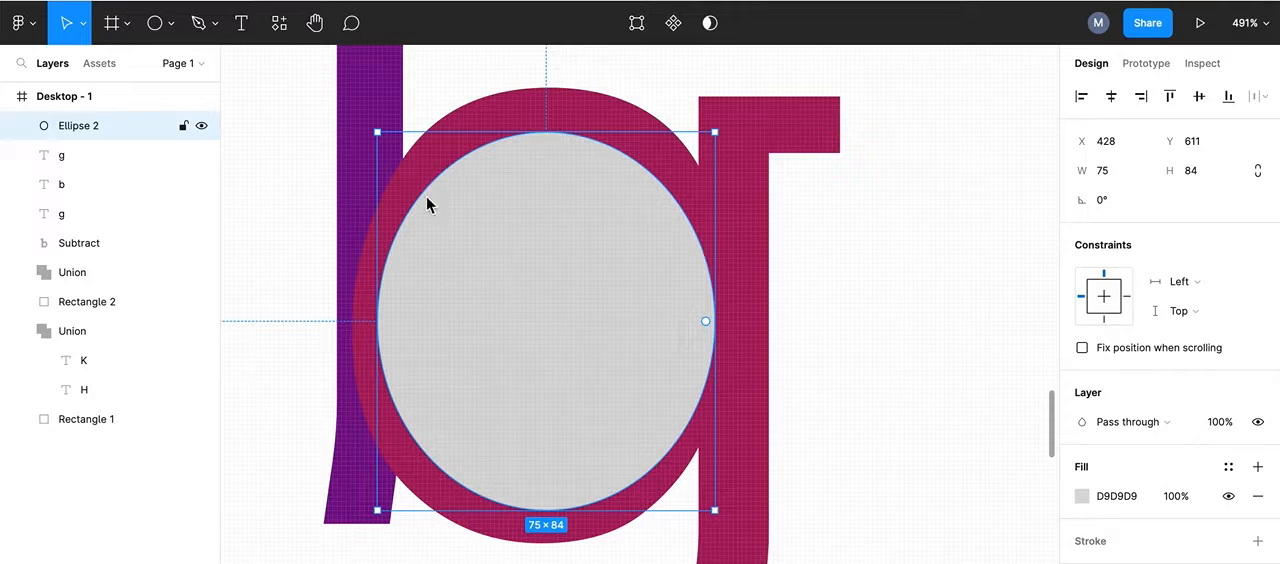
drag(377, 513, 382, 514)
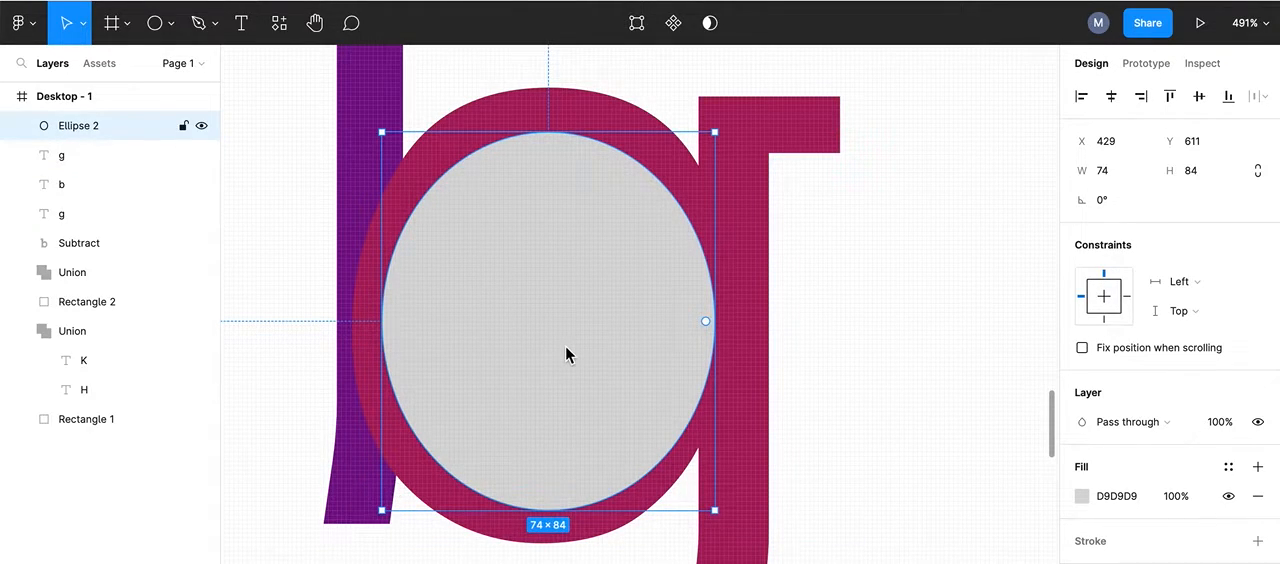
Step: Nudge the ellipse up to Y 610 to centre it vertically within the bowl
scroll(565, 348, down, 3)
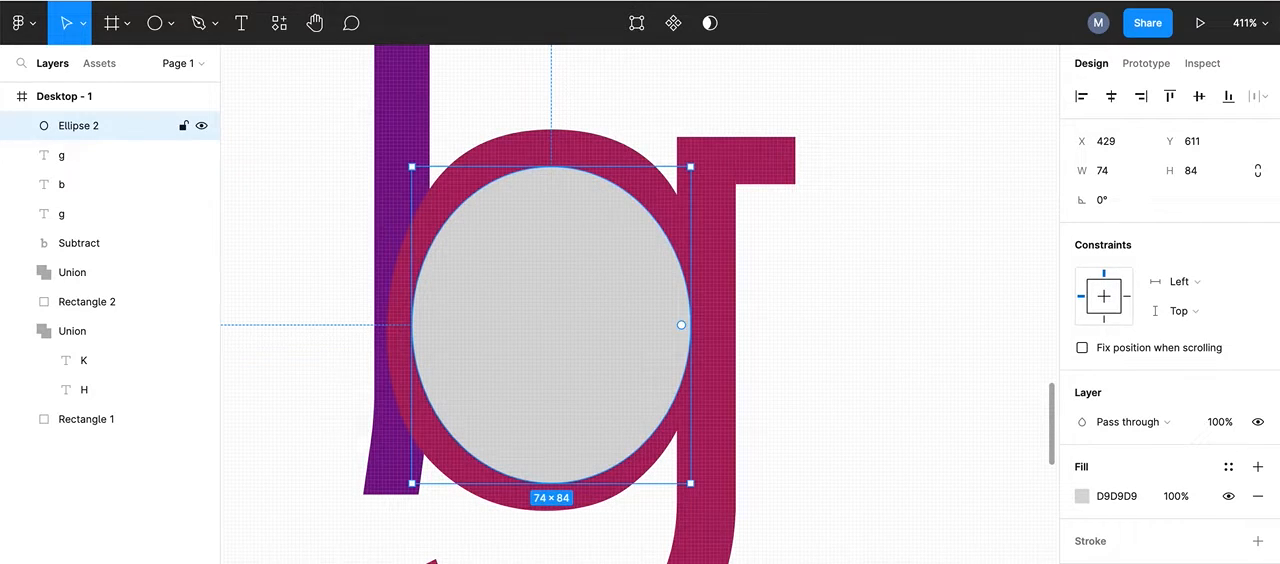
key(Up)
key(Up)
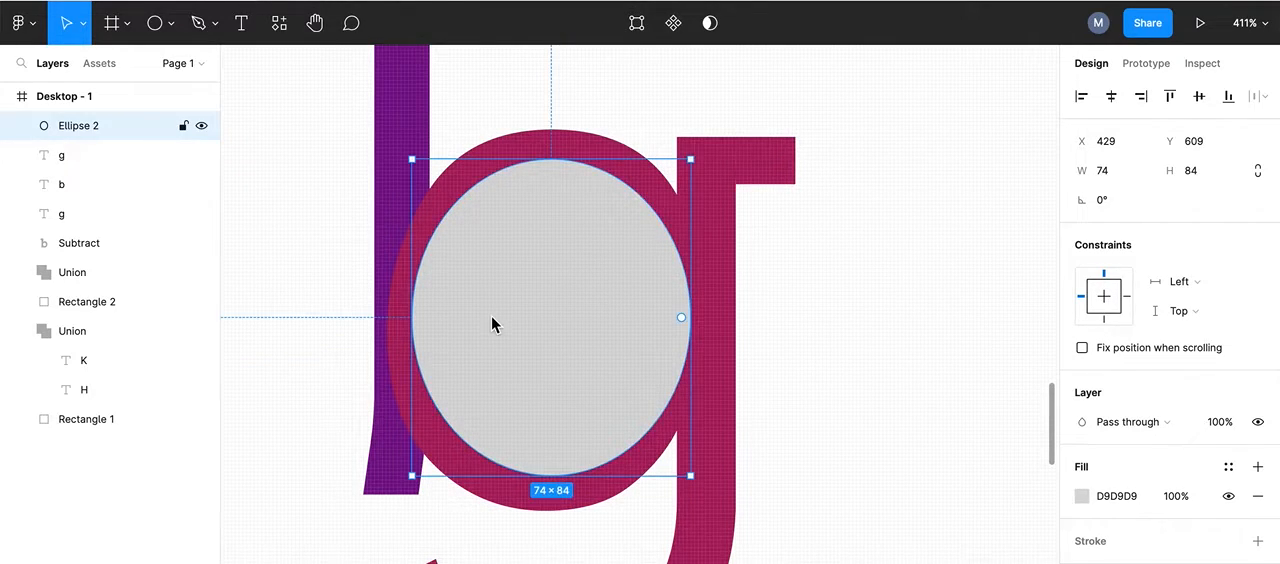
key(Down)
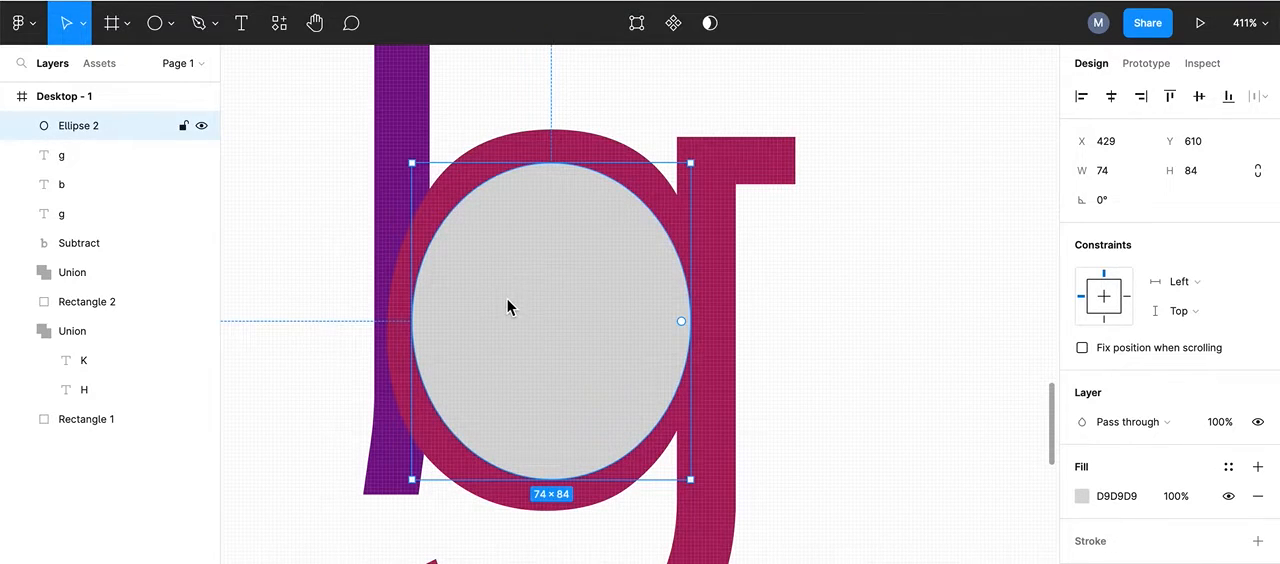
shift+click(393, 85)
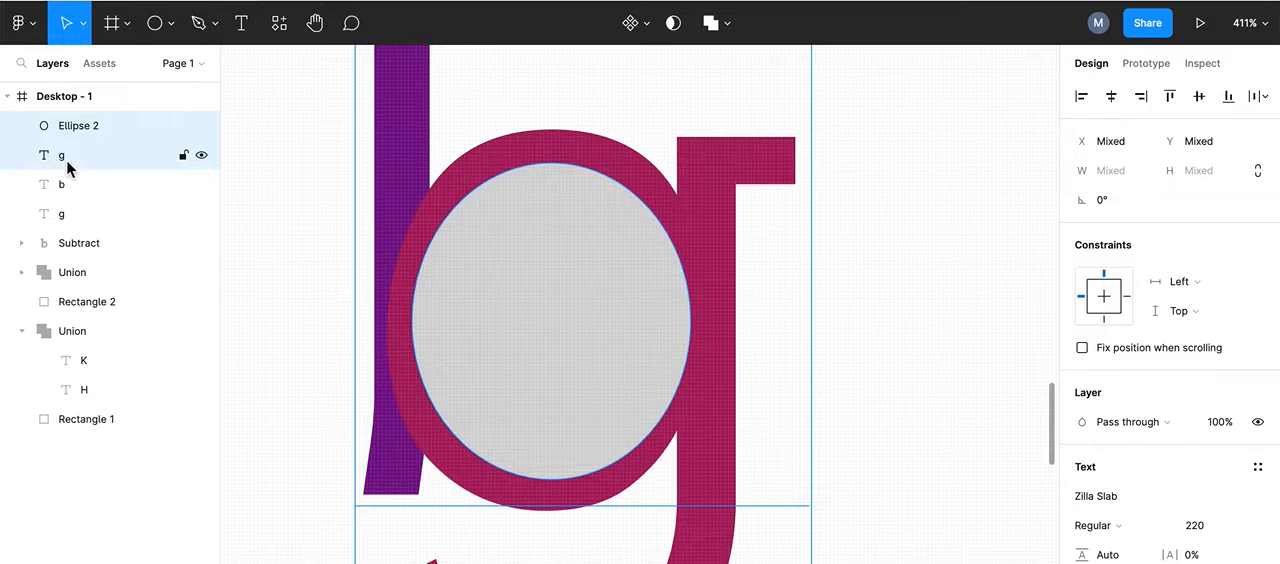
click(900, 163)
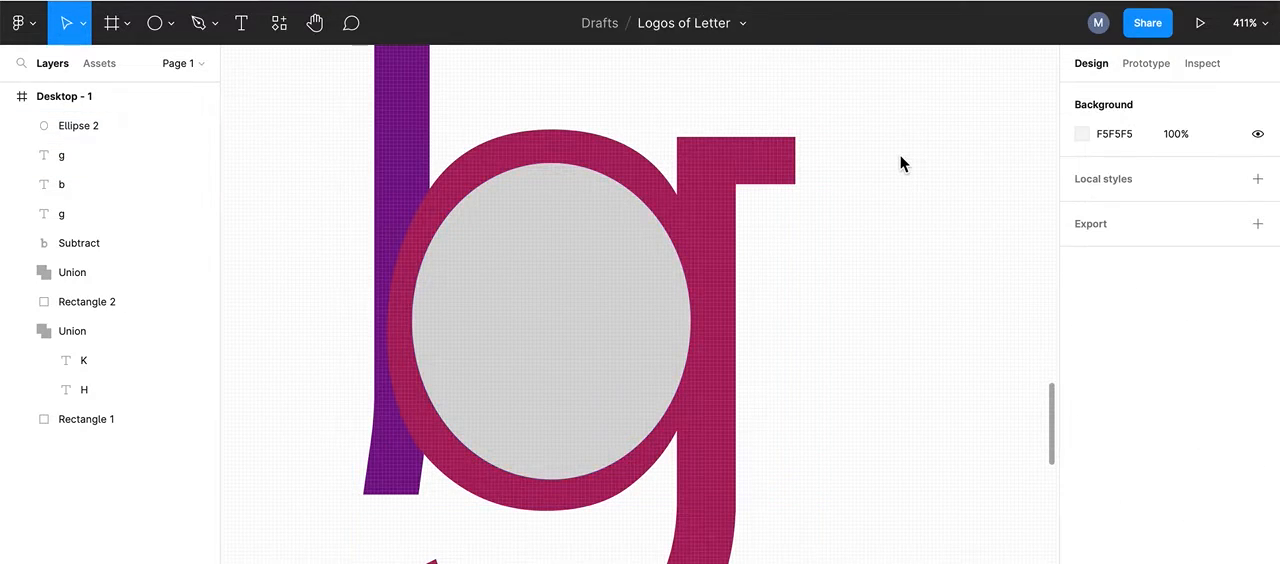
click(469, 262)
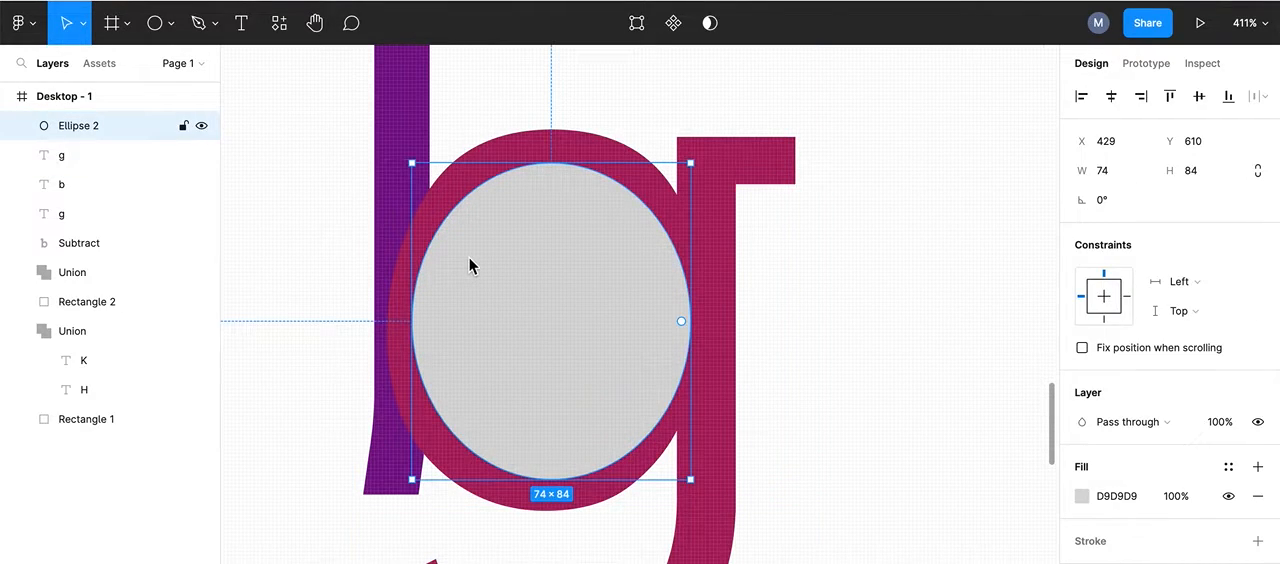
shift+click(368, 92)
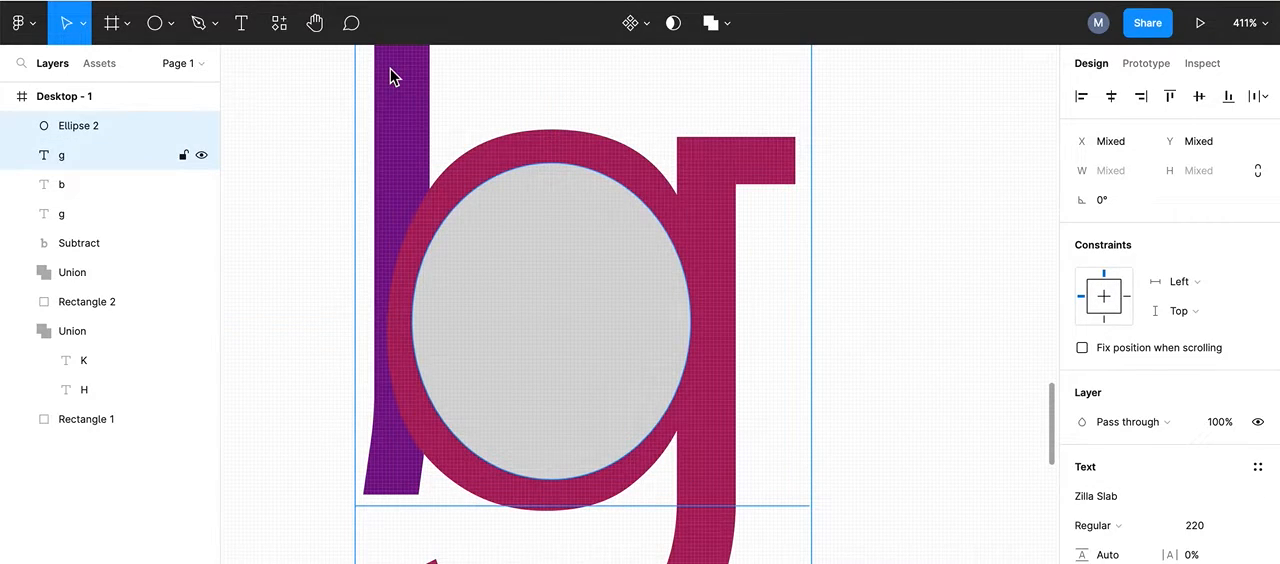
click(261, 110)
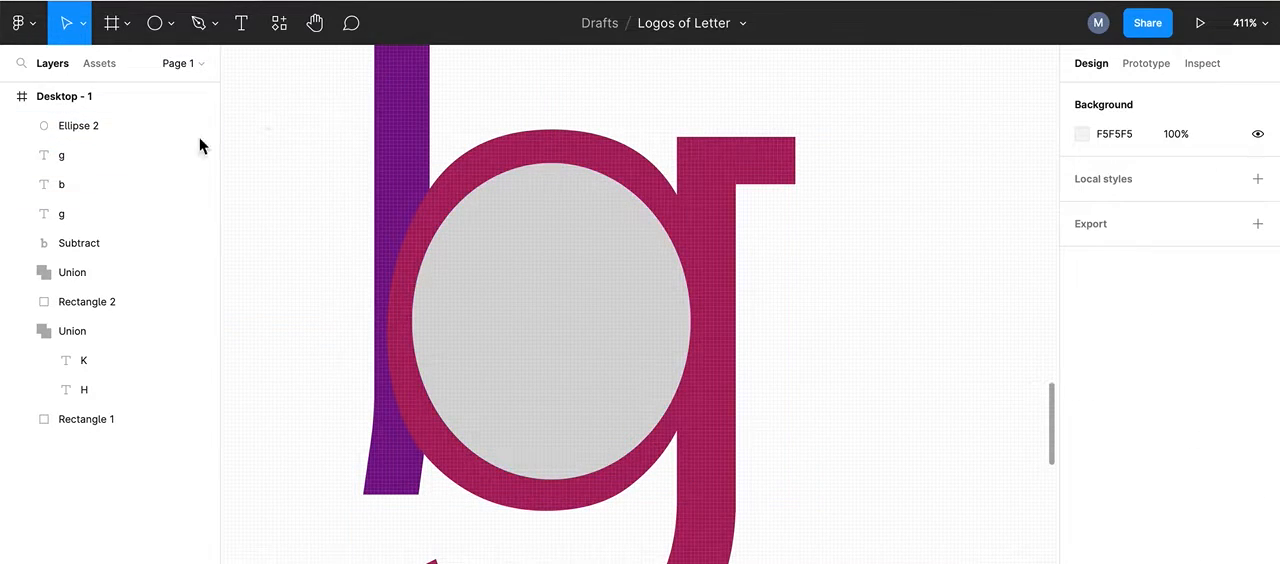
Step: Subtract Ellipse 2 from the purple b layer, leaving the g layer out of the operation
click(59, 188)
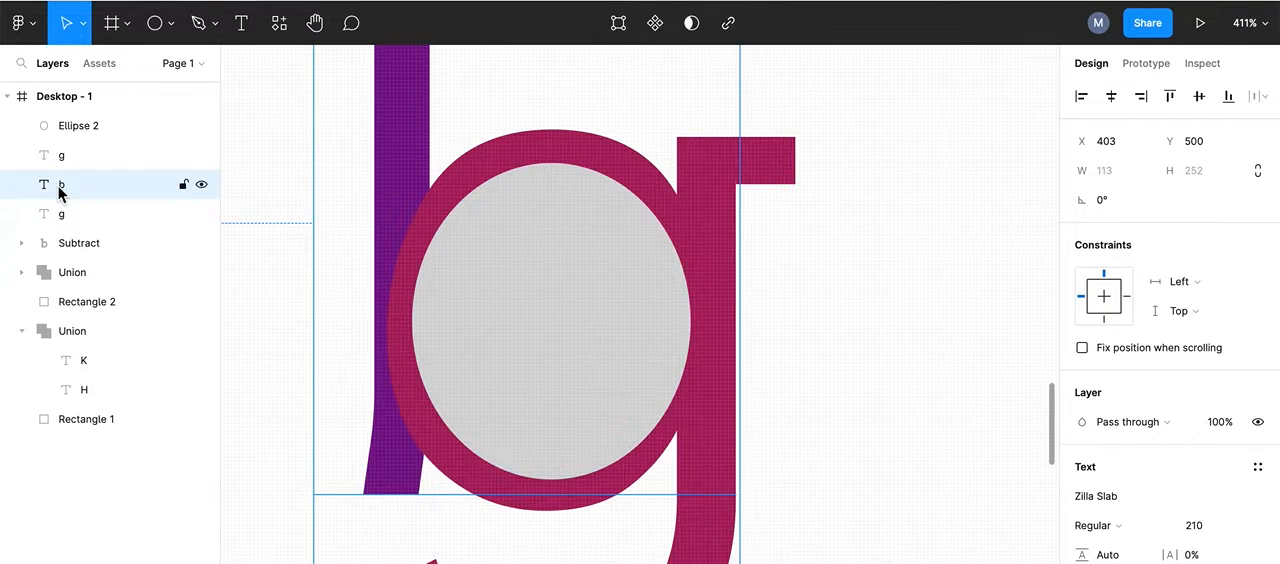
shift+click(86, 126)
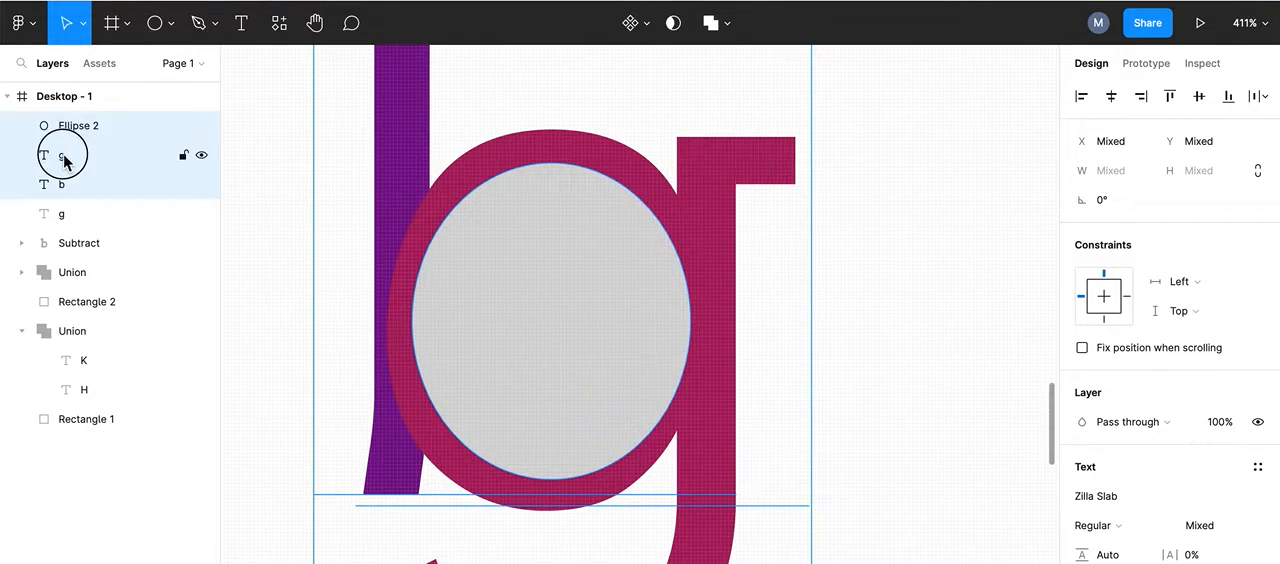
shift+click(64, 161)
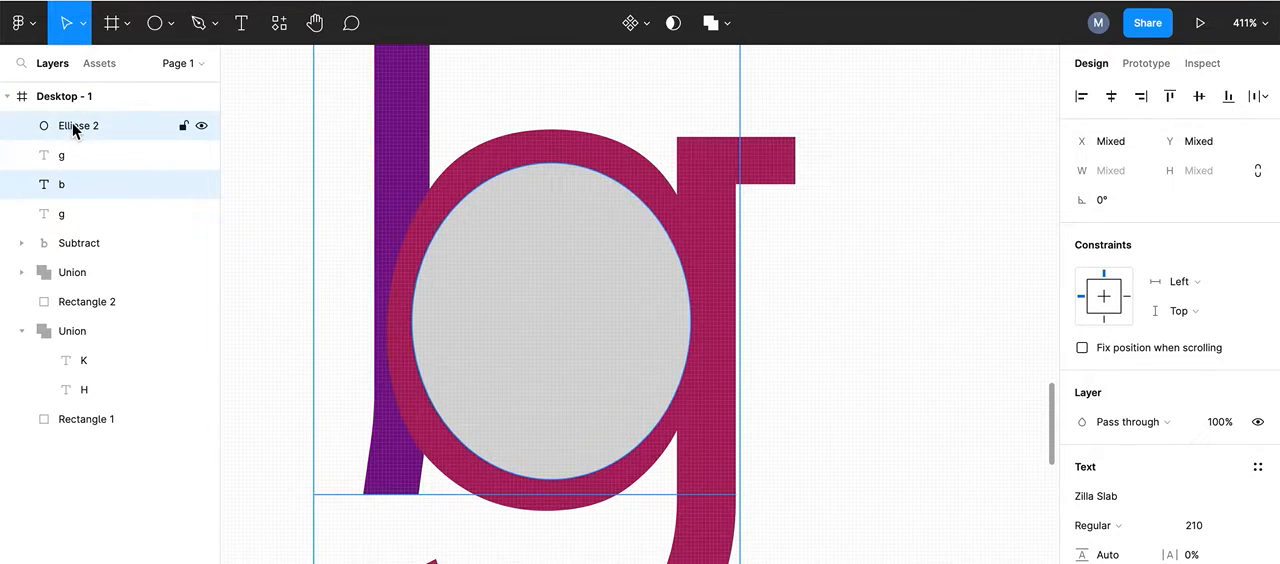
shift+click(55, 157)
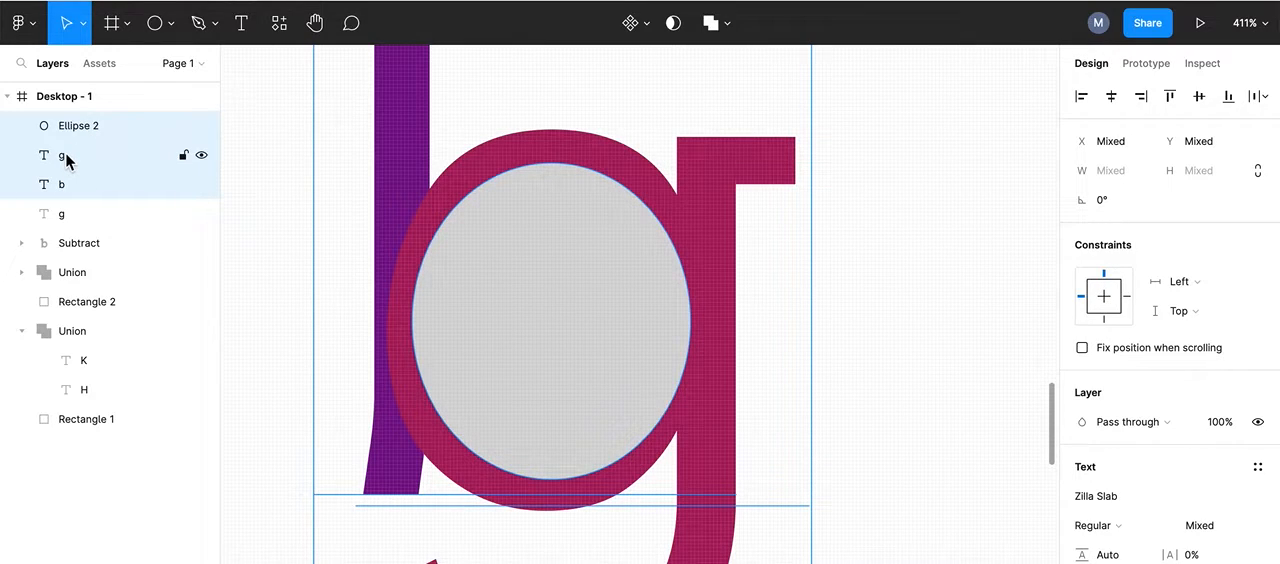
shift+click(66, 160)
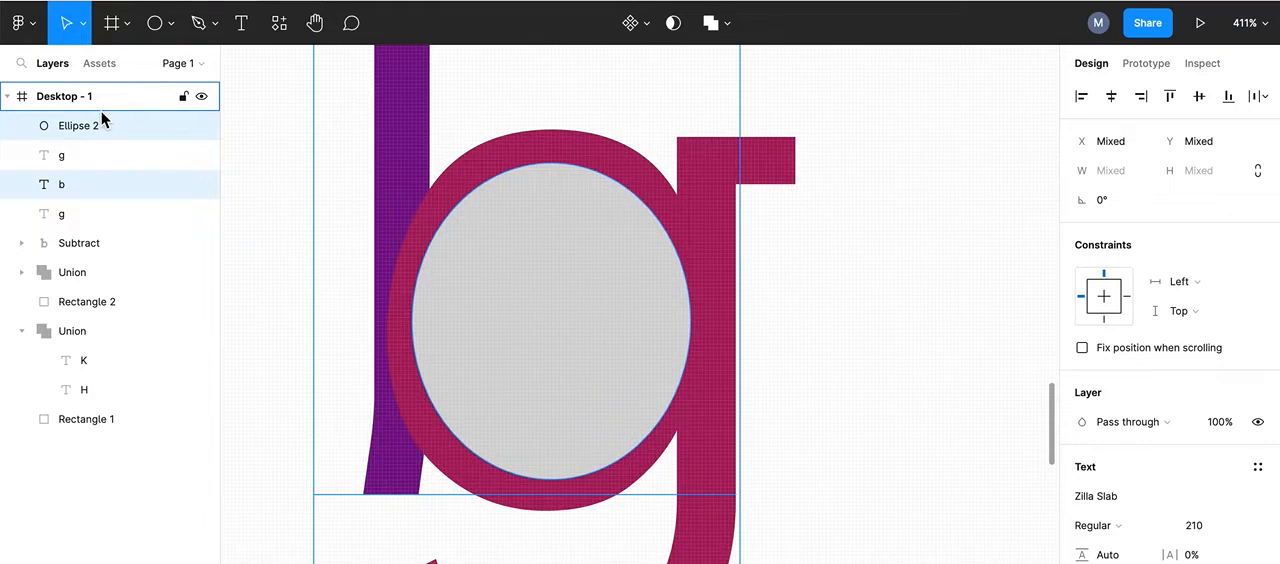
click(729, 32)
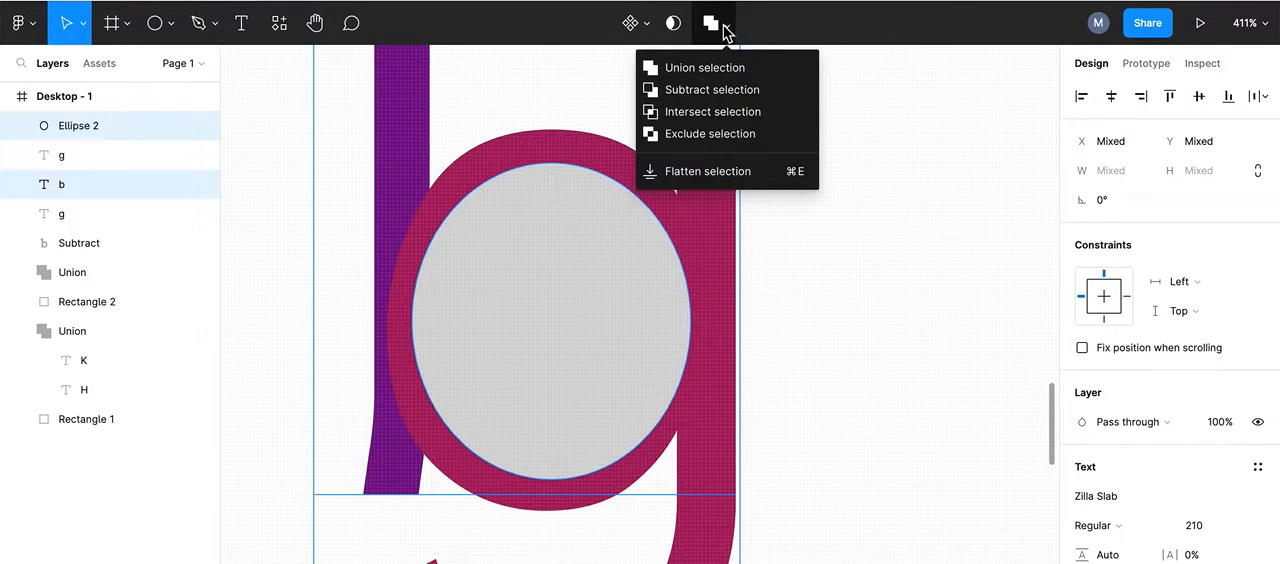
click(681, 92)
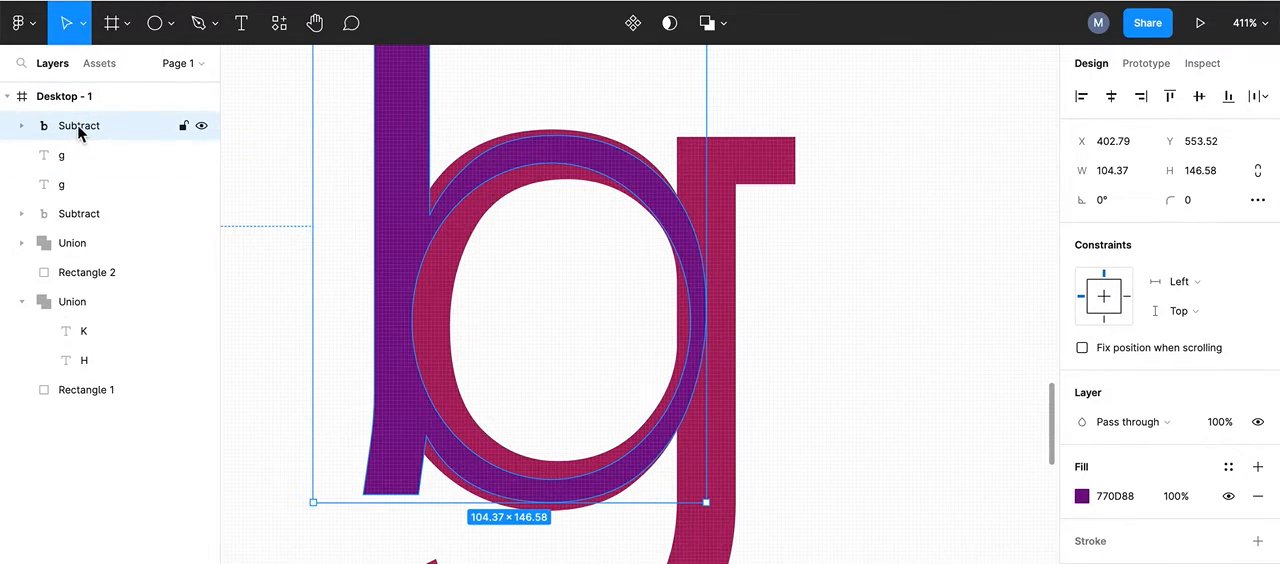
Step: Move the newly subtracted b beneath both g layers and the older Subtract layer, directly above Union, and deselect it
drag(80, 133, 63, 226)
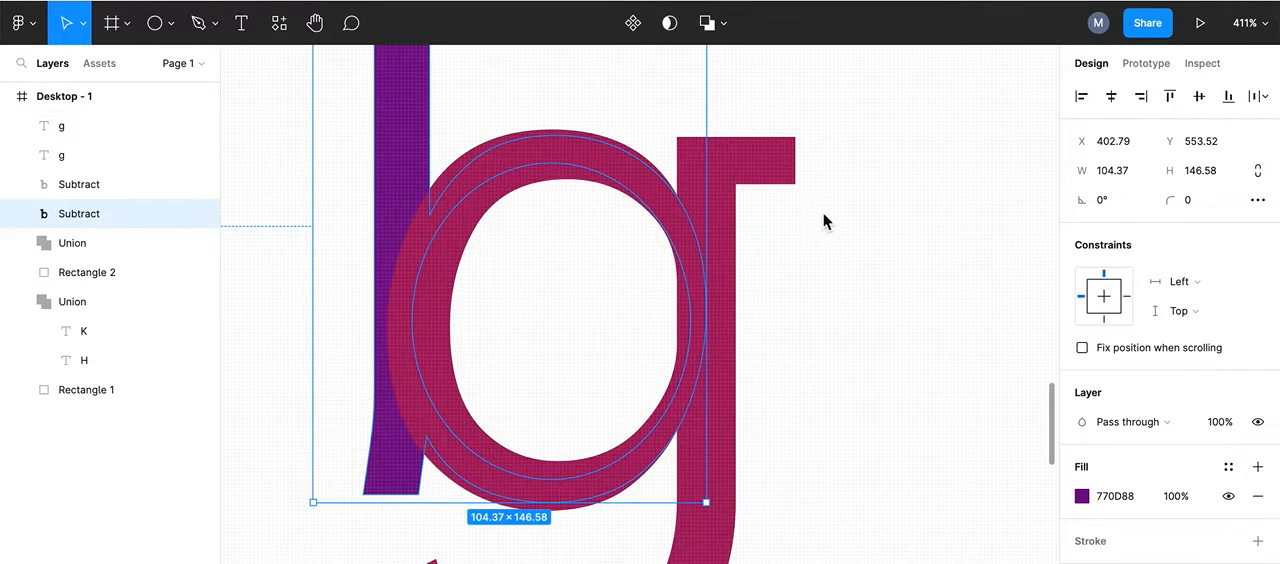
scroll(823, 221, down, 5)
scroll(823, 221, down, 2)
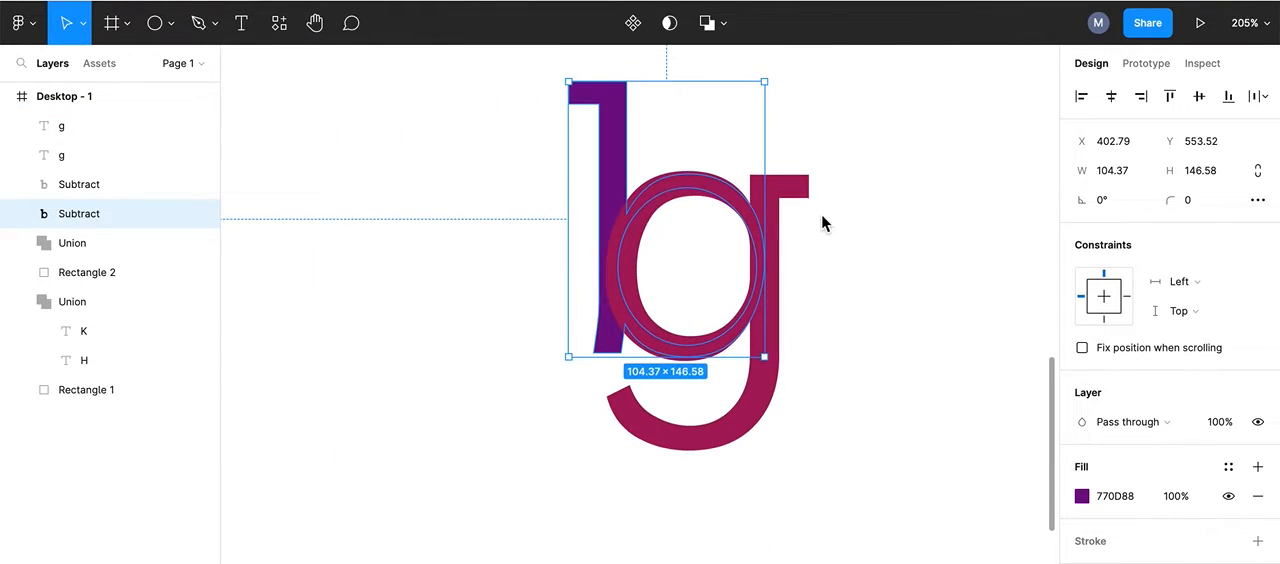
scroll(851, 214, down, 2)
scroll(892, 231, down, 8)
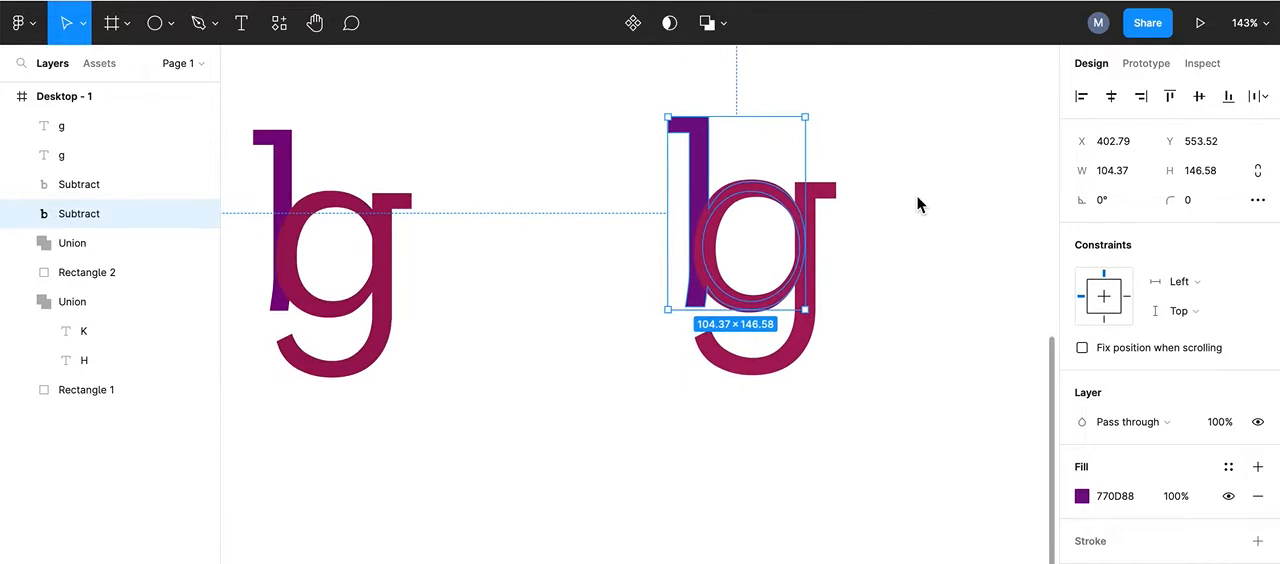
click(918, 240)
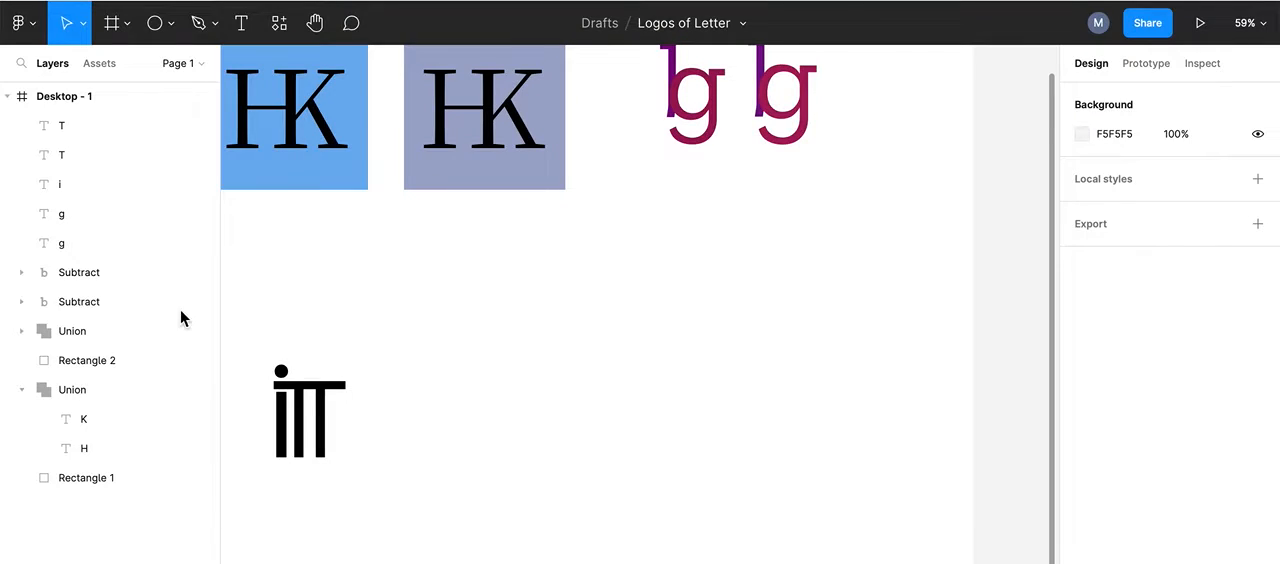
Step: Add the text "ITT" beside the black iTT ligature and enlarge its box to 464 × 245 so the letters fit on one line
click(247, 27)
drag(463, 306, 598, 393)
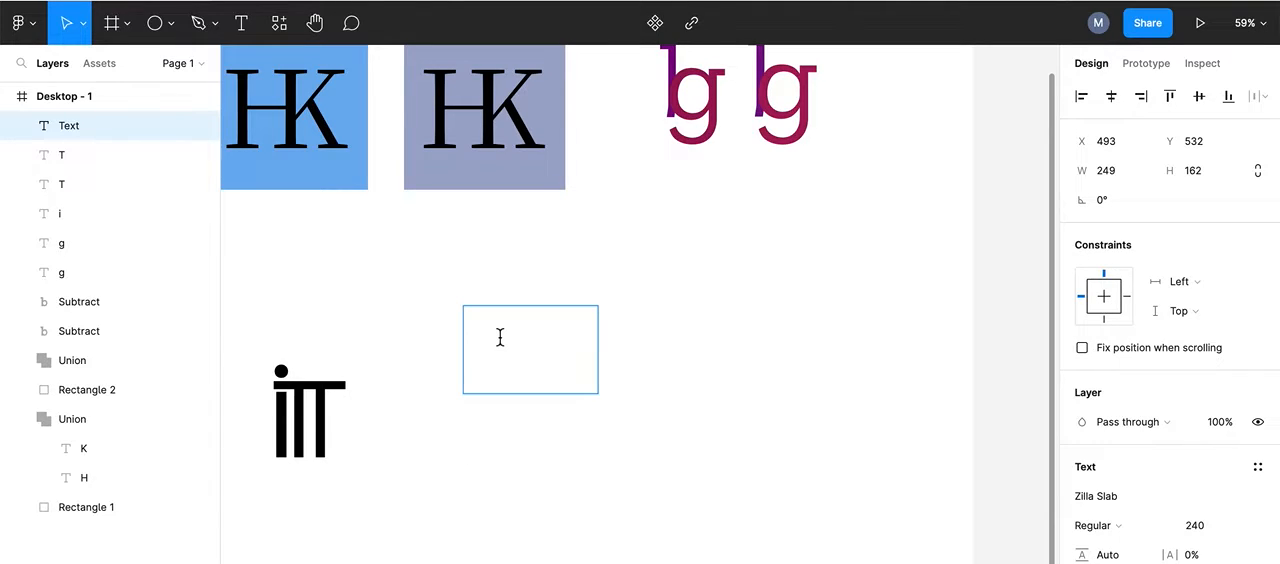
text(ITT)
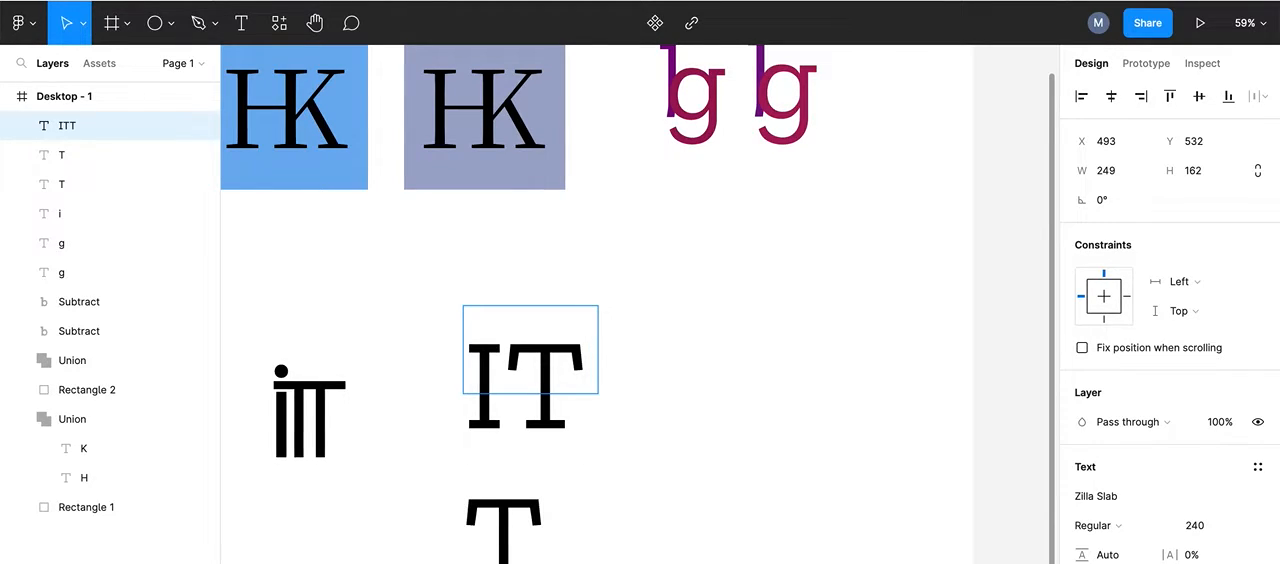
key(Escape)
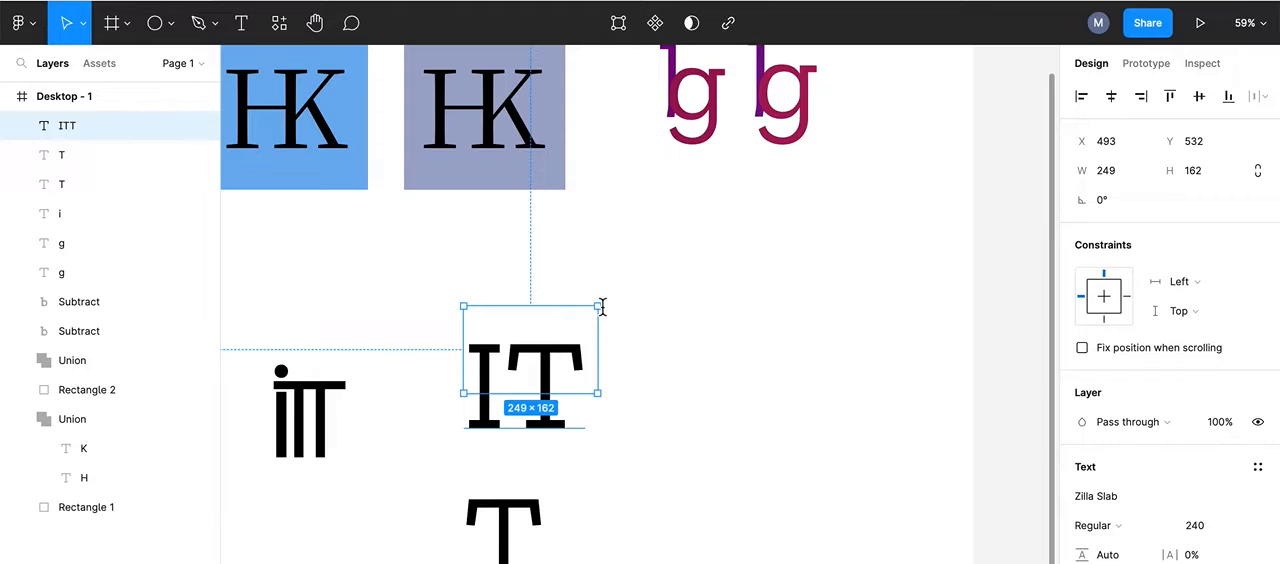
drag(600, 306, 706, 357)
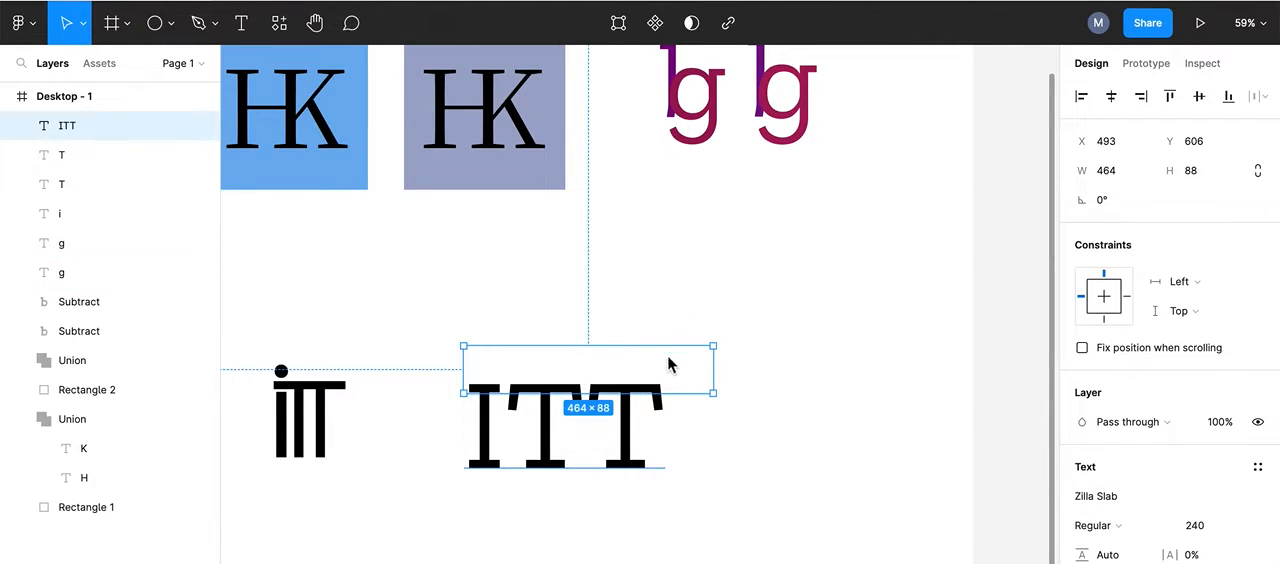
drag(716, 392, 712, 485)
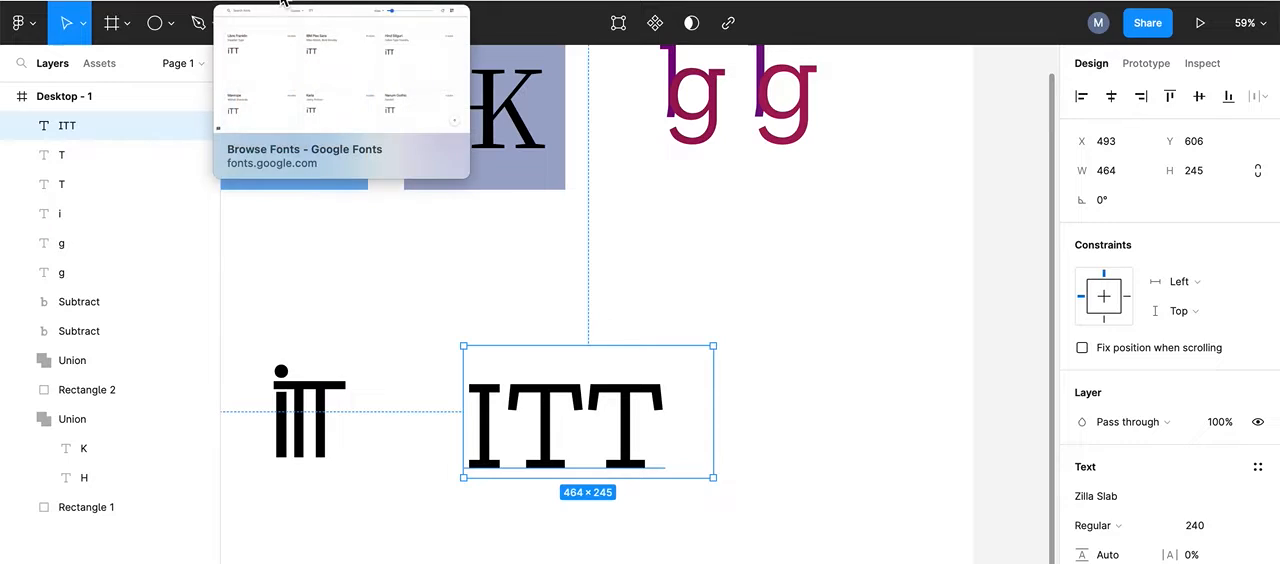
Step: Switch to Google Fonts, compare the iTT preview across the sans-serif fonts for shapes that suit a ligature, and return to Figma
click(283, 3)
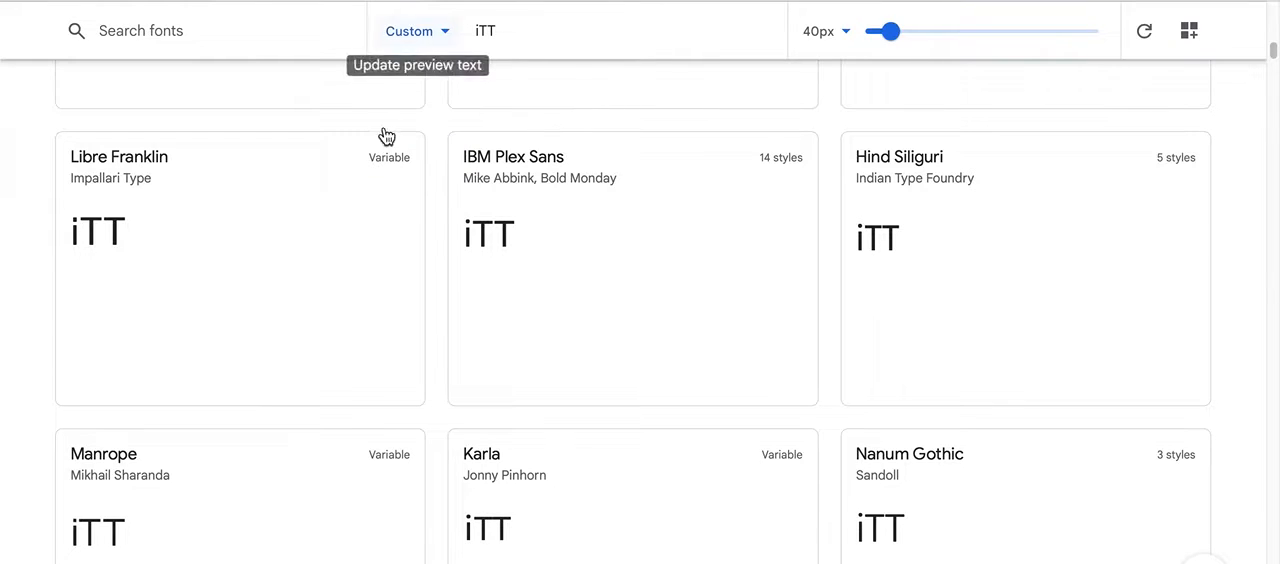
scroll(494, 306, up, 10)
scroll(497, 306, down, 12)
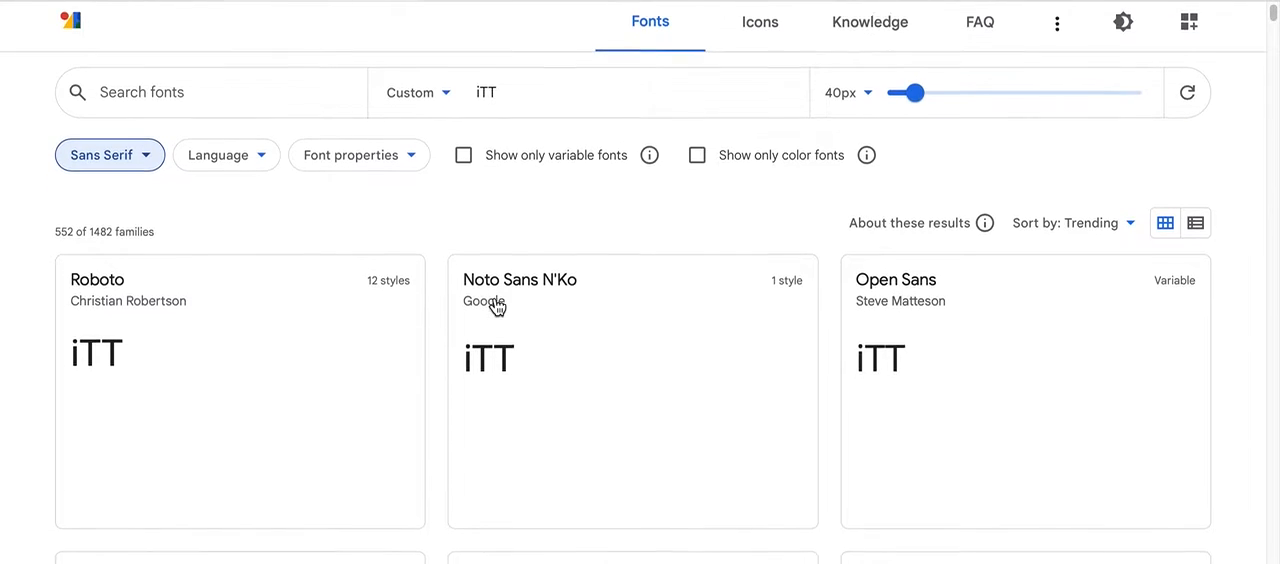
scroll(497, 306, down, 3)
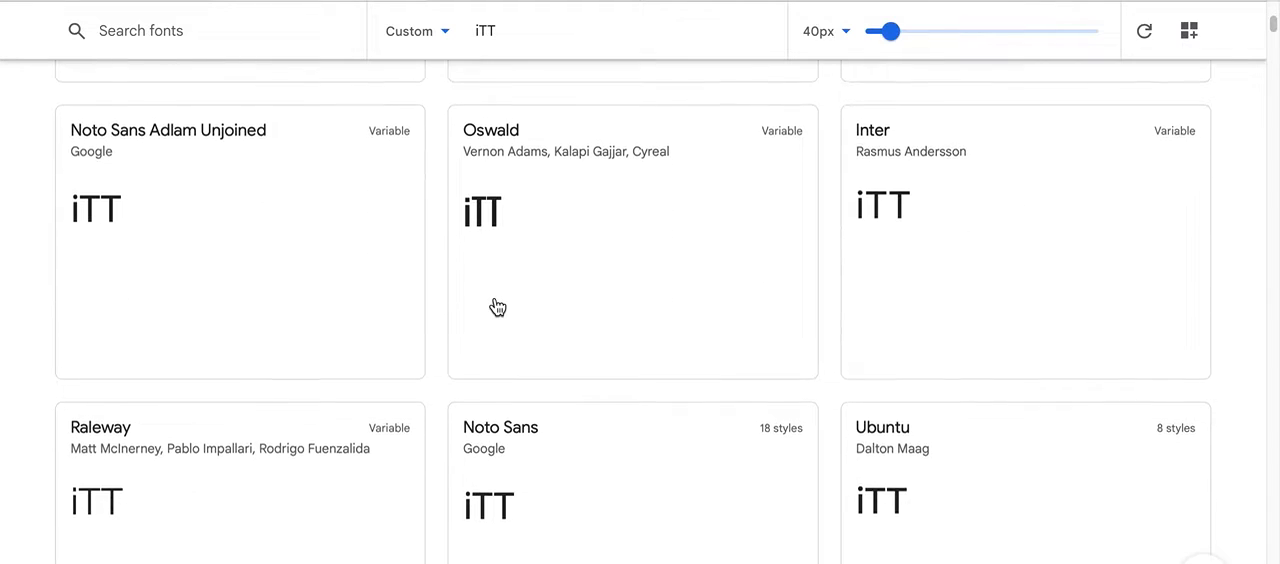
scroll(497, 306, down, 6)
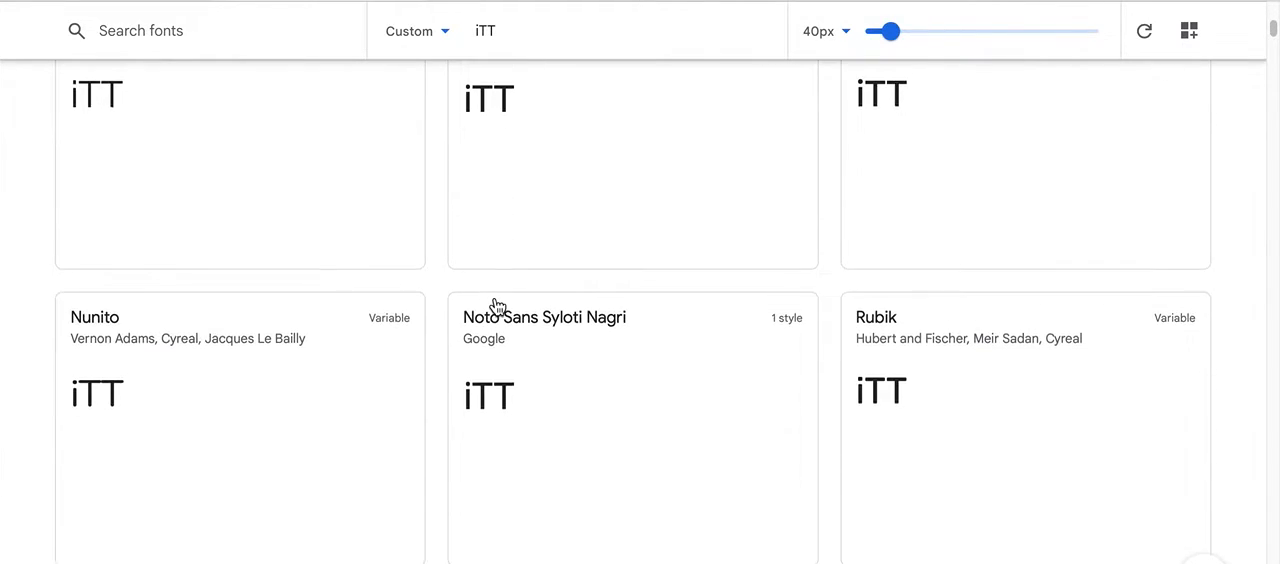
scroll(497, 306, down, 5)
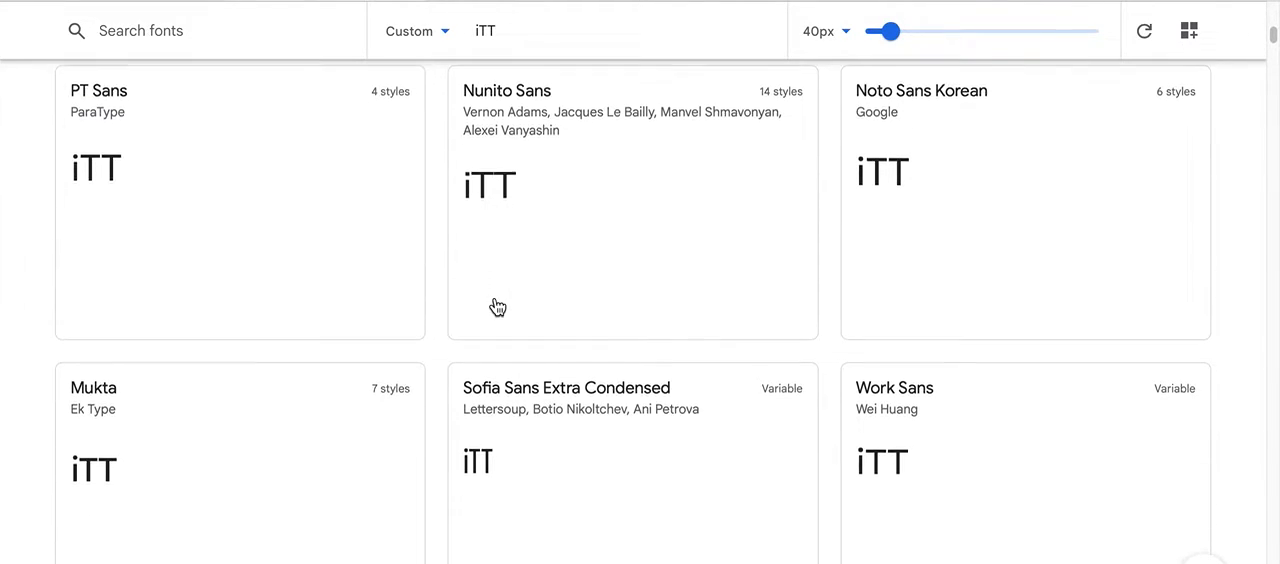
scroll(497, 306, down, 6)
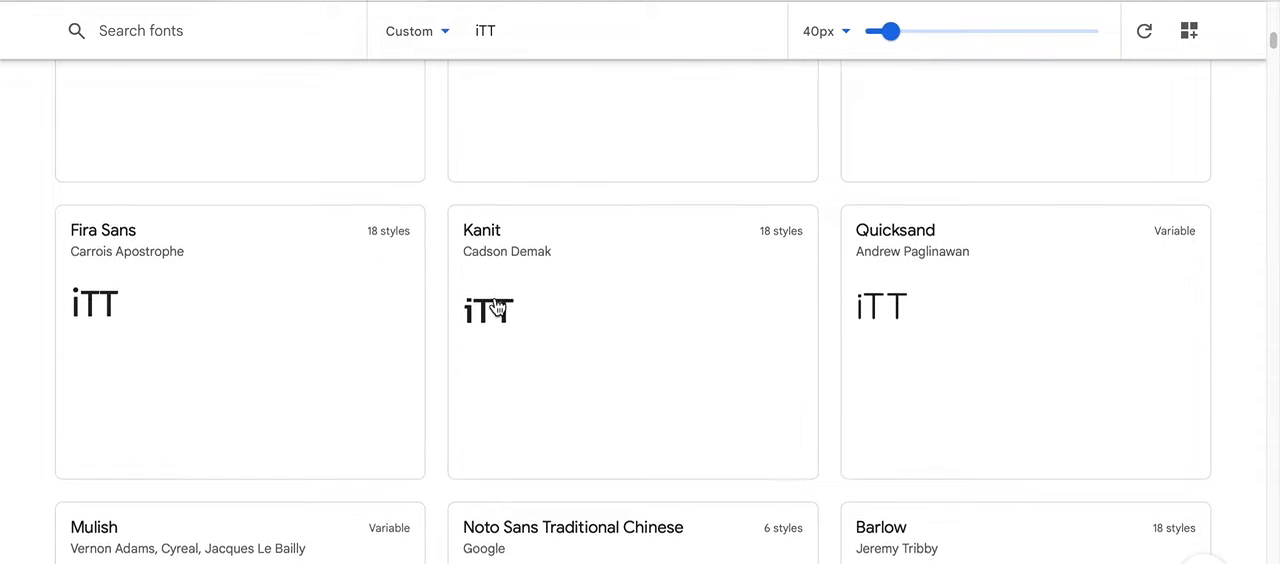
scroll(497, 306, down, 5)
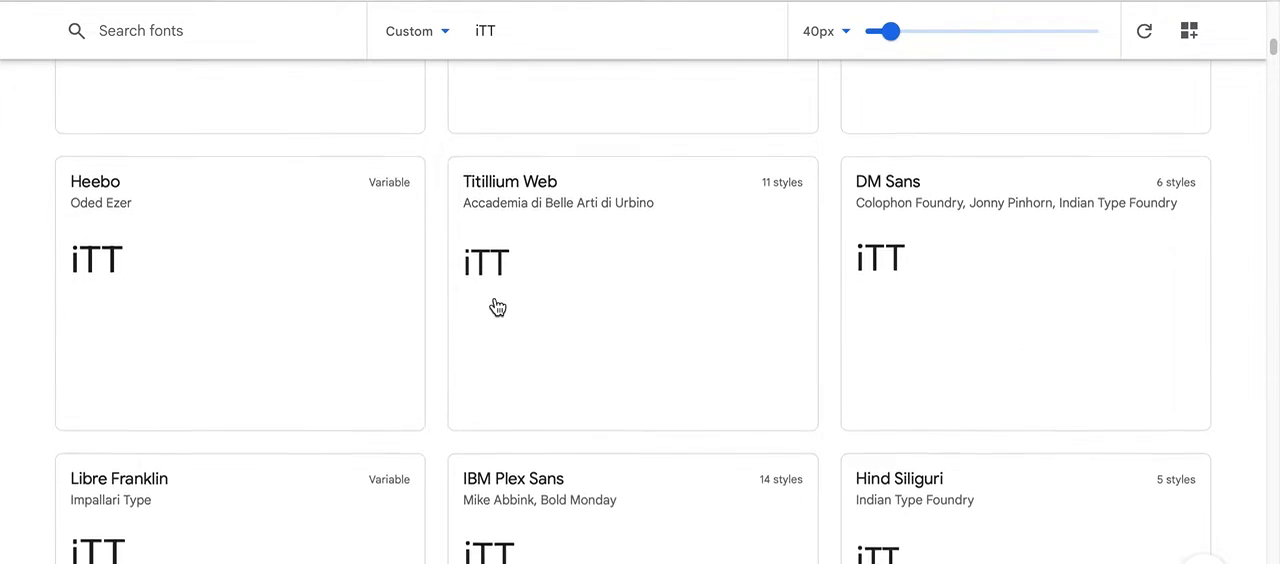
scroll(497, 306, down, 5)
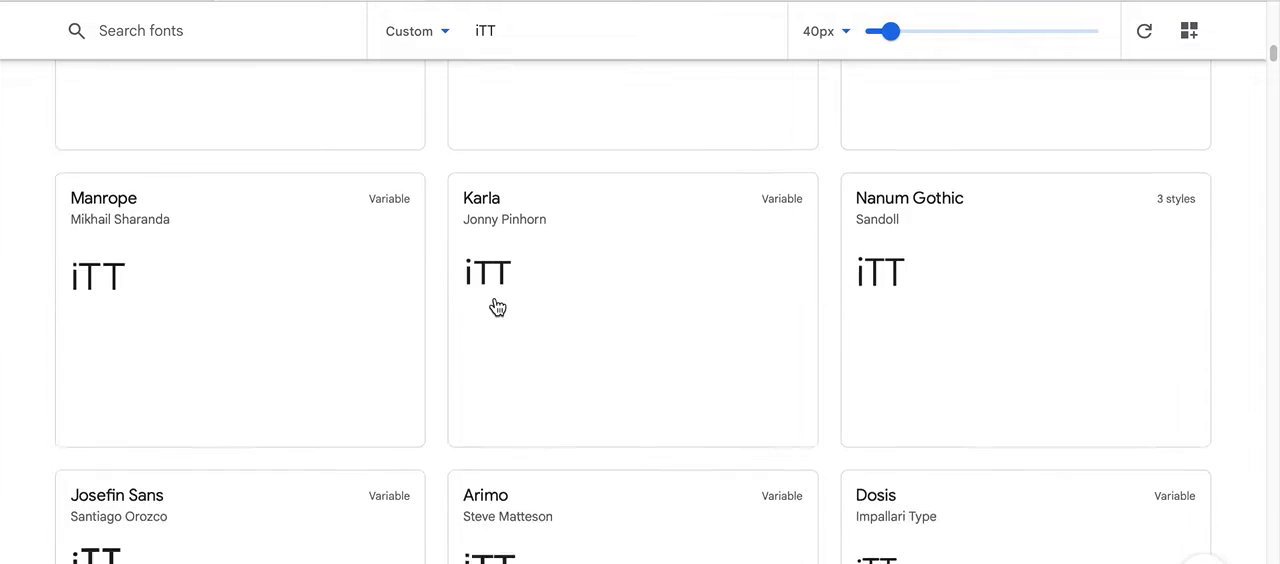
scroll(497, 306, down, 5)
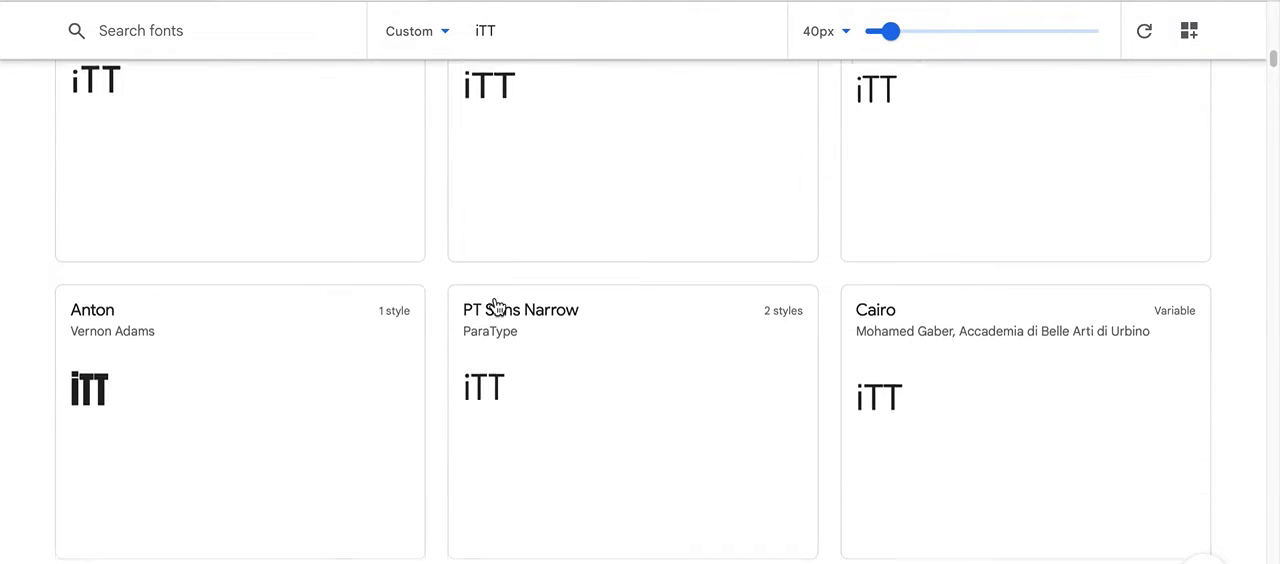
scroll(497, 306, down, 5)
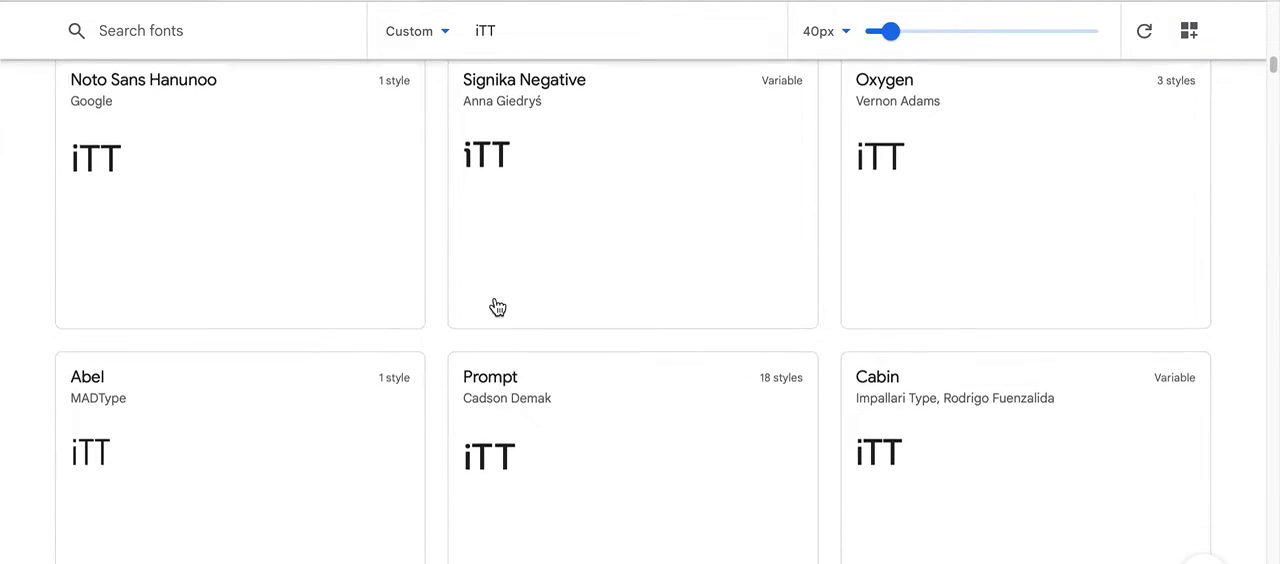
scroll(497, 306, down, 1)
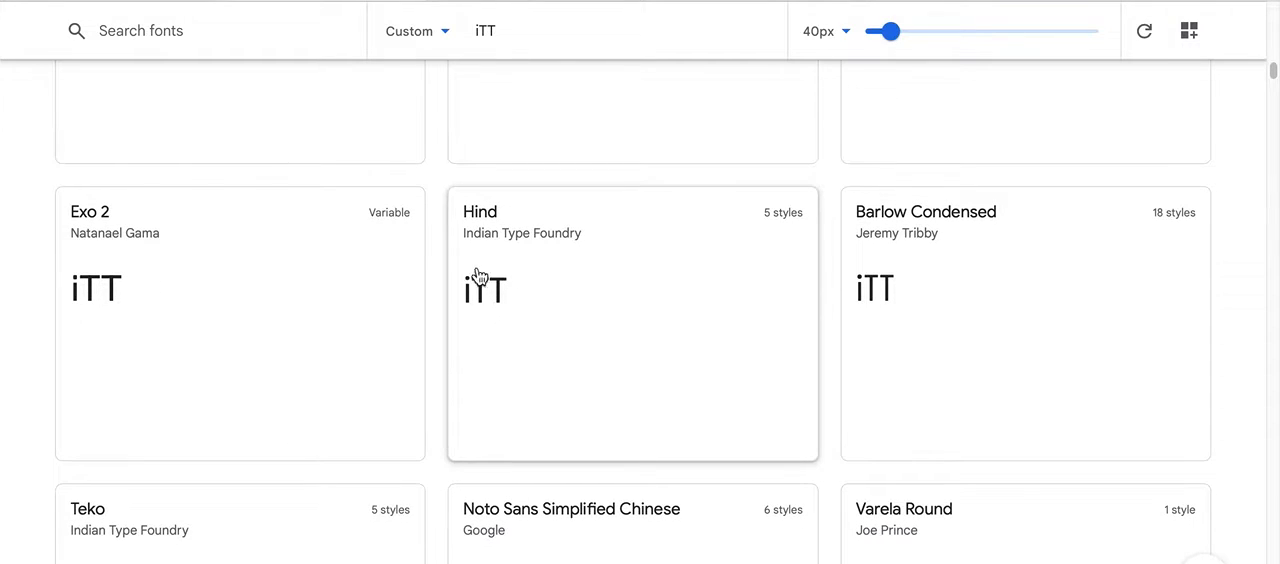
scroll(480, 238, down, 1)
scroll(480, 238, down, 2)
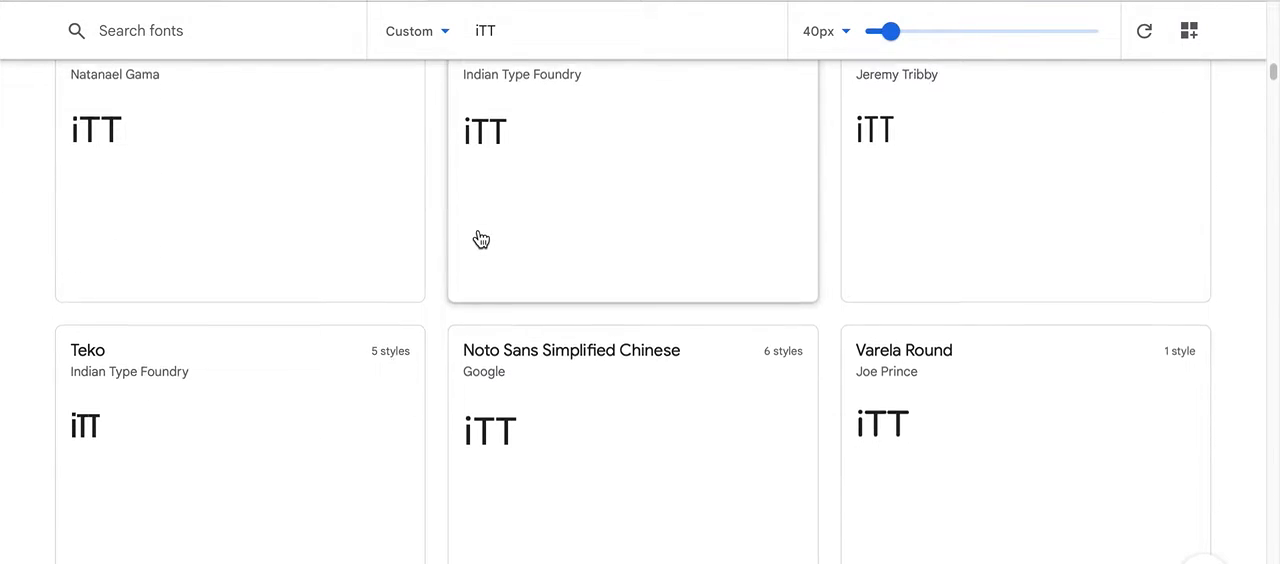
scroll(480, 238, up, 3)
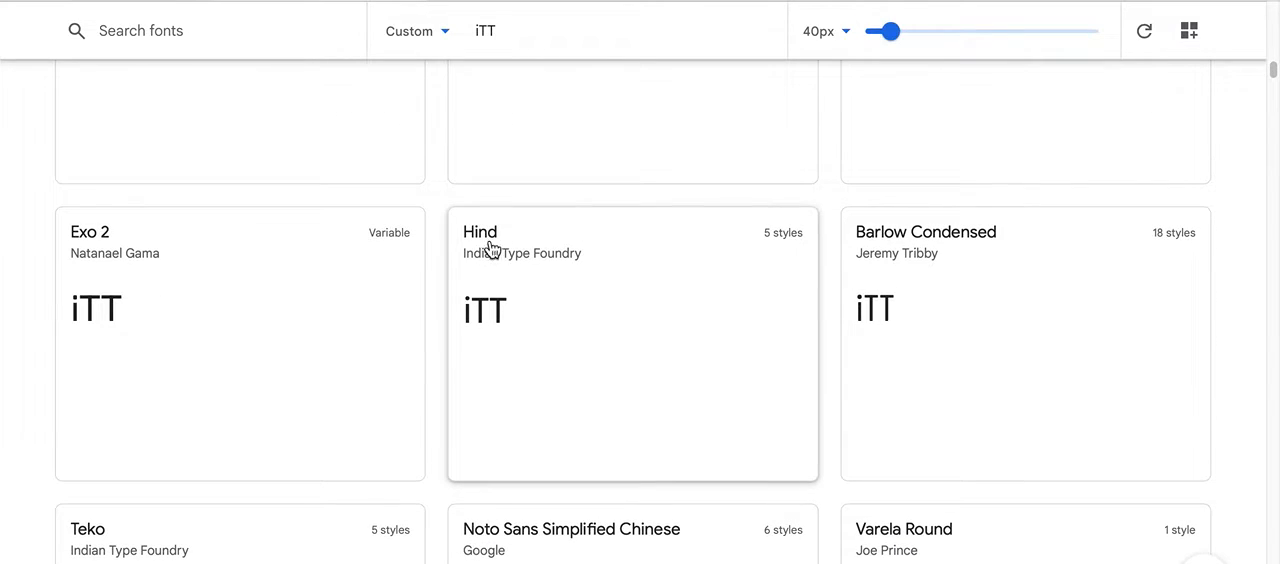
click(96, 1)
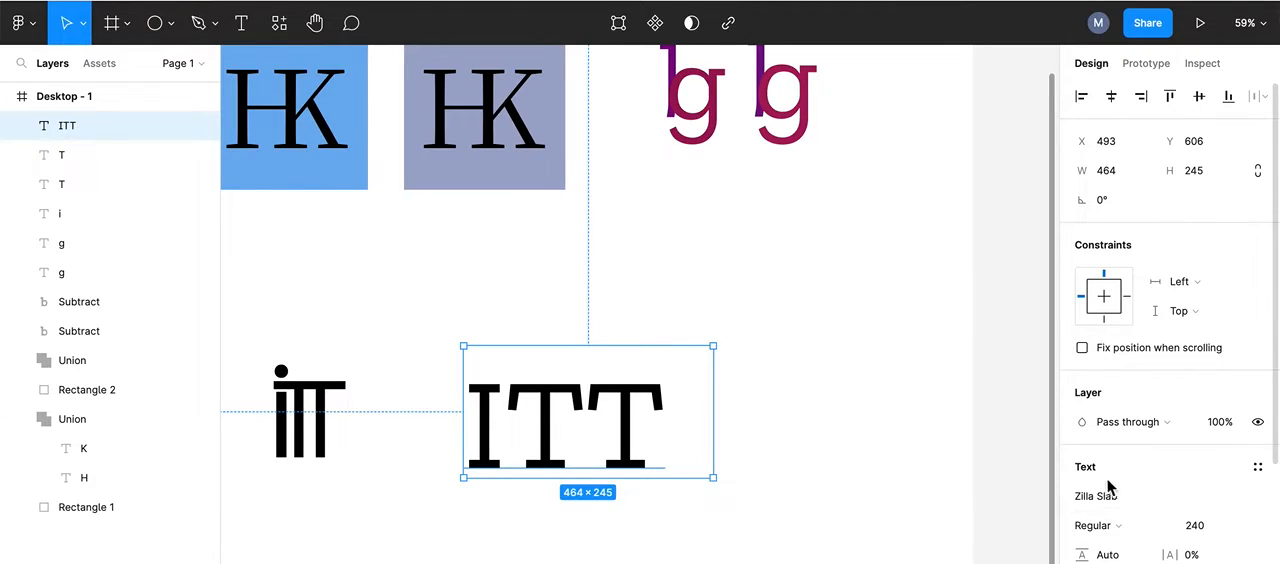
Step: Change the ITT text's font to Hind Siliguri and shrink its text box to fit the letters
click(1260, 500)
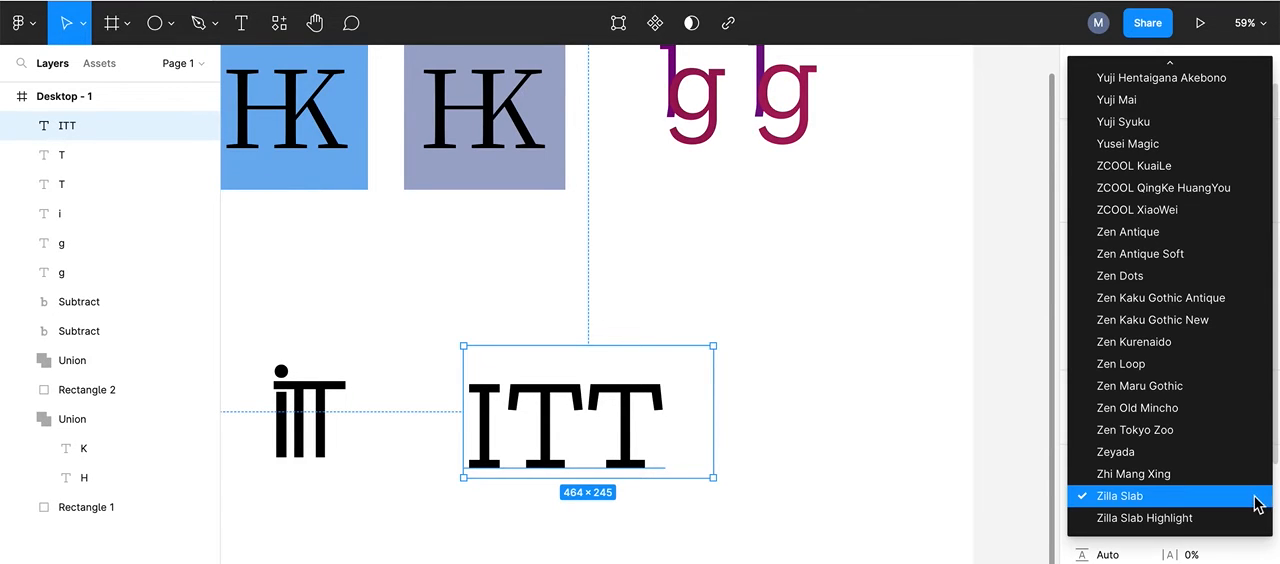
text(hind)
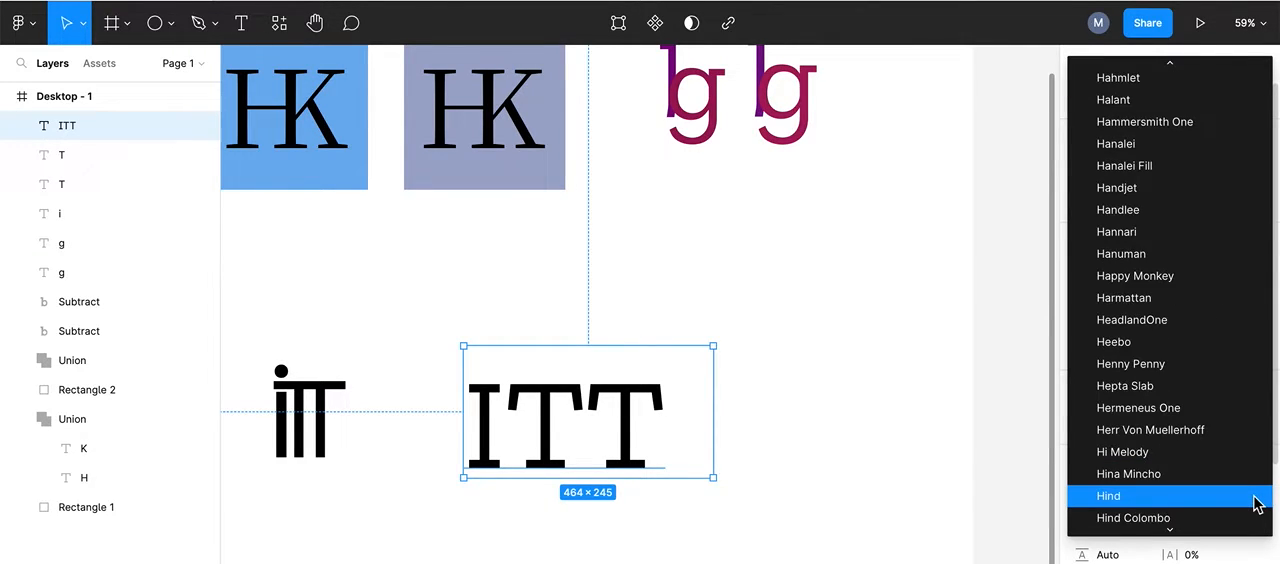
key(Up)
scroll(1230, 489, down, 3)
scroll(1229, 487, down, 1)
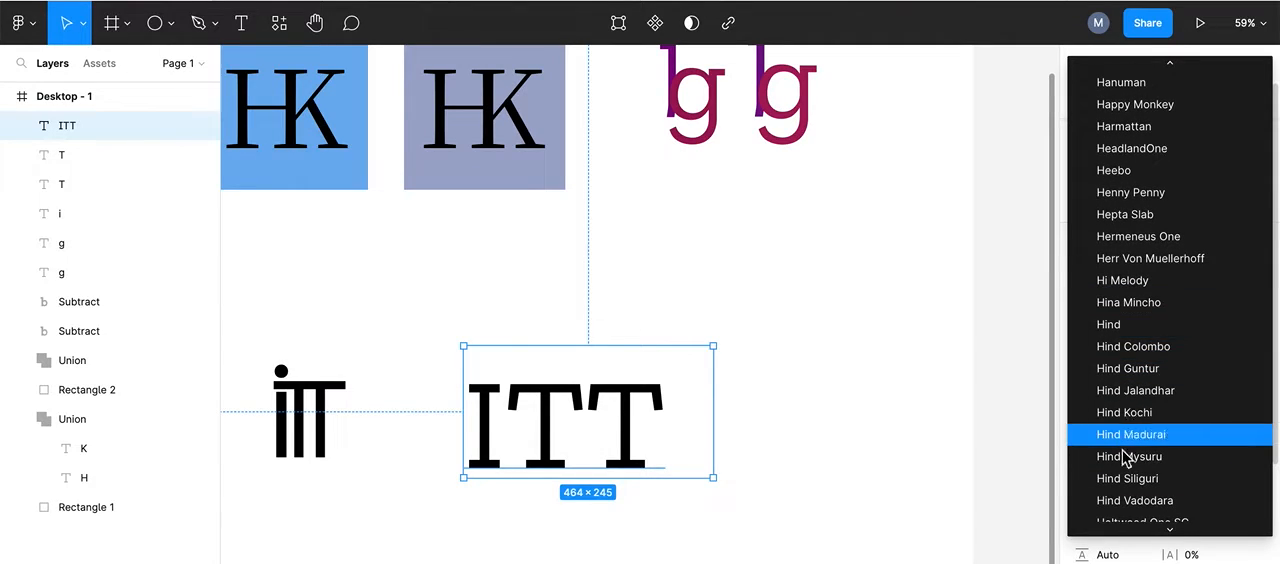
click(1130, 480)
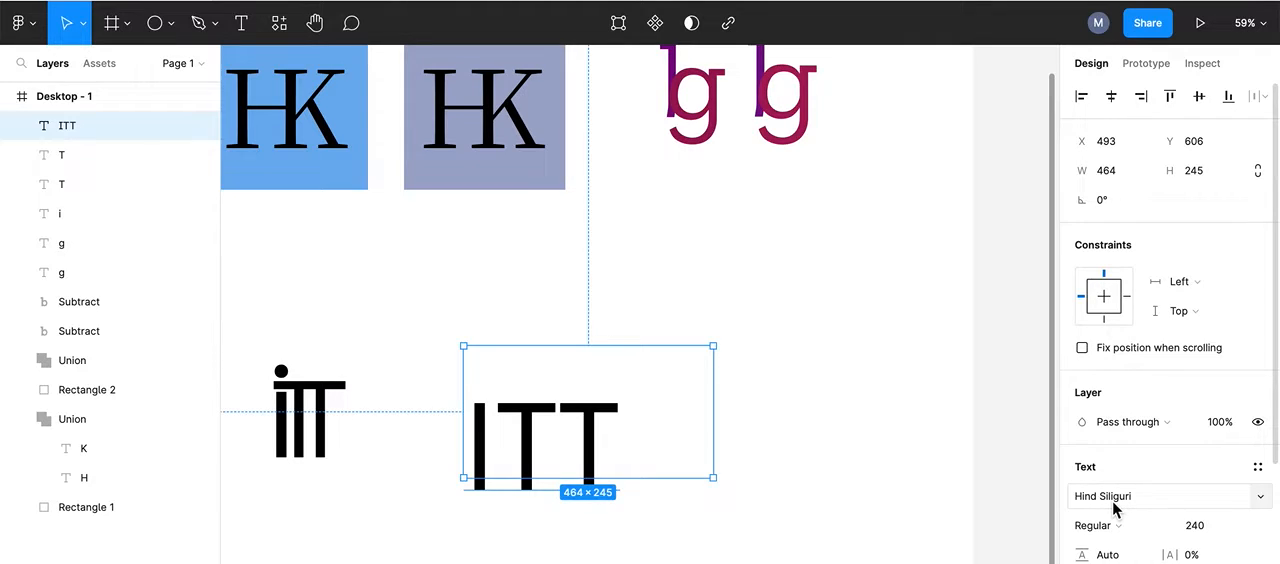
scroll(714, 351, down, 2)
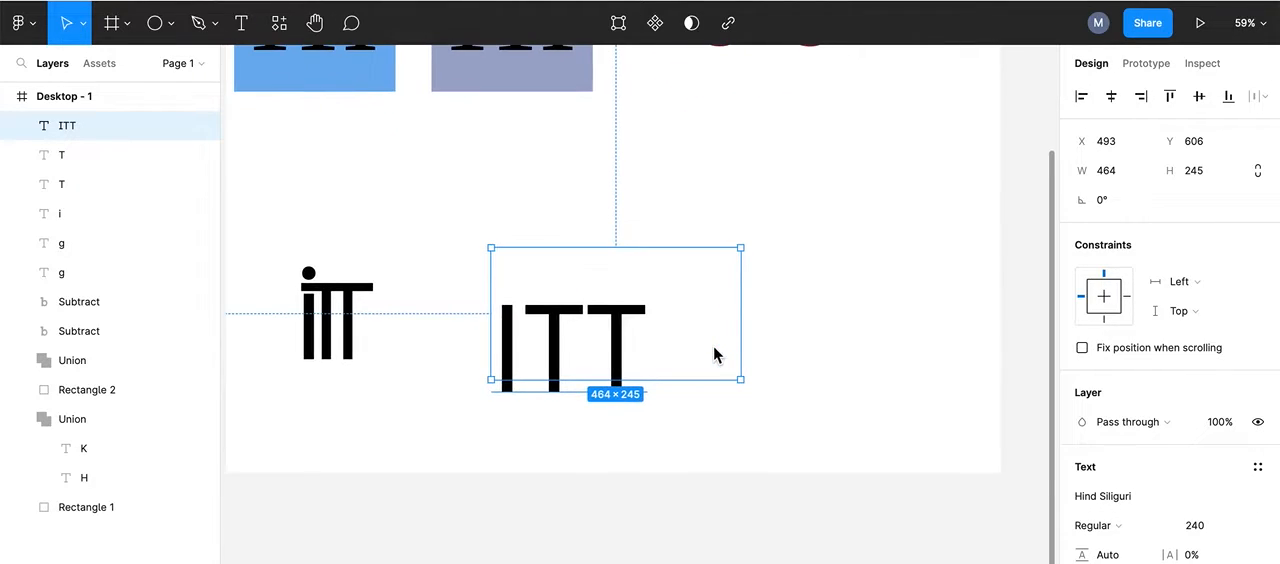
double_click(740, 250)
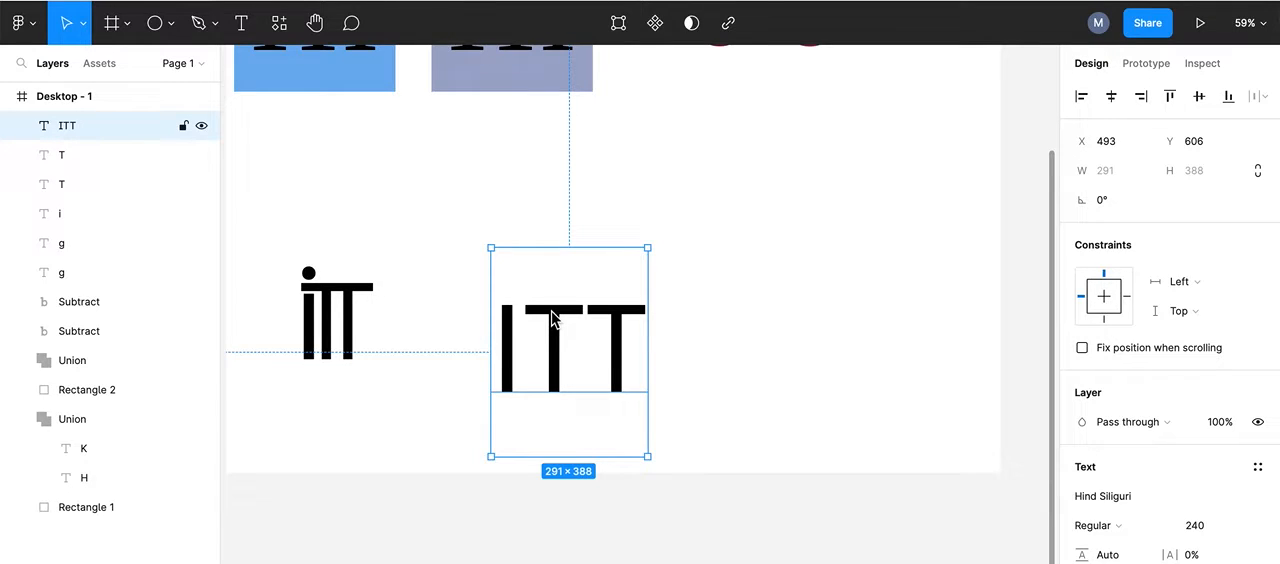
Step: Duplicate the ITT text, place the copy beside it, and reduce the original to the single letter I
key(ctrl+d)
drag(548, 322, 740, 323)
click(594, 325)
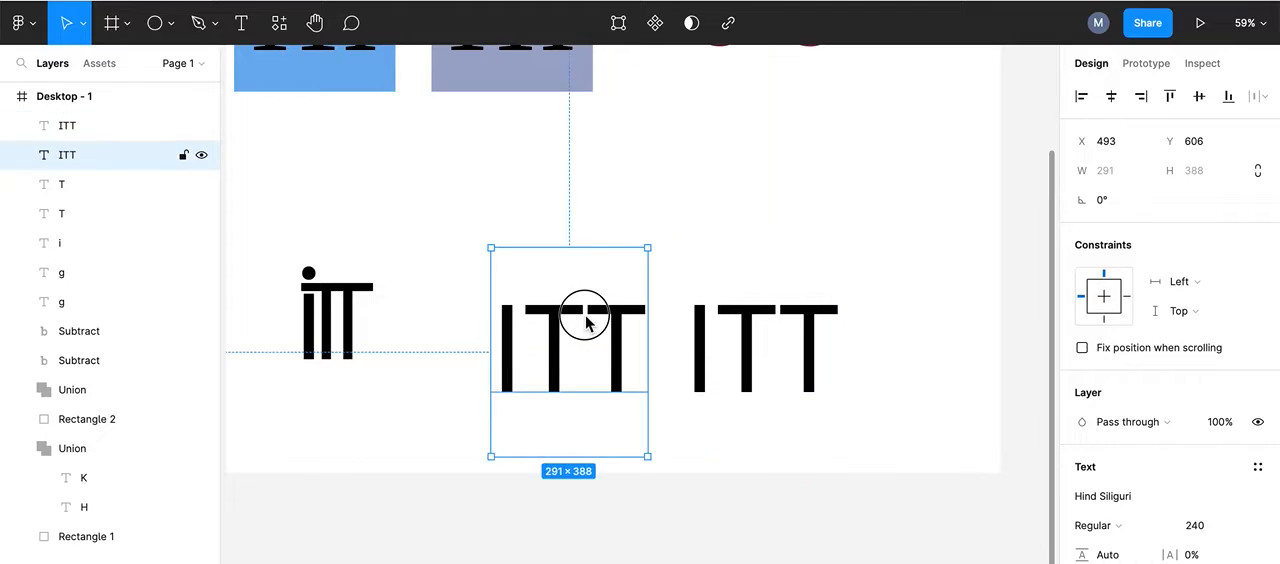
double_click(590, 318)
click(632, 318)
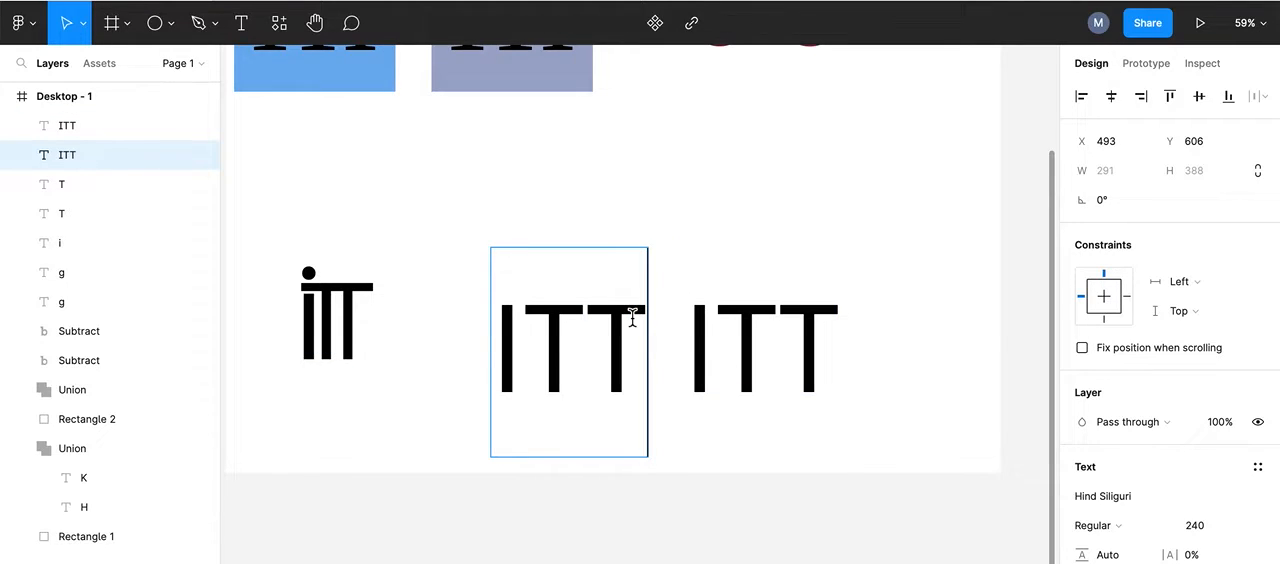
key(BackSpace)
key(BackSpace)
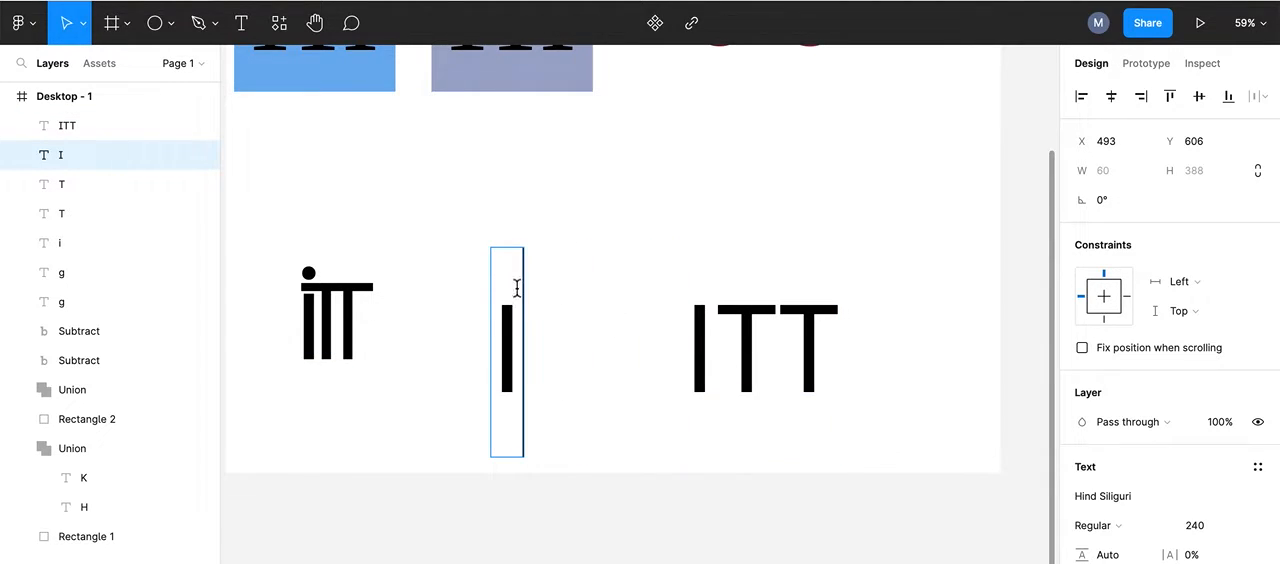
click(518, 252)
Step: Reduce the duplicated ITT text to a single letter T
click(729, 334)
double_click(732, 337)
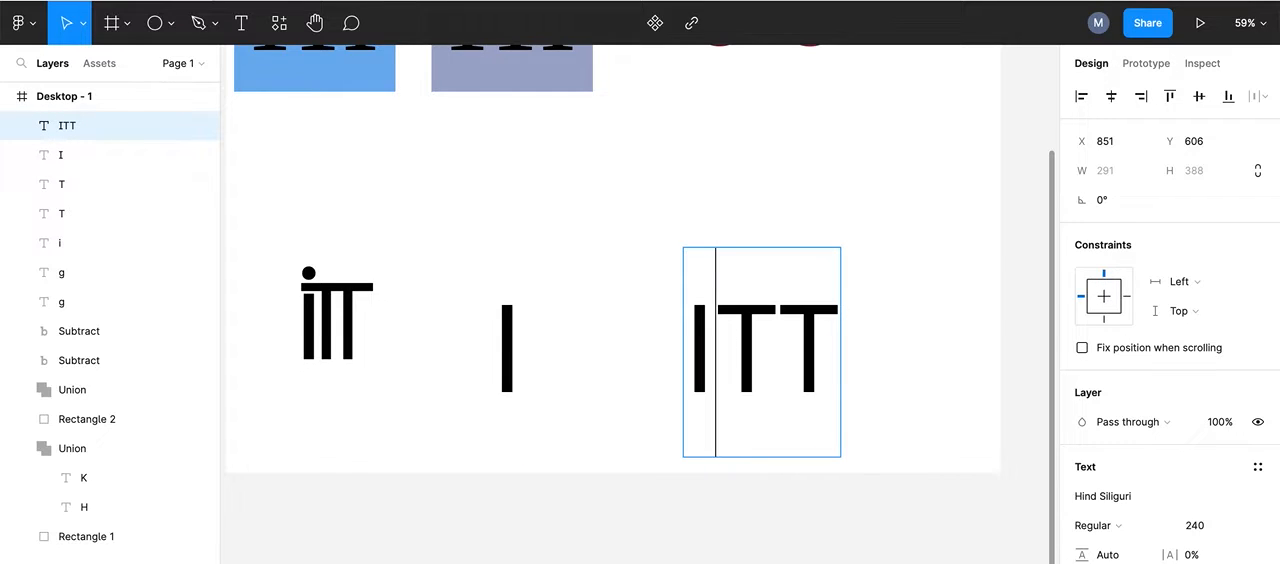
key(BackSpace)
key(BackSpace)
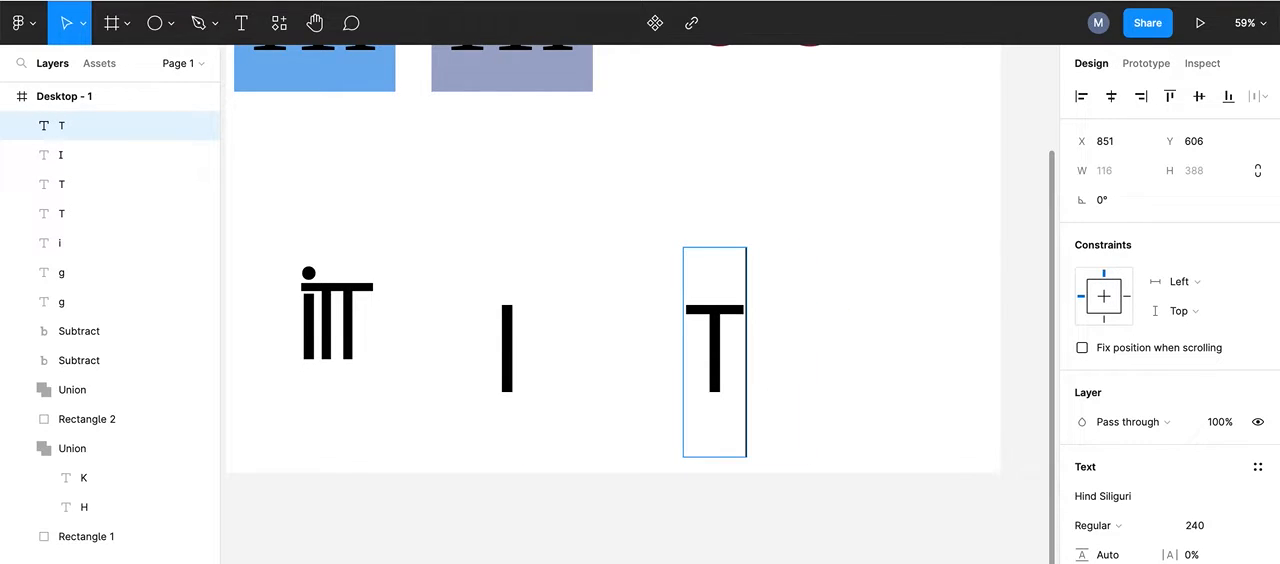
key(Escape)
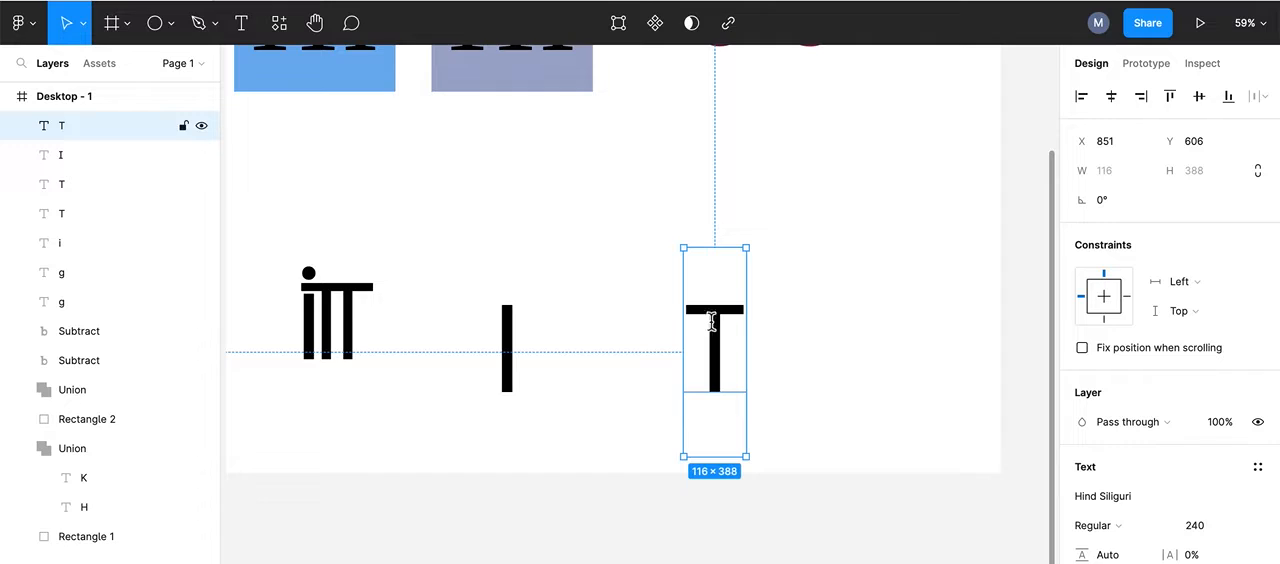
Step: Duplicate the single T and line up both T layers side by side just after the I
key(ctrl+d)
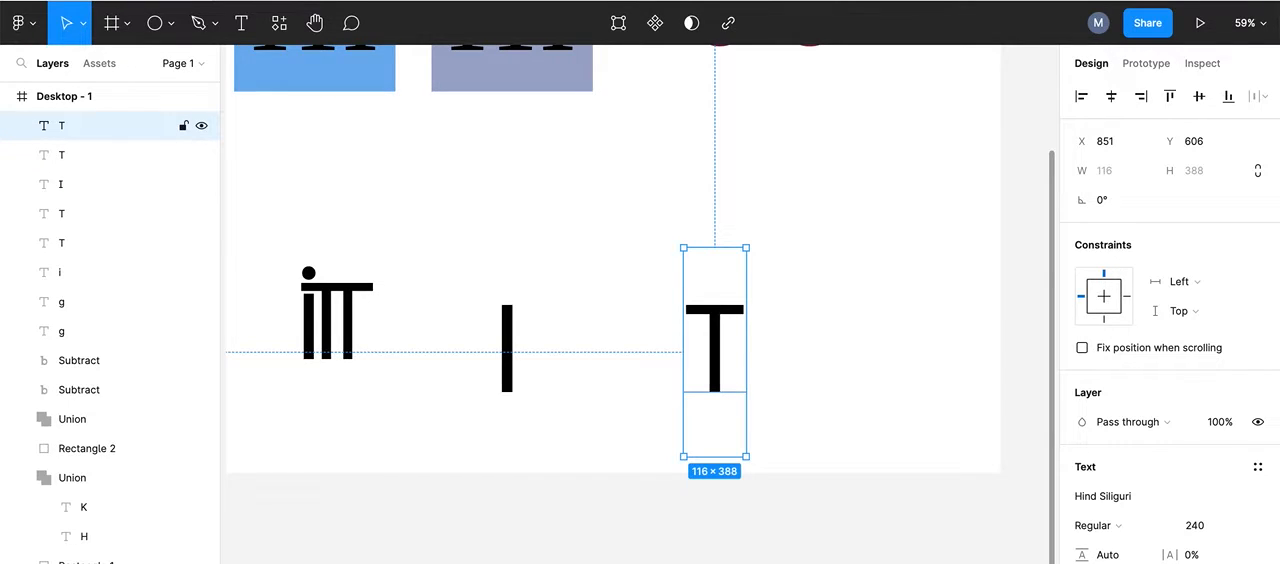
drag(710, 308, 831, 313)
drag(715, 309, 564, 300)
drag(833, 303, 620, 309)
Step: Replace the capital I with a lowercase i
click(500, 335)
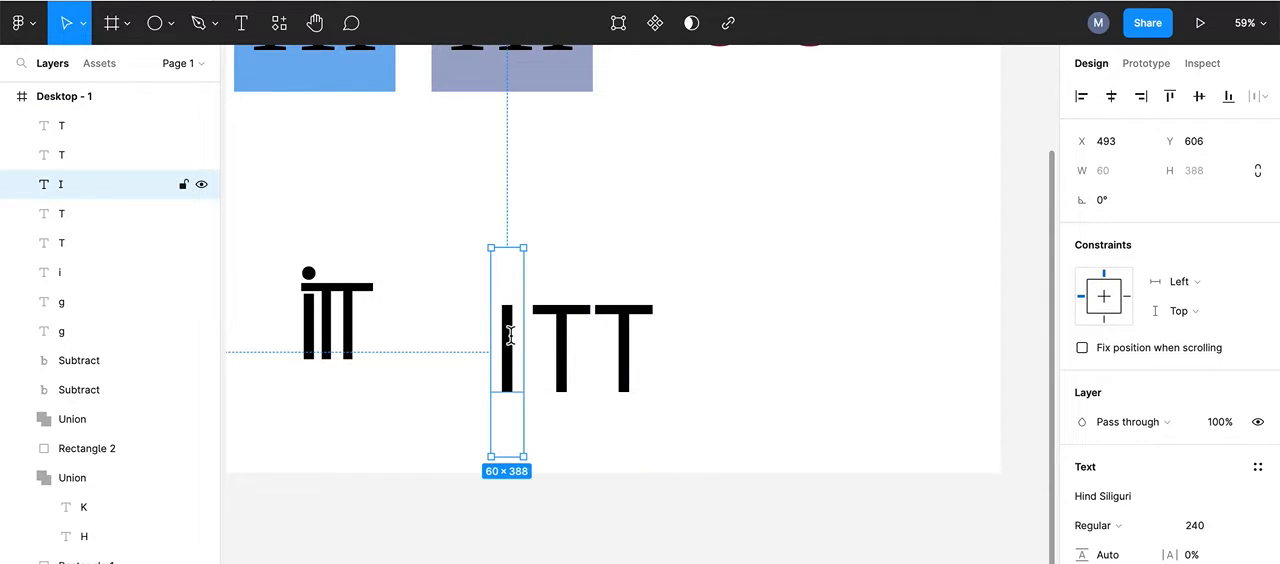
double_click(510, 336)
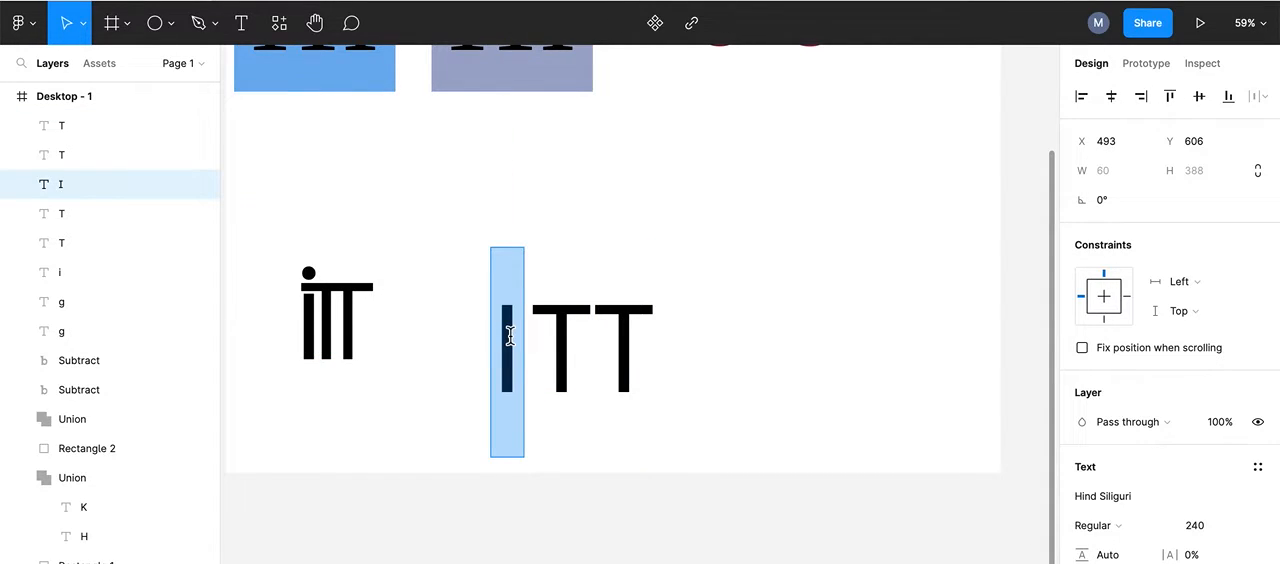
text(i)
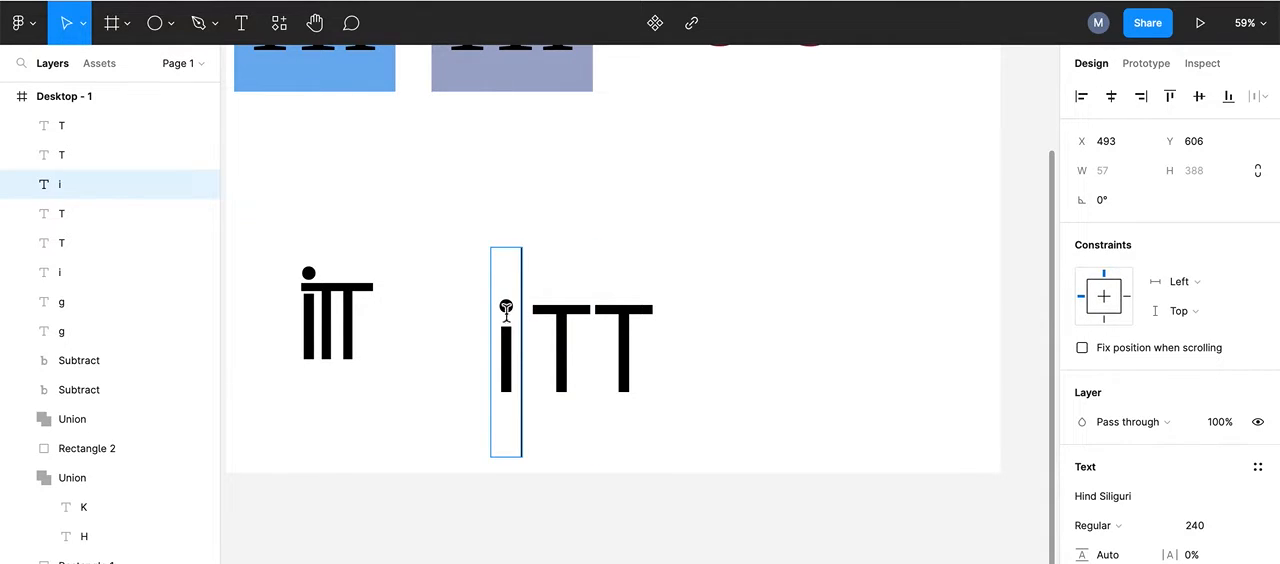
Step: Nudge the first T horizontally to X 536 so its crossbar sits close beside the dot of the i
click(567, 312)
double_click(567, 312)
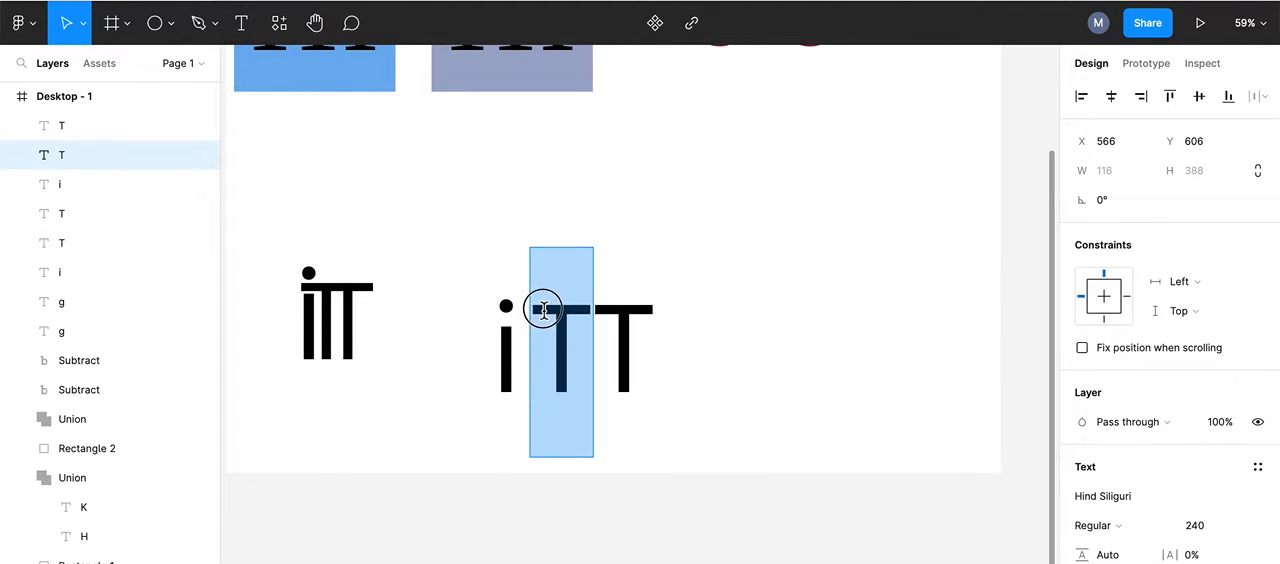
key(Escape)
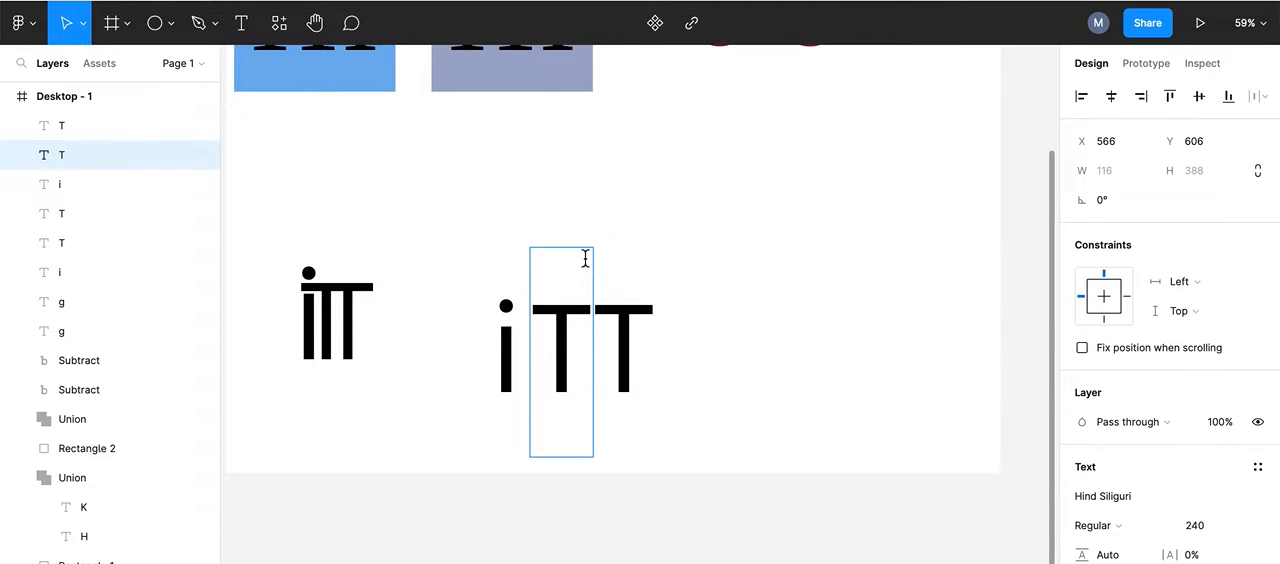
click(549, 303)
key(Left)
key(Left)
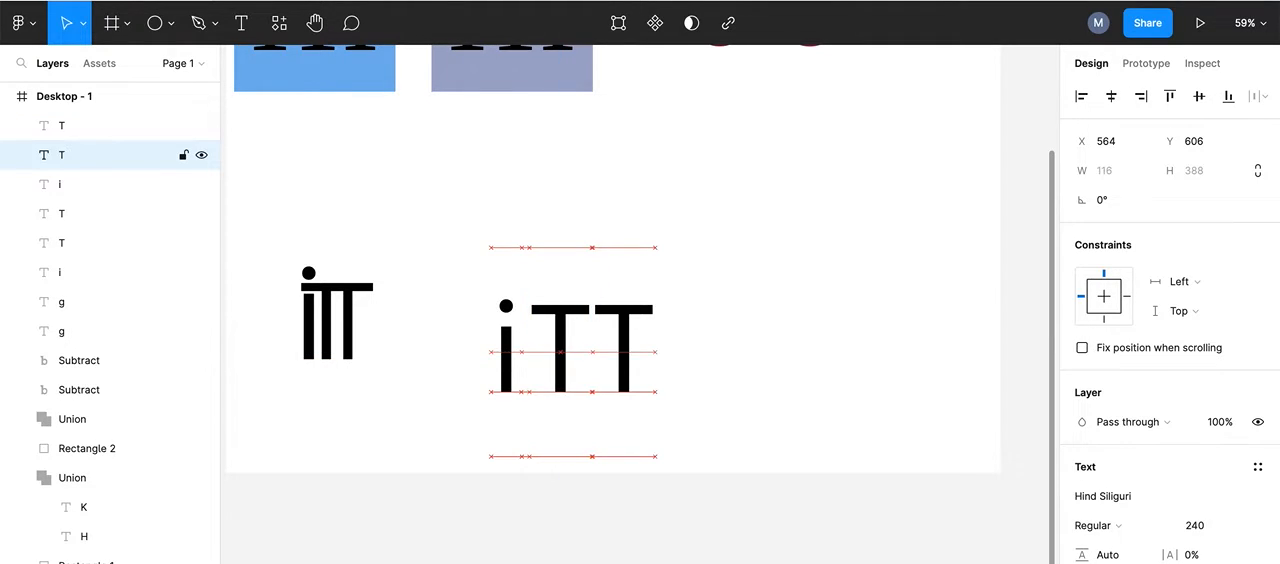
key(Left)
key(Left)
key(Left)
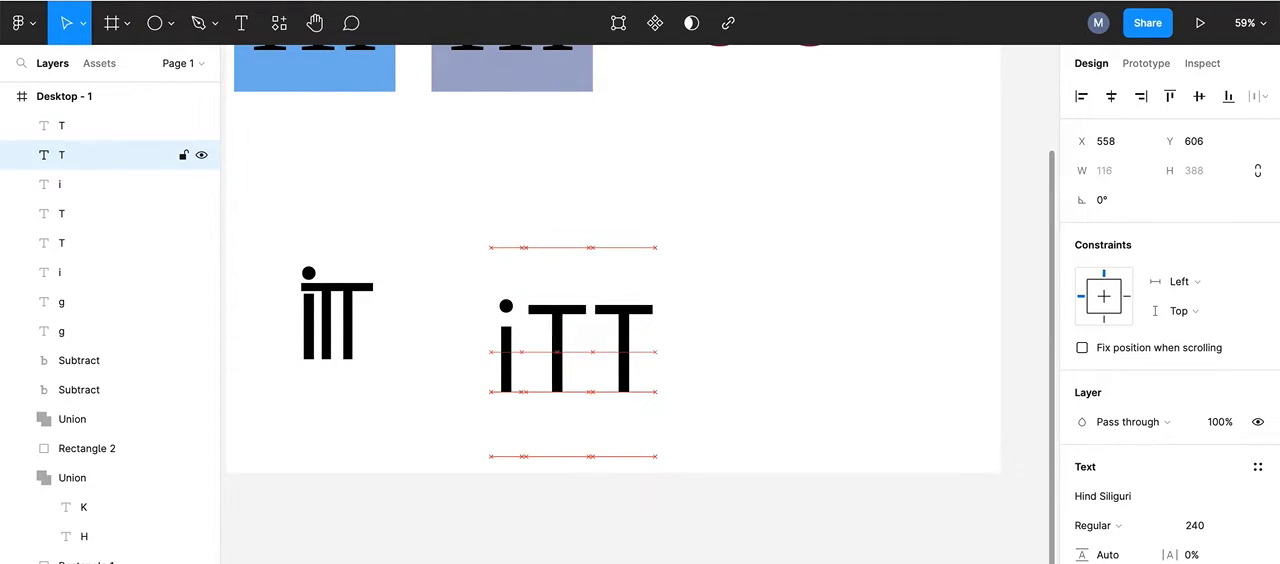
key(Left)
key(Left)
key(Left)
key(Left)
key(Left)
key(Left)
key(Left)
key(Left)
key(Left)
key(Left)
key(Left)
key(Left)
key(Left)
key(Left)
key(Left)
key(Left)
key(Left)
key(Left)
key(Left)
key(Left)
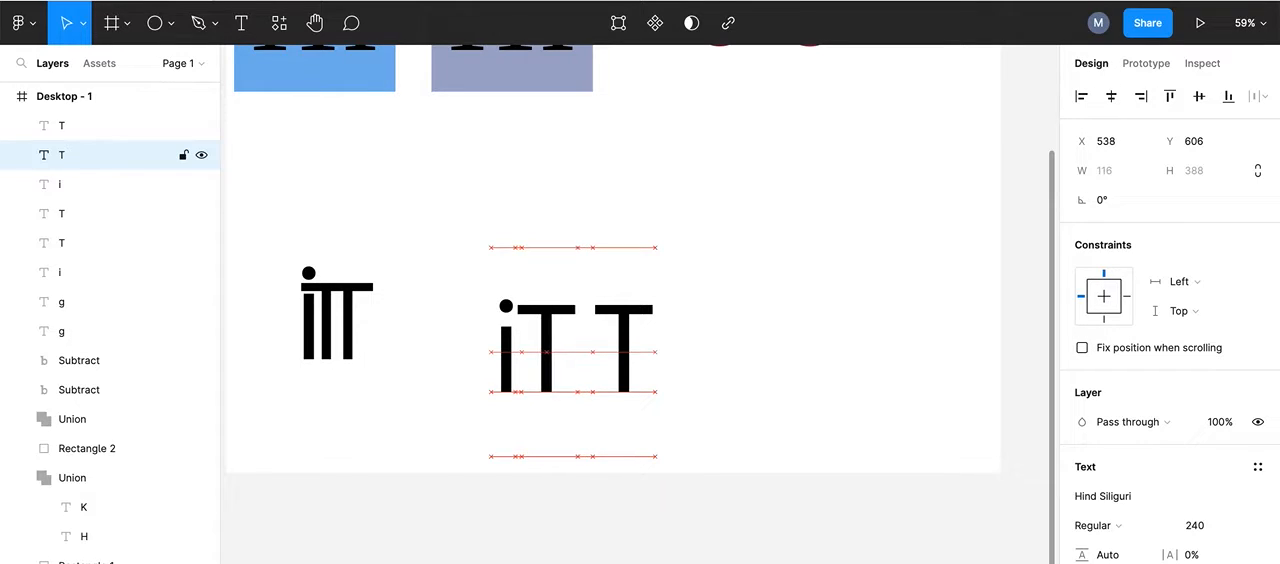
key(Left)
key(Left)
key(Left)
key(Left)
key(Left)
key(Left)
key(Left)
key(Left)
key(Left)
key(Left)
key(Left)
key(Left)
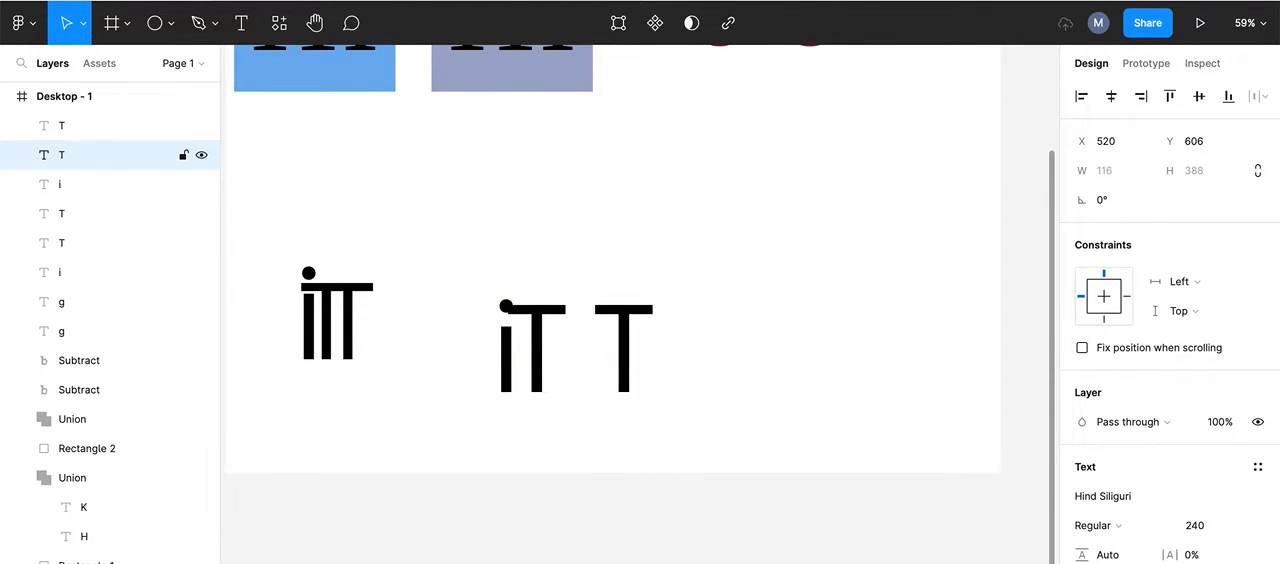
key(Right)
key(Right)
key(Right)
key(Right)
key(Right)
key(Right)
key(Right)
key(Right)
key(Right)
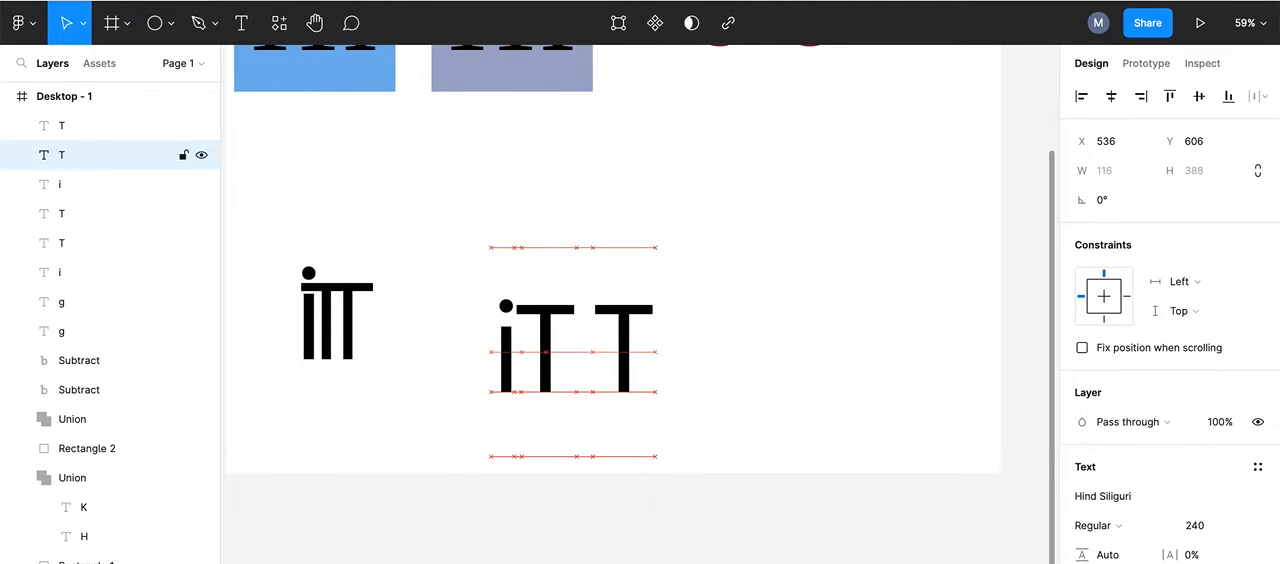
Step: Nudge the second T to X 585 so its crossbar overlaps the first T's and the stems stand close together
click(634, 300)
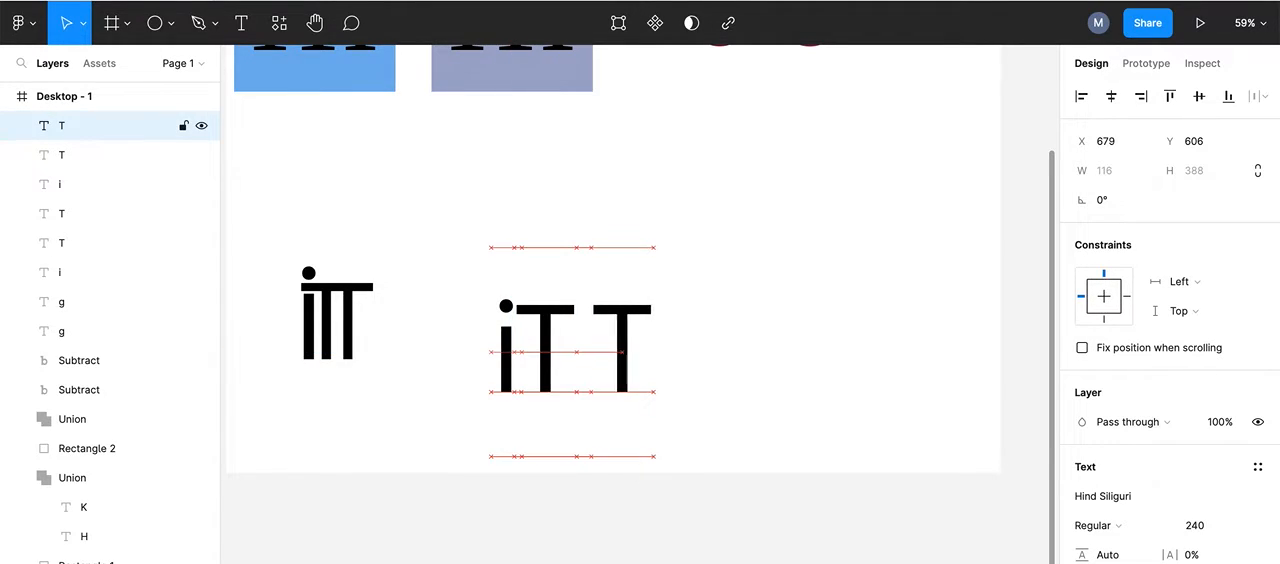
key(Left)
key(Left)
key(Left)
key(Left)
key(Left)
key(Left)
key(Left)
key(Left)
key(Left)
key(Left)
key(Left)
key(Left)
key(Left)
key(Left)
key(Left)
key(Left)
key(Left)
key(Left)
key(Left)
key(Left)
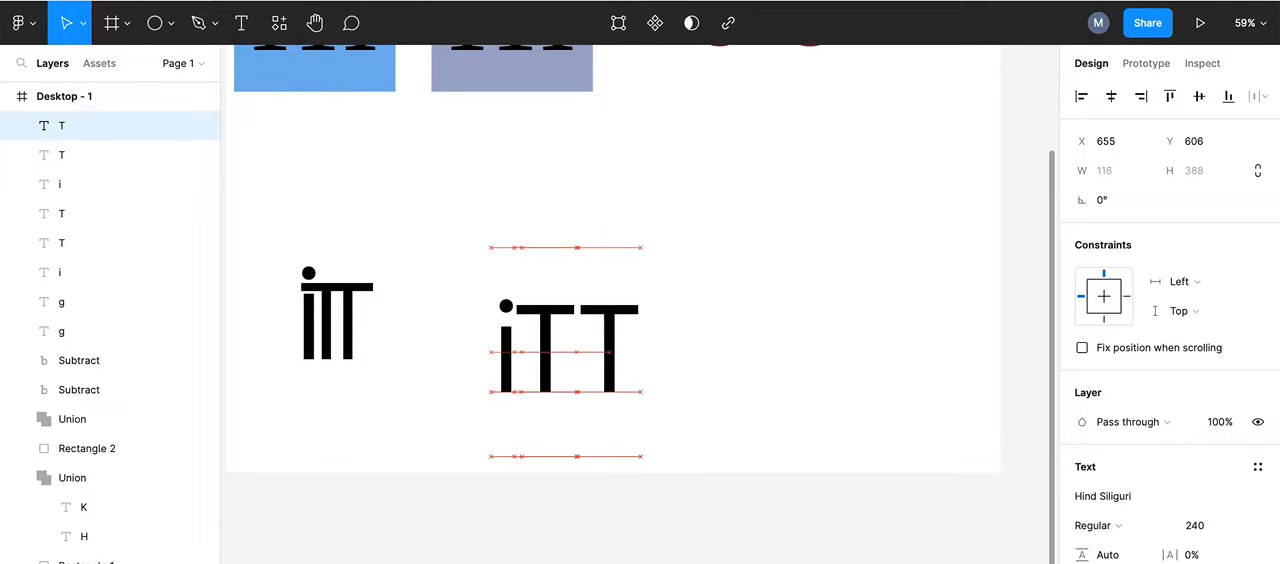
key(Left)
key(Left)
key(Left)
key(Left)
key(Left)
key(Left)
key(Left)
key(Left)
key(Left)
key(Left)
key(Left)
key(Left)
key(Left)
key(Left)
key(Left)
key(Left)
key(Left)
key(Left)
key(Left)
key(Left)
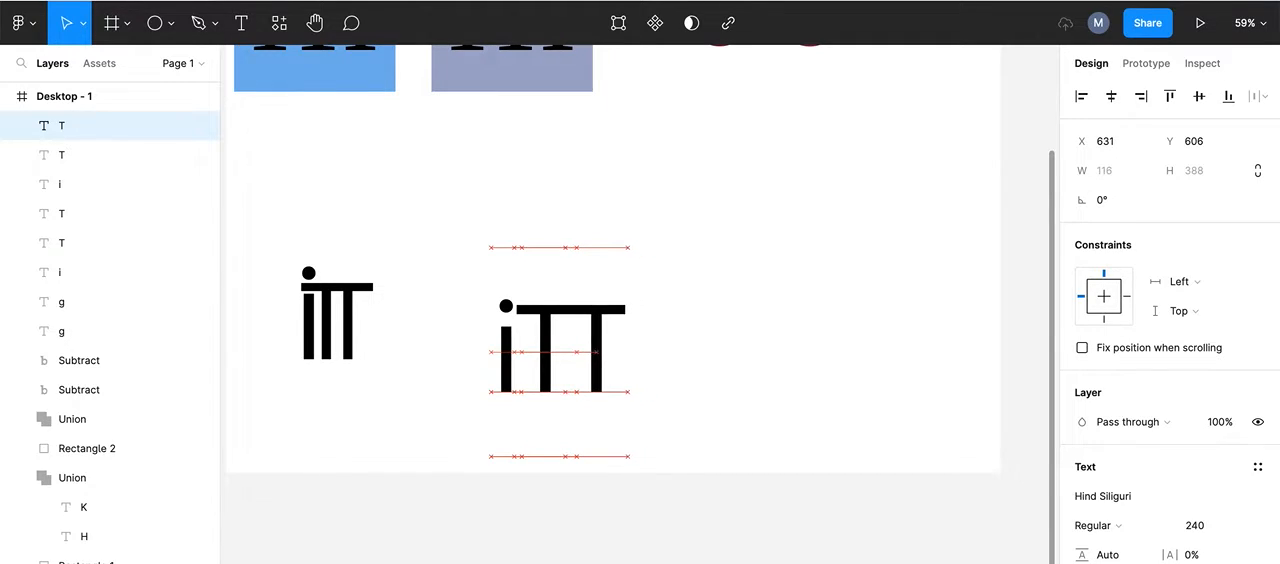
key(Left)
key(Left)
key(Left)
key(Left)
key(Left)
key(Left)
key(Left)
key(Left)
key(Left)
key(Left)
key(Left)
key(Left)
key(Left)
key(Left)
key(Left)
key(Left)
key(Left)
key(Left)
key(Left)
key(Left)
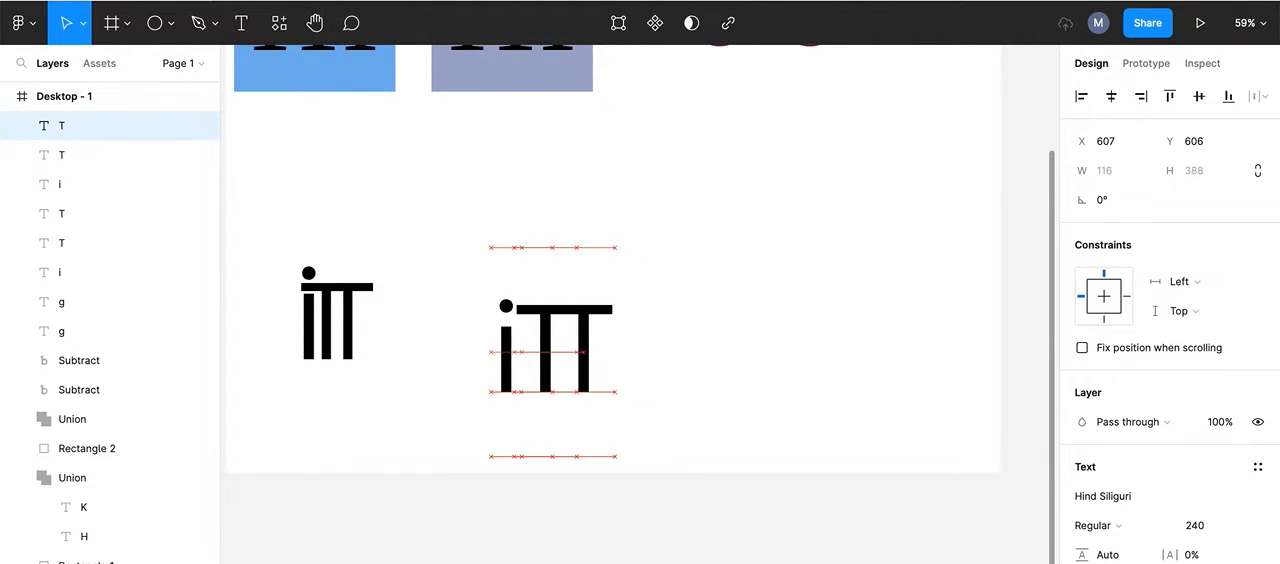
key(Left)
key(Left)
key(Left)
key(Left)
key(Left)
key(Left)
key(Left)
key(Left)
key(Left)
key(Left)
key(Left)
key(Left)
key(Left)
key(Left)
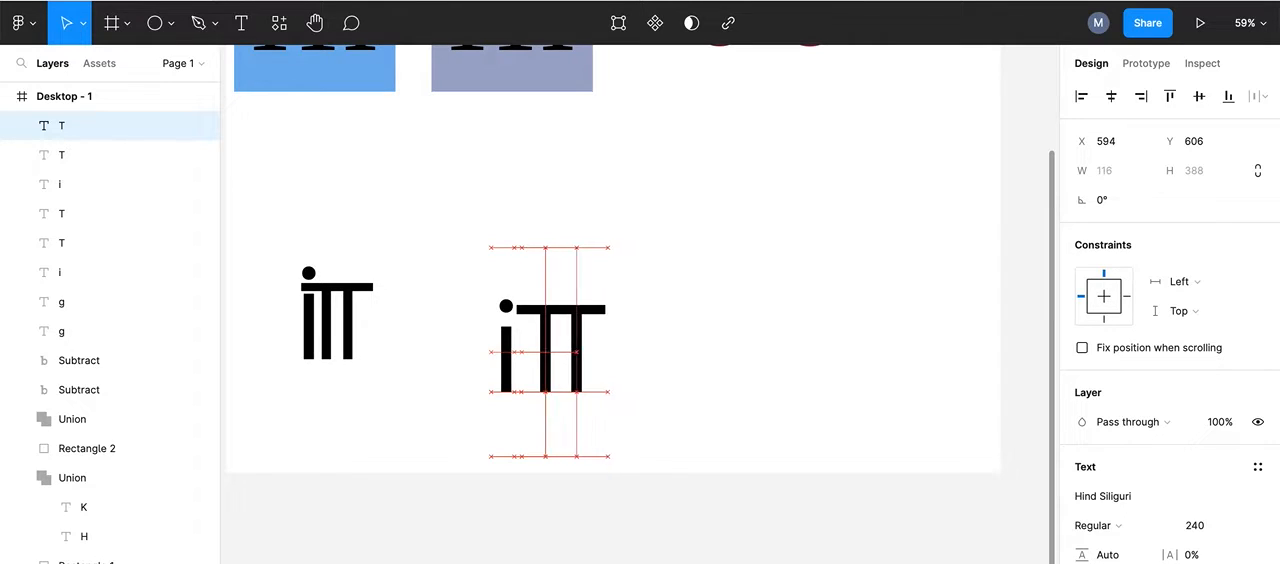
key(Left)
key(Left)
key(Left)
key(Left)
key(Left)
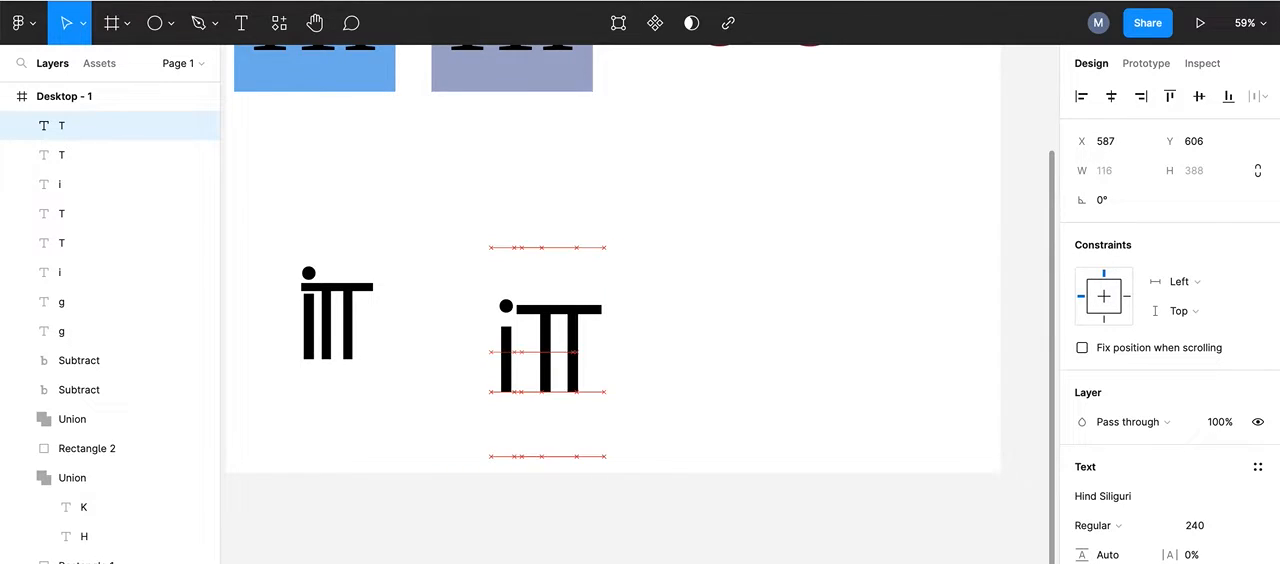
key(Left)
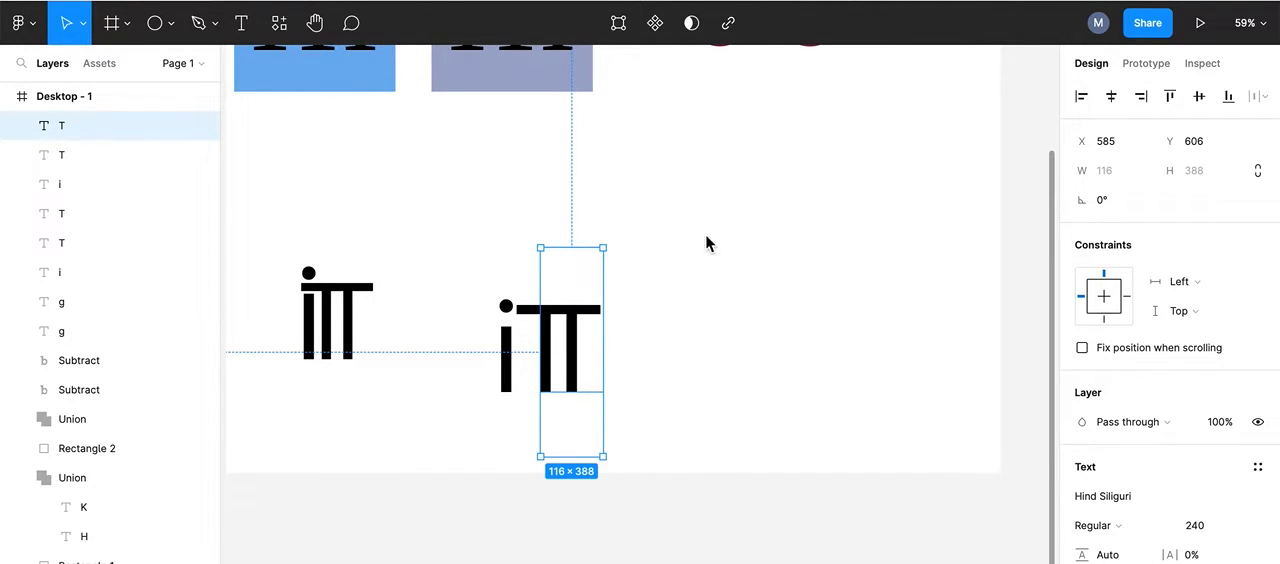
Step: Set the font size of the lowercase i beside the two T's to 280
click(507, 350)
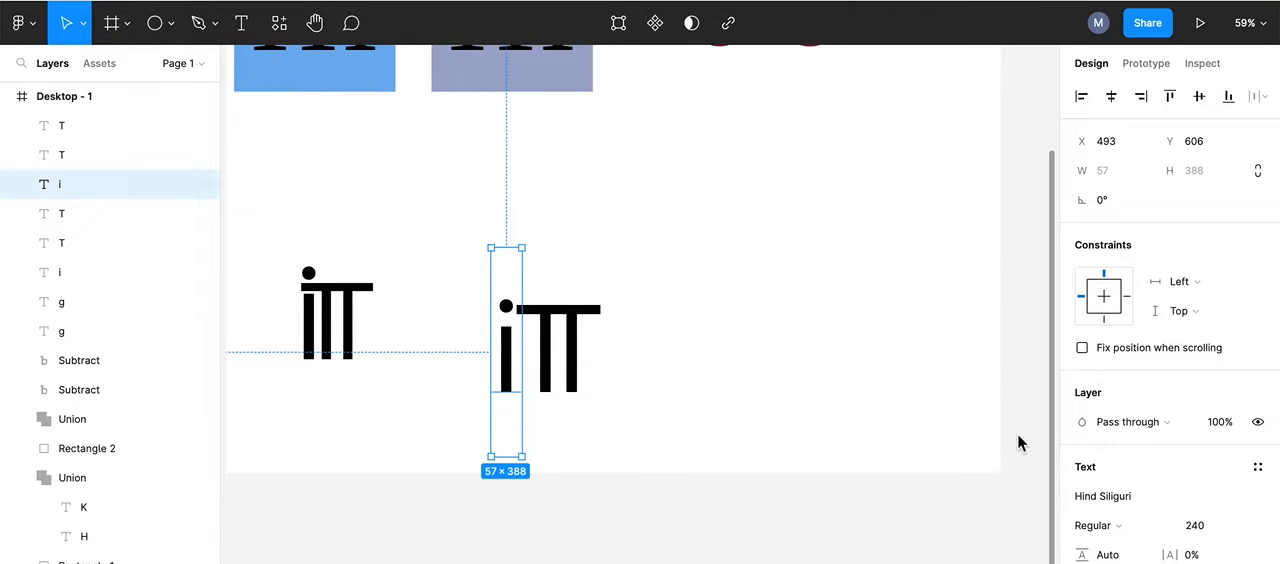
click(1203, 527)
text(2)
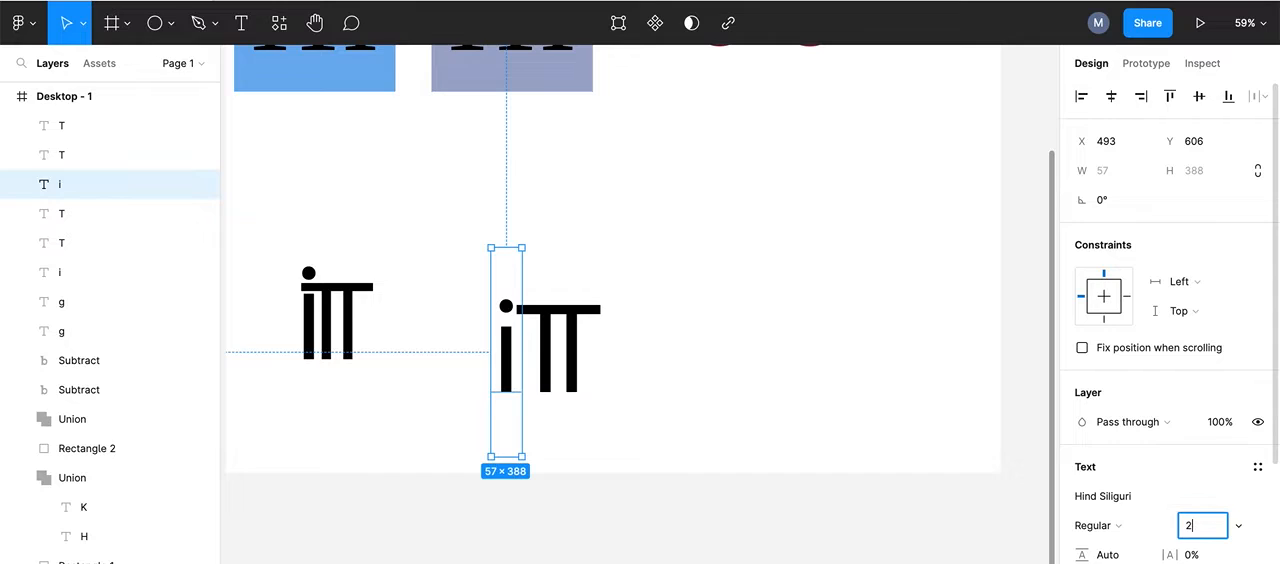
text(80)
key(Return)
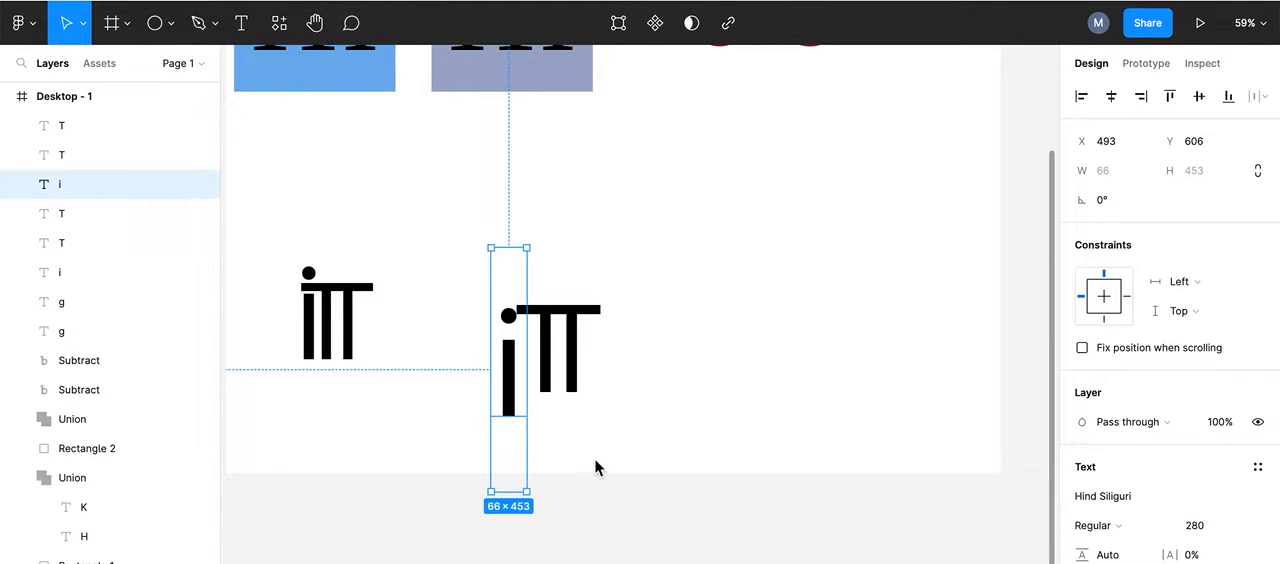
Step: Move the enlarged i to X 524, Y 561, with its dot above the T crossbar and its base on the T baseline
drag(510, 374, 522, 350)
key(Right)
key(Right)
key(Right)
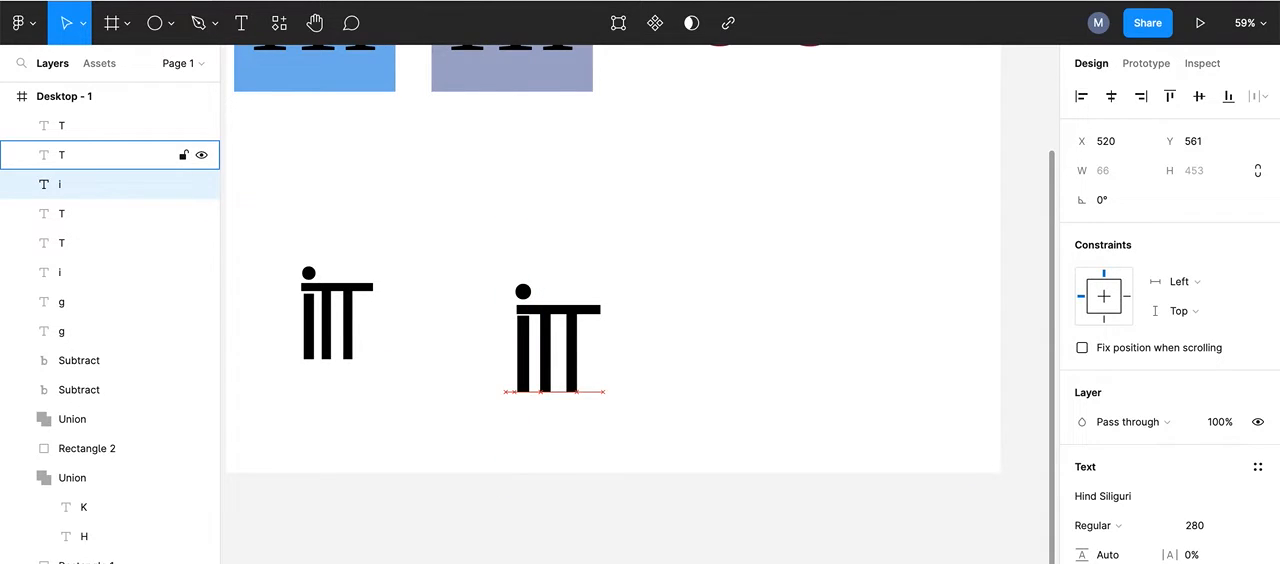
key(Right)
key(Right)
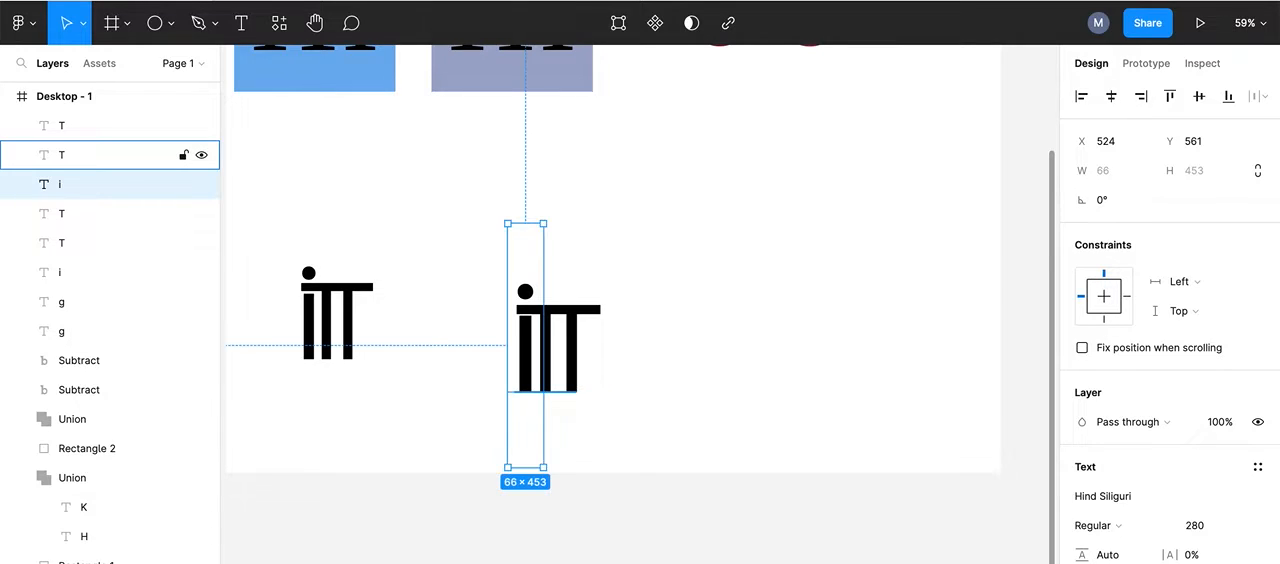
Step: Nudge the second T horizontally to X 572 so the gaps between the i and the two T stems match more closely
click(576, 316)
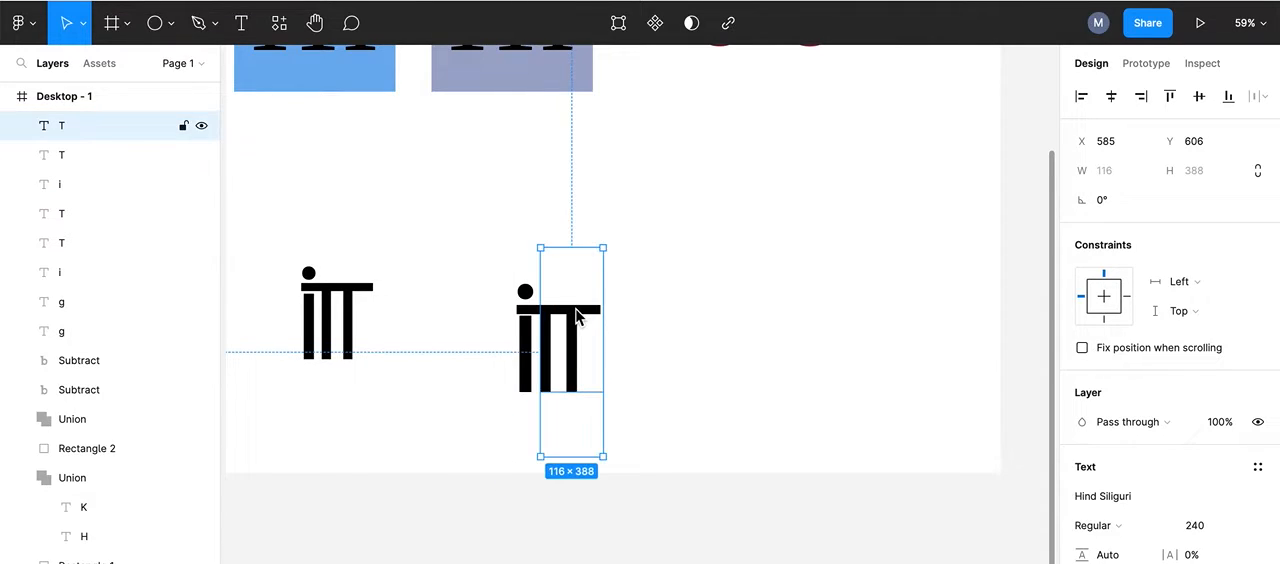
key(Left)
key(Left)
key(Left)
key(Left)
key(Left)
key(Left)
key(Left)
key(Left)
key(Left)
key(Left)
key(Left)
key(Left)
key(Left)
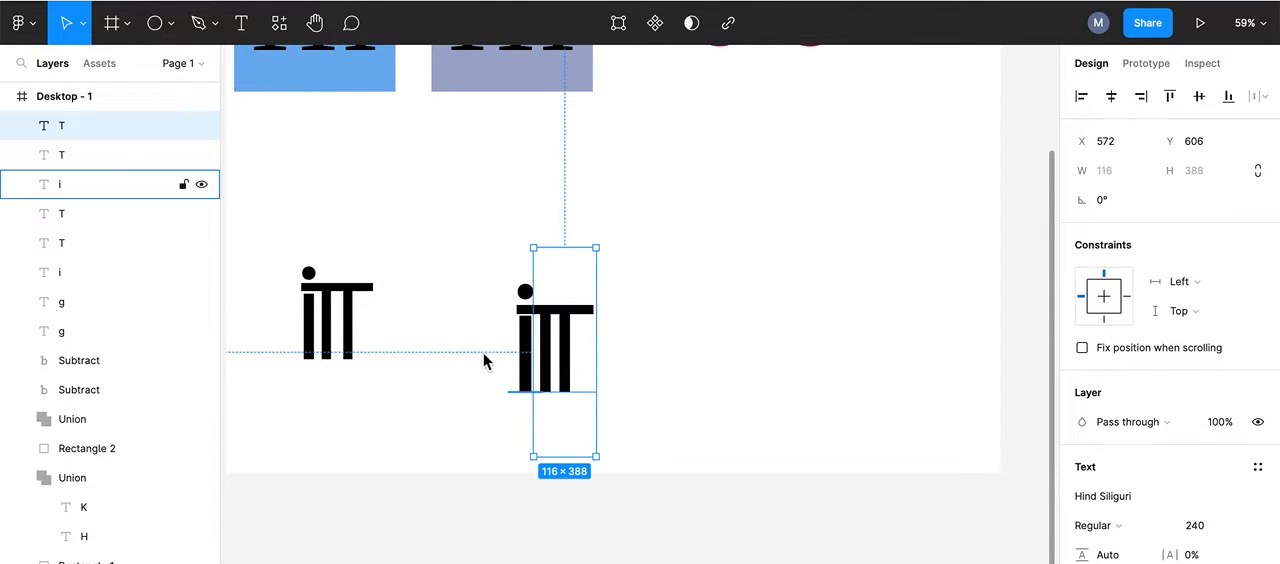
click(545, 360)
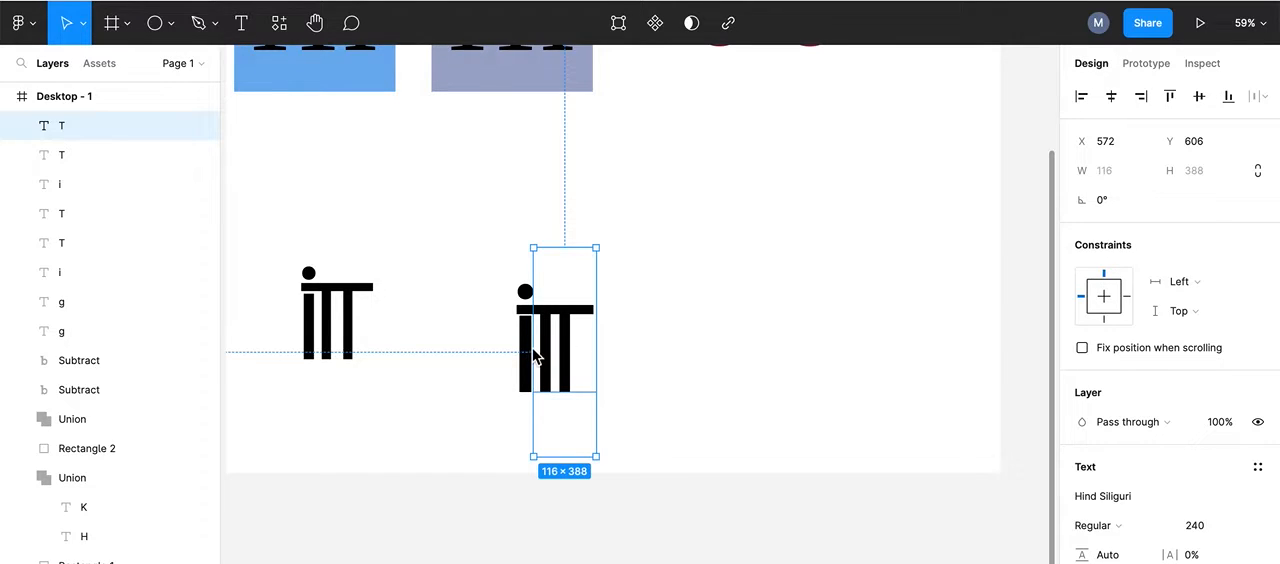
click(447, 329)
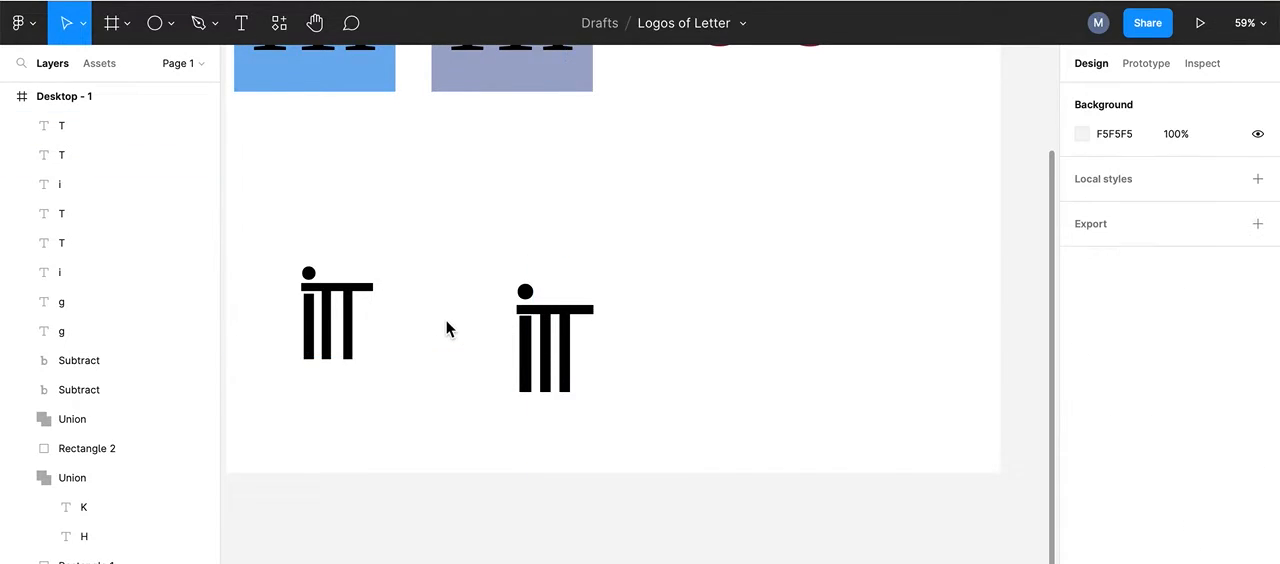
Step: Set the font size of the i in the larger iTT ligature to 275
click(524, 340)
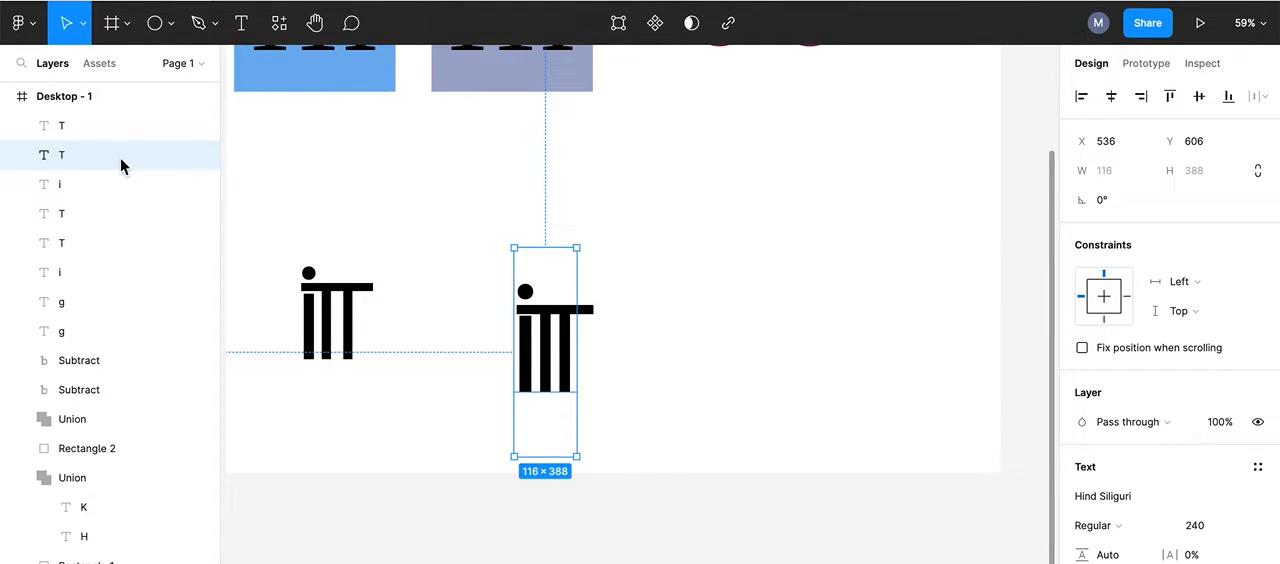
click(62, 185)
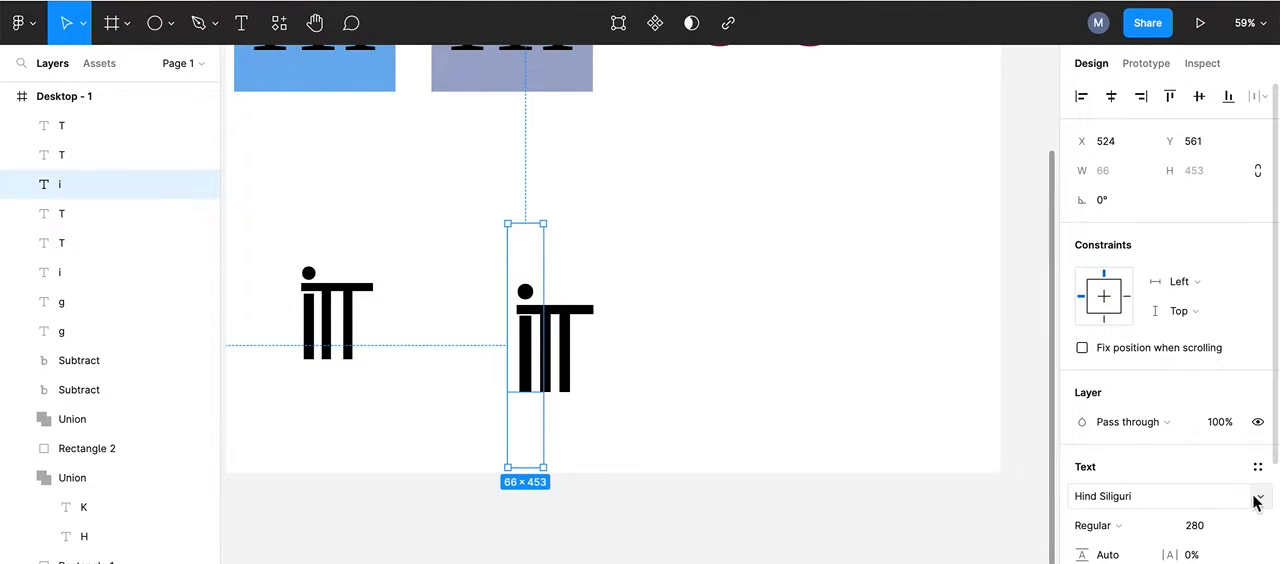
click(1202, 533)
text(275)
key(Return)
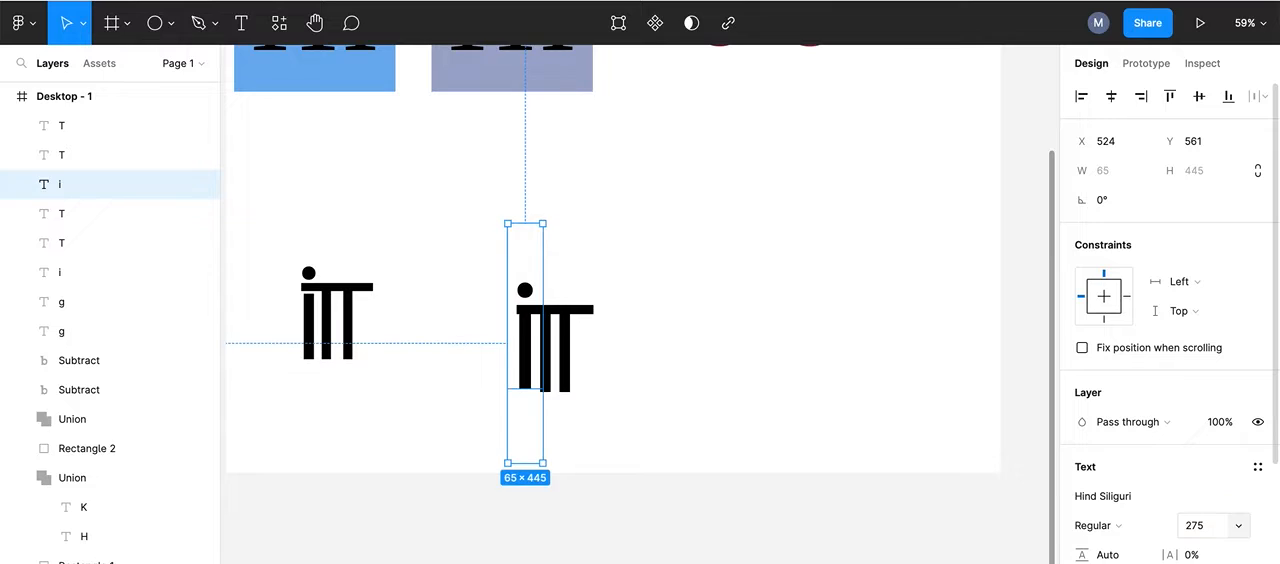
Step: Nudge the i vertically to Y 567 so its base sits on the baseline of the two T's
key(Down)
key(Down)
key(Down)
key(Down)
key(Up)
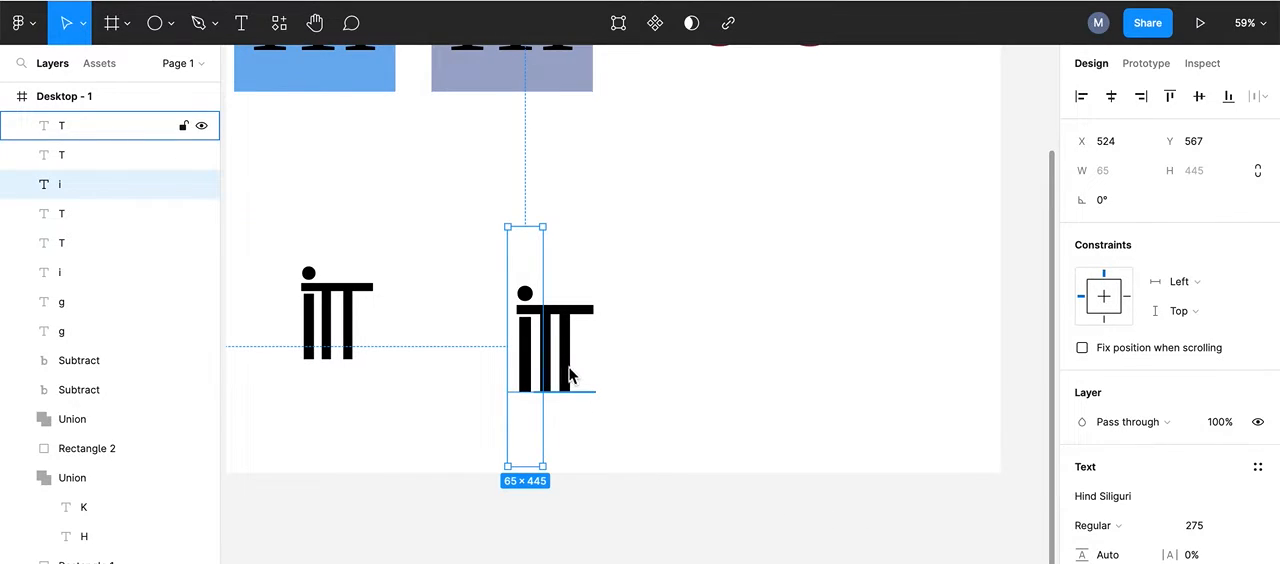
click(717, 275)
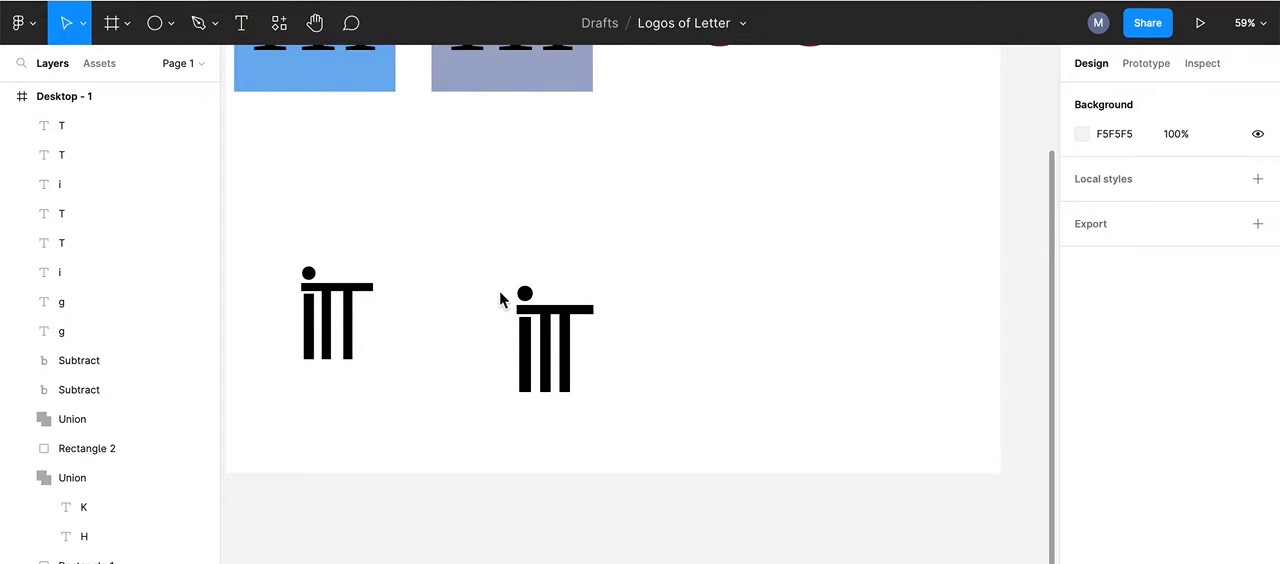
Step: Combine the i and both T's of the larger ligature into one shape with a Union
click(540, 345)
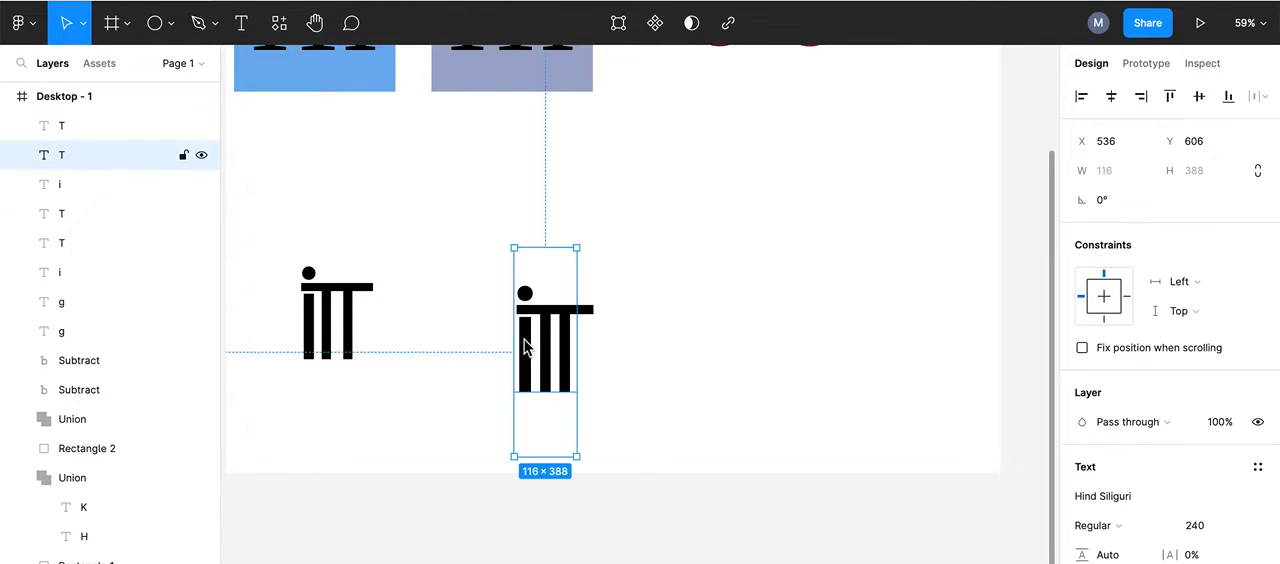
shift+click(594, 308)
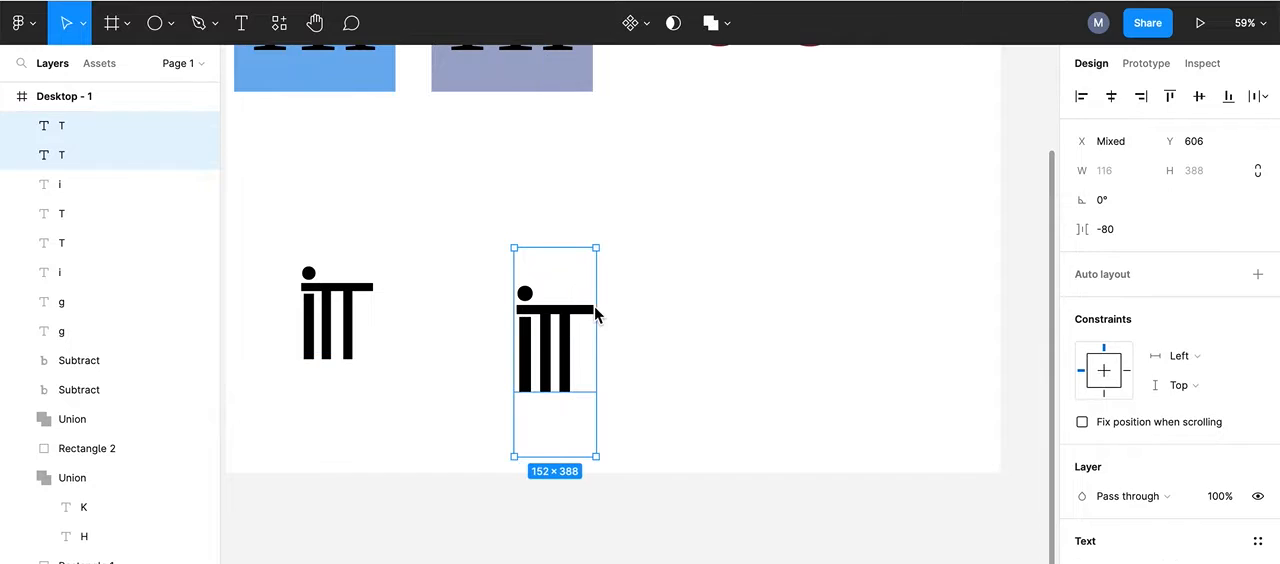
click(550, 325)
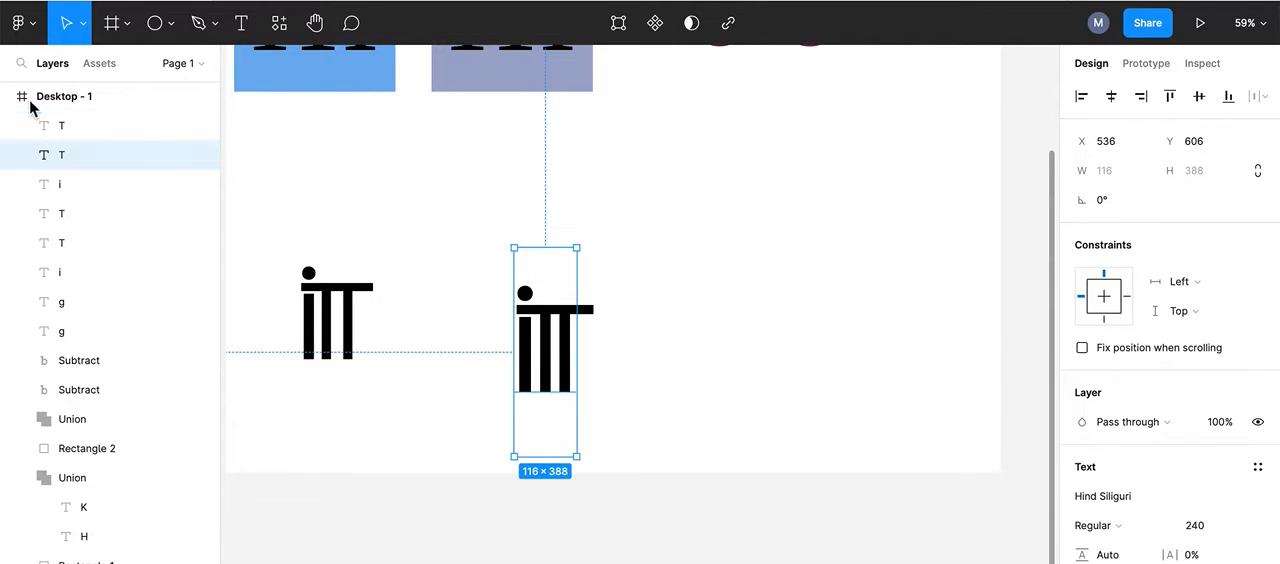
click(69, 126)
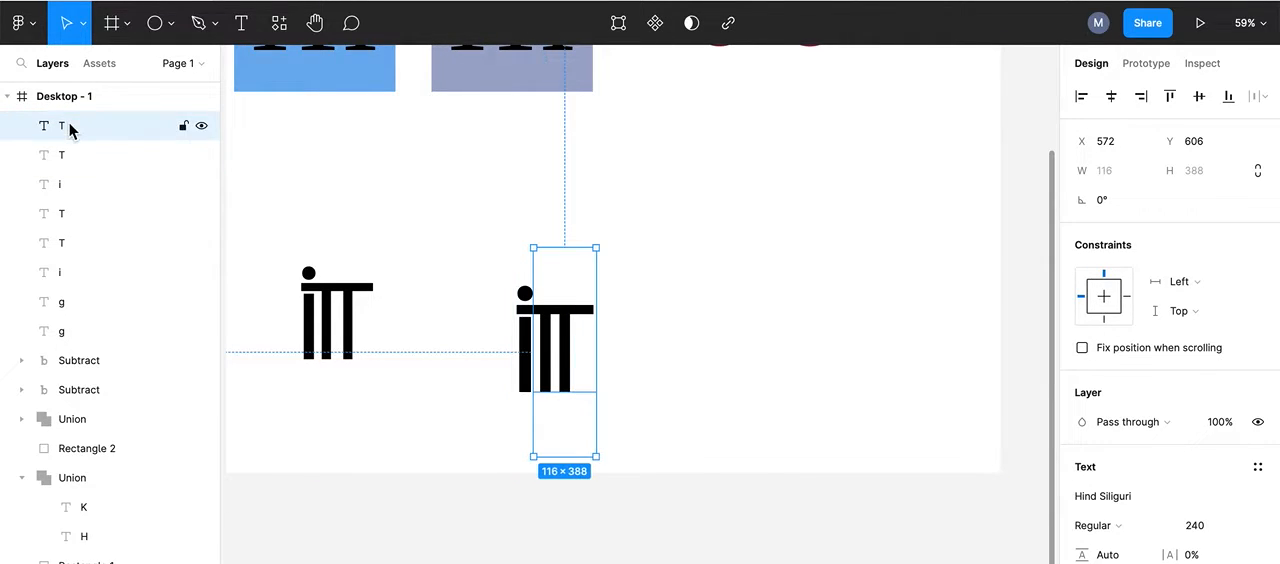
shift+click(69, 155)
shift+click(66, 184)
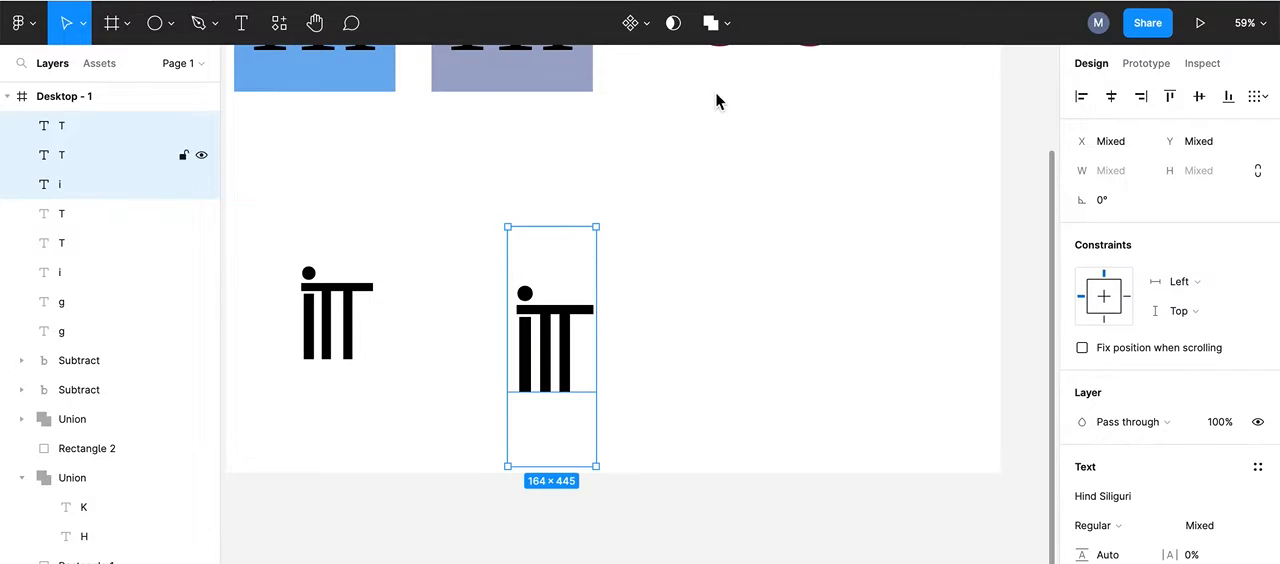
click(731, 28)
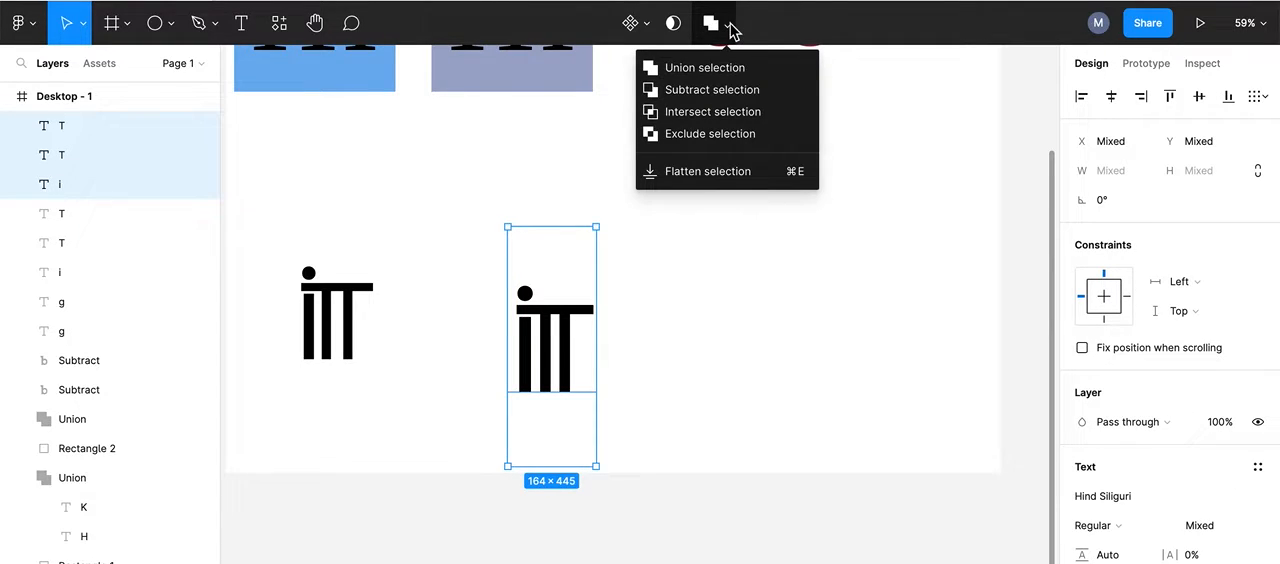
click(677, 70)
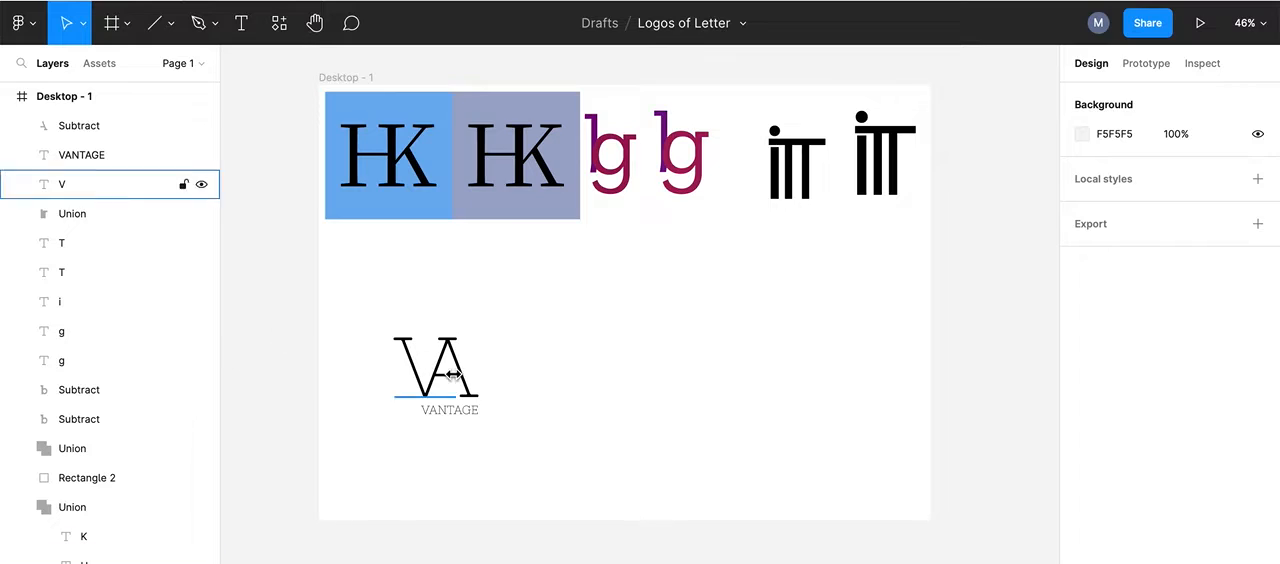
Step: Draw a text box about 566 × 178 beside the VA logo, enter "Vantage", and fit the box to the word on one line
click(241, 26)
drag(565, 327, 806, 409)
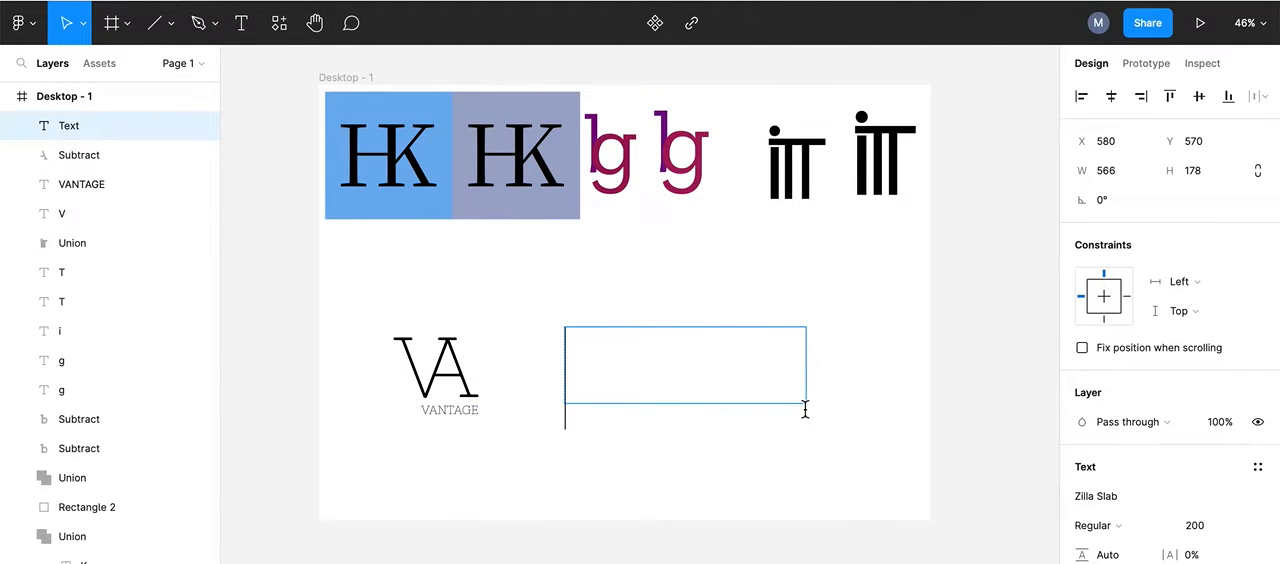
text(V)
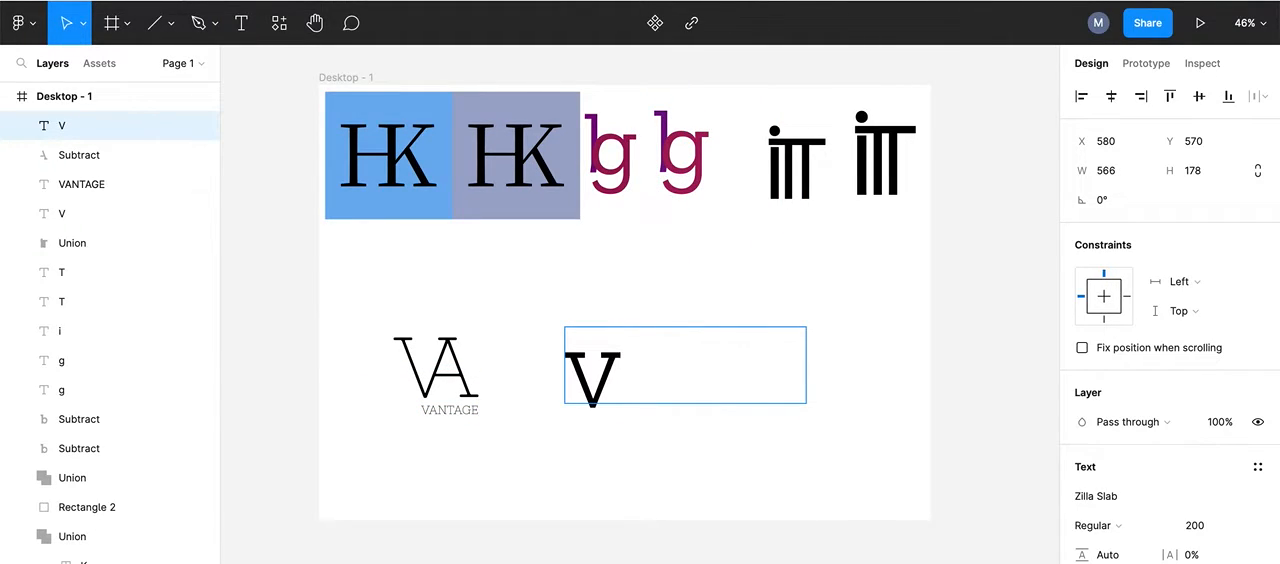
text(antage)
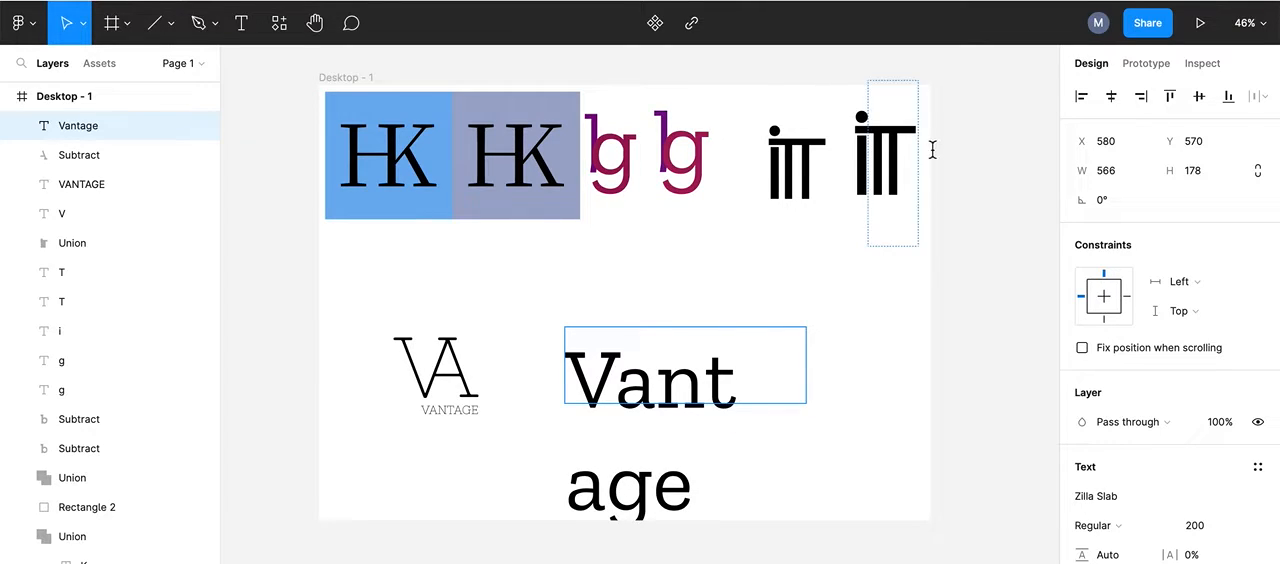
key(Escape)
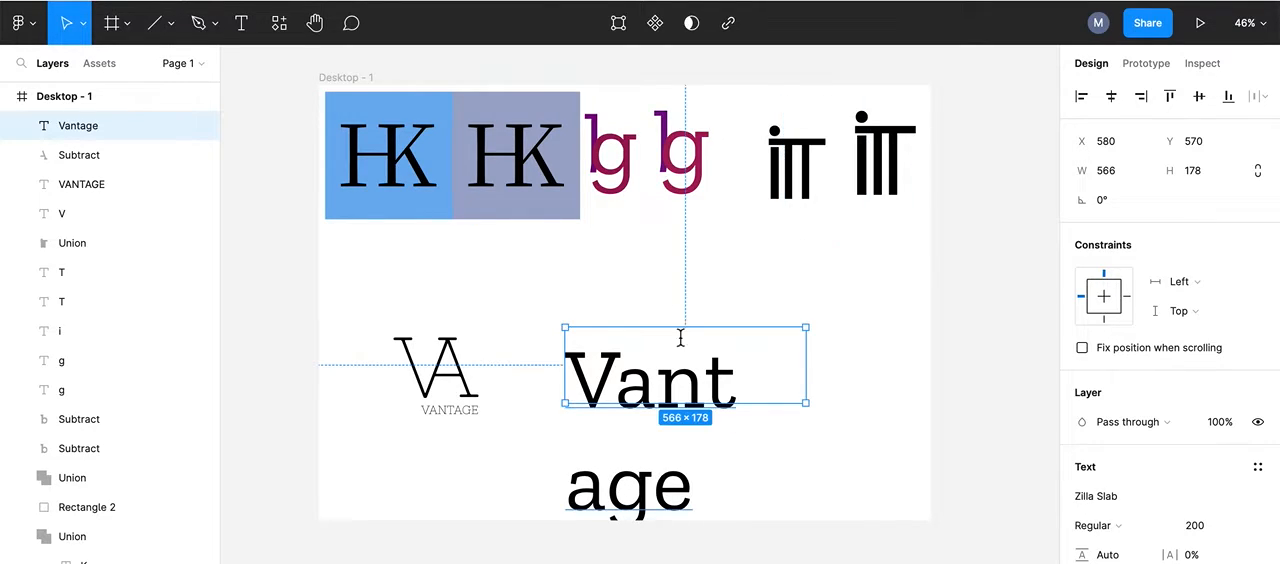
double_click(807, 328)
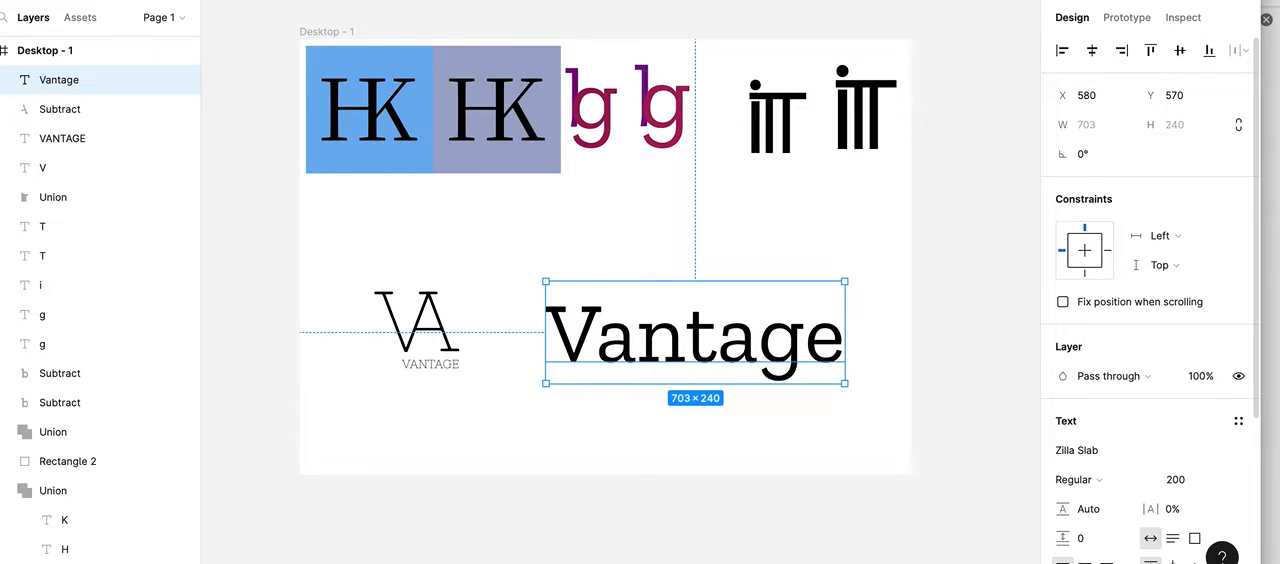
Step: Set the letter case of the Vantage text to uppercase in its type settings
drag(1258, 562, 1246, 550)
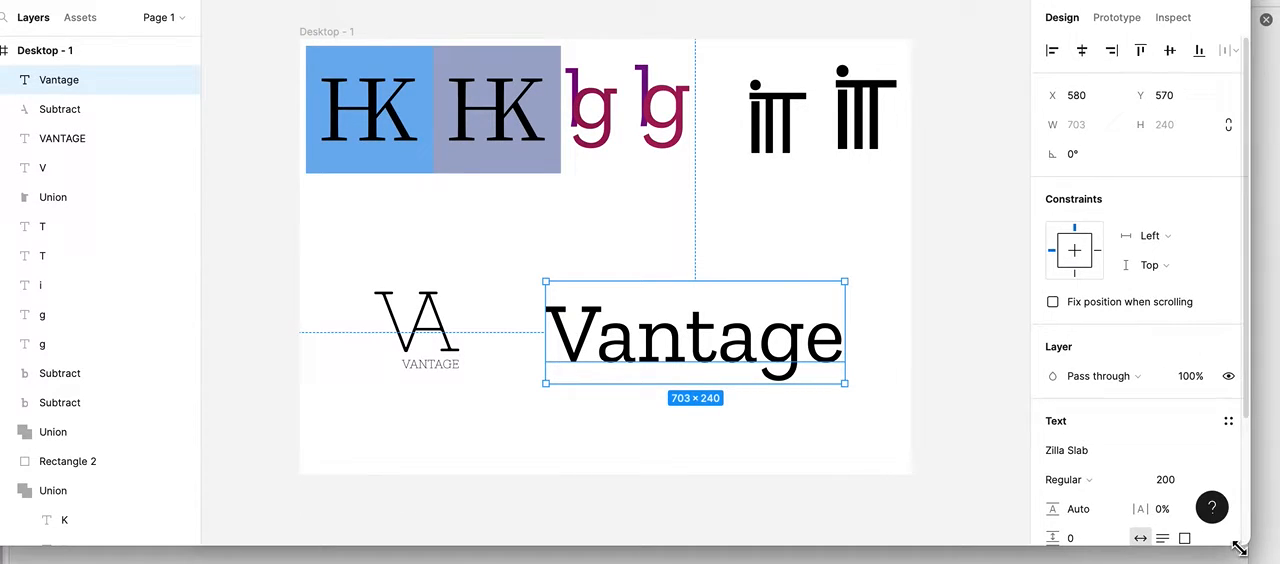
scroll(1175, 450, down, 3)
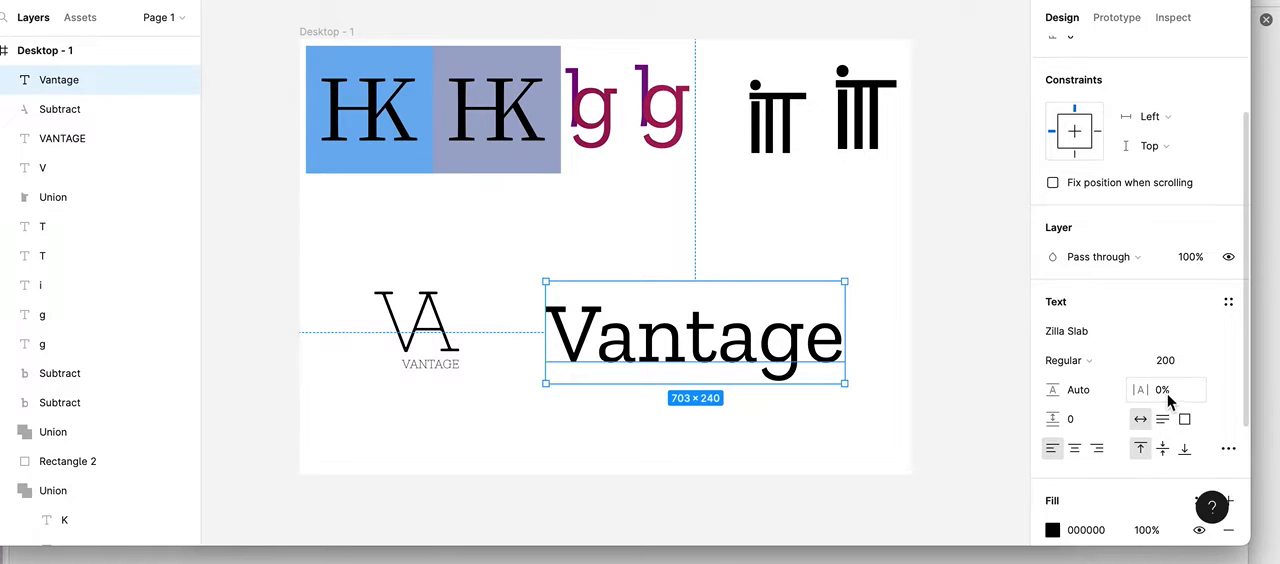
click(1229, 452)
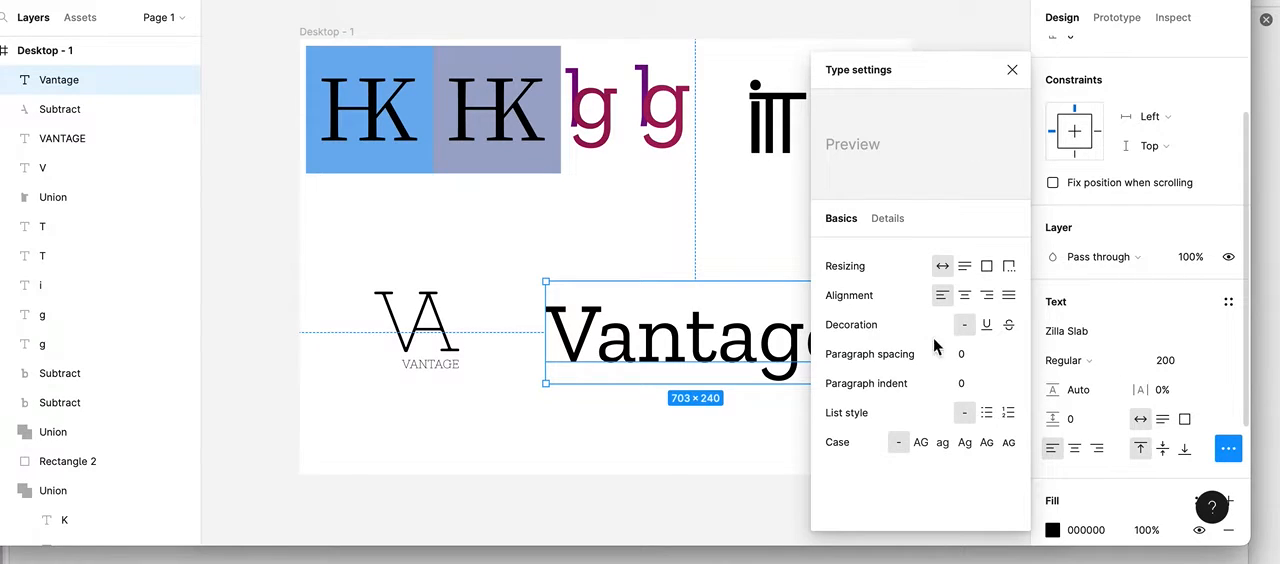
click(920, 443)
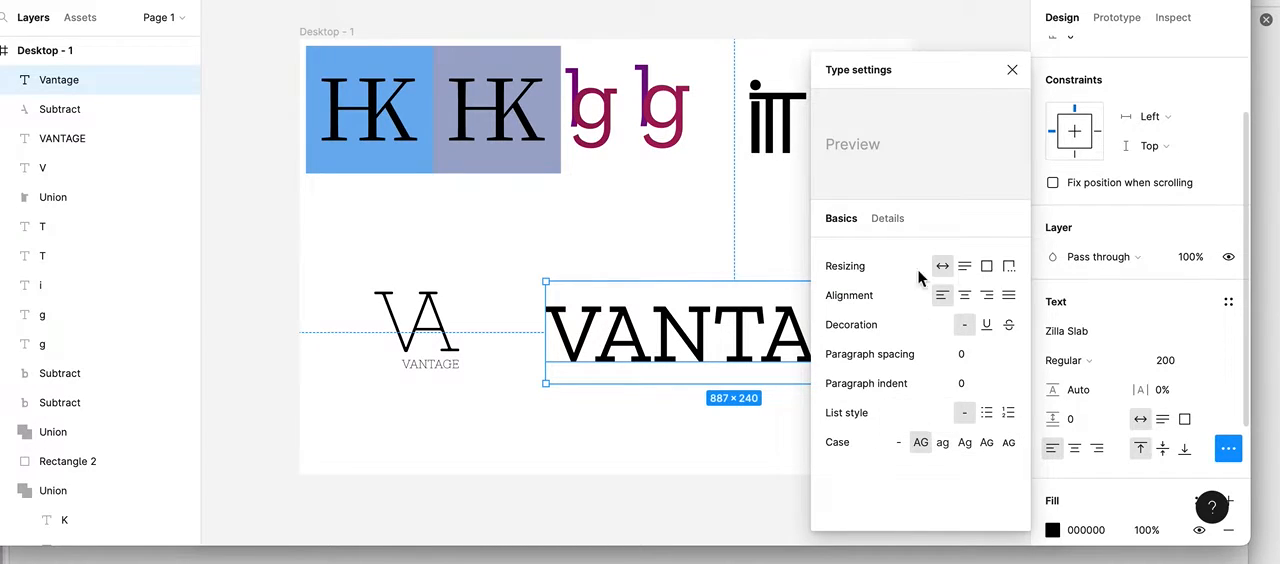
click(1012, 73)
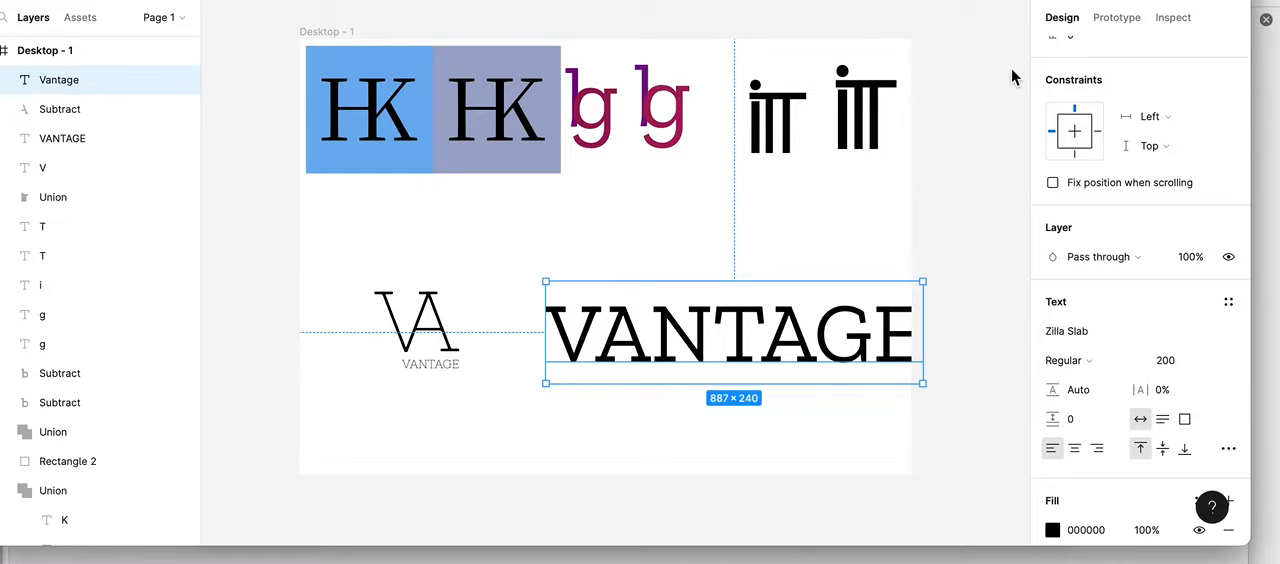
Step: Move the large VANTAGE text up beside the VA logo, duplicate it, and place the copy below the original
drag(616, 298, 570, 265)
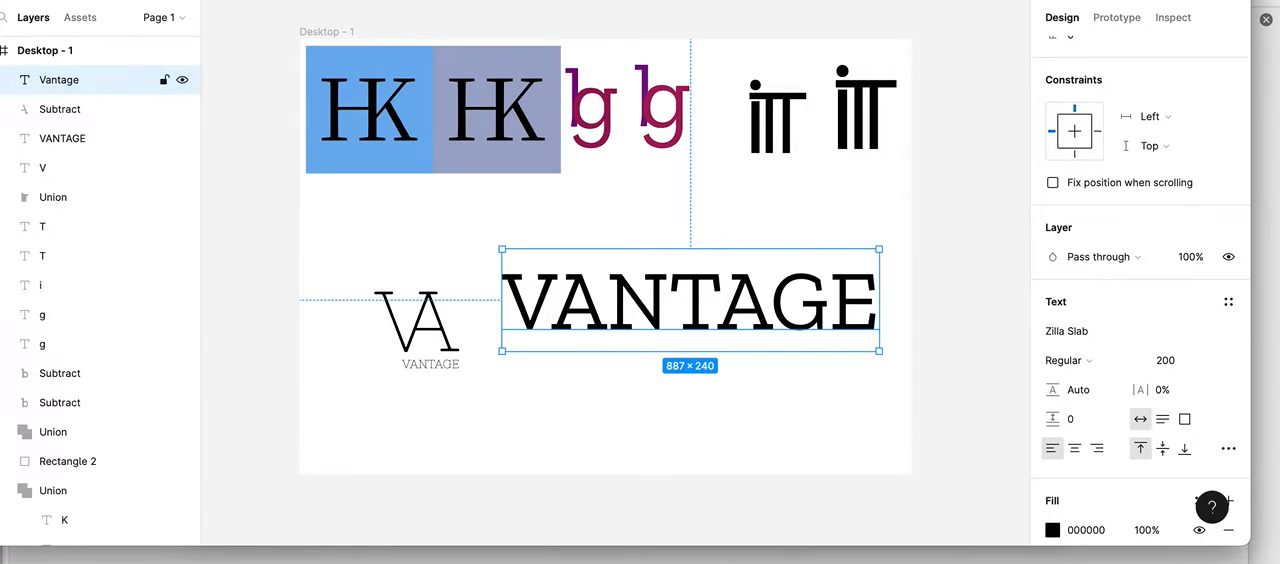
key(ctrl+d)
drag(608, 272, 629, 372)
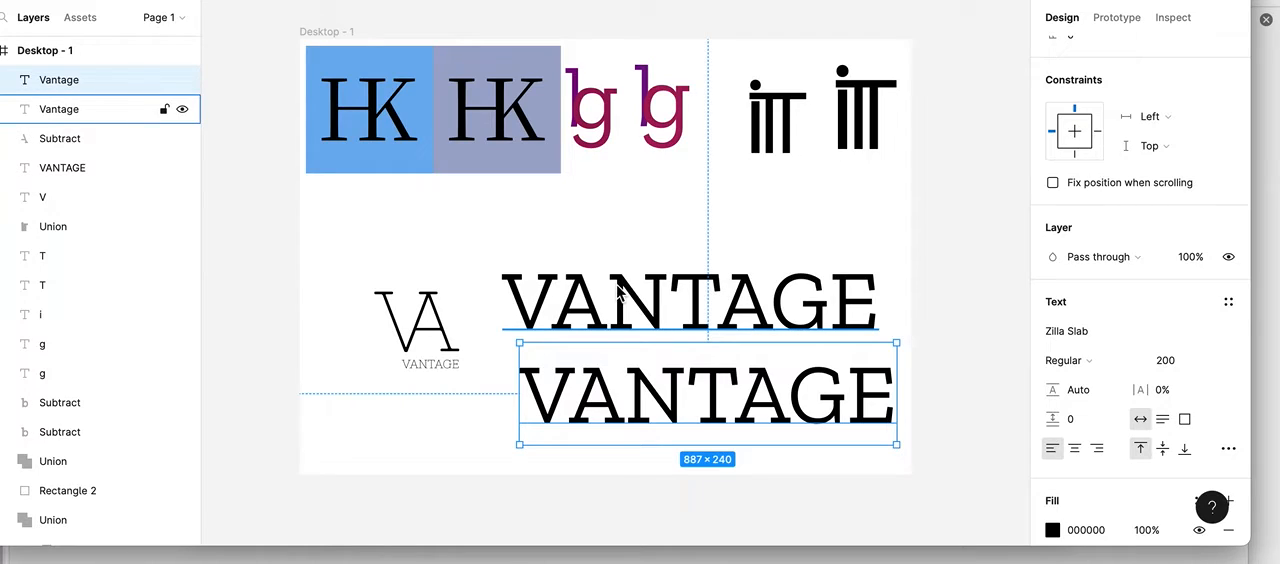
Step: Try making another copy of the large VANTAGE text, spreading the three words apart and opening the lowest one for editing
key(ctrl+d)
scroll(620, 287, down, 1)
drag(624, 287, 780, 233)
drag(600, 375, 790, 337)
drag(622, 441, 556, 352)
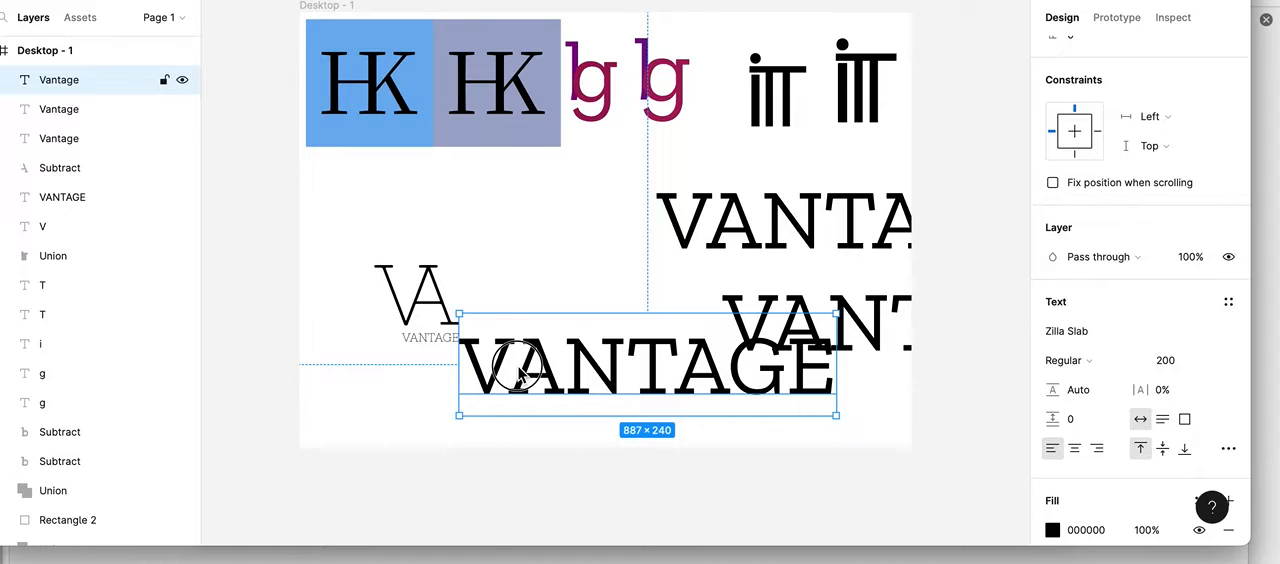
double_click(519, 372)
click(519, 370)
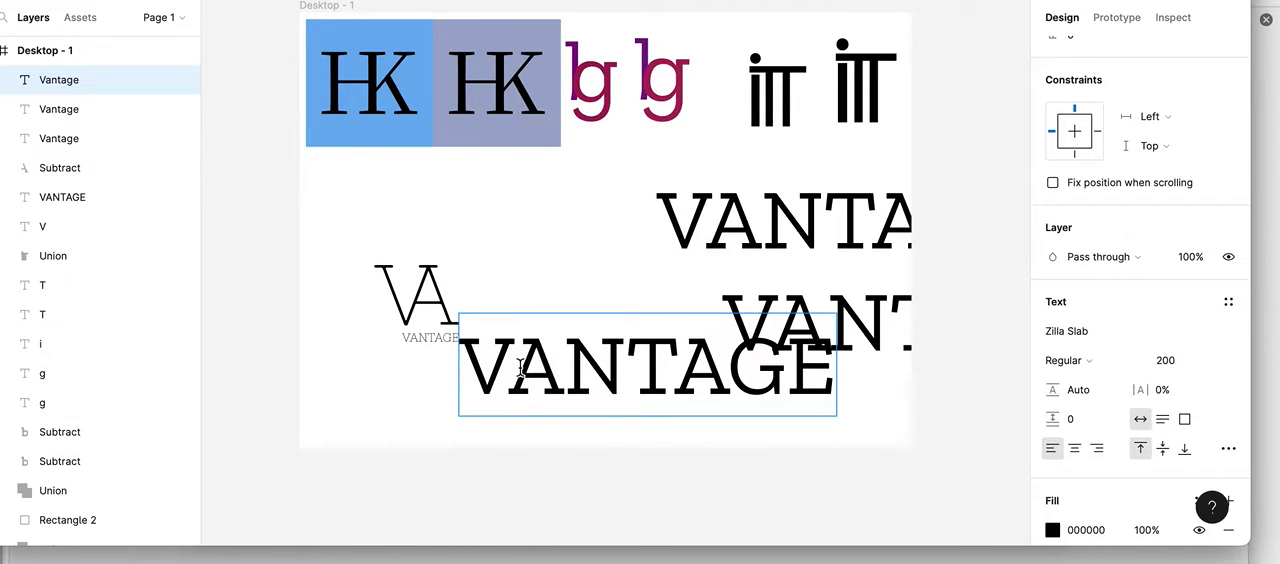
Step: Undo the extra VANTAGE copy and the repositioning of the duplicated words
key(super+z)
key(super+z)
key(super+z)
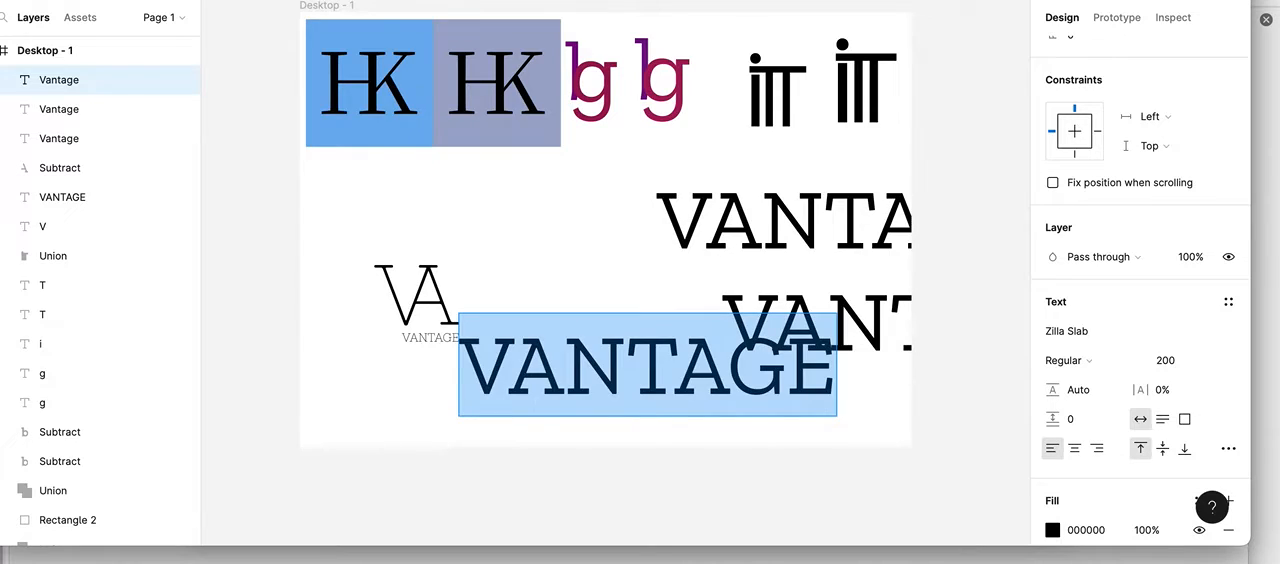
key(super+z)
key(super+z)
key(super+z)
key(super+z)
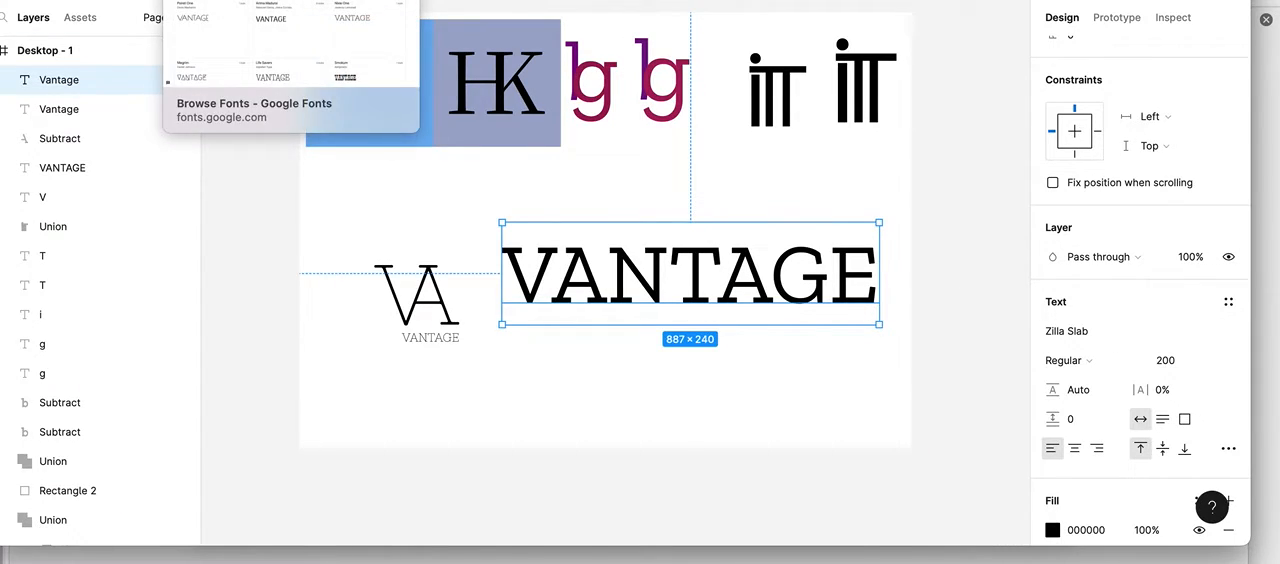
Step: Switch to Google Fonts and compare the display fonts previewed with the word VANTAGE
click(250, 0)
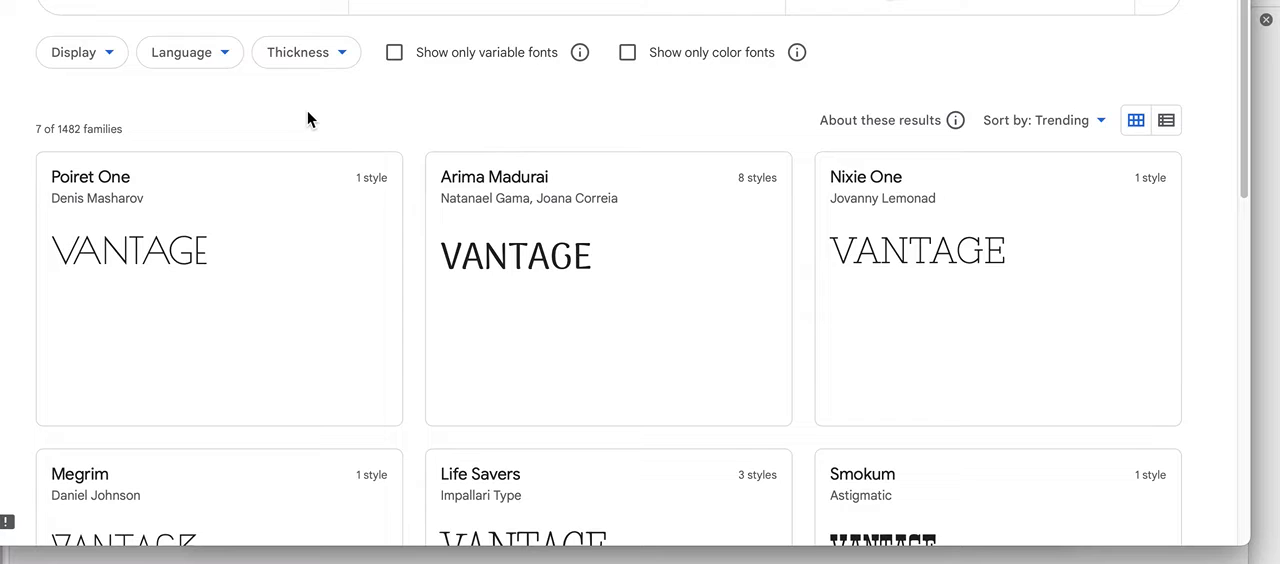
scroll(307, 112, down, 1)
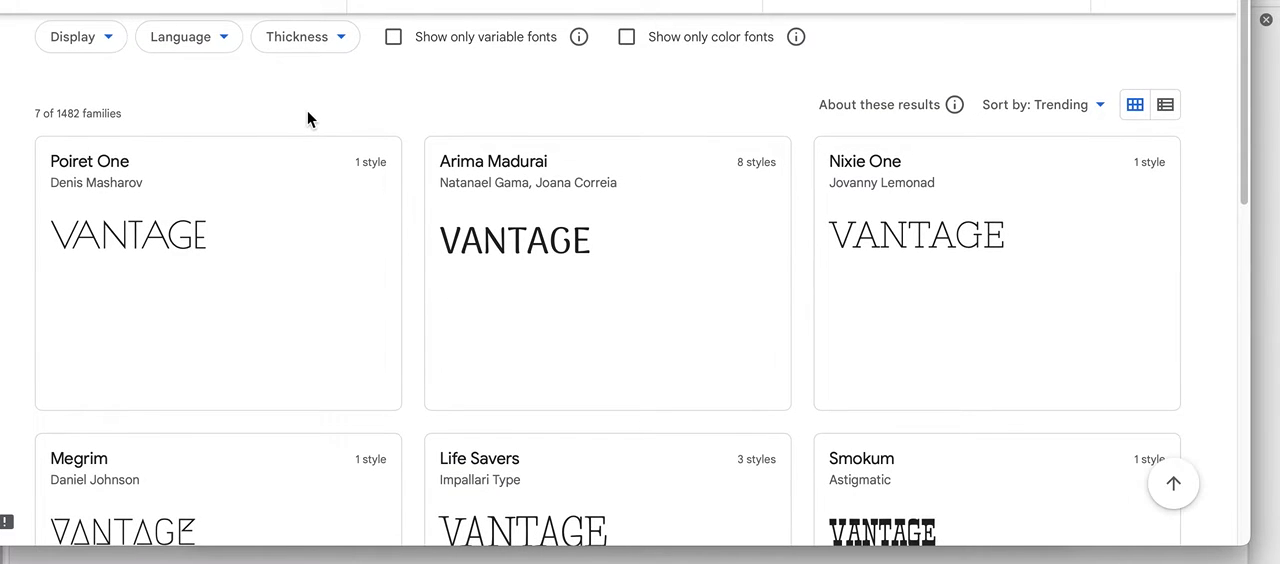
scroll(307, 118, down, 1)
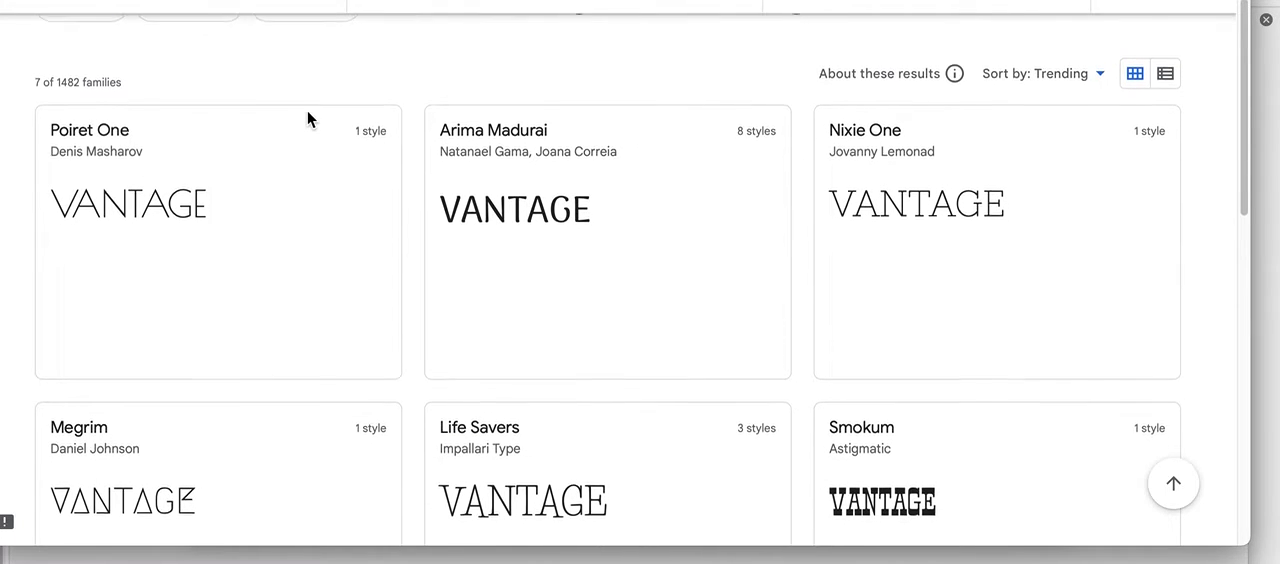
scroll(307, 112, down, 1)
scroll(308, 115, up, 2)
scroll(310, 120, up, 2)
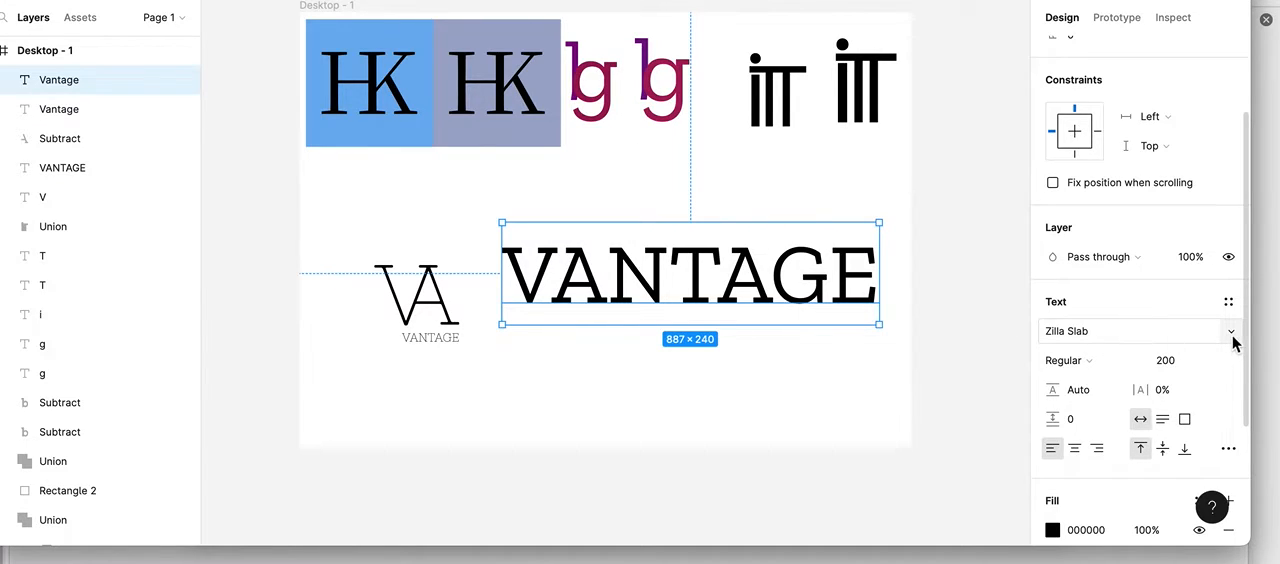
Step: Switch back to Figma and change the selected VANTAGE copy's font to Nixie One
click(1231, 335)
scroll(1236, 342, up, 20)
scroll(1236, 342, down, 2)
click(1095, 333)
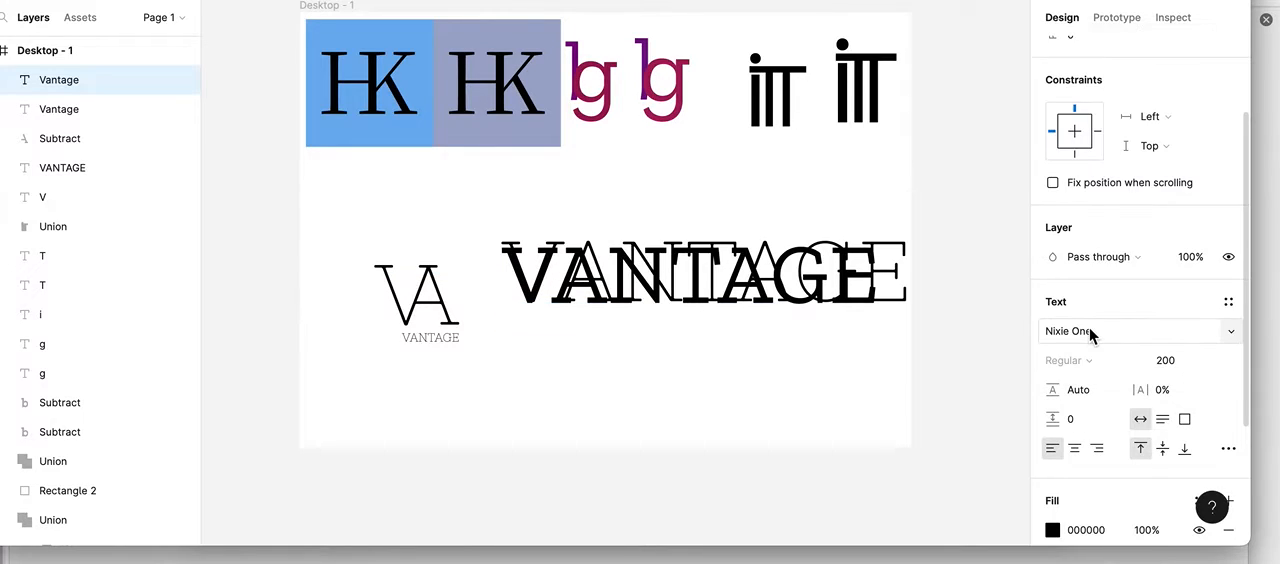
Step: Separate the two overlapping words, delete the Zilla Slab VANTAGE, and move the Nixie One word above the VA logo
drag(620, 255, 578, 367)
click(614, 260)
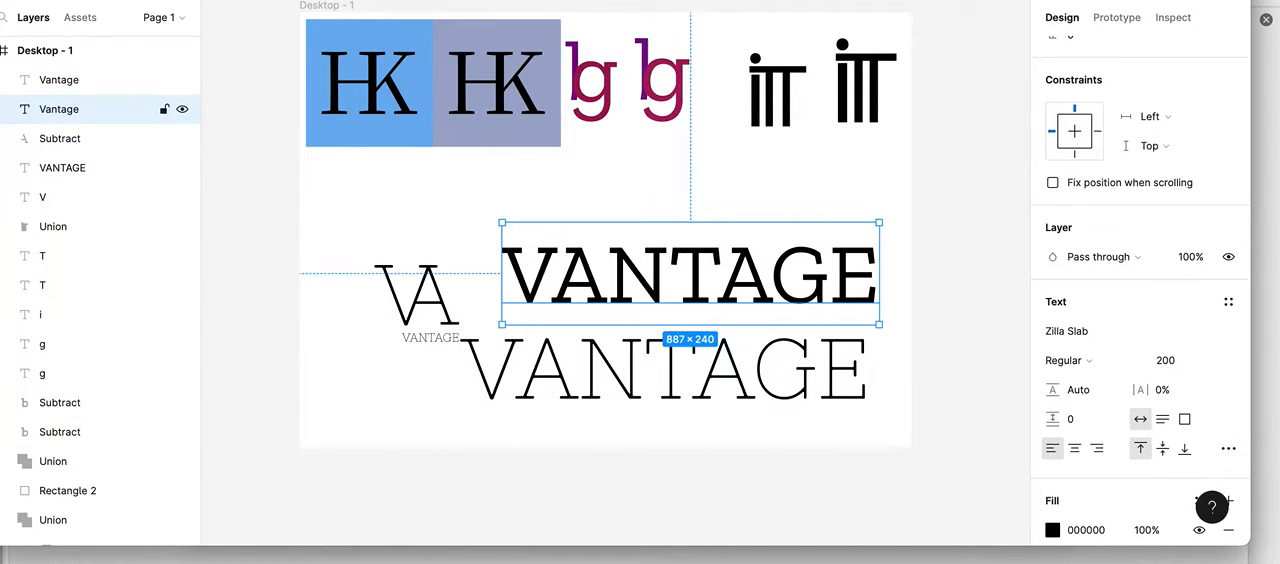
key(Delete)
drag(566, 317, 536, 222)
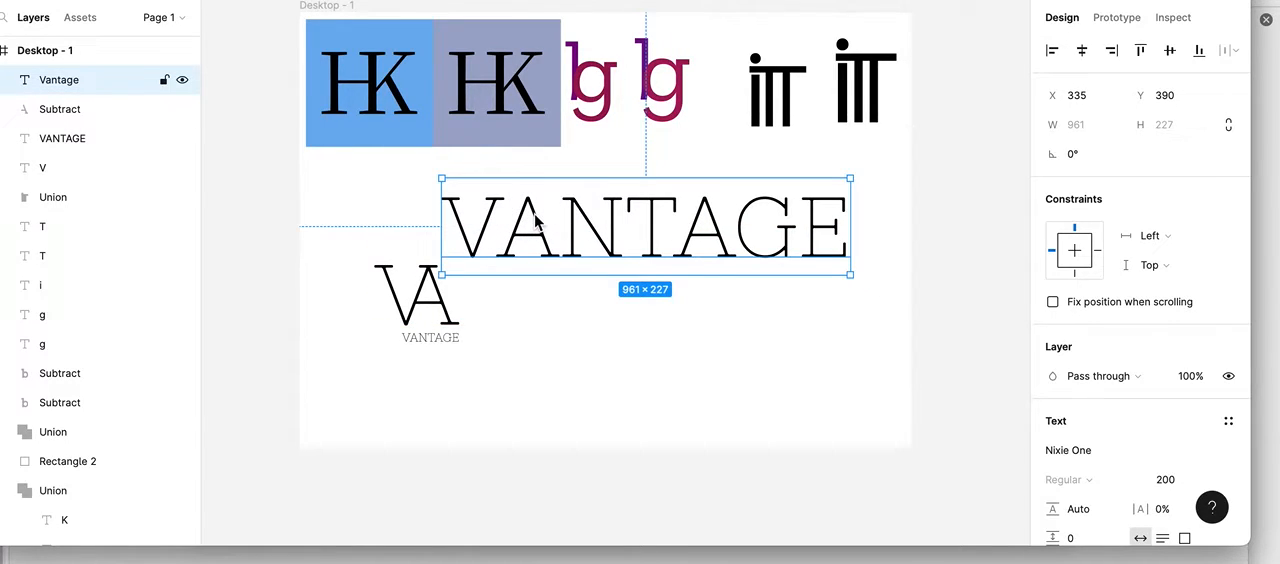
Step: Duplicate the Nixie One VANTAGE text twice and place both copies toward the lower right of the frame
key(ctrl+d)
drag(594, 214, 629, 405)
click(597, 232)
drag(597, 232, 732, 405)
Step: Reduce the middle VANTAGE copy to the letter V and move it below and right of the VA logo
double_click(740, 345)
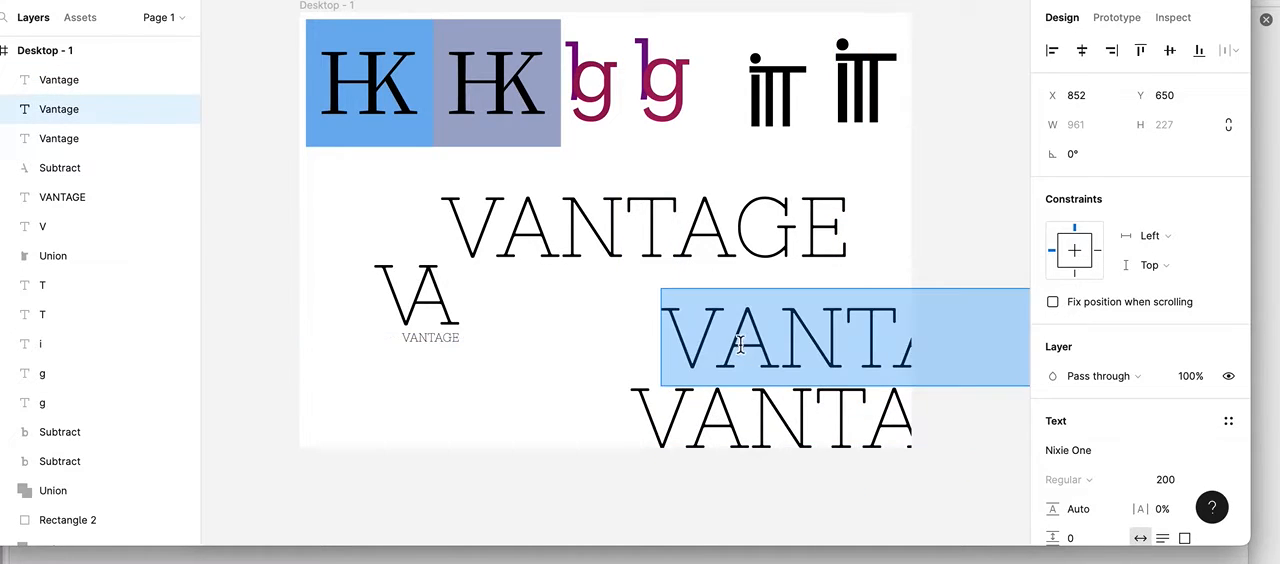
click(738, 343)
drag(738, 343, 1142, 383)
key(BackSpace)
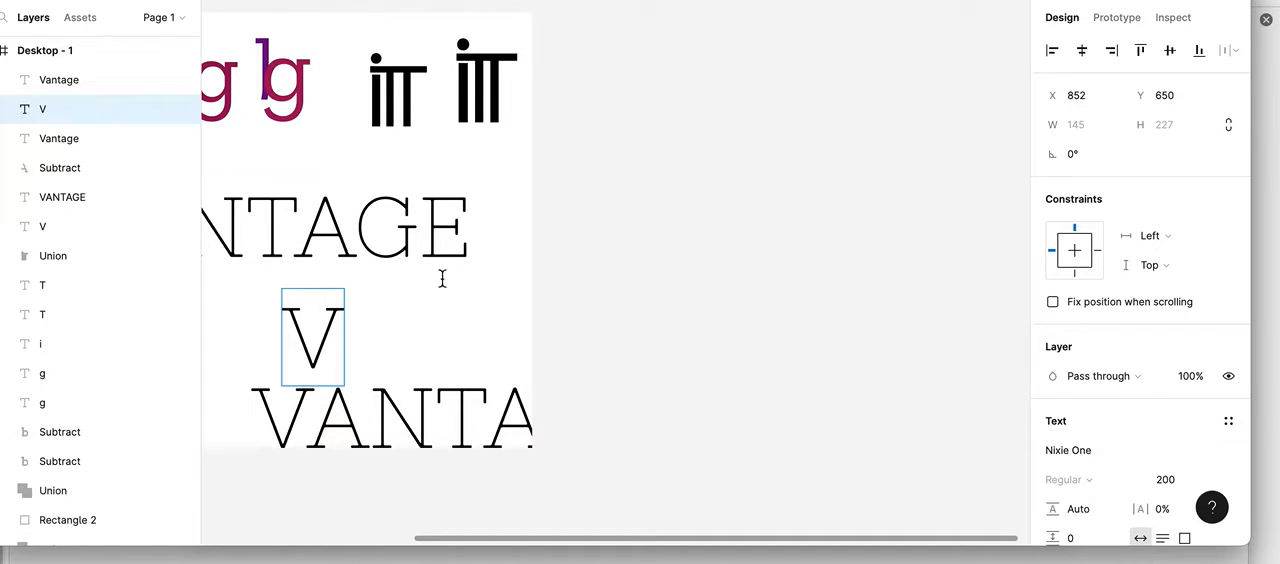
scroll(400, 295, left, 4)
drag(490, 340, 313, 404)
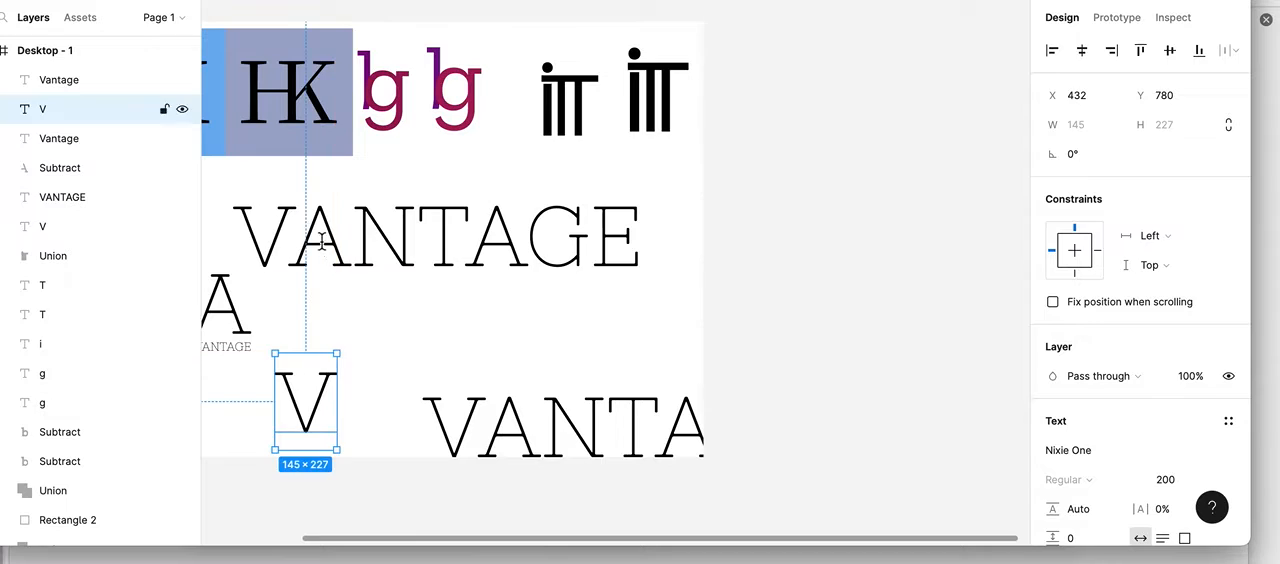
Step: Delete every letter except the first A from the uppermost large VANTAGE text
click(309, 225)
double_click(310, 230)
click(289, 235)
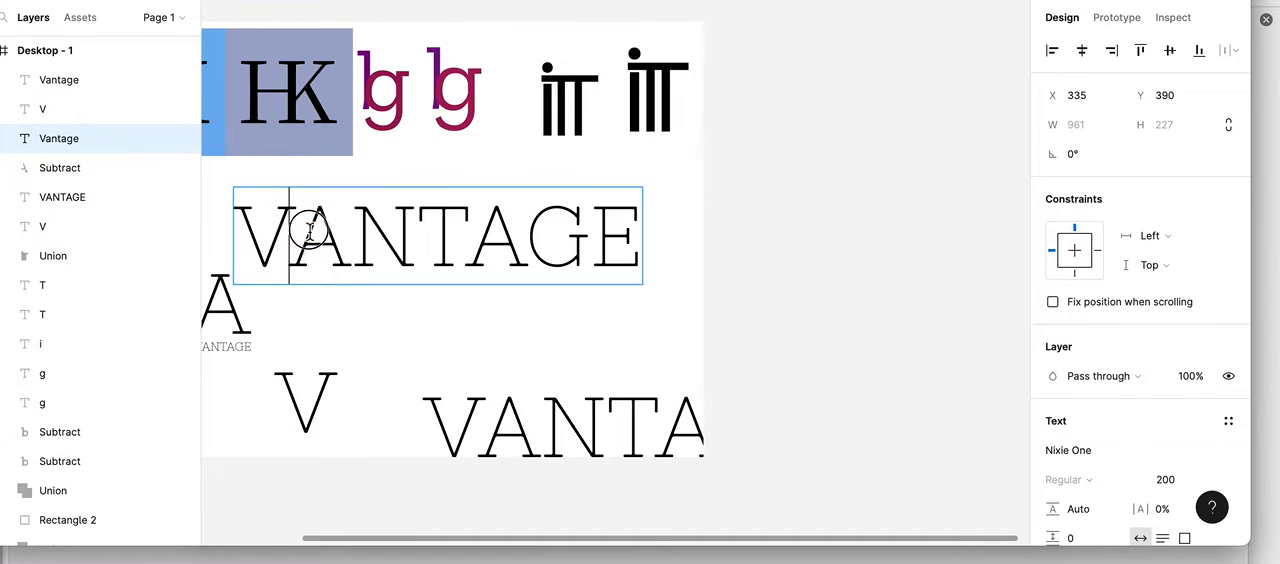
key(BackSpace)
drag(292, 231, 575, 240)
key(BackSpace)
scroll(494, 249, left, 4)
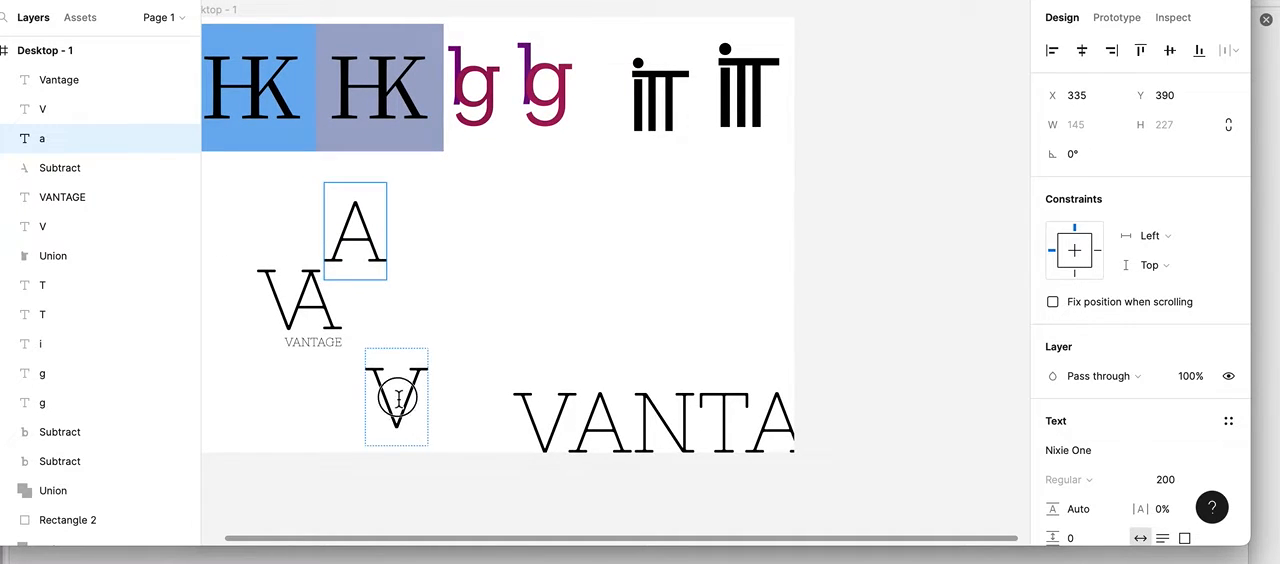
Step: Move the single V and the remaining large VANTAGE to the frame's right edge, and place the A beside the VA logo
click(392, 396)
double_click(392, 407)
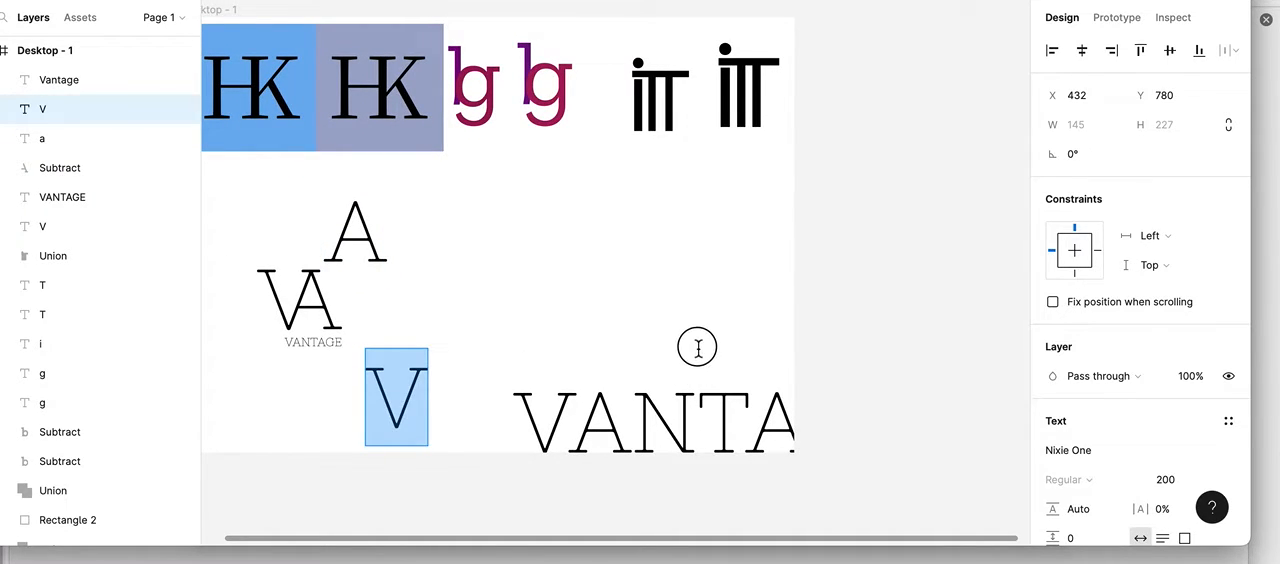
click(400, 405)
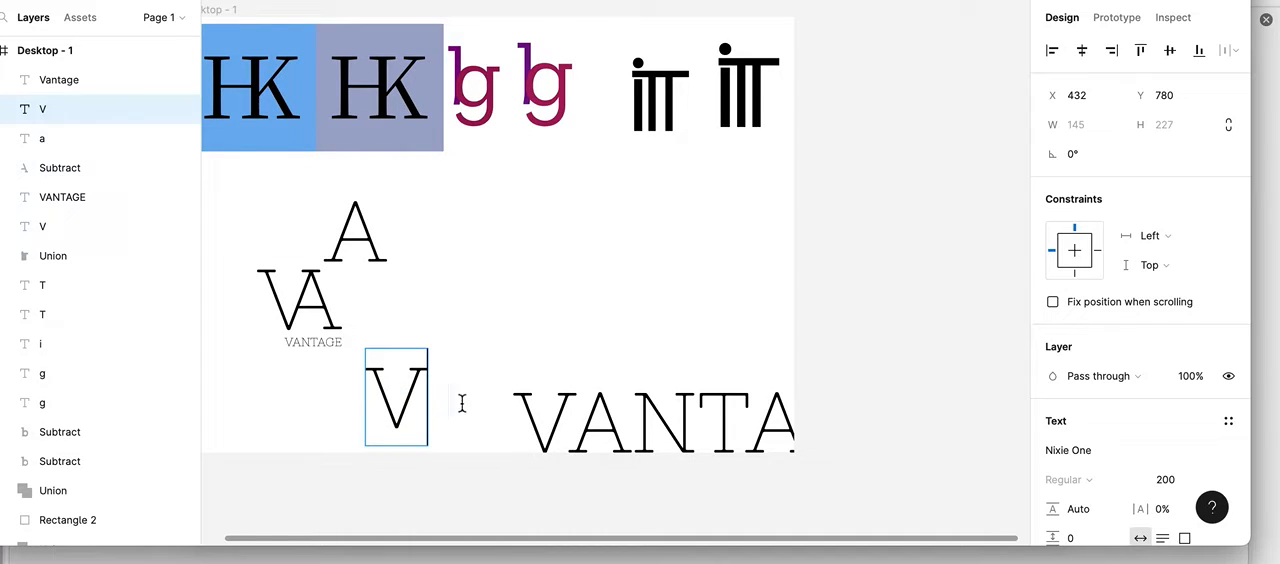
key(Escape)
drag(408, 390, 752, 309)
drag(543, 414, 741, 396)
click(348, 236)
drag(348, 236, 459, 304)
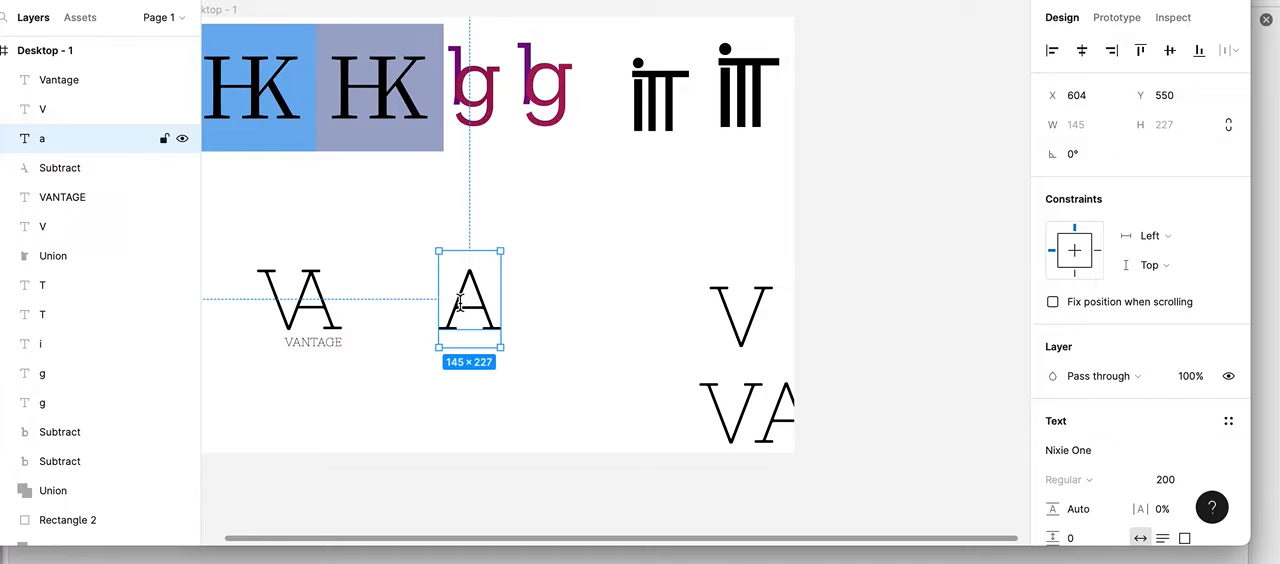
Step: Draw a straight line about 198 long along the A's left leg, from below its foot to past its apex
scroll(459, 303, up, 3)
scroll(459, 303, down, 3)
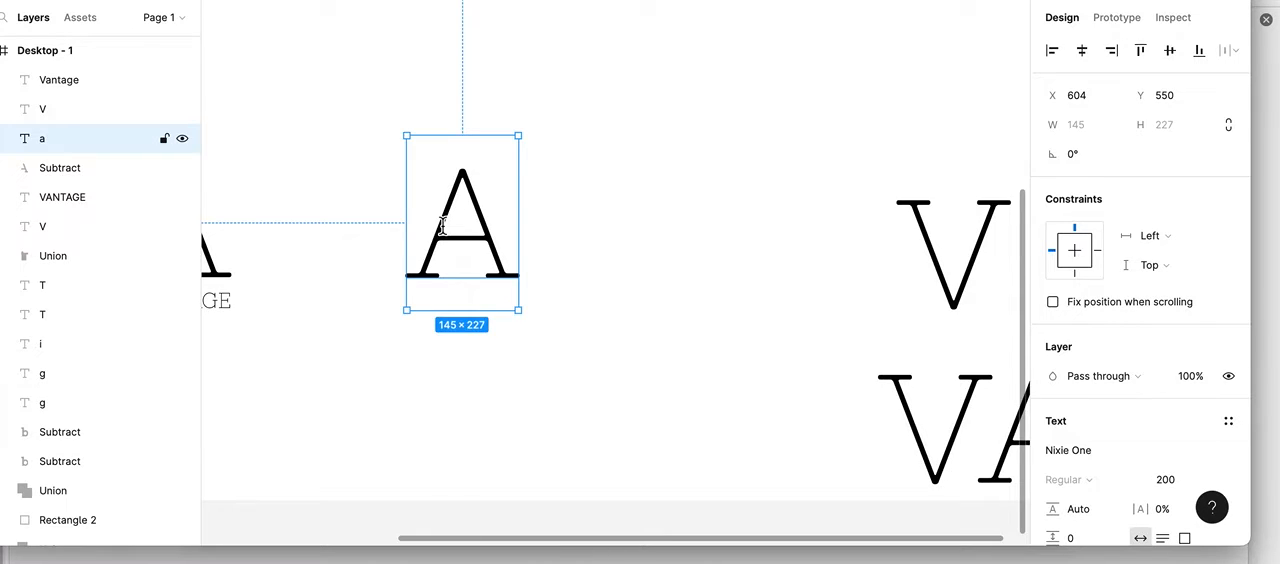
scroll(443, 226, up, 2)
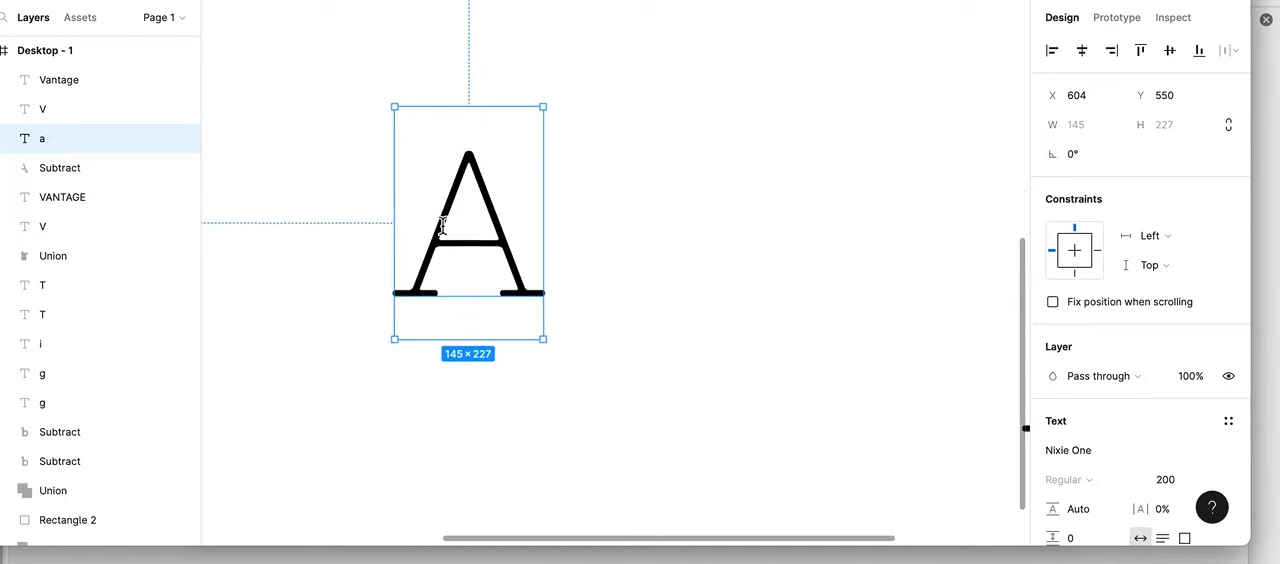
click(300, 312)
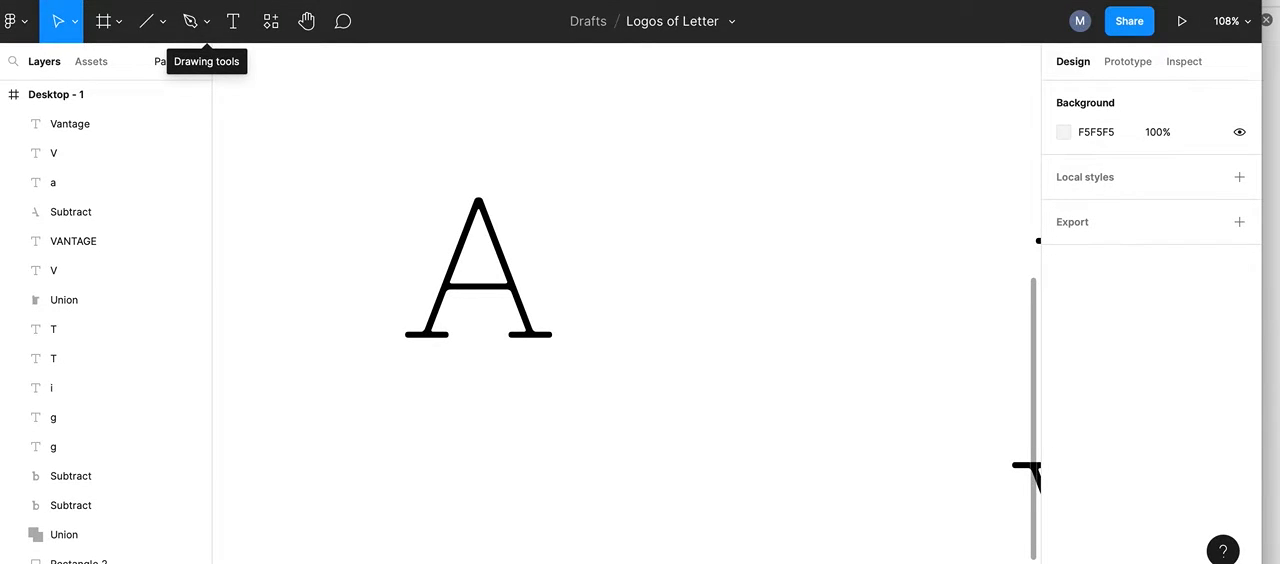
click(147, 28)
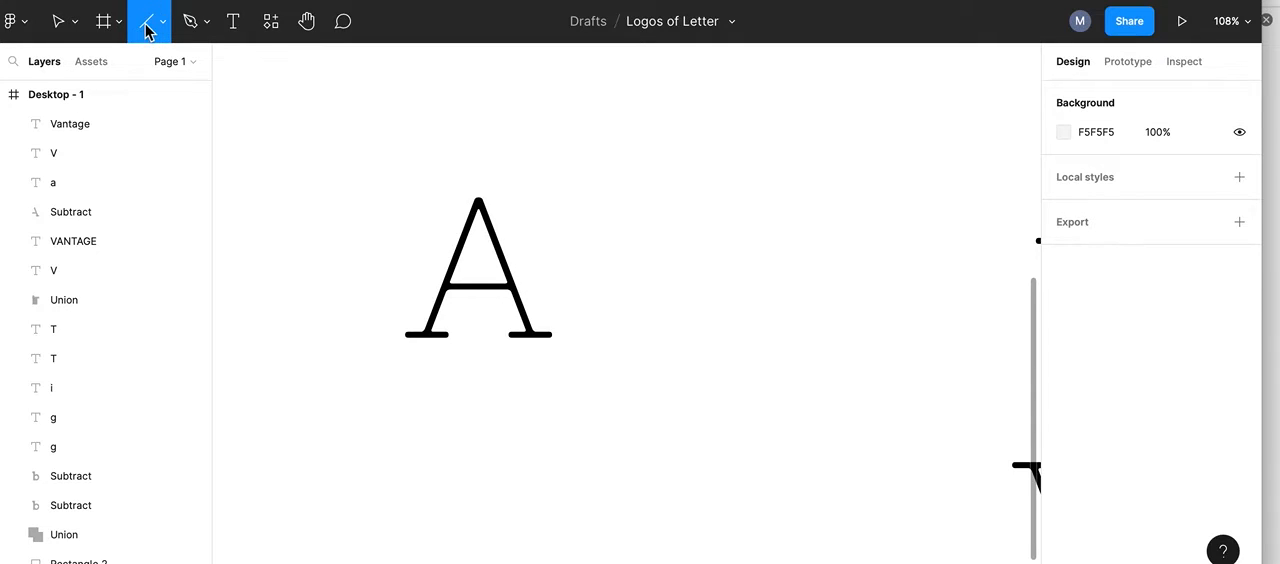
click(164, 24)
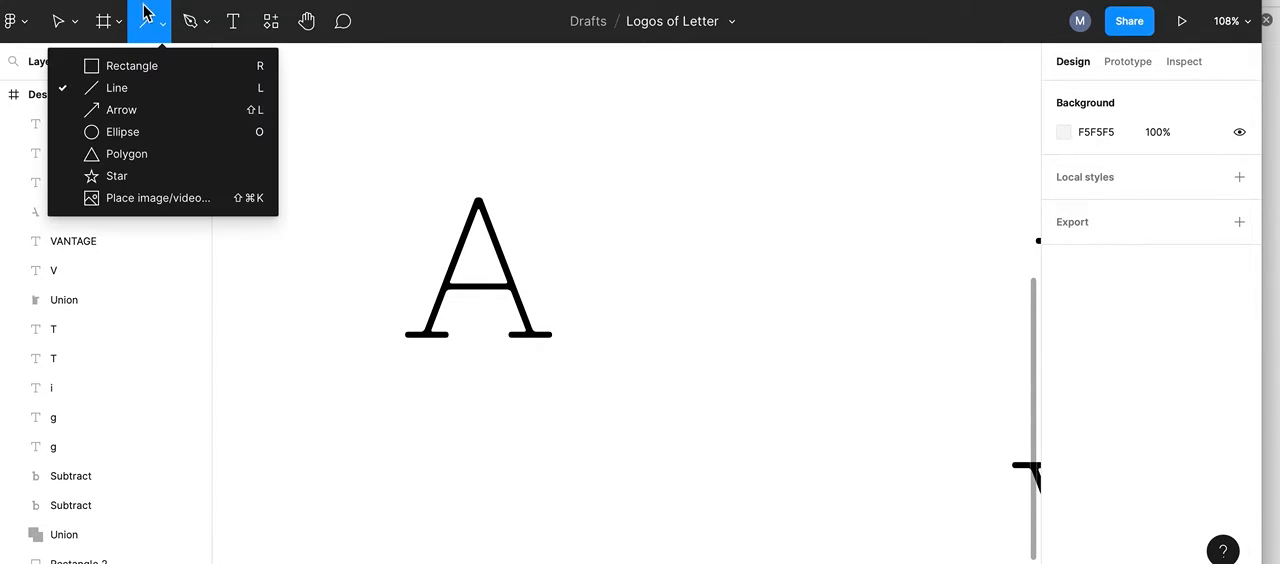
click(120, 90)
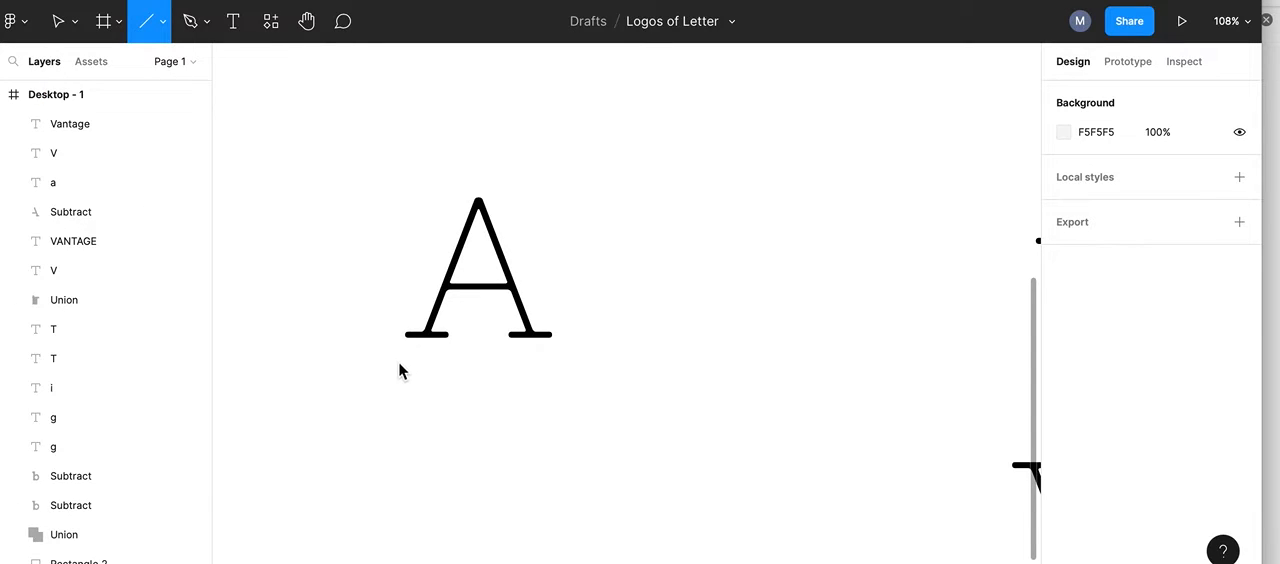
drag(417, 349, 492, 178)
click(417, 350)
drag(419, 355, 421, 357)
Step: Shorten the line to about 171 at roughly 69.4° by moving its upper end to the tip of the A
scroll(460, 280, up, 5)
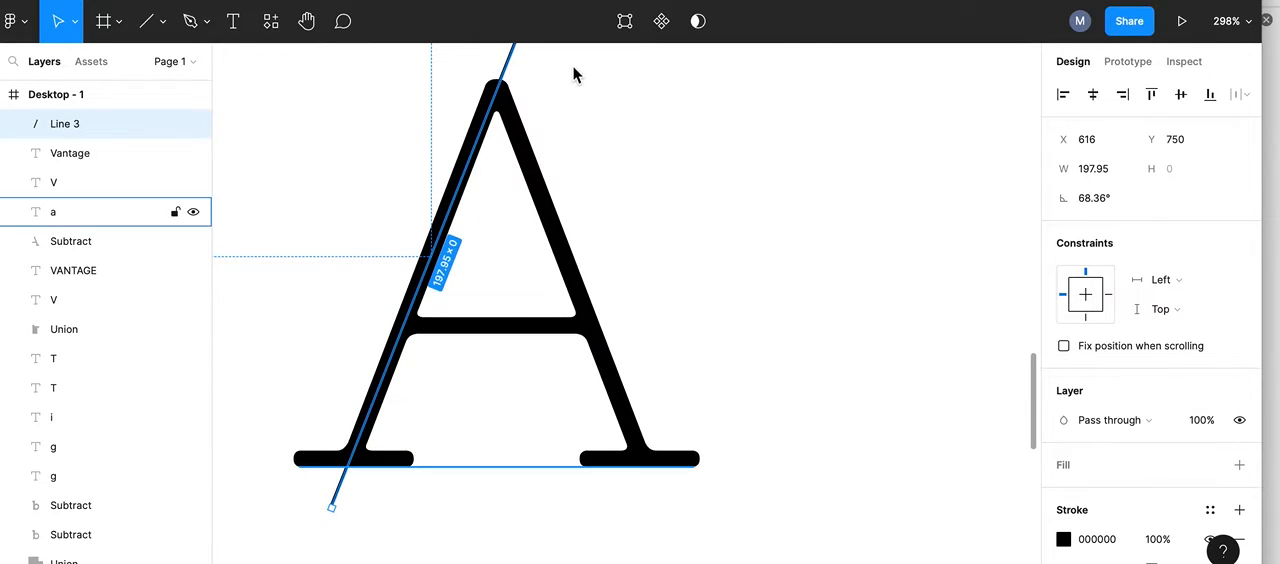
scroll(574, 147, up, 2)
scroll(574, 160, down, 1)
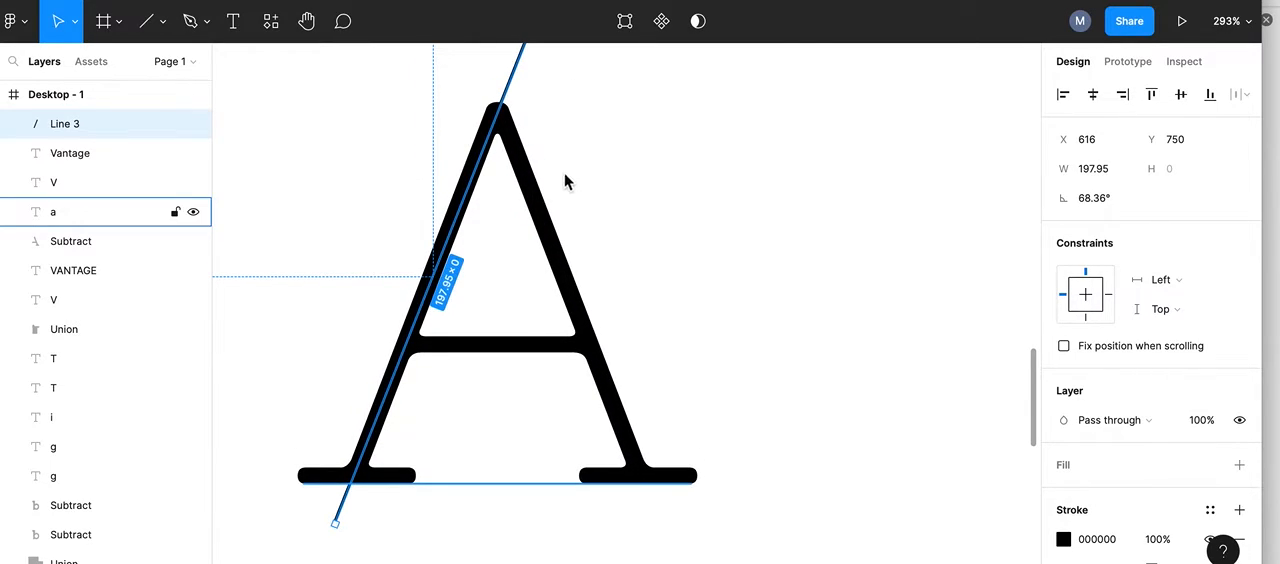
scroll(552, 198, down, 1)
drag(535, 67, 514, 123)
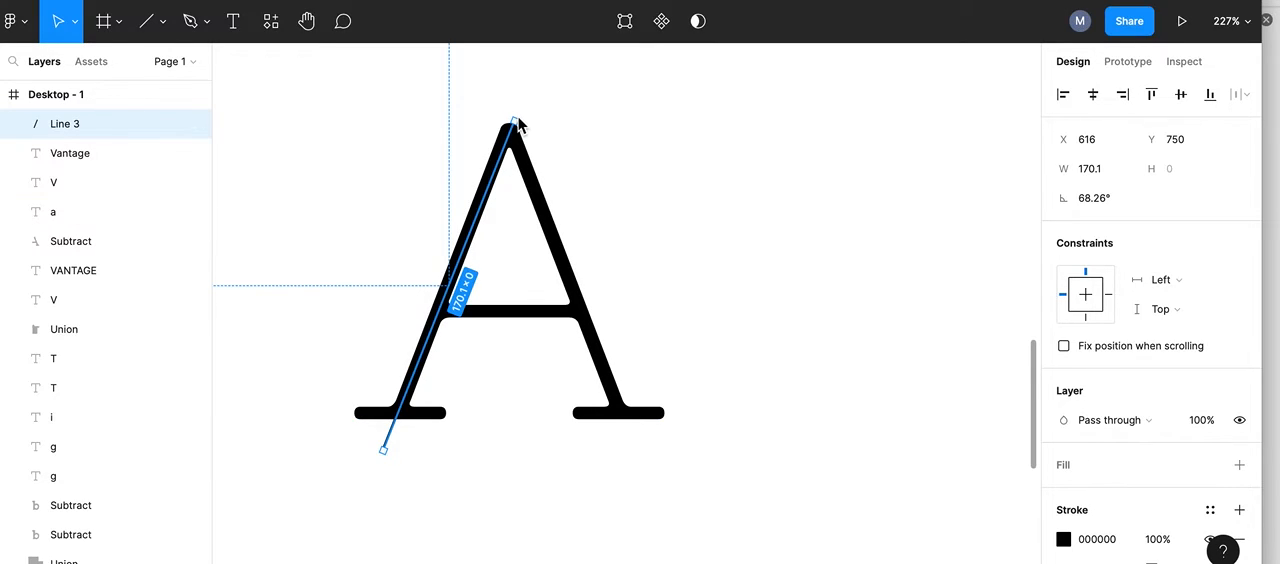
drag(514, 122, 508, 119)
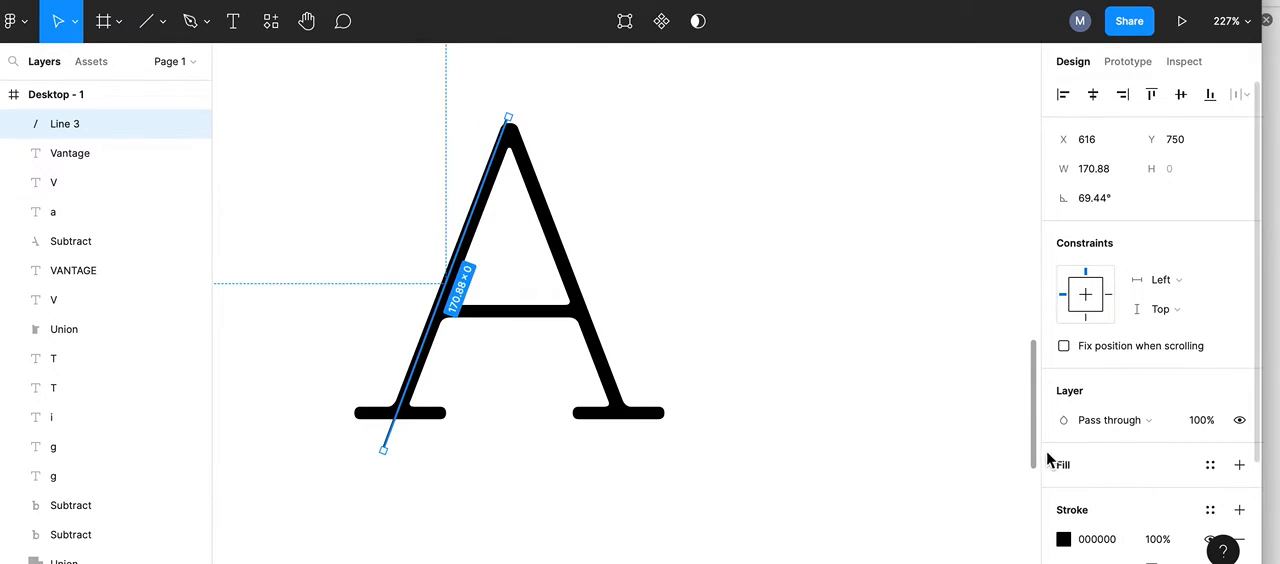
Step: Set the line's stroke to red E71F1F with a weight of 14
scroll(1020, 446, down, 3)
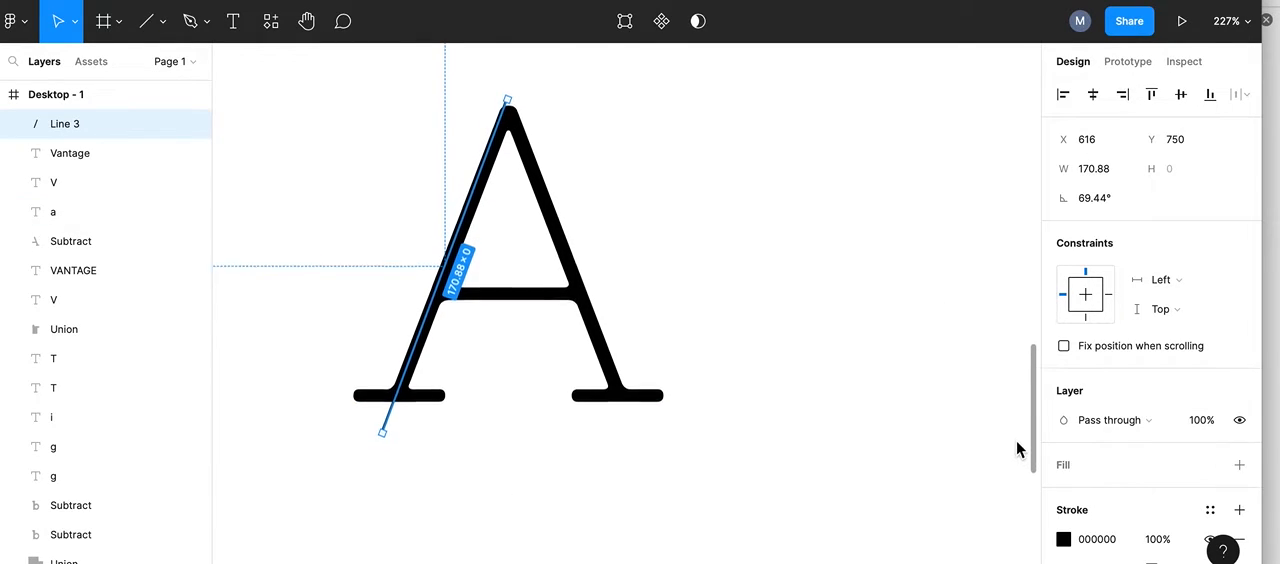
click(1063, 541)
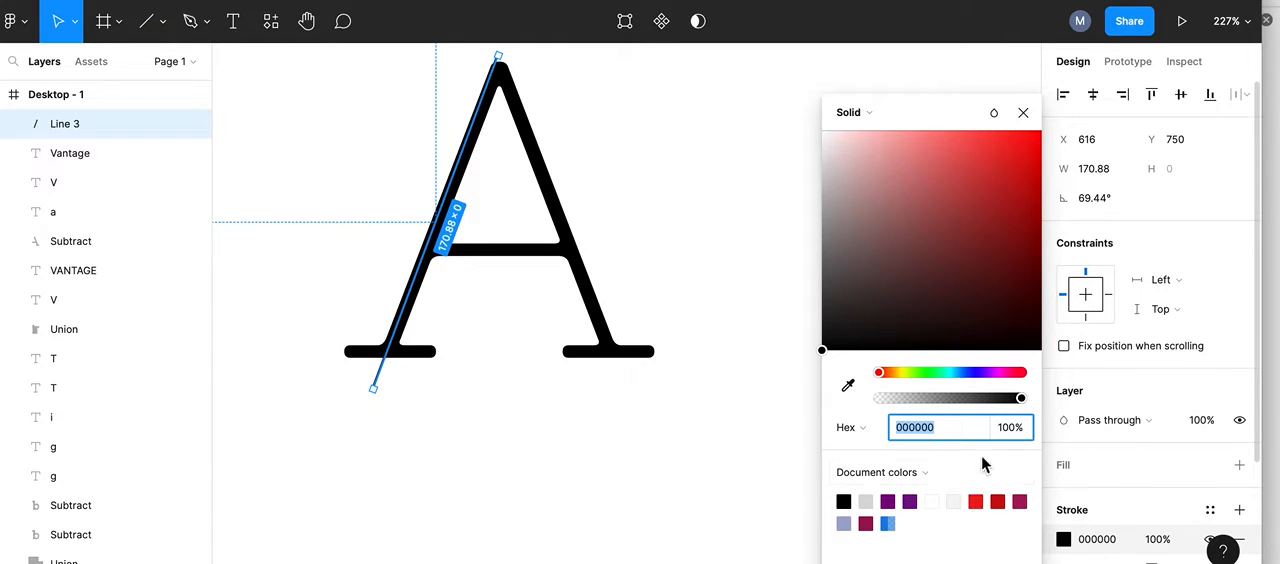
click(1012, 153)
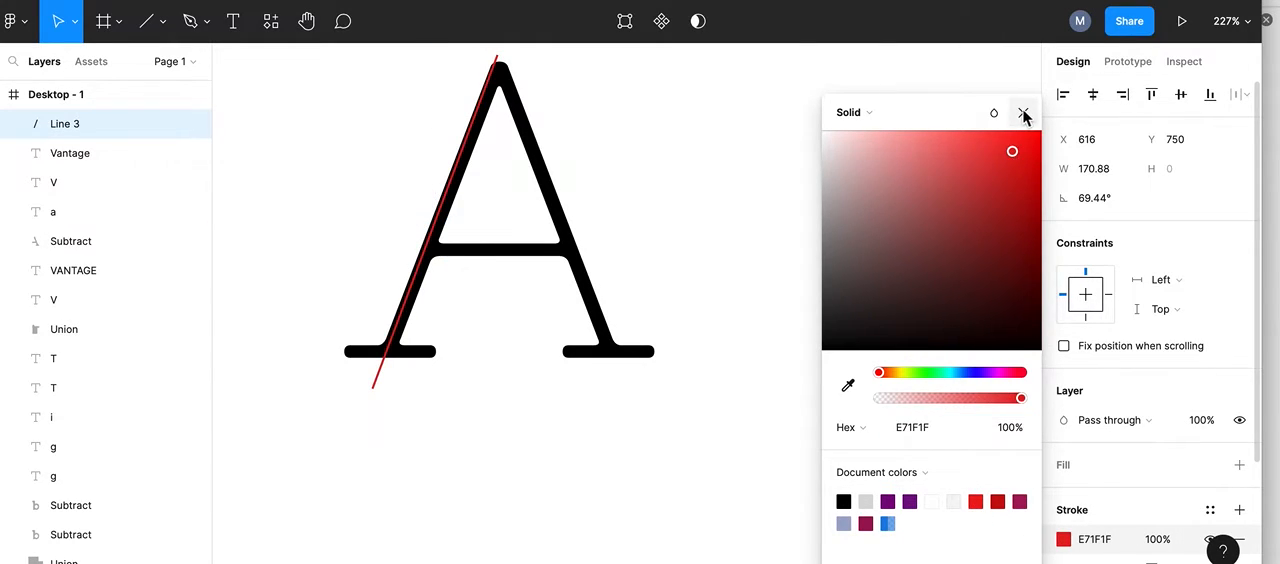
click(1024, 114)
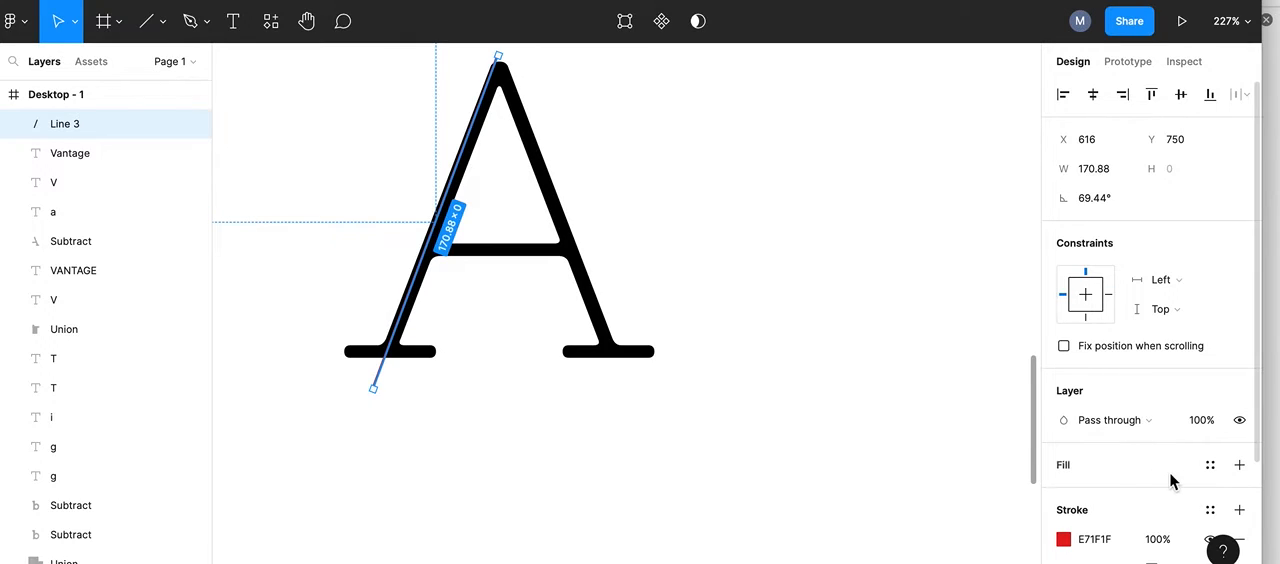
scroll(1131, 490, down, 2)
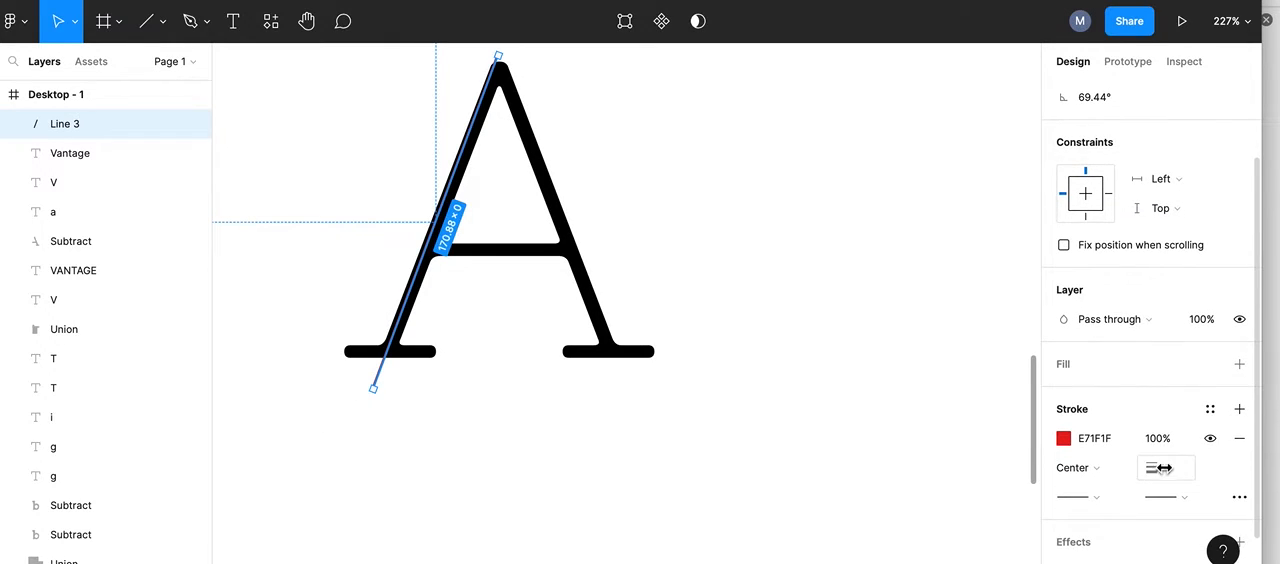
mouse_move(1157, 470)
mouse_down()
mouse_move(1146, 466)
mouse_move(1181, 469)
mouse_up()
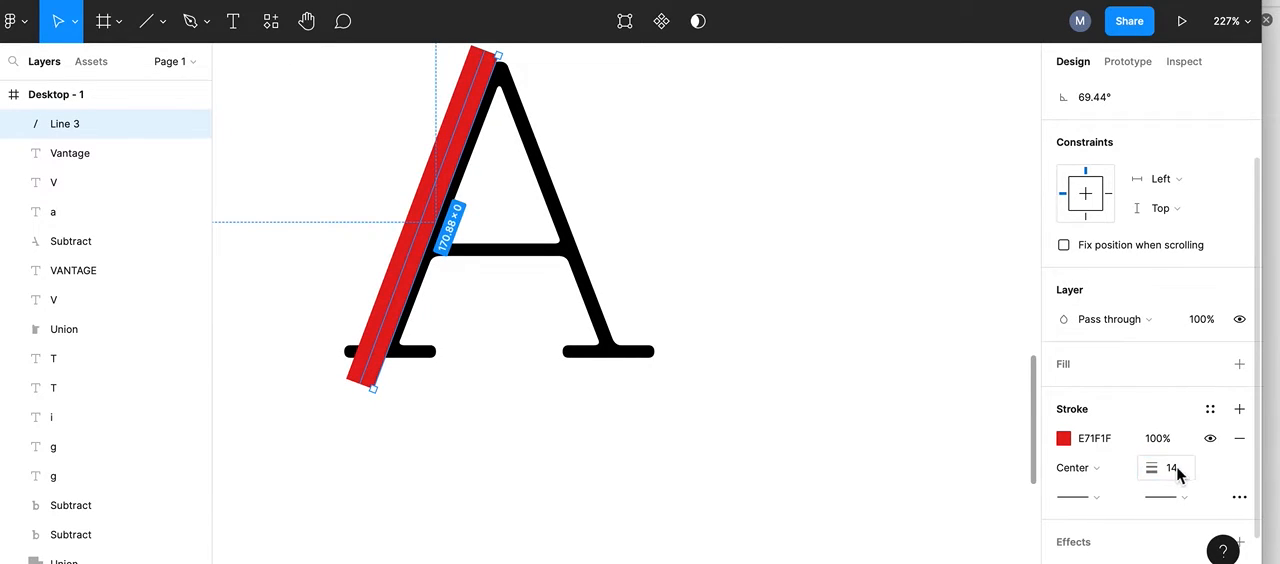
Step: Nudge the thick red line to the right until it covers the A's left leg
key(Right)
key(Right)
key(Right)
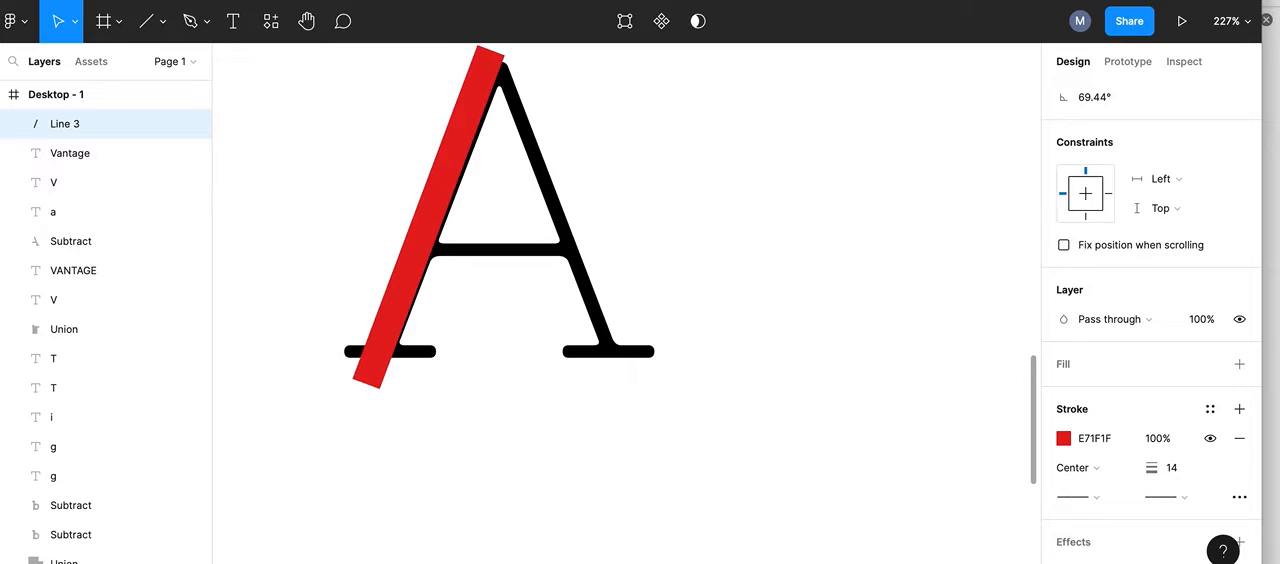
key(Right)
key(Right)
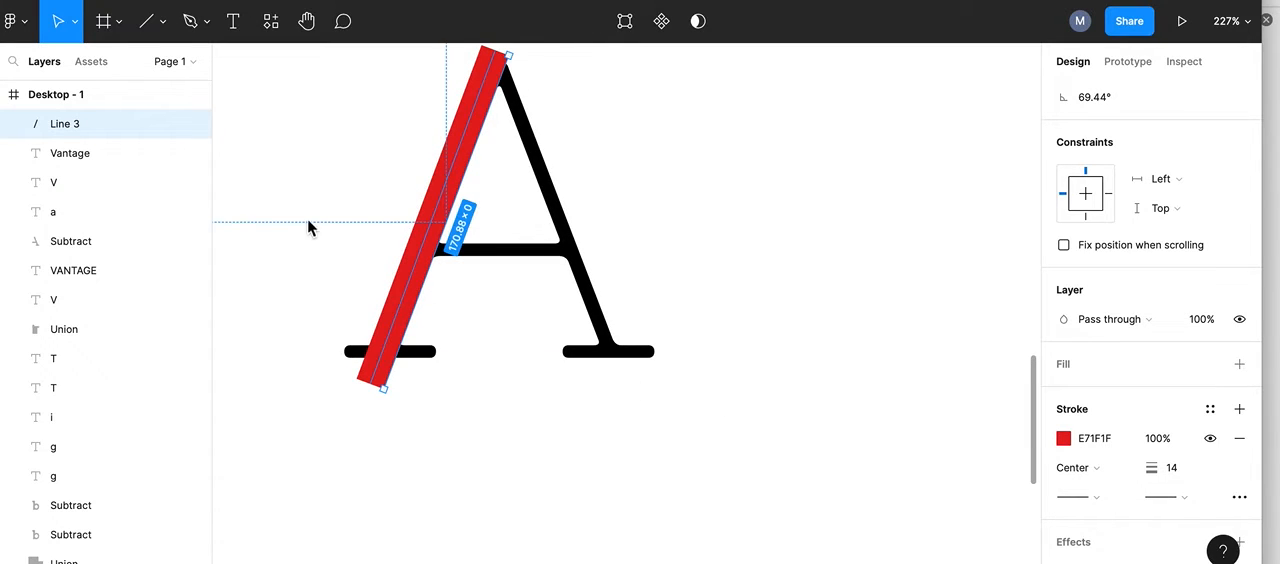
Step: Shorten the red line to about 155 by moving its upper end down to the A's inner apex
scroll(440, 257, up, 5)
scroll(440, 258, up, 6)
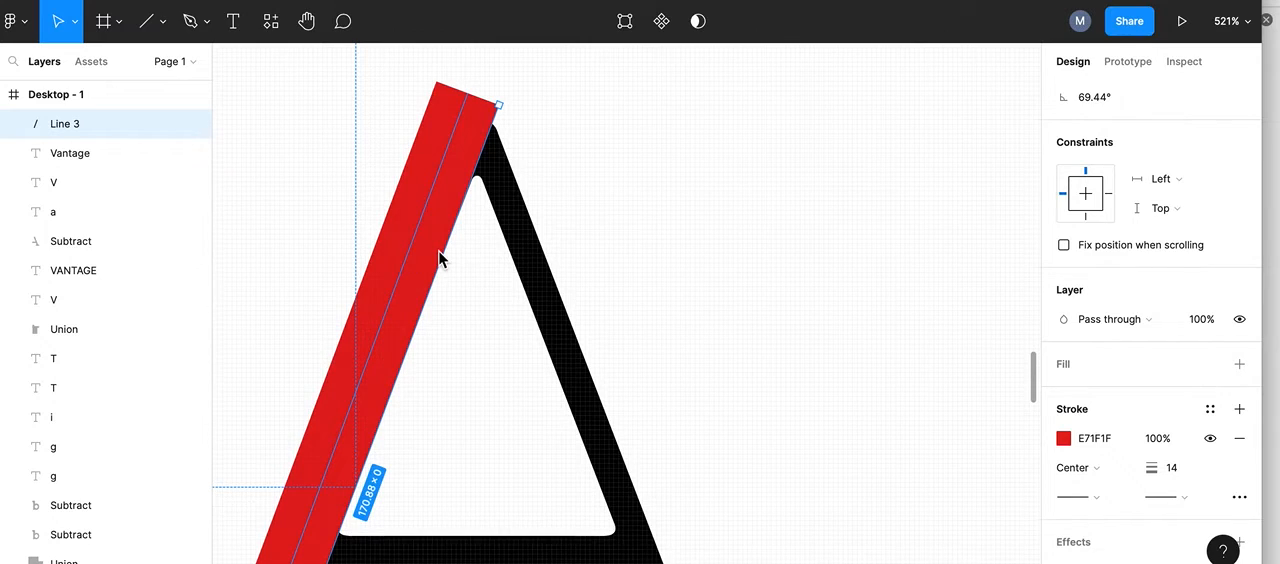
drag(498, 110, 475, 179)
scroll(475, 179, up, 1)
scroll(475, 179, down, 4)
scroll(474, 183, down, 5)
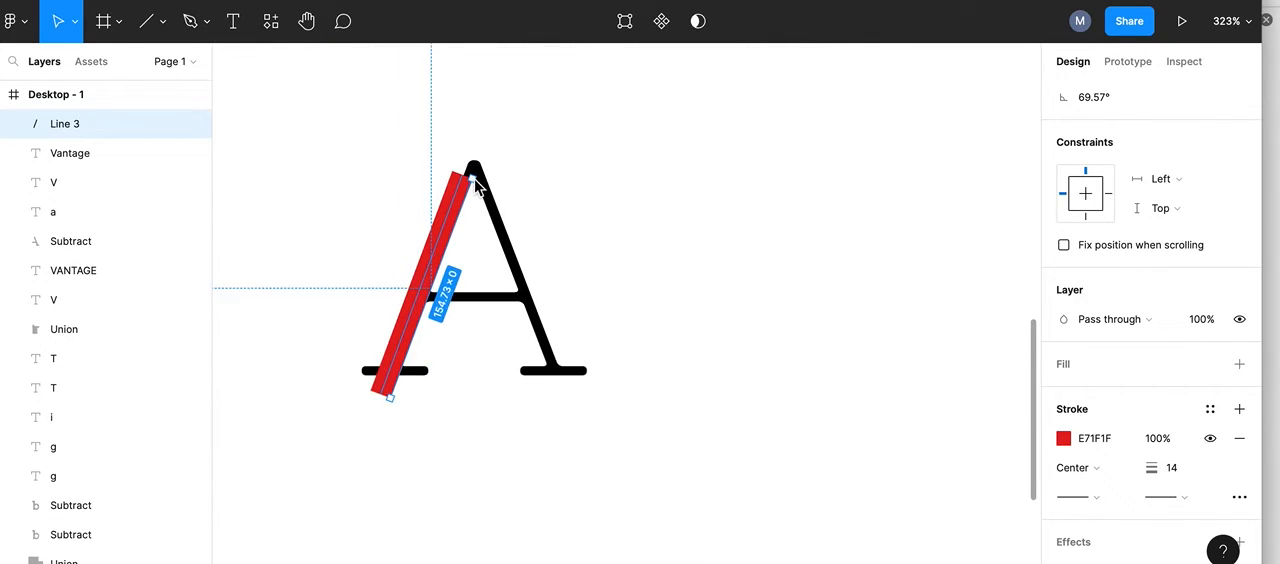
Step: Extend the red line to about 170 at roughly 69.3° by moving its upper end past the tip of the A
scroll(474, 185, left, 5)
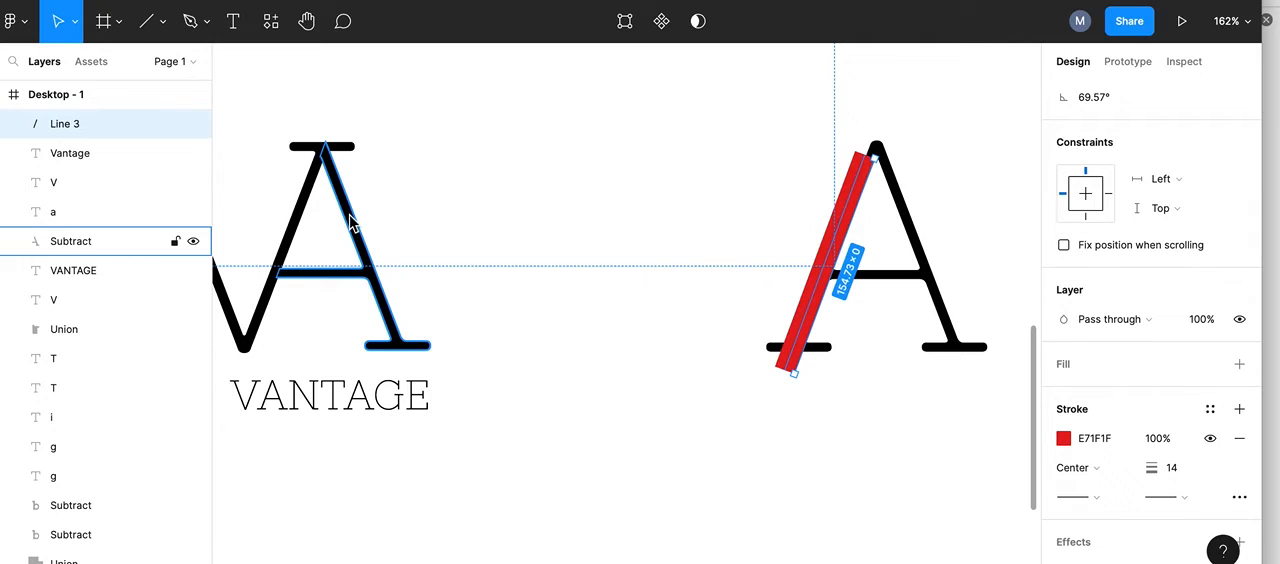
scroll(599, 139, right, 4)
scroll(599, 139, up, 1)
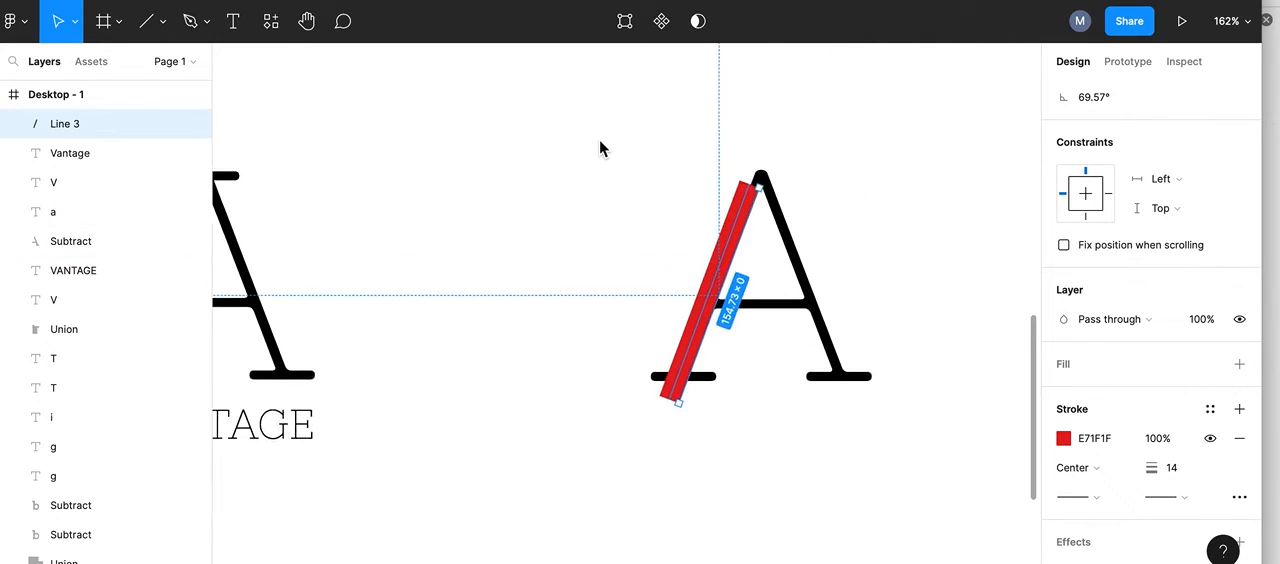
scroll(670, 228, up, 5)
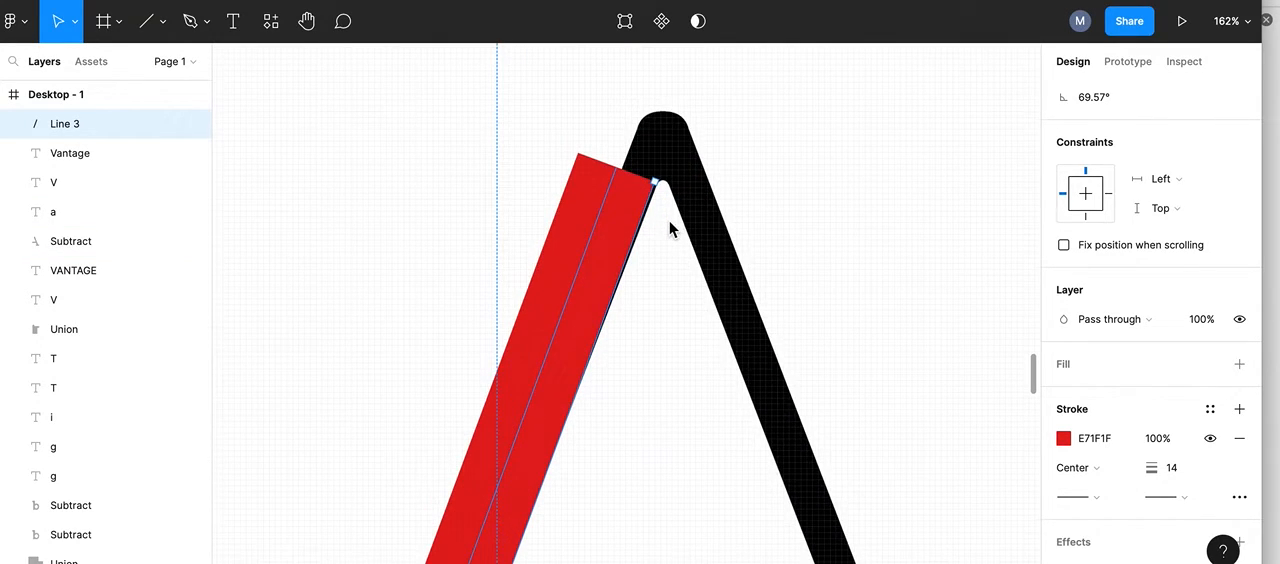
mouse_move(657, 186)
mouse_down()
mouse_move(677, 129)
mouse_move(660, 183)
mouse_up()
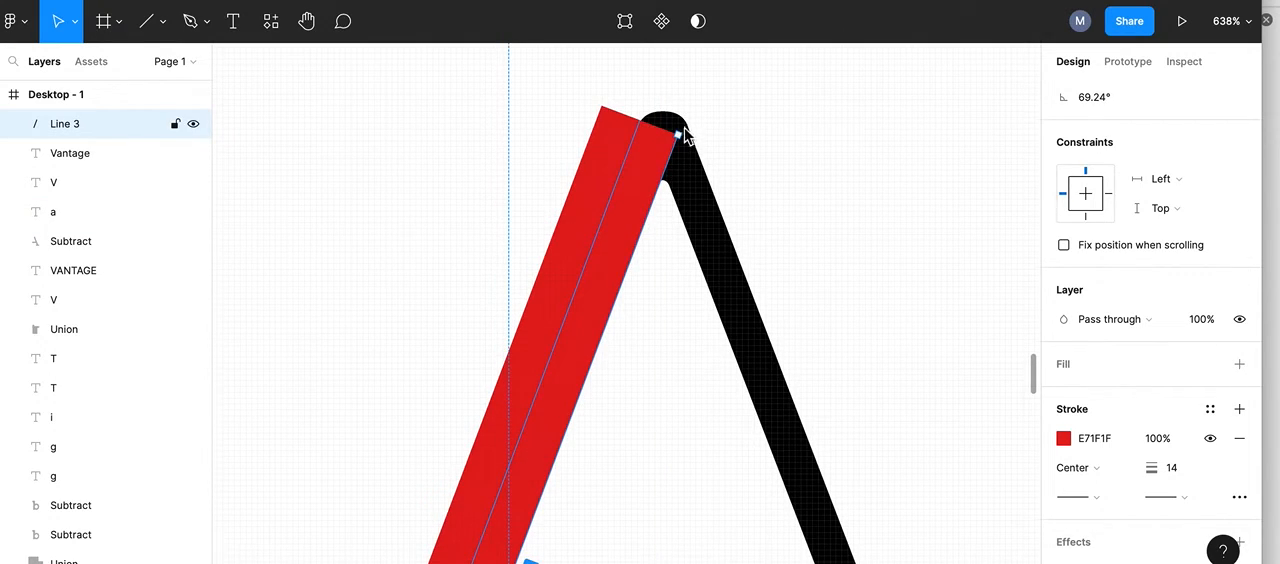
drag(678, 127, 691, 106)
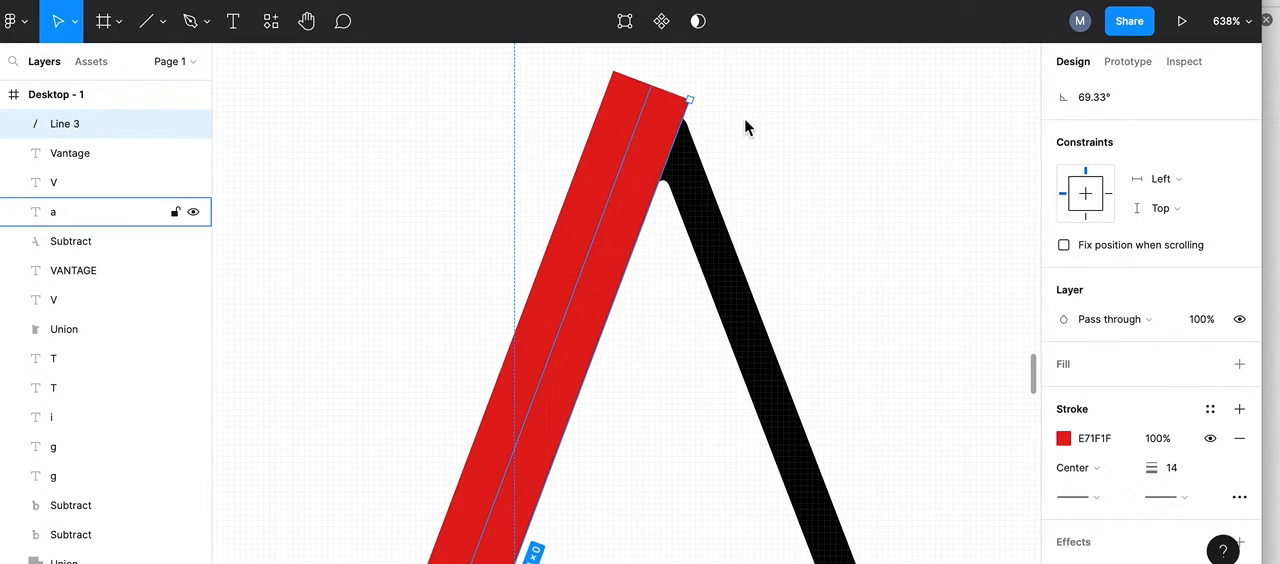
scroll(744, 118, down, 10)
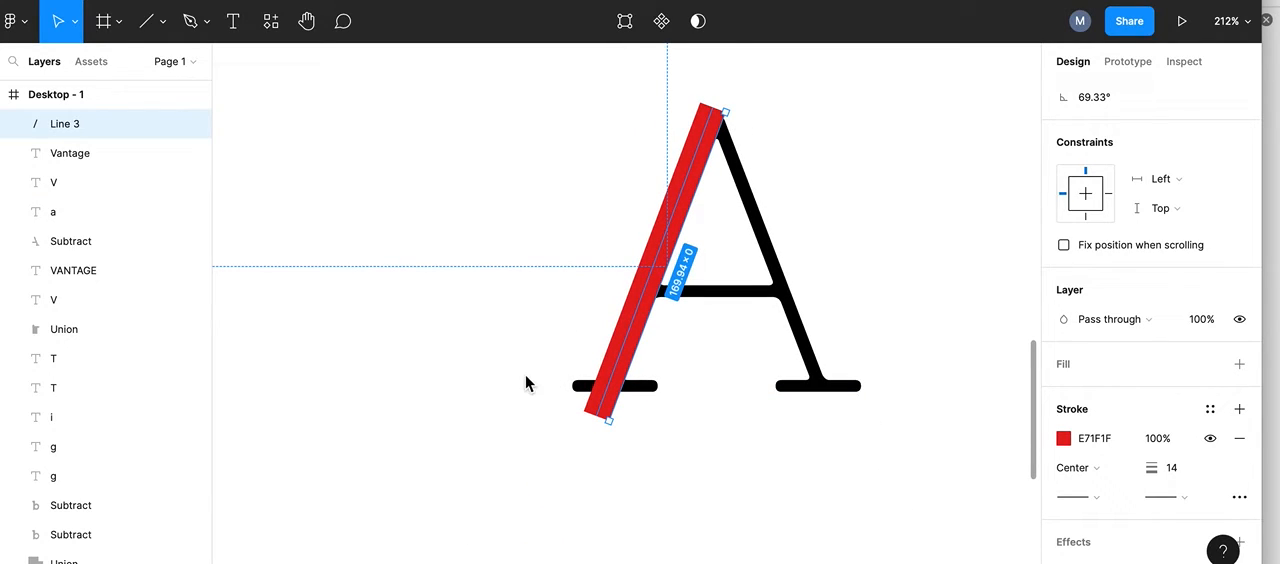
drag(500, 382, 680, 392)
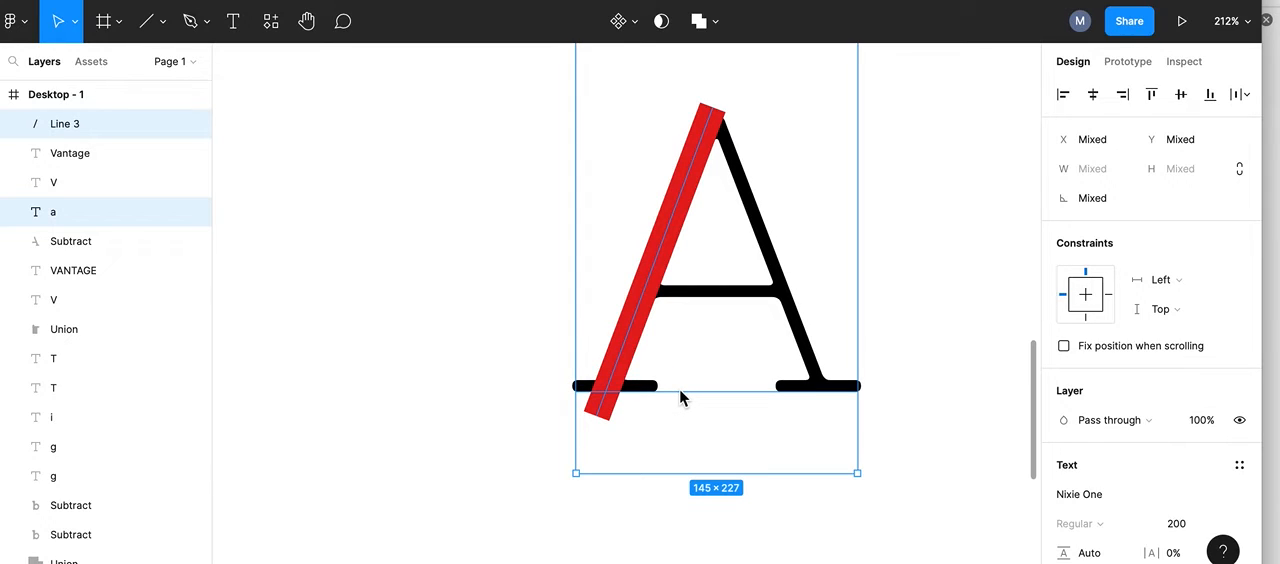
click(520, 380)
click(497, 388)
drag(497, 388, 680, 398)
Step: Draw a nearly horizontal line about 89 long across the A's left foot serif
click(152, 24)
mouse_move(476, 393)
mouse_down()
mouse_move(626, 403)
mouse_move(651, 392)
mouse_up()
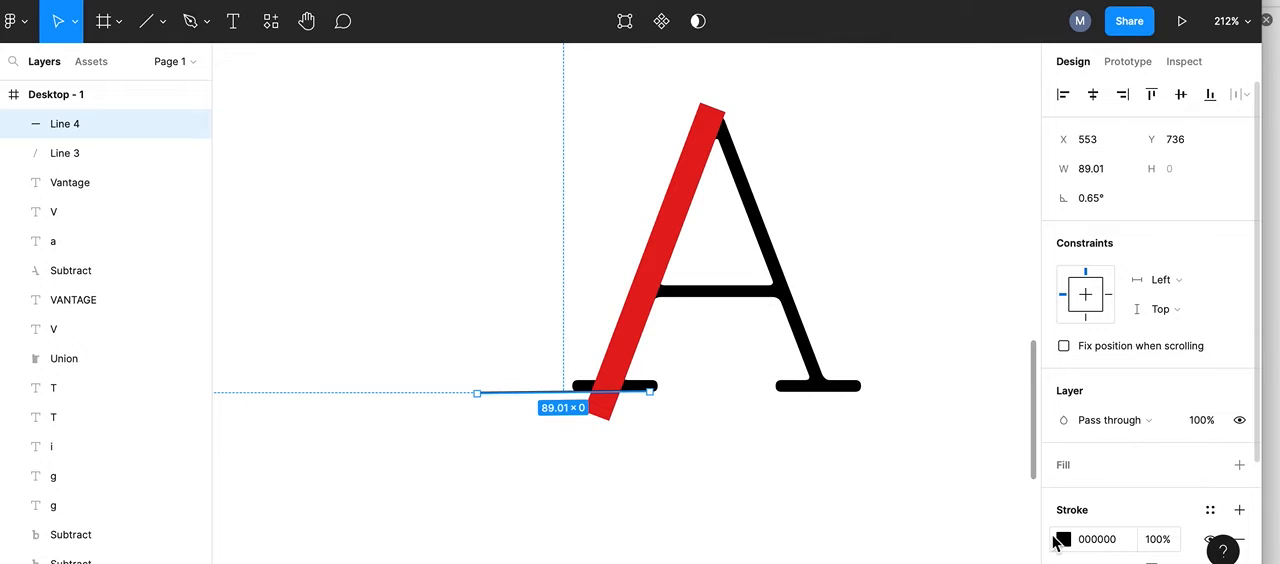
Step: Give the new line an orange E36519 stroke with weight 14 and move it over the A's whole left foot serif
click(1064, 540)
click(1017, 155)
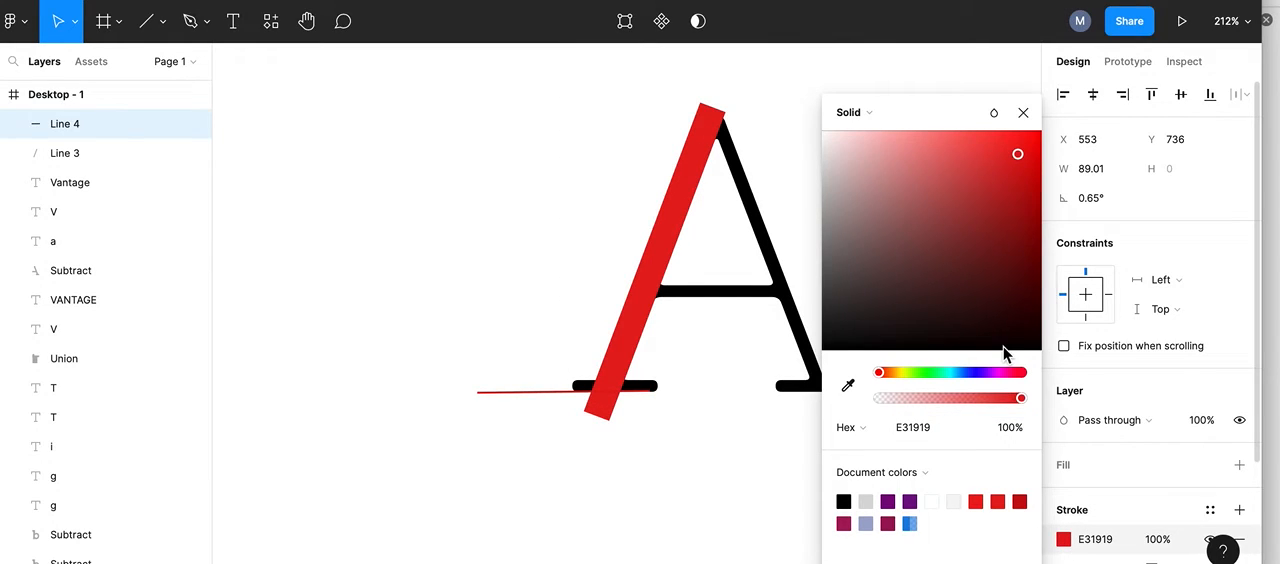
scroll(1070, 392, down, 2)
click(889, 373)
drag(1155, 466, 1178, 466)
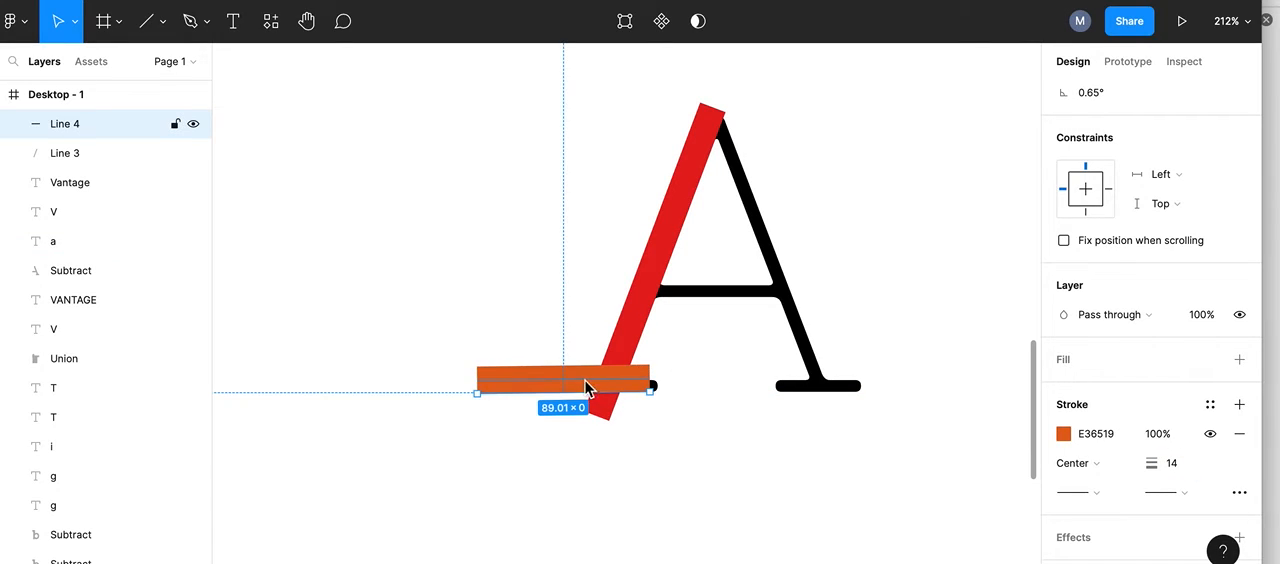
drag(513, 380, 537, 385)
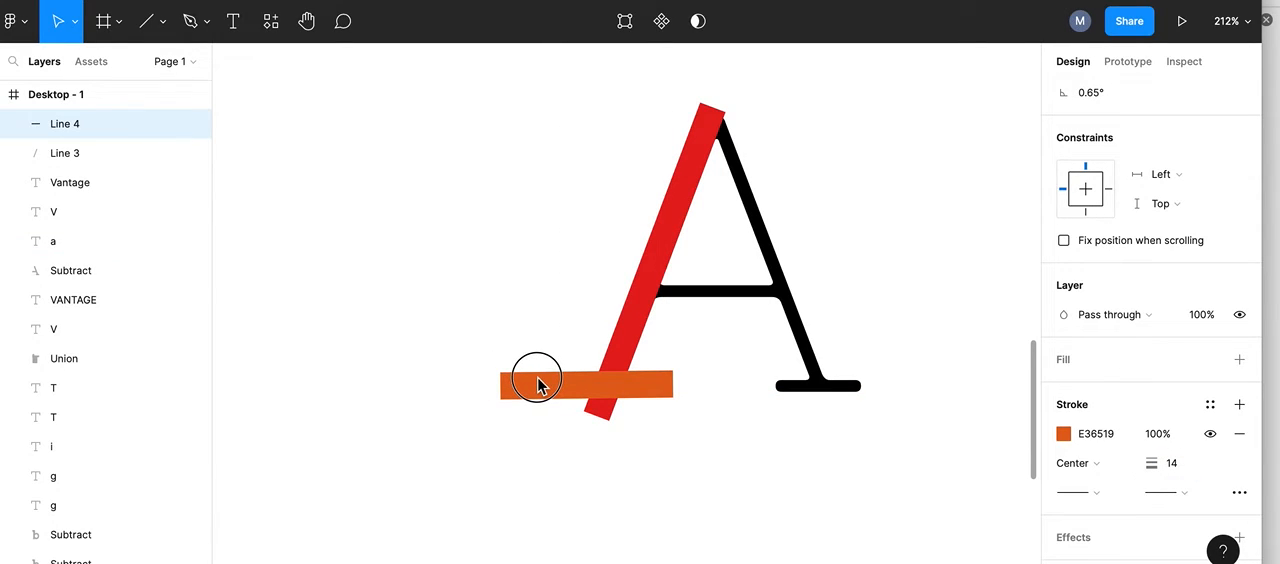
click(537, 385)
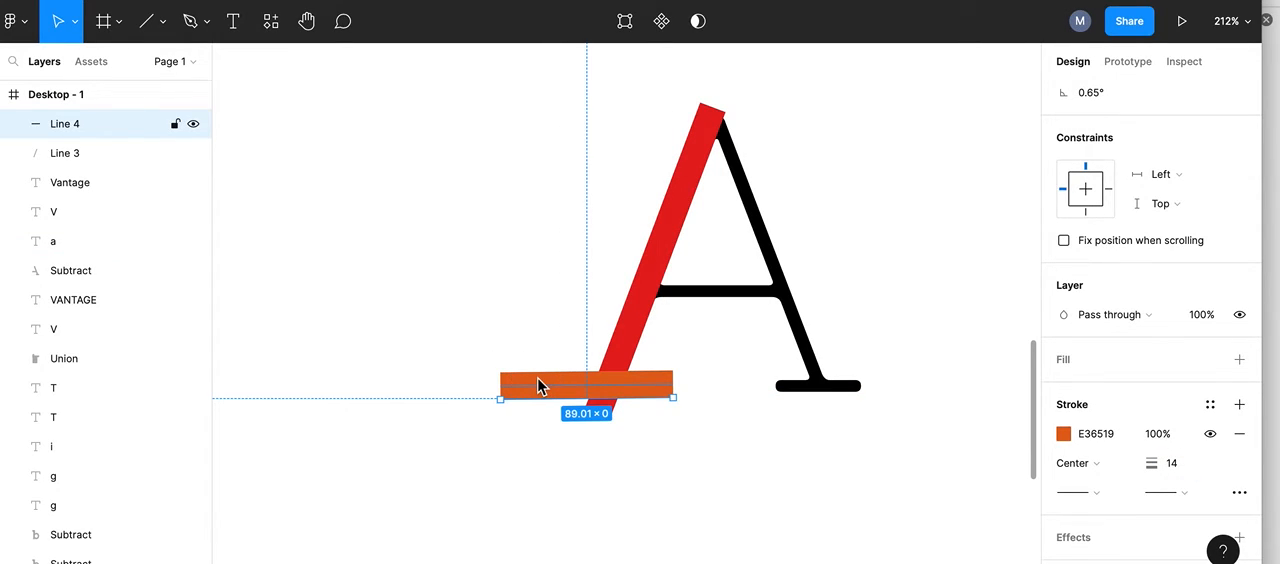
Step: Reorder the layers so the letter a sits directly beneath Line 3
shift+click(64, 155)
click(60, 182)
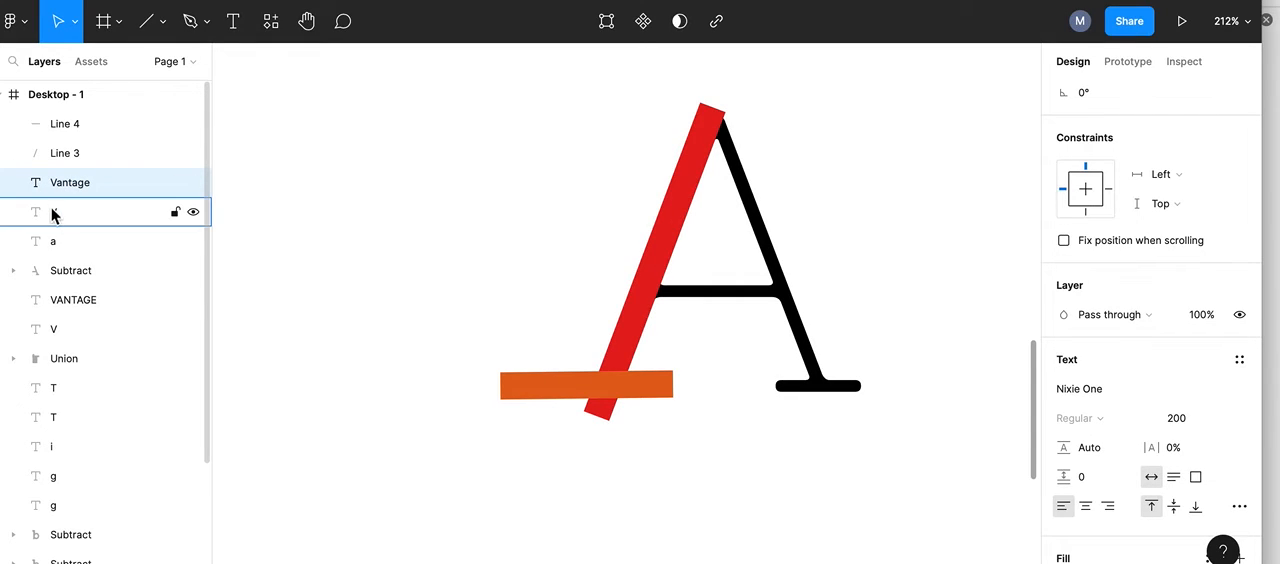
click(60, 210)
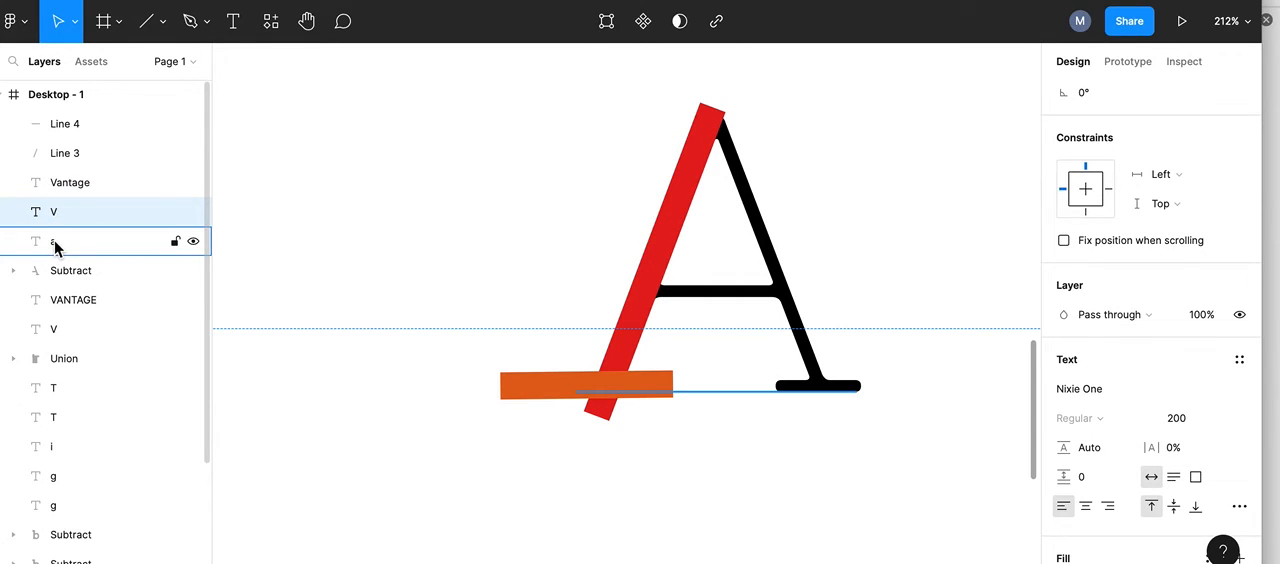
click(55, 246)
drag(55, 246, 55, 167)
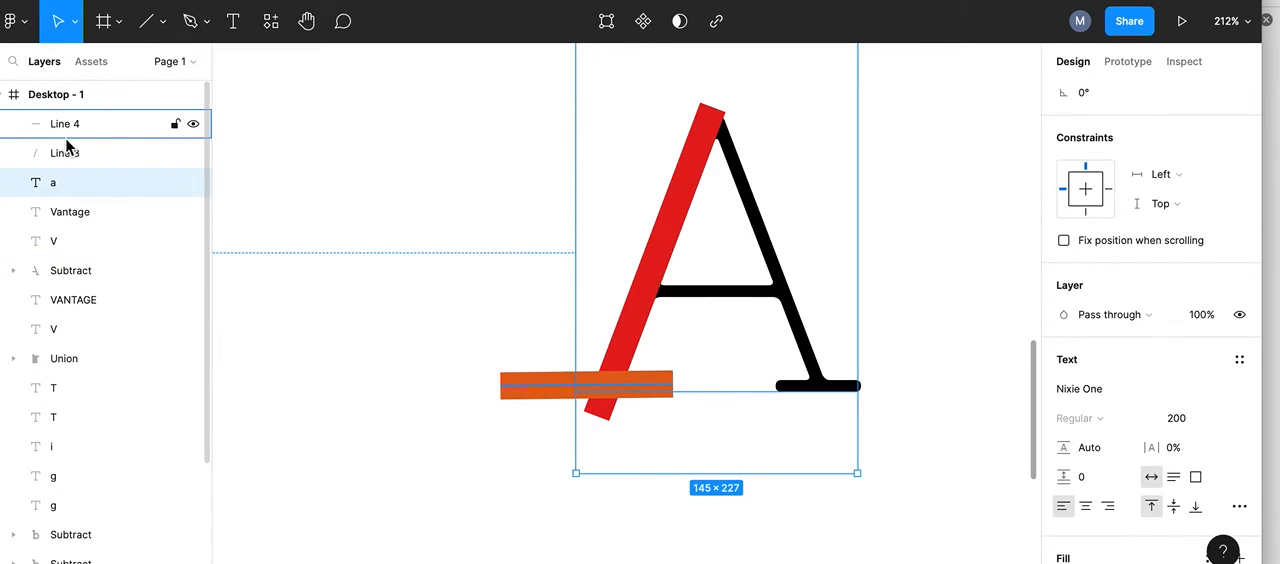
Step: Subtract both thick lines from the A to remove its left leg and left foot serif
shift+click(63, 154)
shift+click(62, 125)
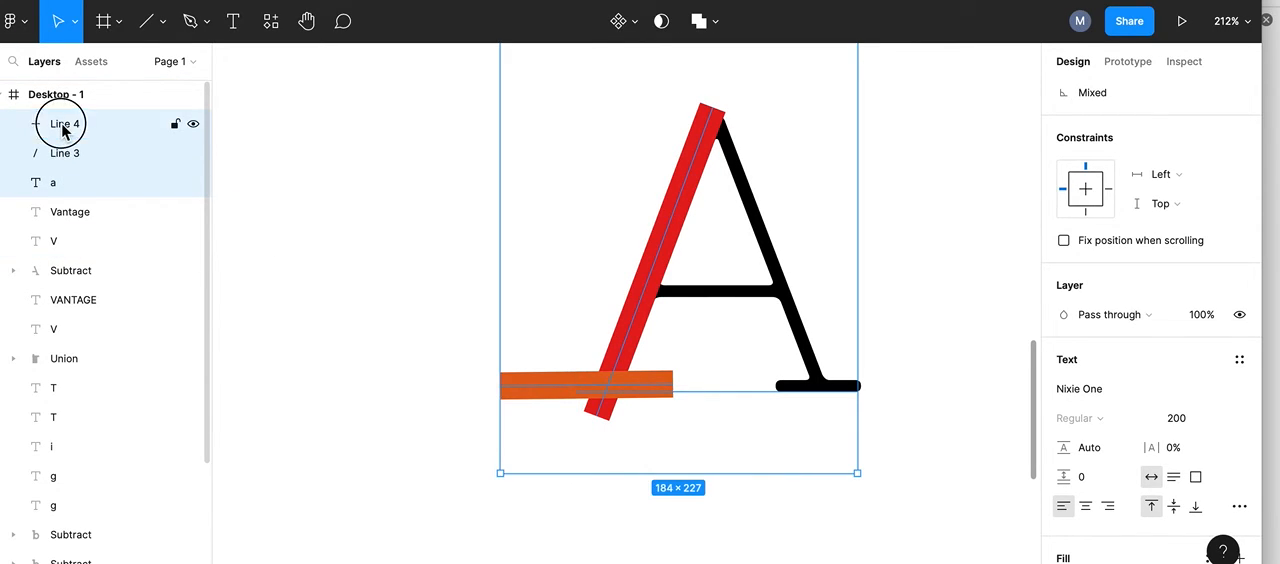
click(716, 27)
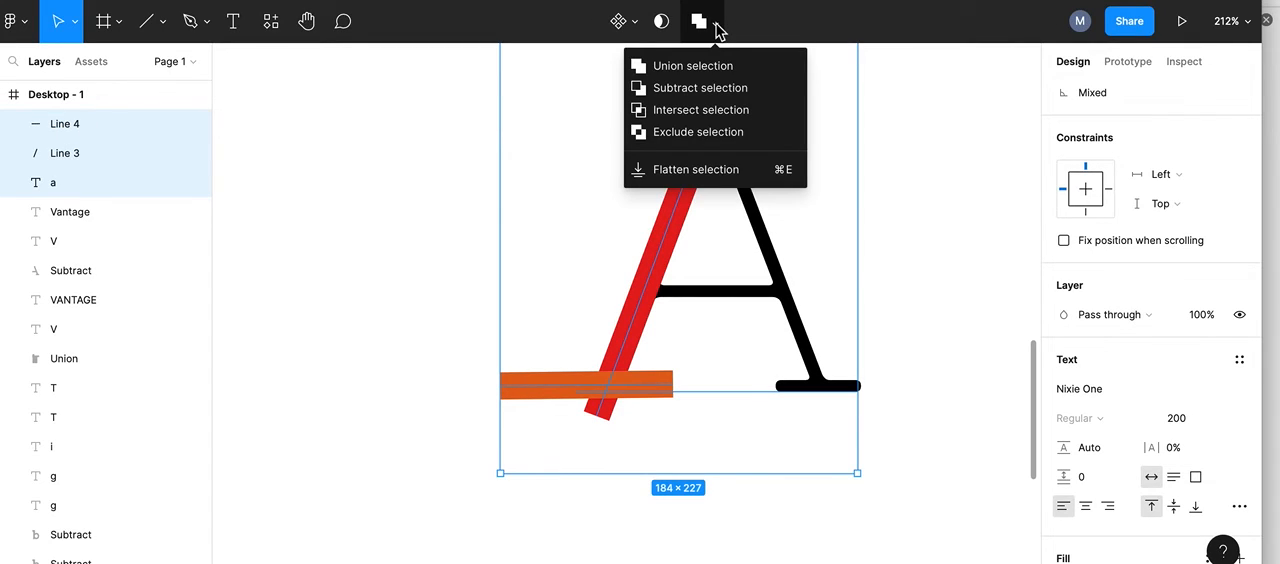
click(680, 92)
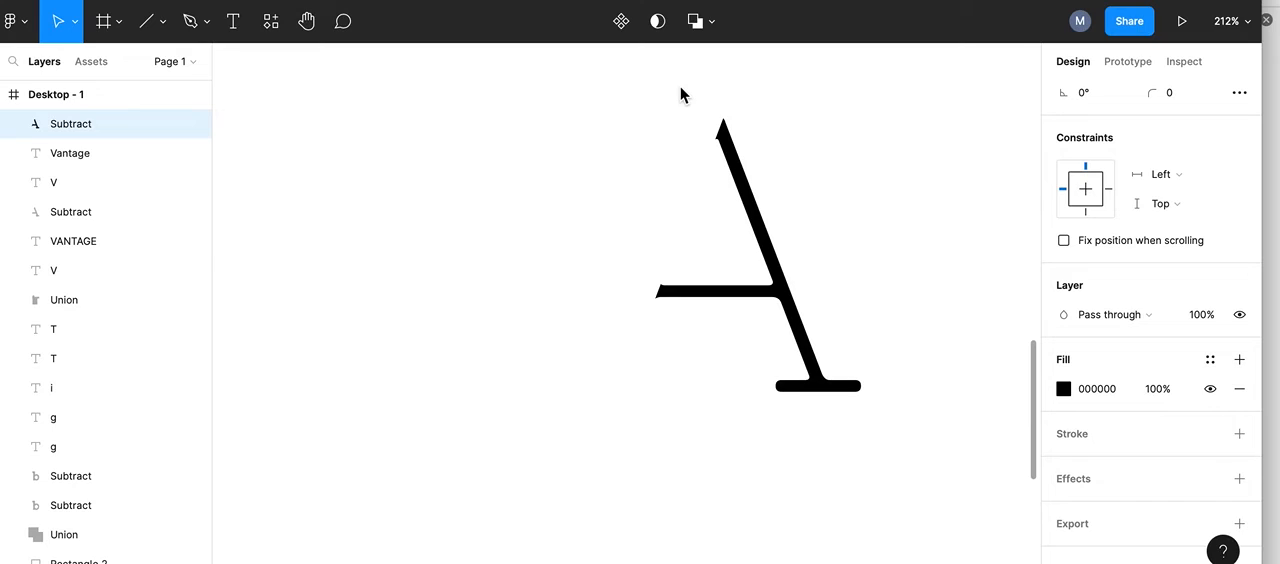
Step: Move the spare Nixie One V next to the cut A
scroll(949, 128, down, 5)
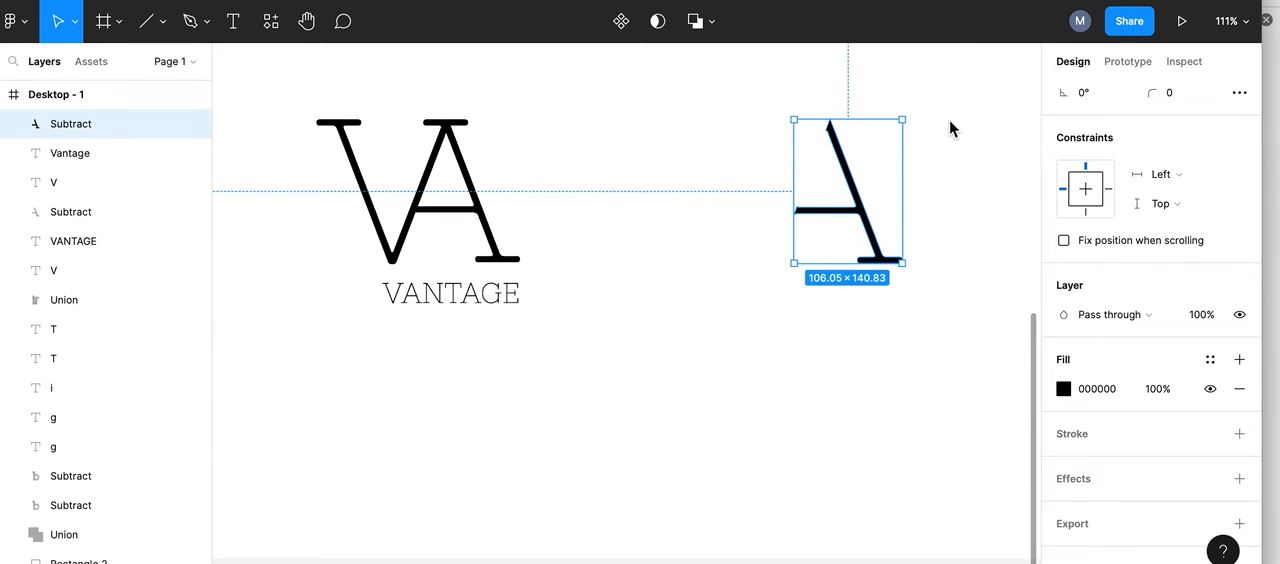
scroll(812, 307, right, 3)
scroll(812, 307, right, 2)
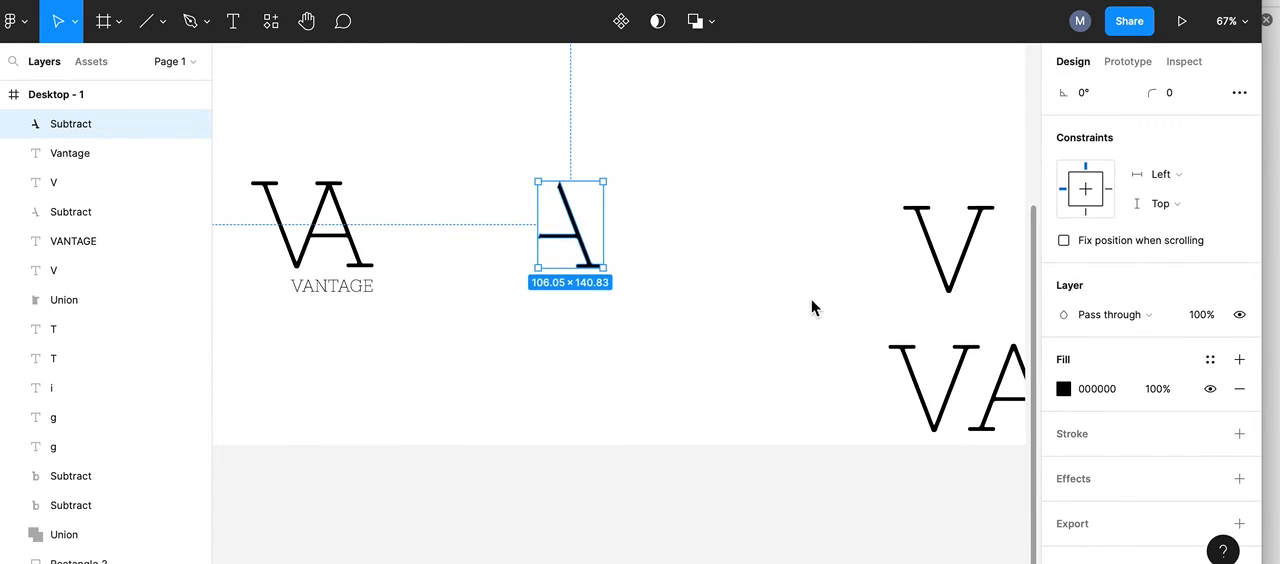
click(940, 241)
drag(941, 248, 502, 228)
Step: Nudge the V right and up until its right arm replaces the A's missing left leg
scroll(502, 228, up, 5)
key(Right)
key(Right)
key(Right)
key(Right)
key(Right)
key(Right)
key(Right)
key(Right)
key(Right)
key(Right)
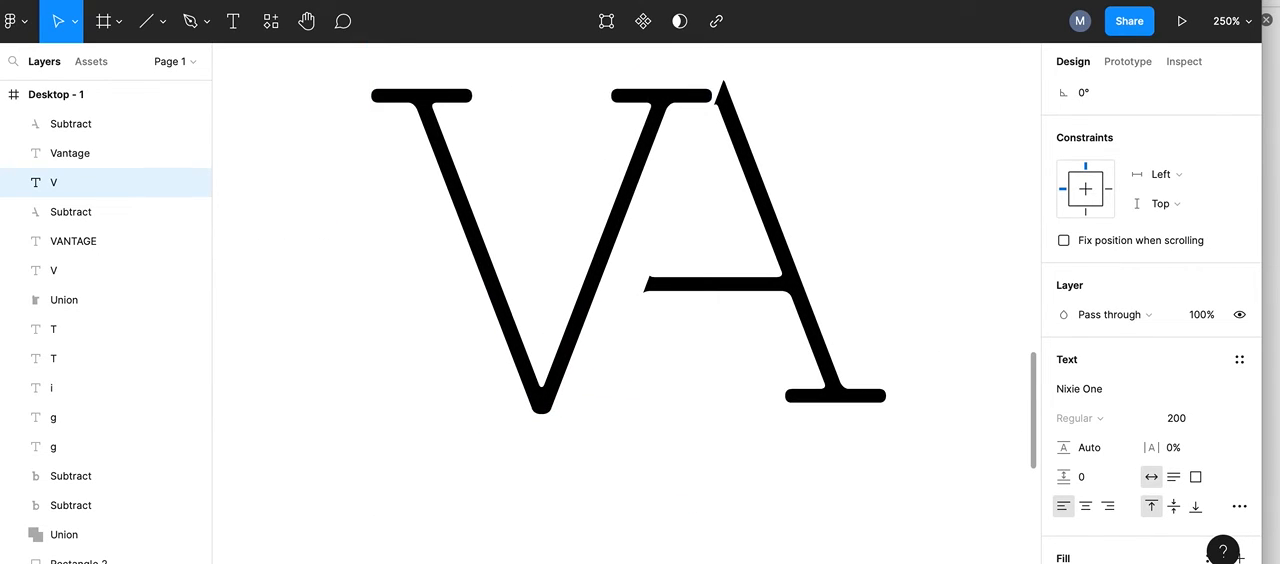
key(Right)
key(Right)
key(Right)
key(Right)
key(Right)
key(Right)
key(Right)
key(Right)
key(Right)
key(Right)
key(Right)
key(Right)
key(Right)
key(Right)
key(Right)
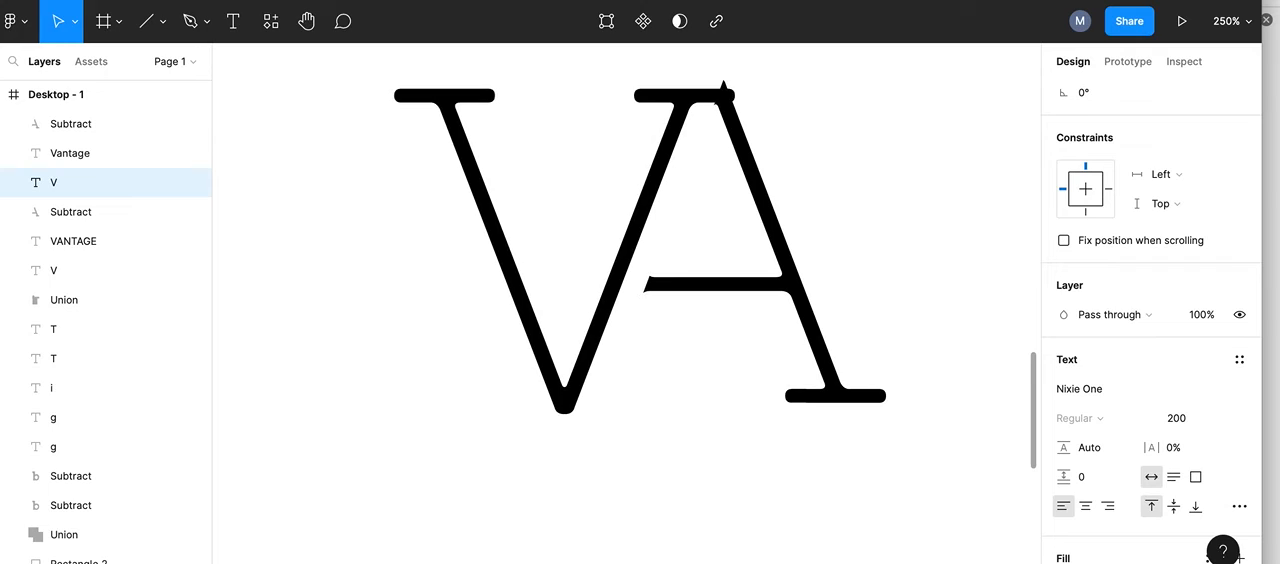
key(Up)
key(Up)
key(Up)
key(Up)
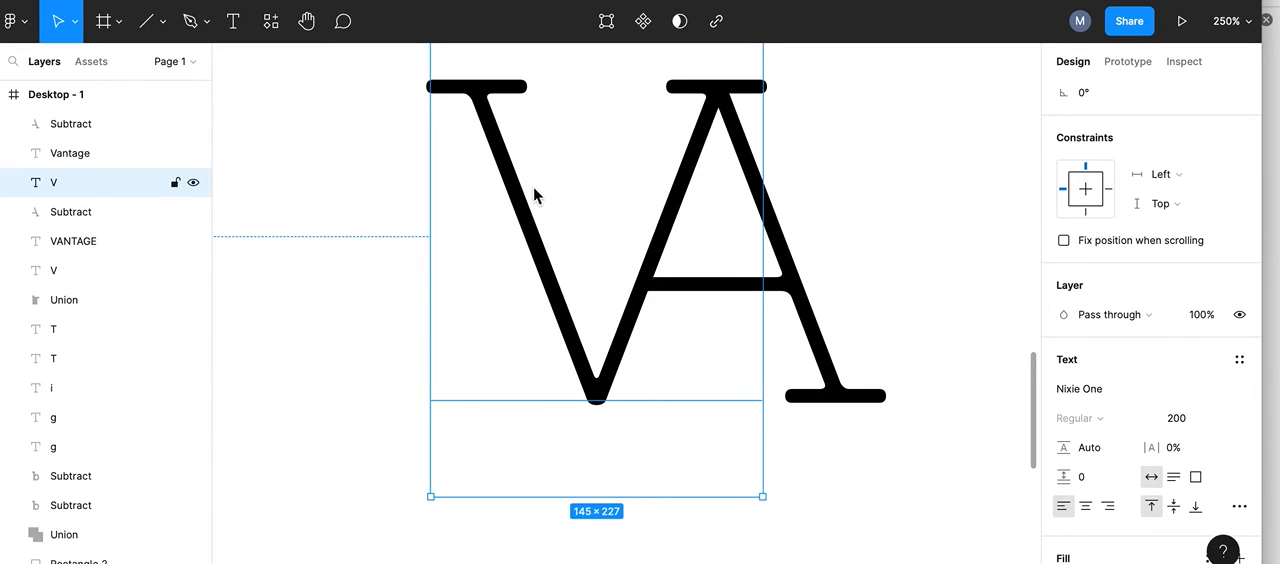
Step: Raise the V above the A so its bottom point meets the A's crossbar and the A's tip joins its right arm
scroll(536, 186, down, 4)
drag(525, 203, 557, 143)
scroll(574, 251, up, 4)
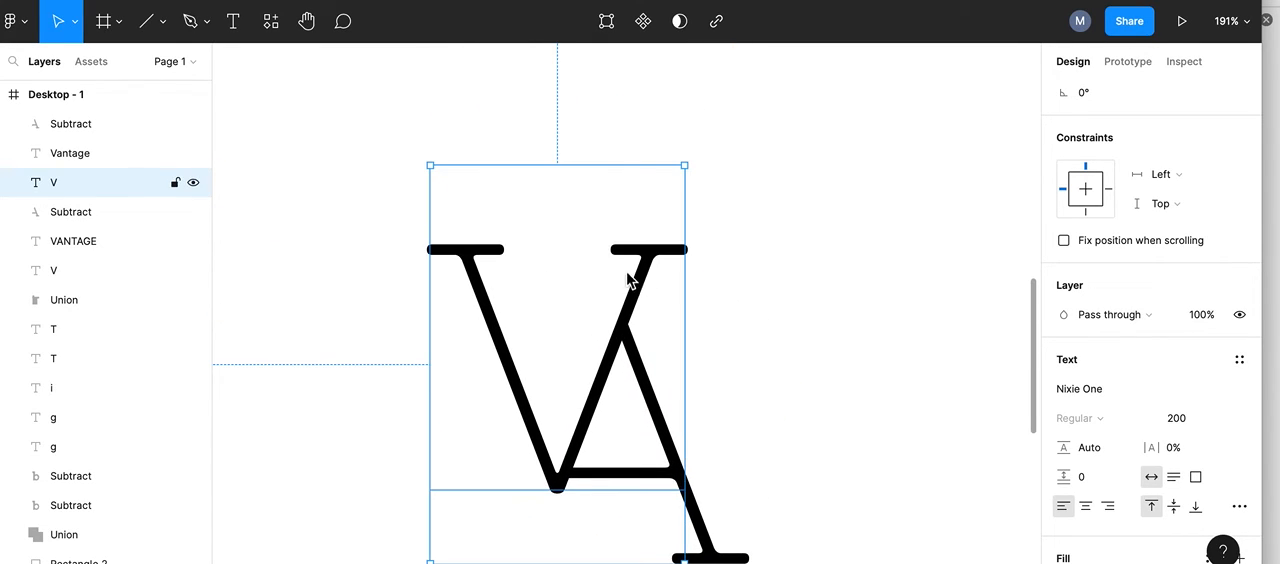
key(Up)
key(Up)
key(Up)
key(Up)
key(Up)
key(Up)
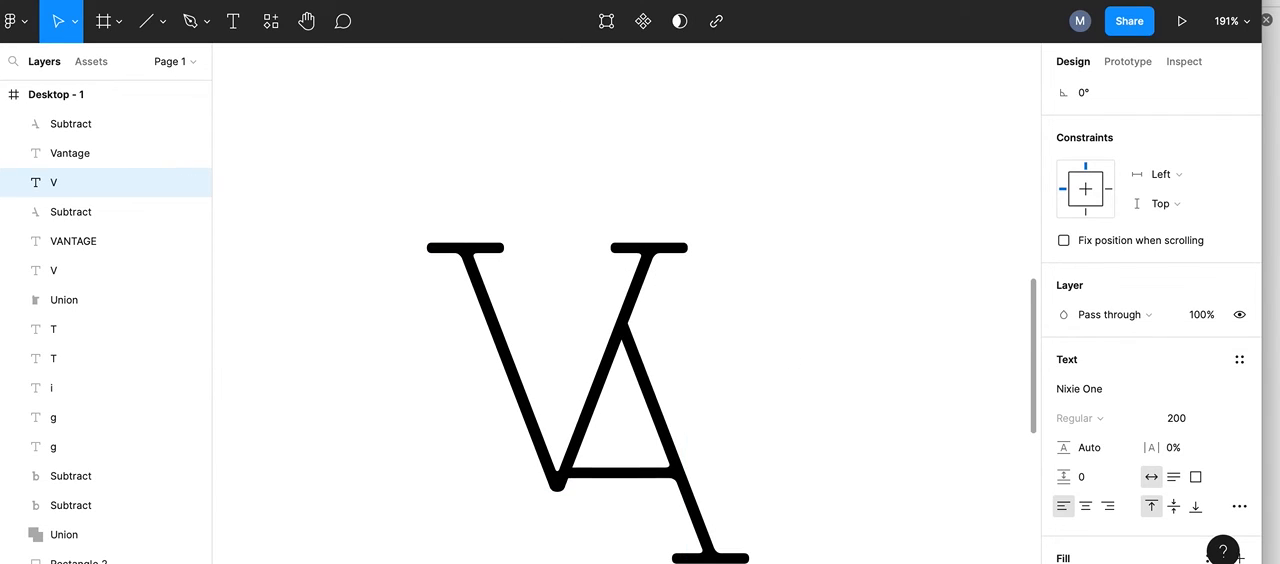
key(Up)
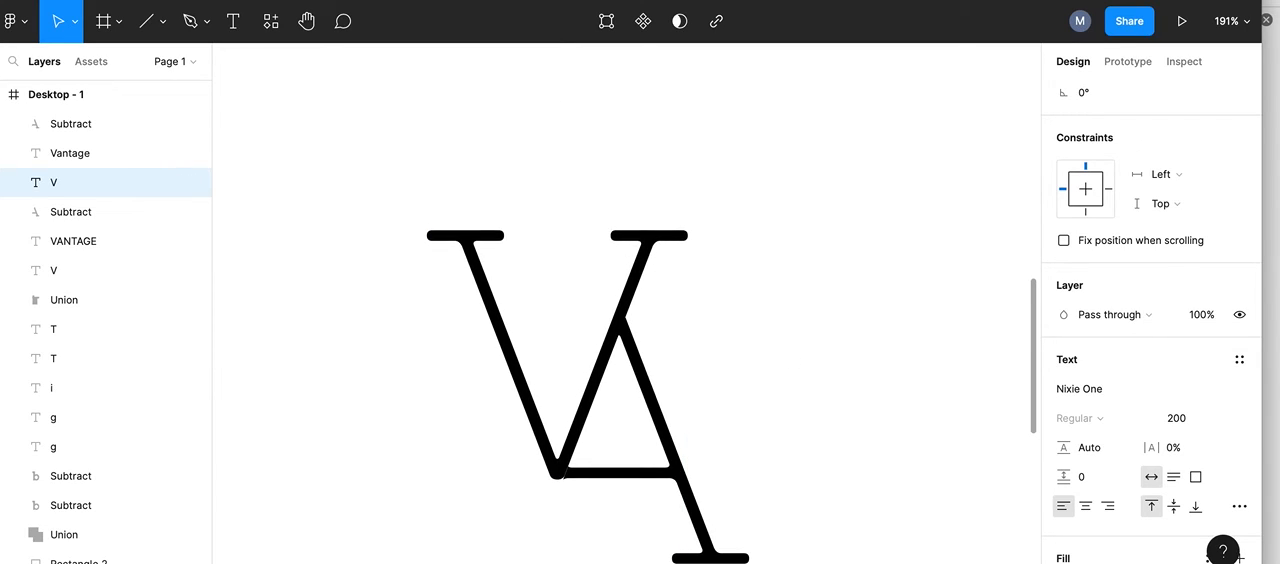
key(Down)
key(Right)
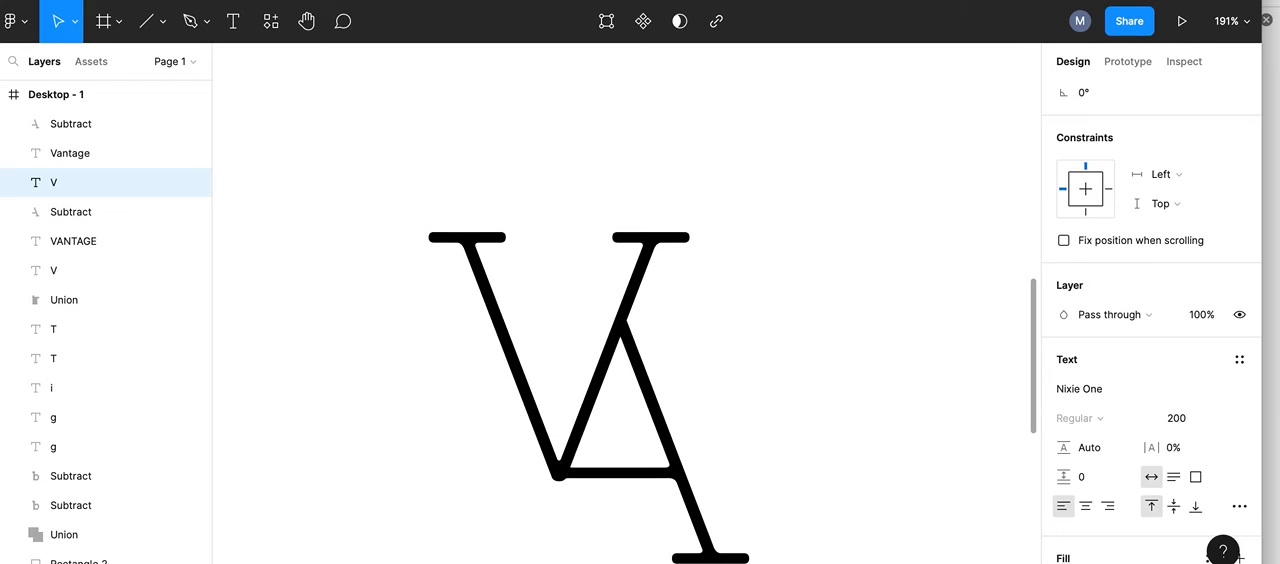
click(790, 297)
Step: Move the V back down and left until its right serif meets the tip of the A
scroll(786, 298, down, 5)
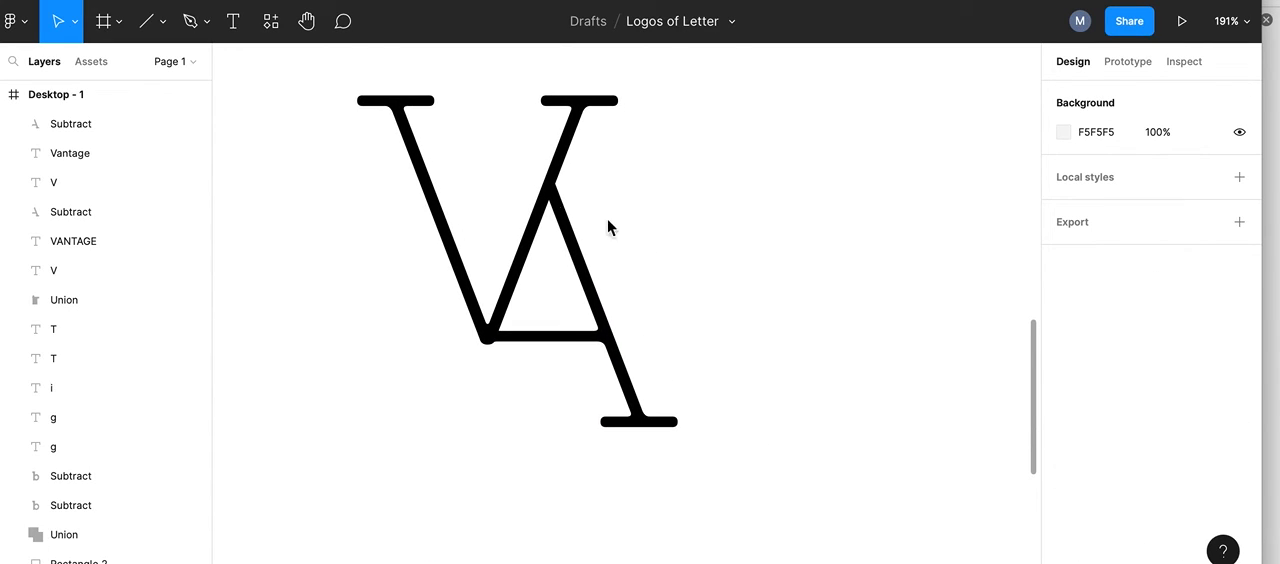
scroll(500, 287, up, 3)
scroll(500, 287, down, 2)
scroll(499, 288, down, 1)
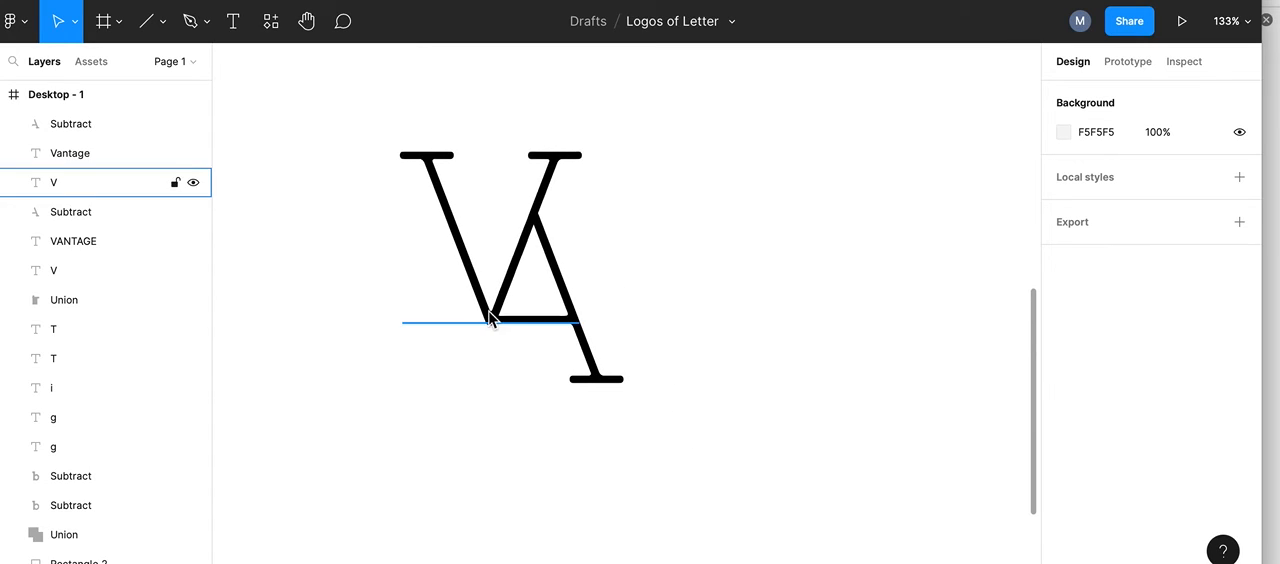
drag(477, 303, 459, 361)
click(571, 197)
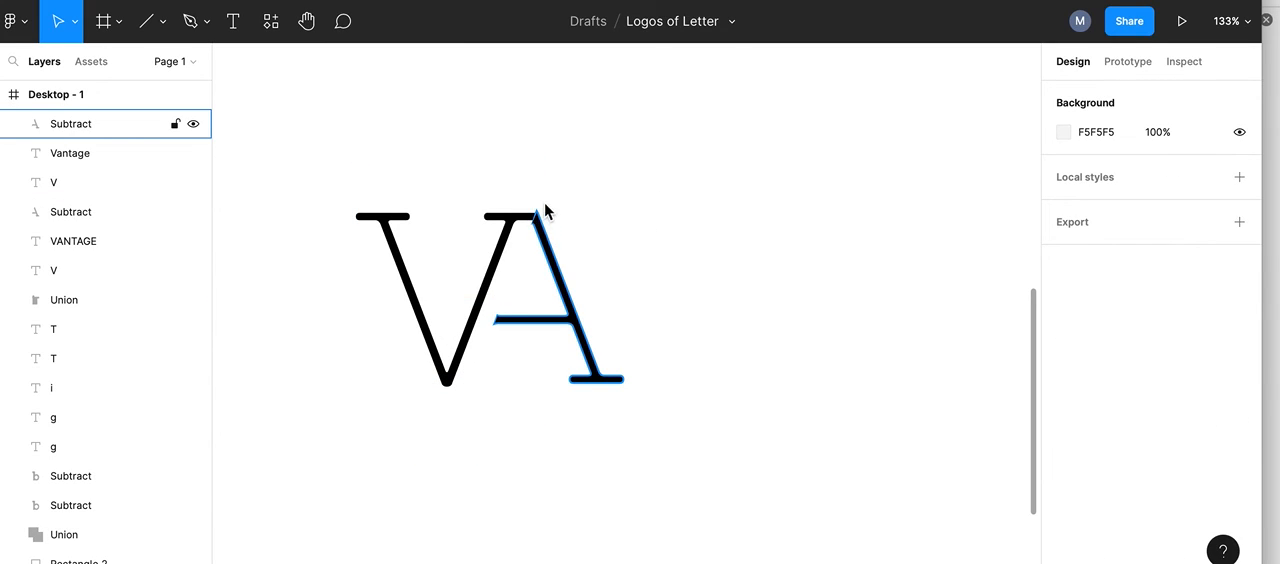
Step: Move the large VANTAGE text under the new VA ligature
scroll(697, 245, down, 6)
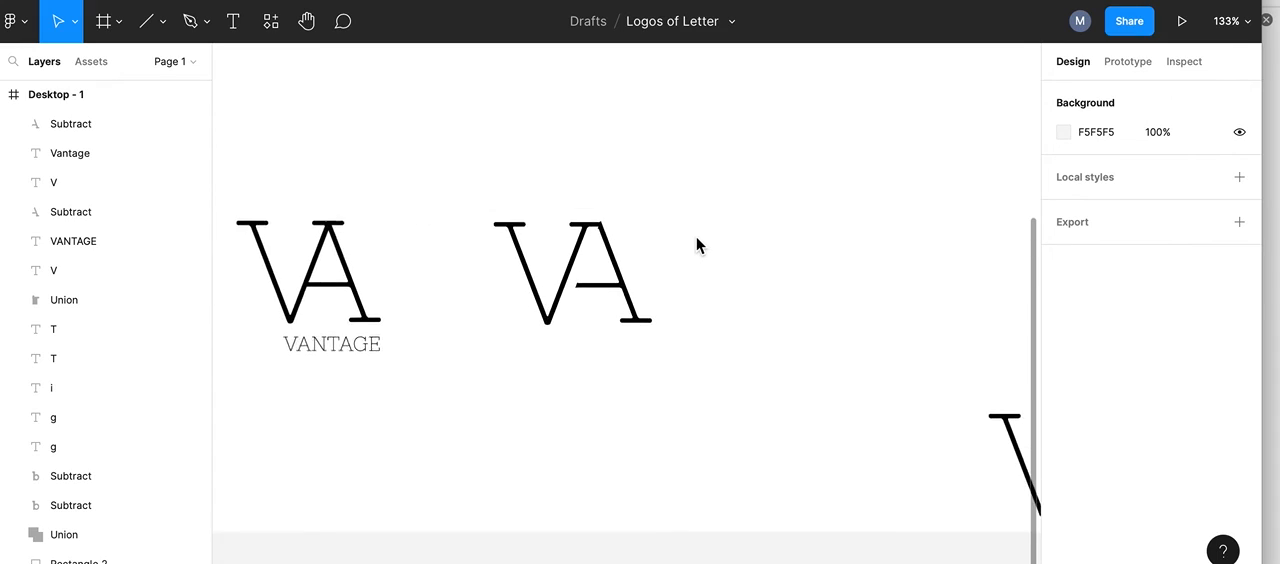
scroll(897, 488, down, 2)
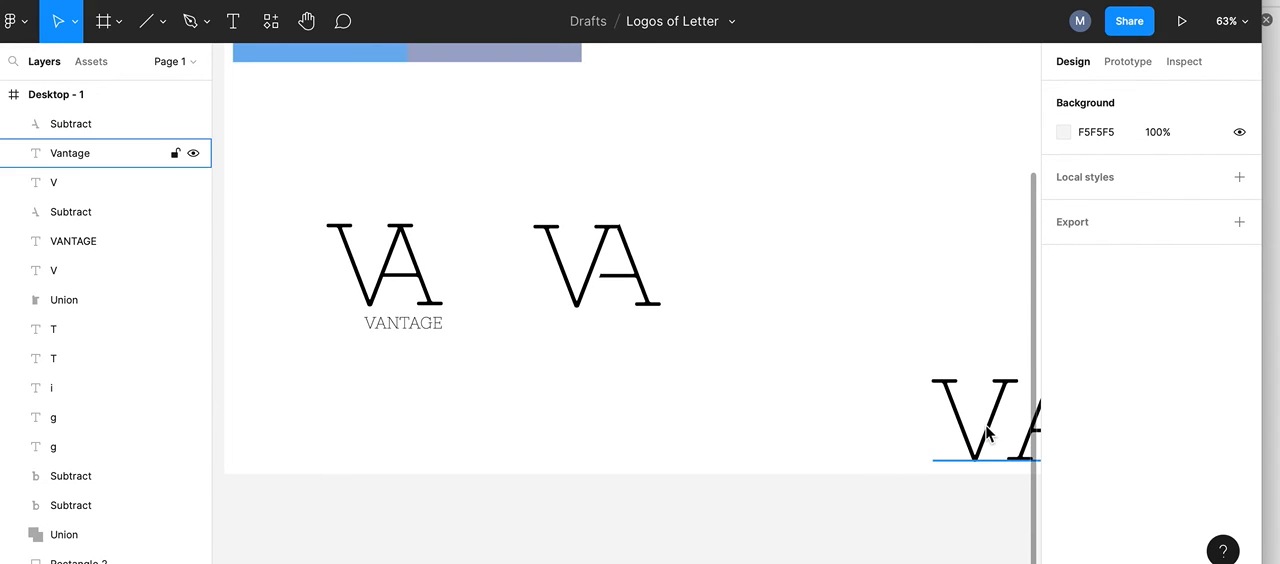
drag(985, 432, 507, 383)
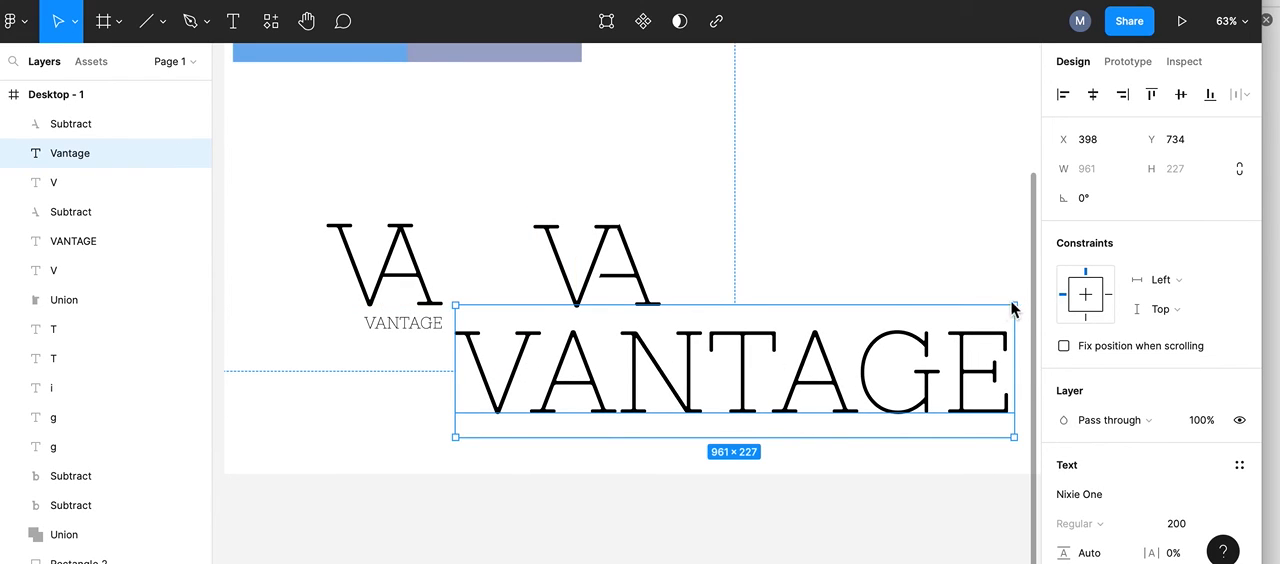
Step: Try to resize the large VANTAGE text box to about 573 × 185, and undo the resize
drag(1016, 313, 790, 338)
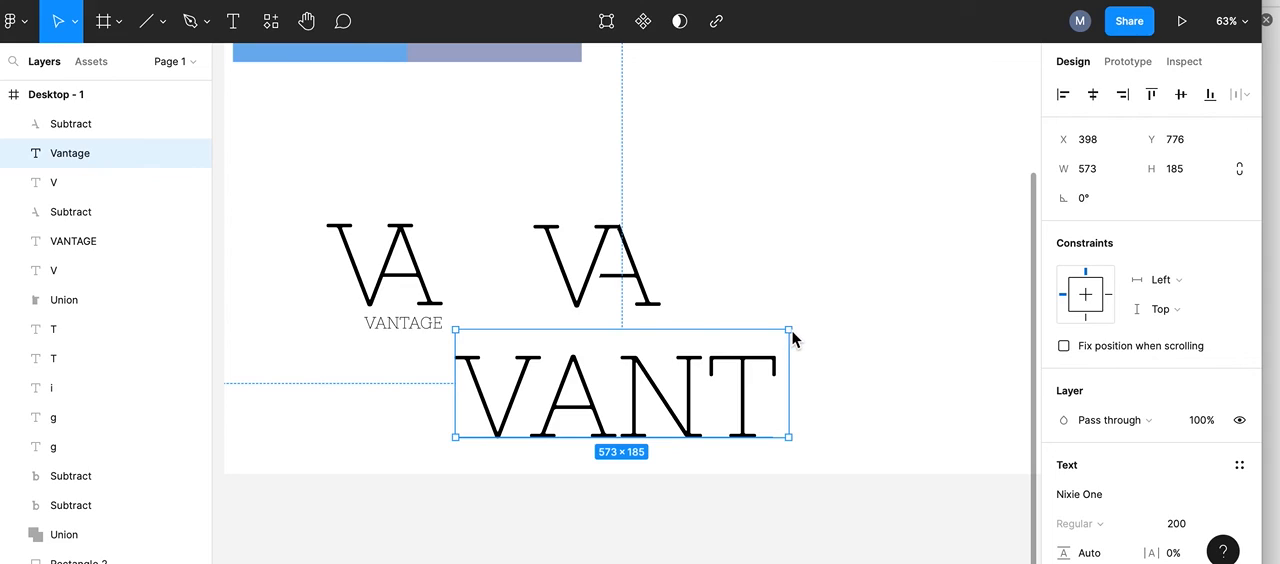
key(ctrl+z)
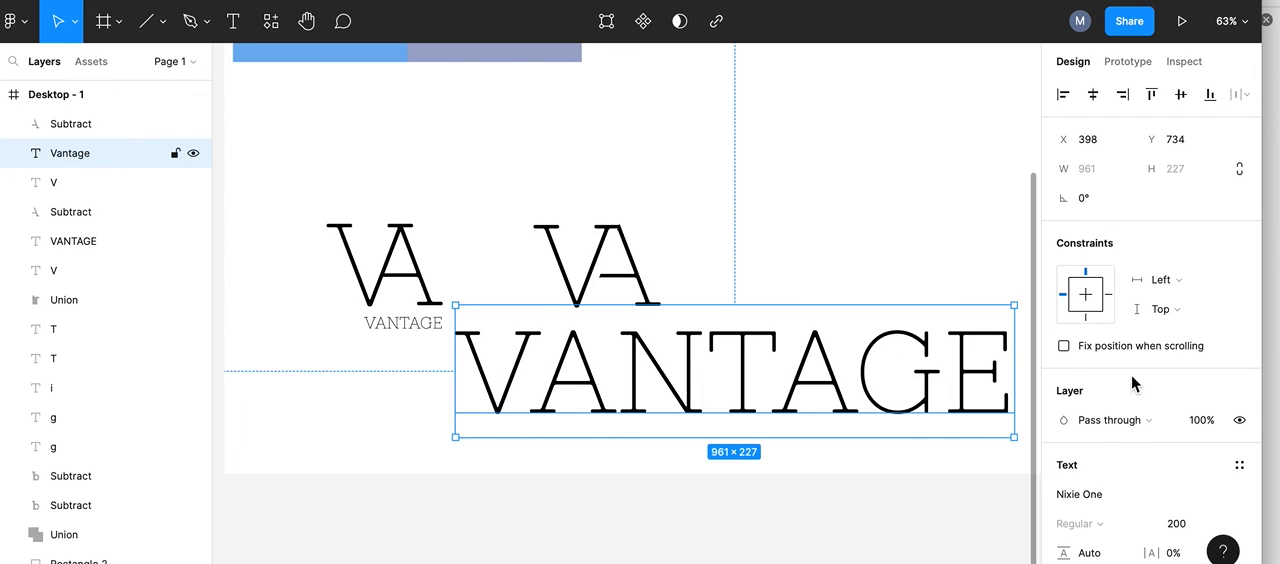
Step: Reduce the large VANTAGE text to font size 31 and place it directly beneath the new VA ligature
scroll(1140, 385, down, 2)
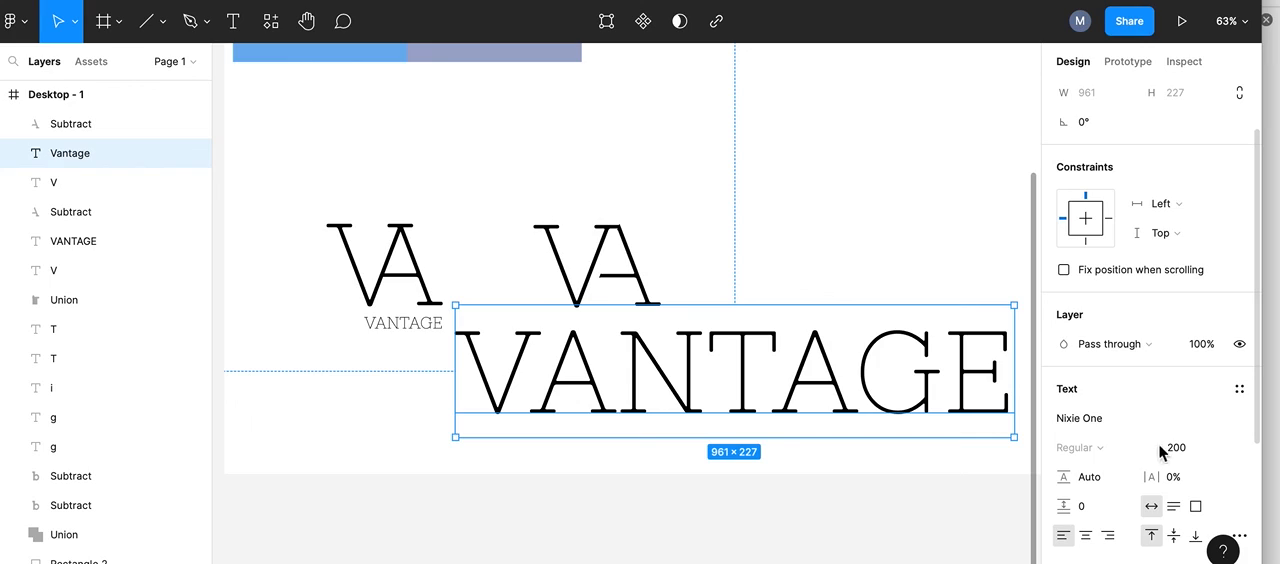
click(1169, 452)
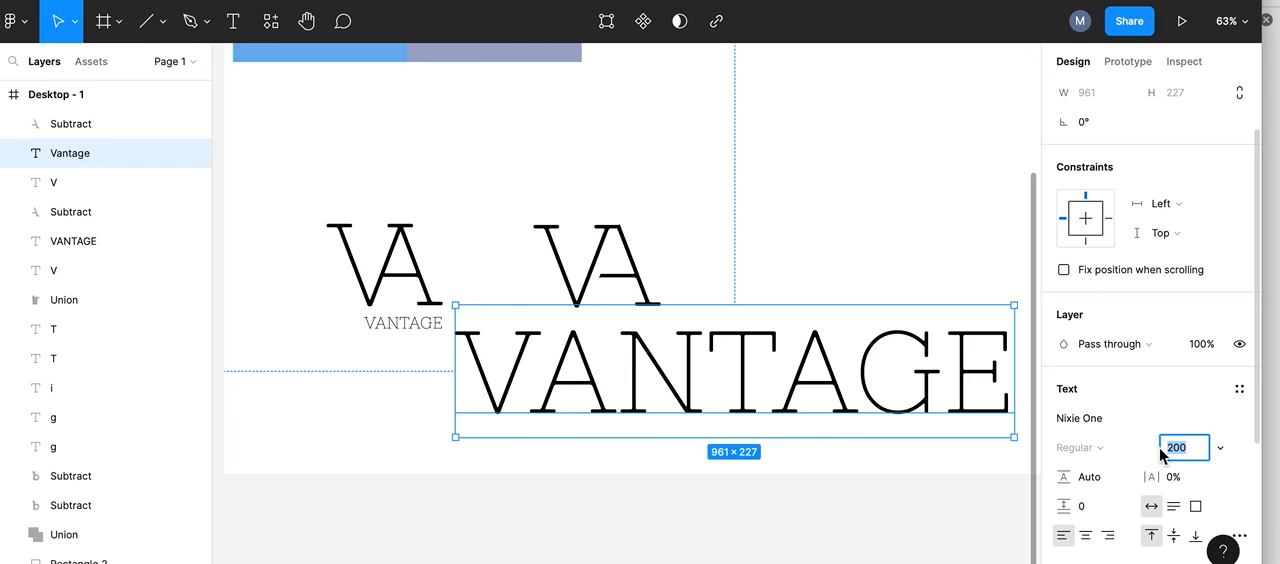
drag(1162, 450, 1154, 448)
drag(1130, 446, 846, 446)
drag(499, 316, 615, 321)
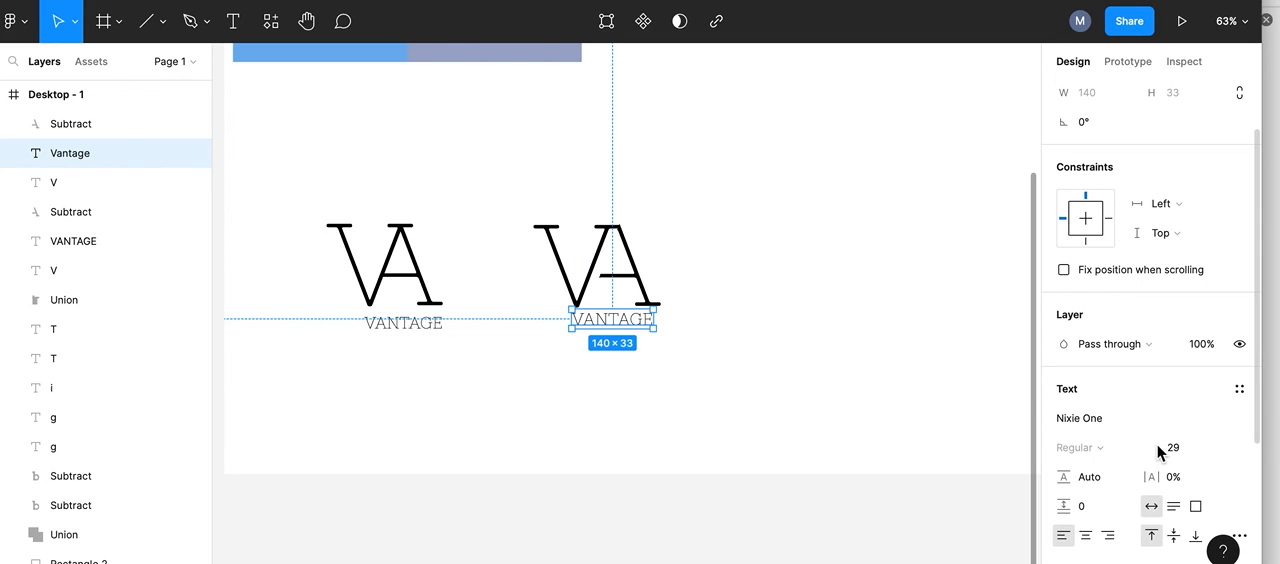
drag(1163, 449, 1165, 449)
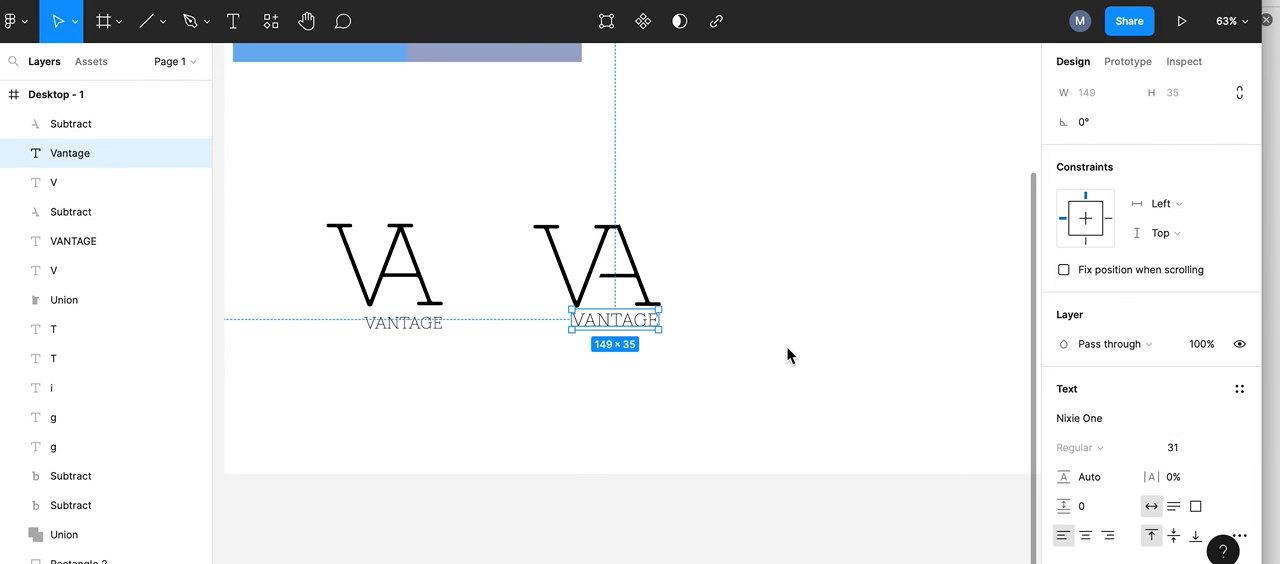
Step: Align the right edges of the small VANTAGE text and the cut A in the new VA ligature
shift+click(640, 275)
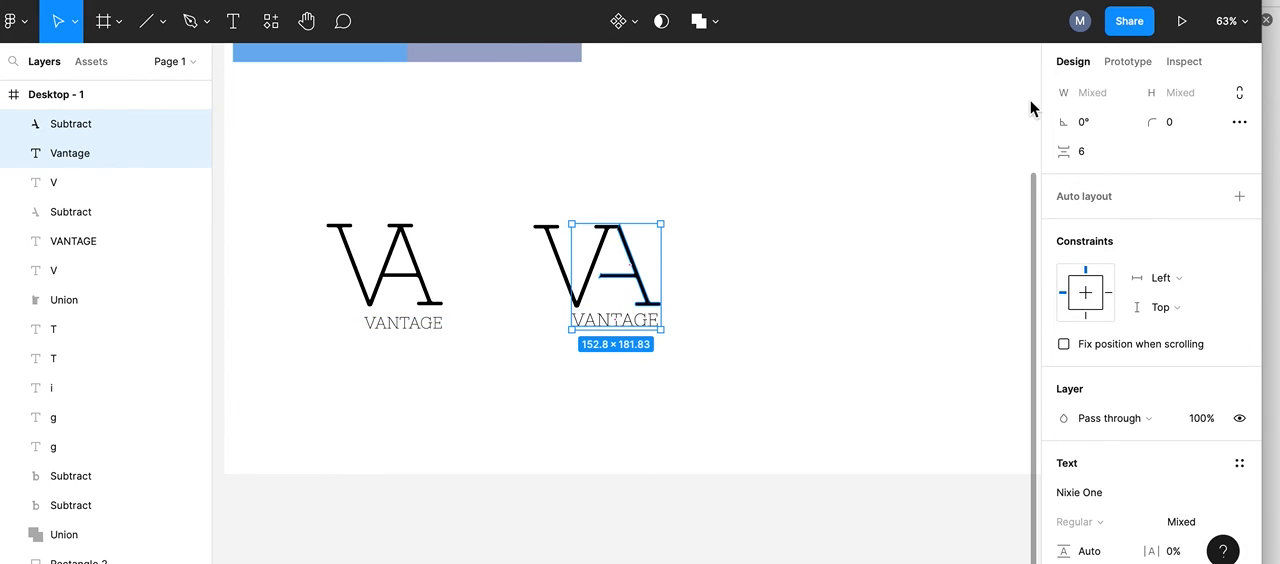
click(700, 276)
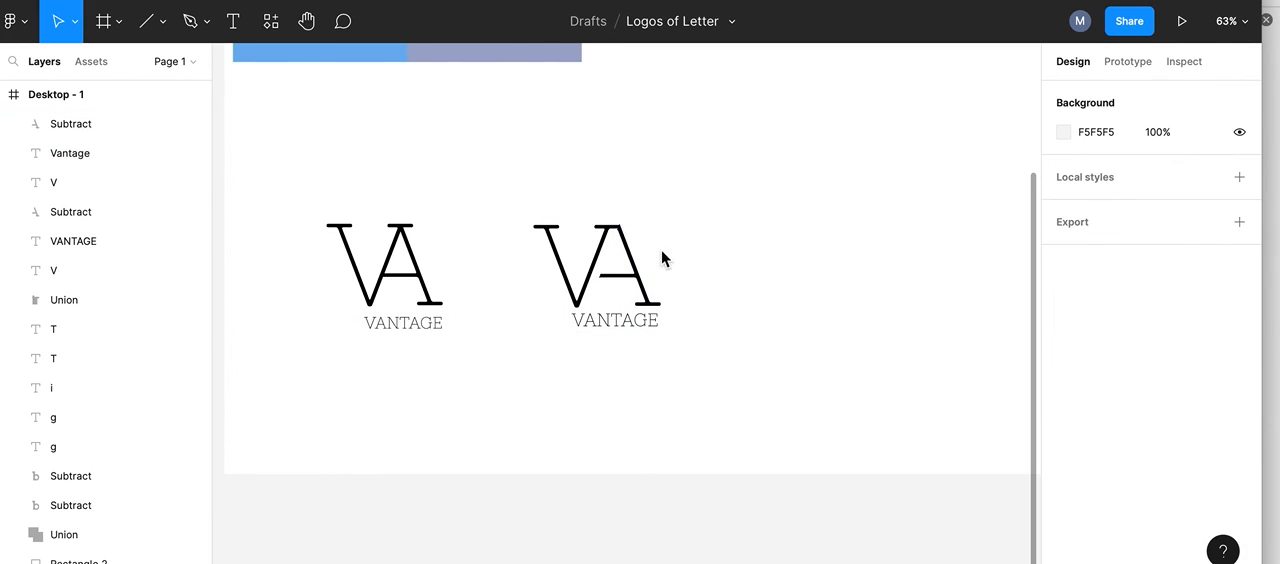
click(627, 250)
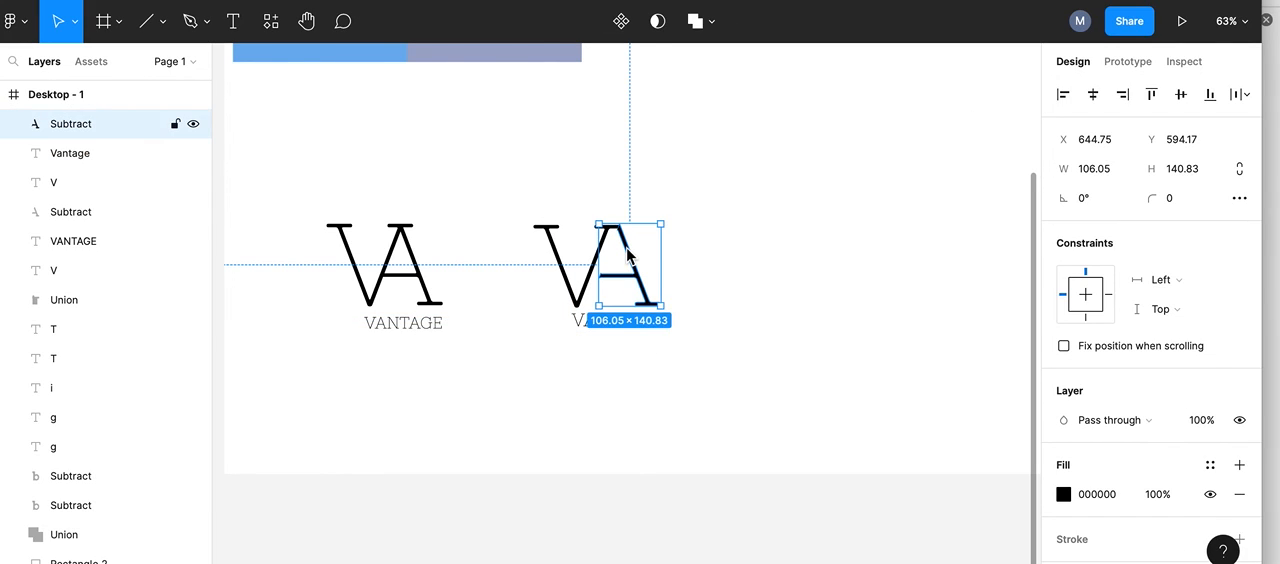
shift+click(584, 328)
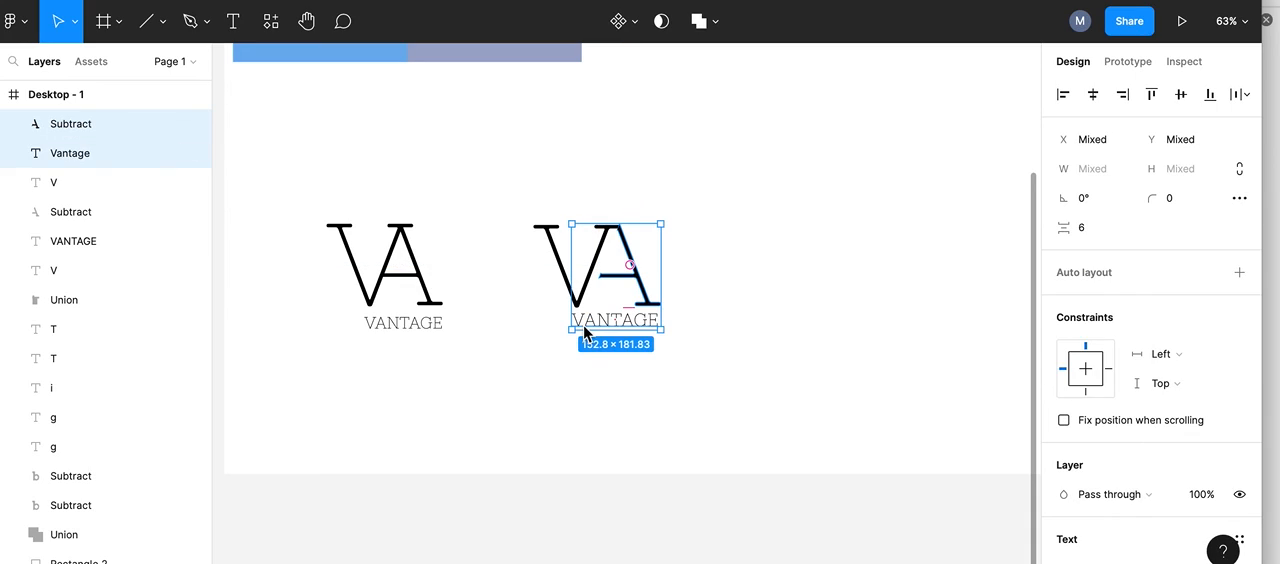
click(1127, 97)
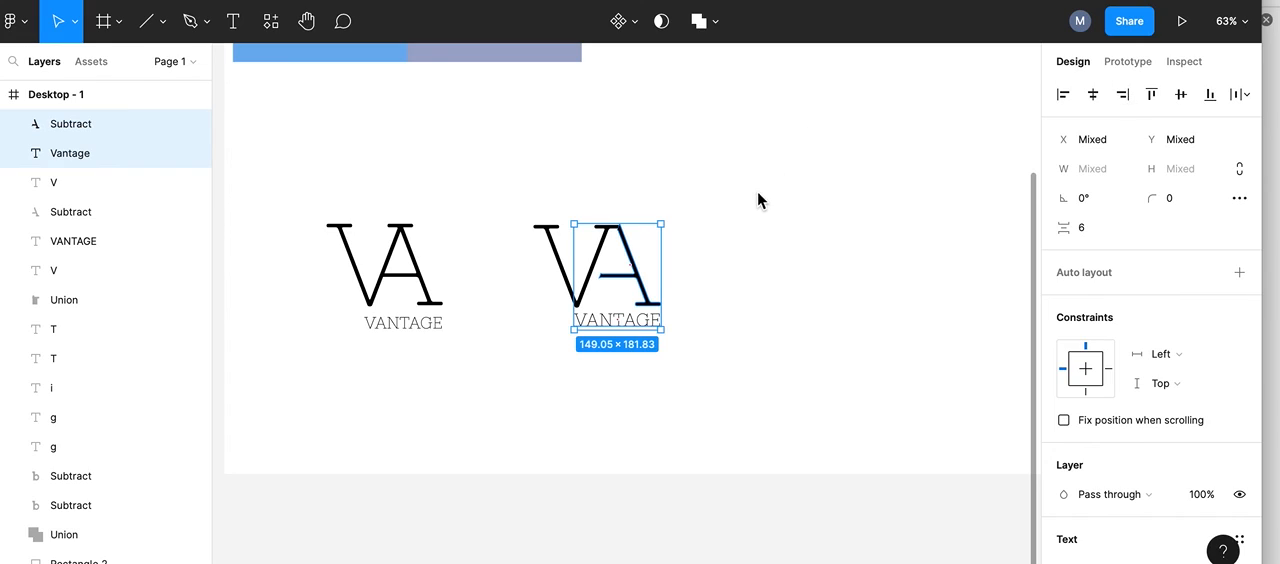
click(729, 284)
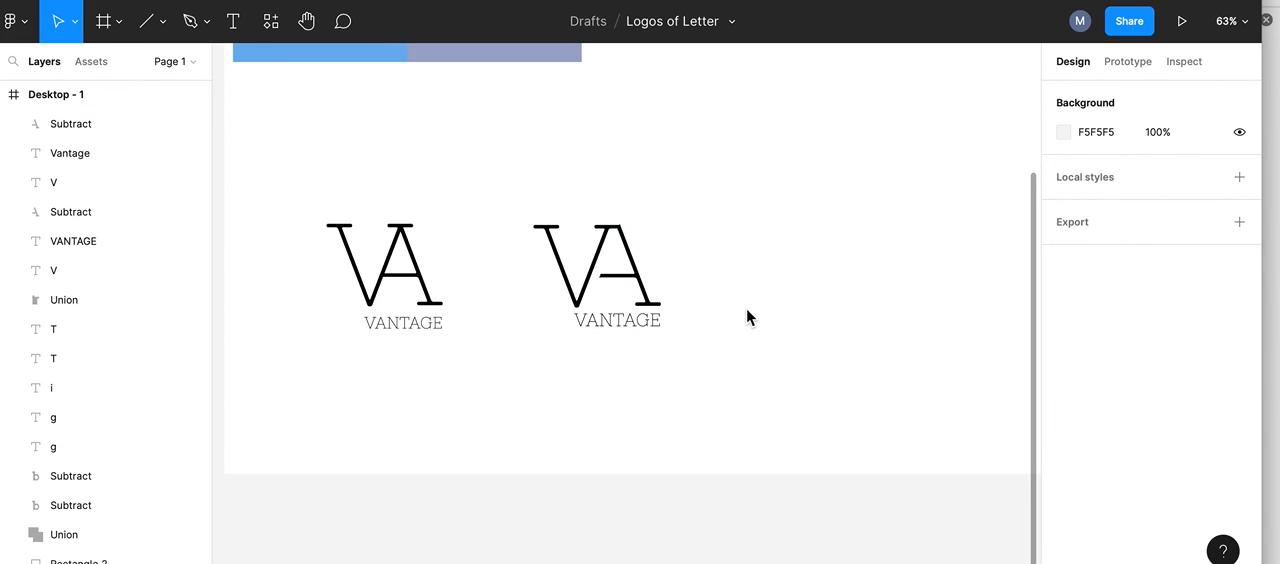